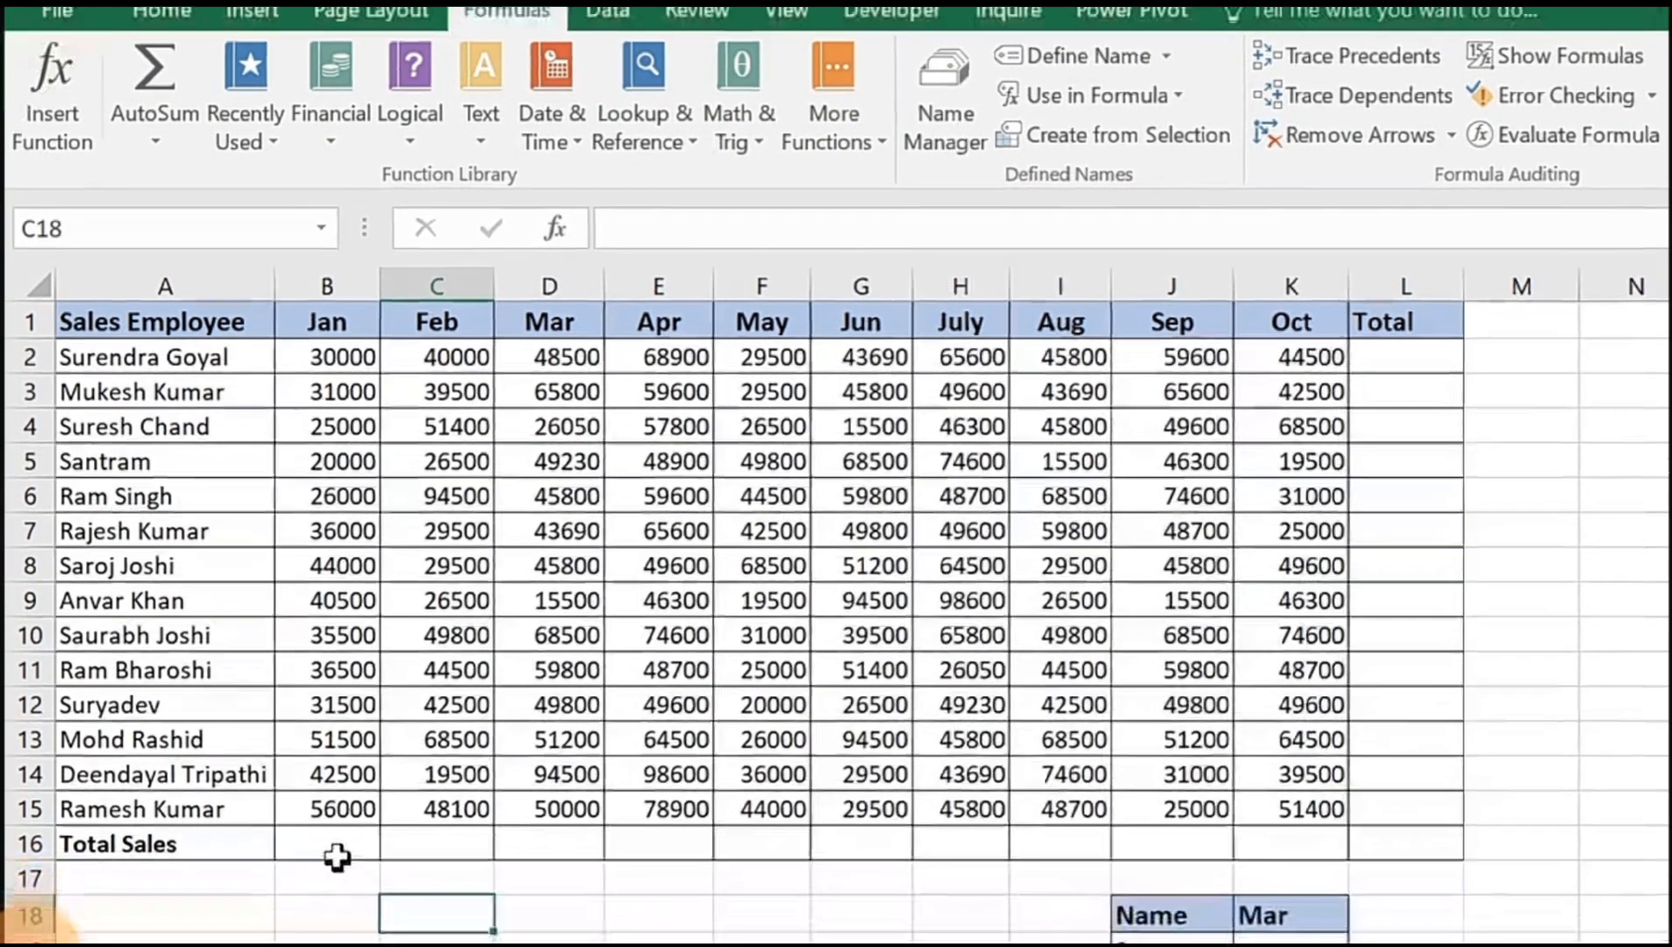
# Step: Total the January sales in cell B16 with =SUM(Jan), using the named range Jan
pyautogui.click(334, 847)
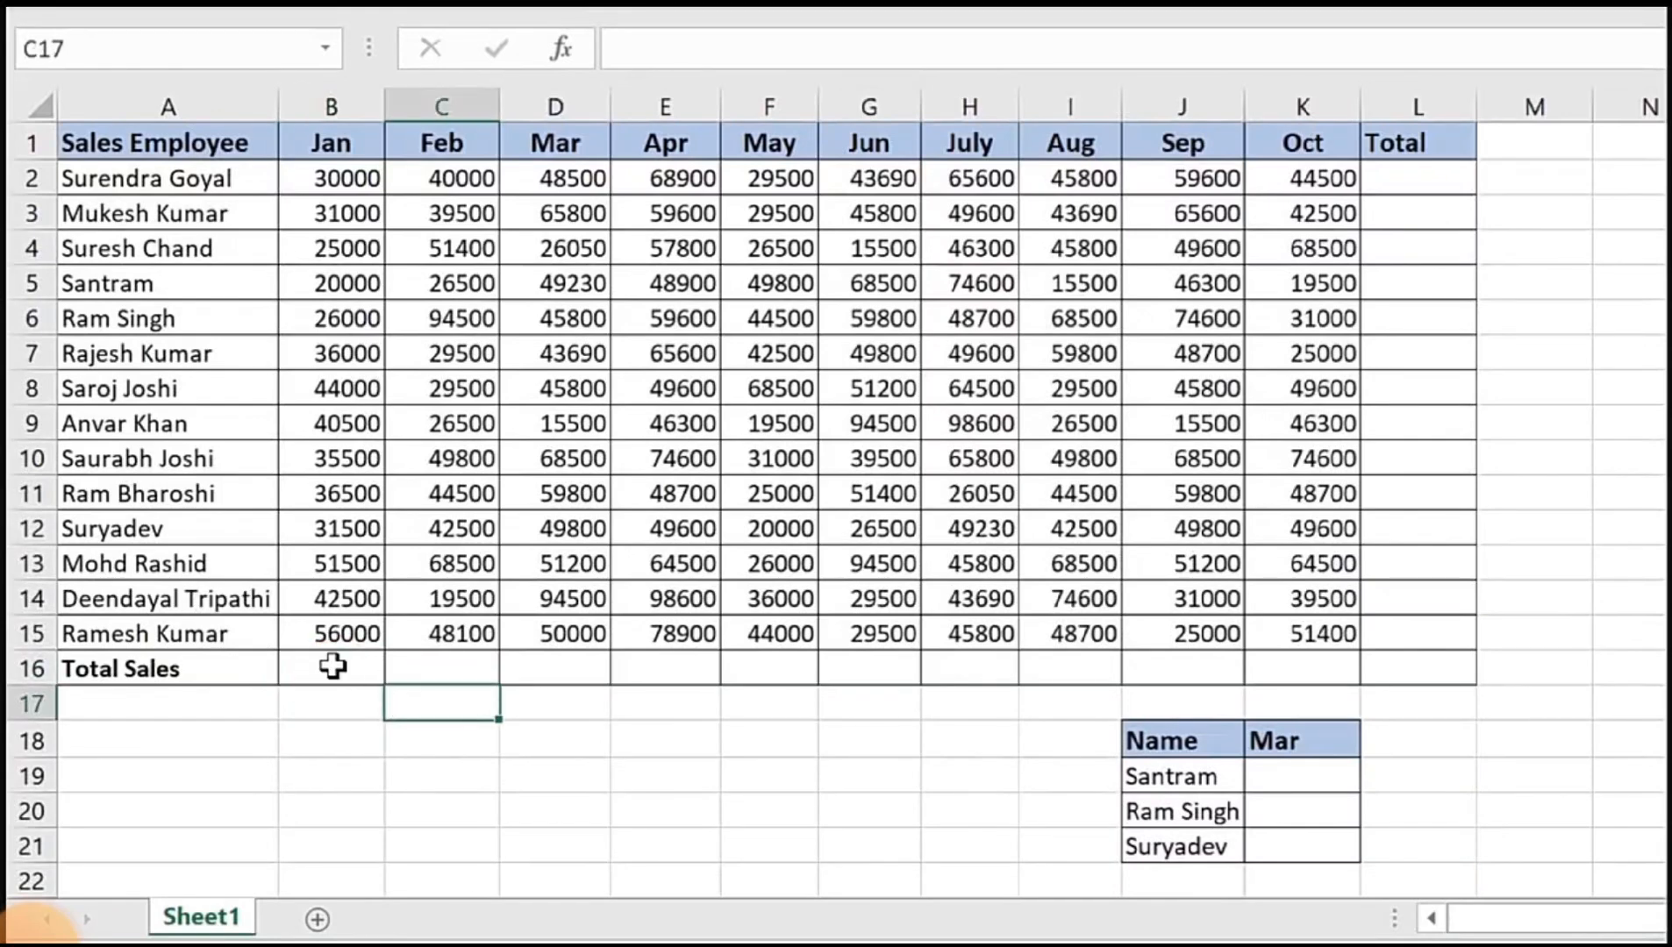
pyautogui.click(330, 846)
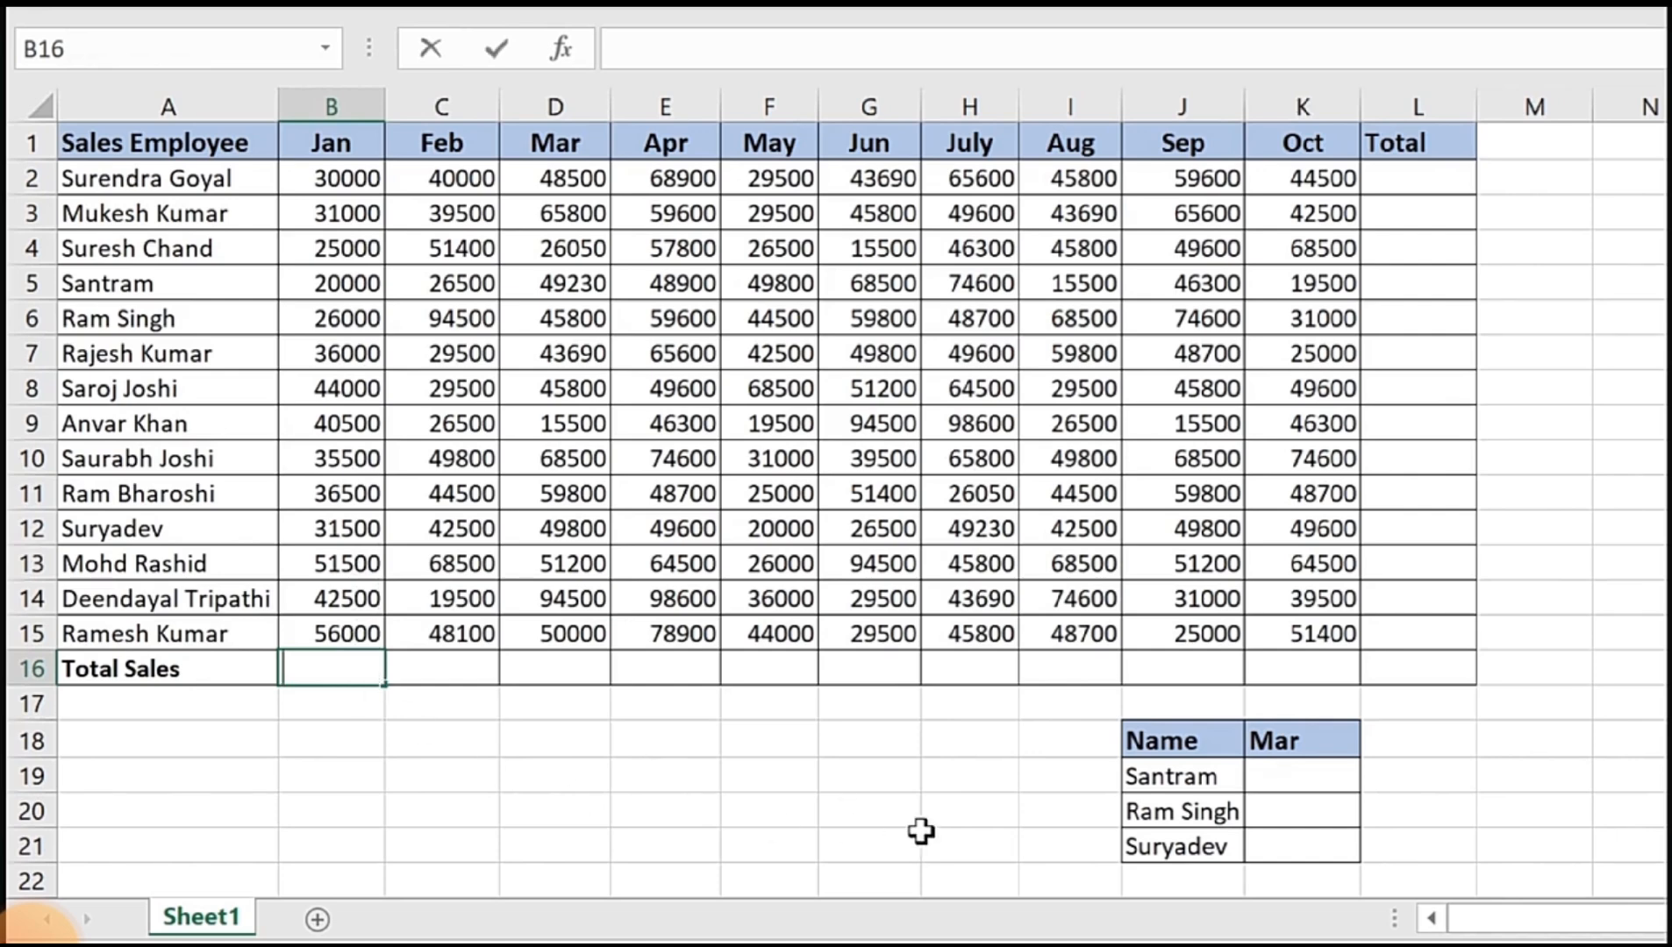
pyautogui.write('=SUM(')
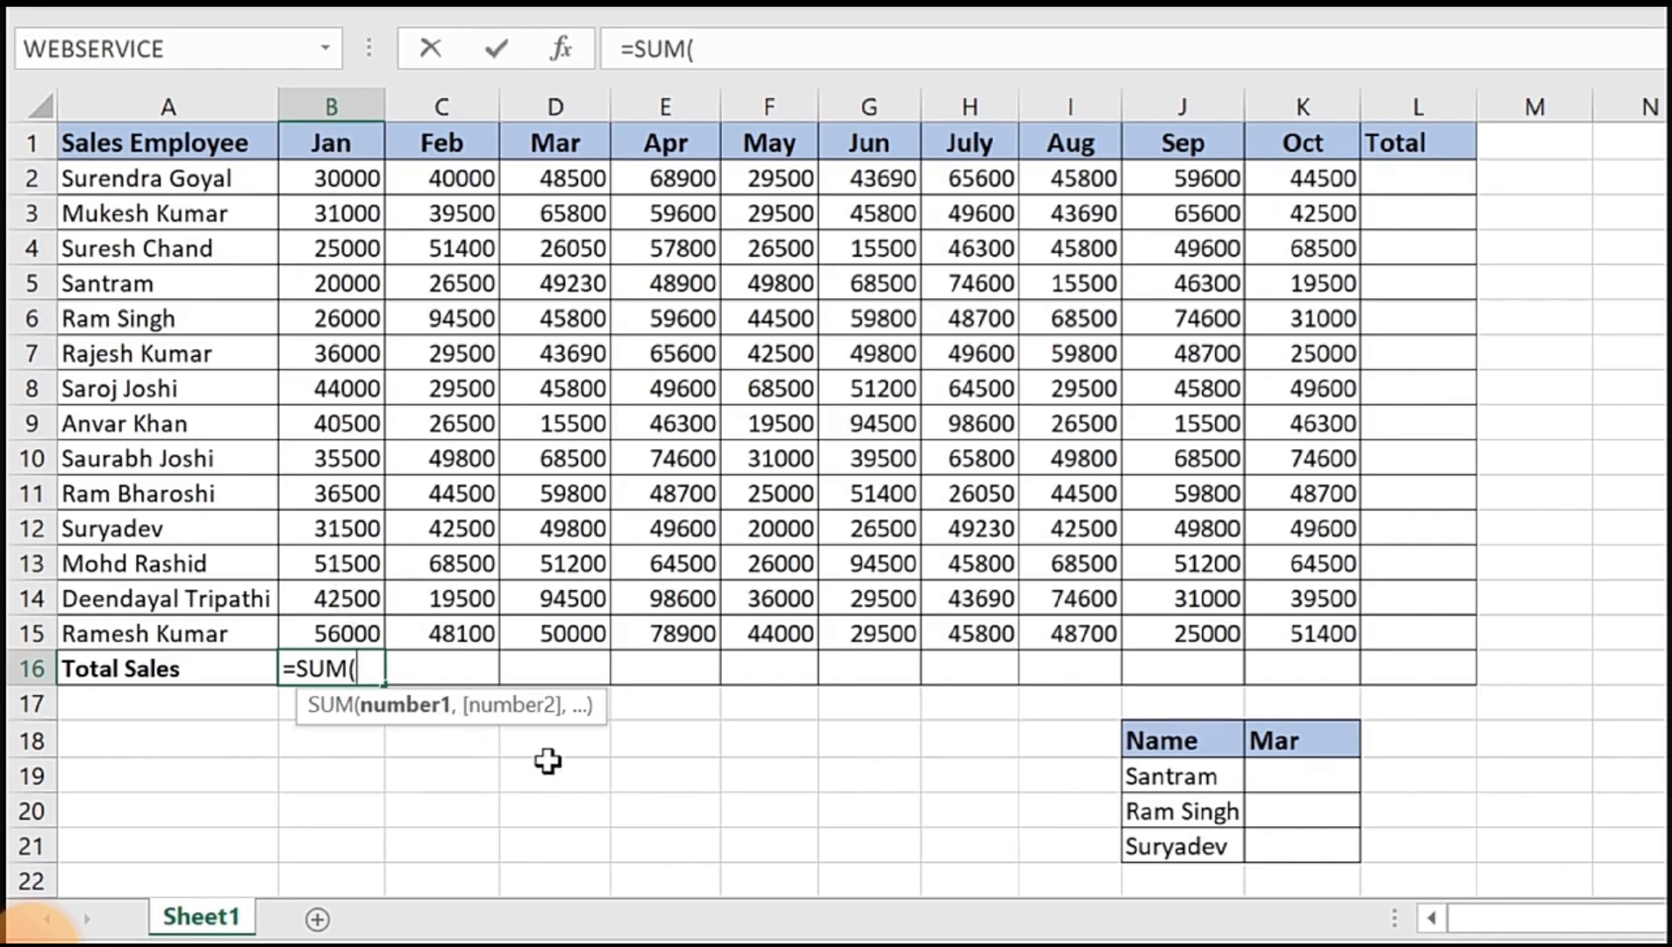
pyautogui.write('jan')
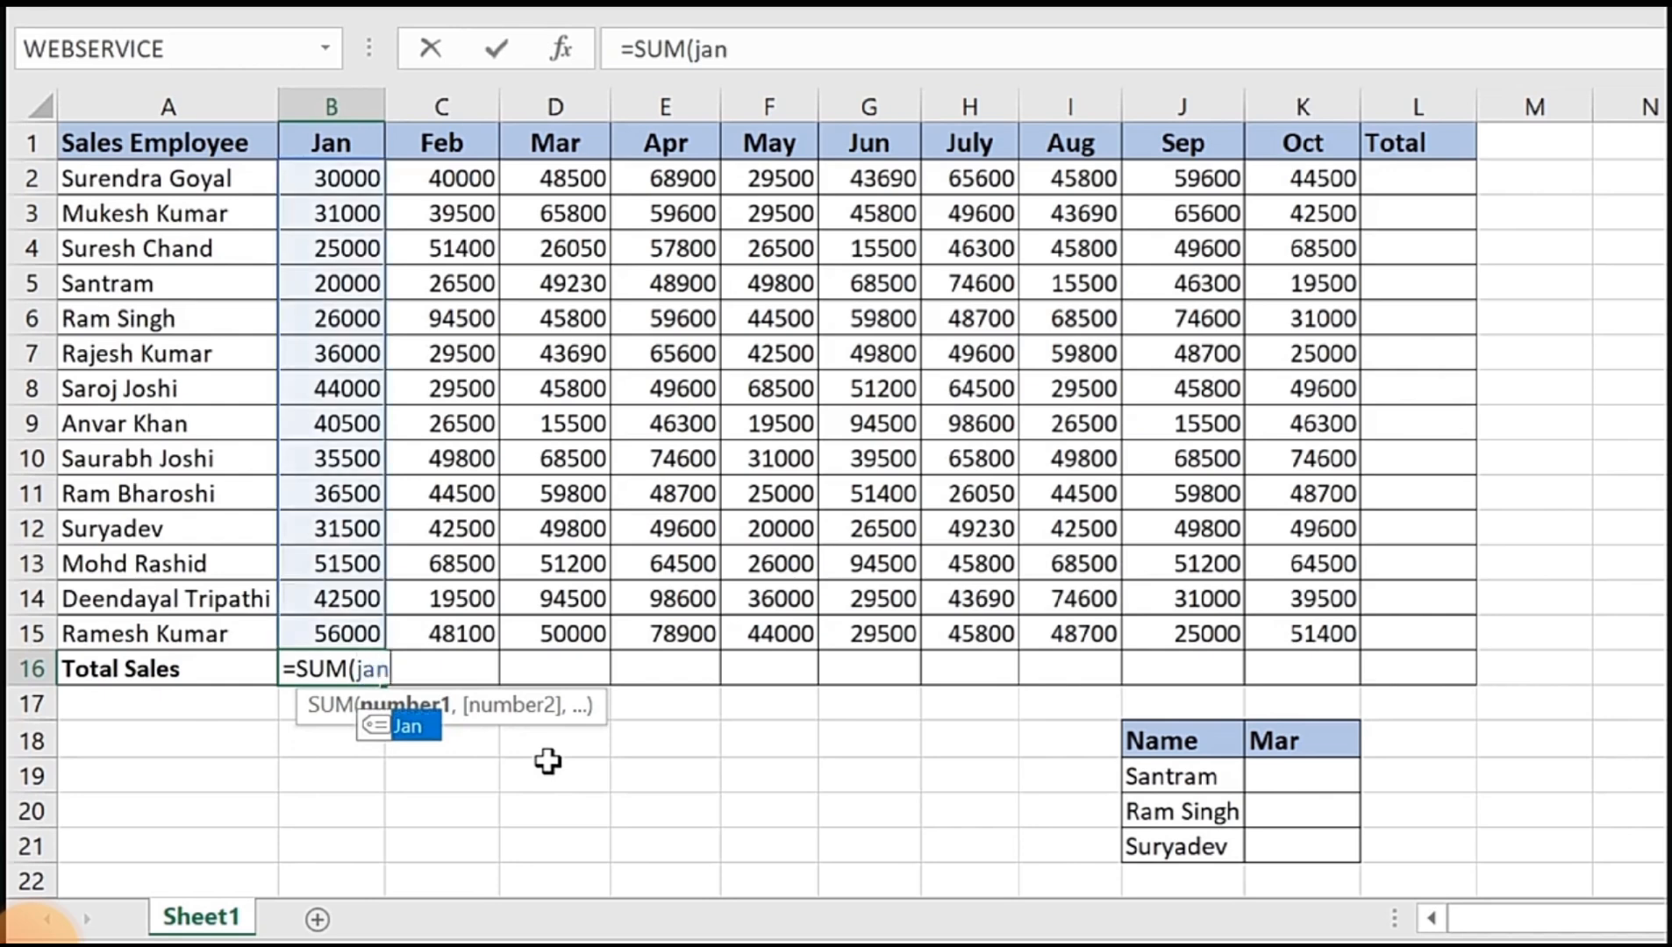
pyautogui.write(')')
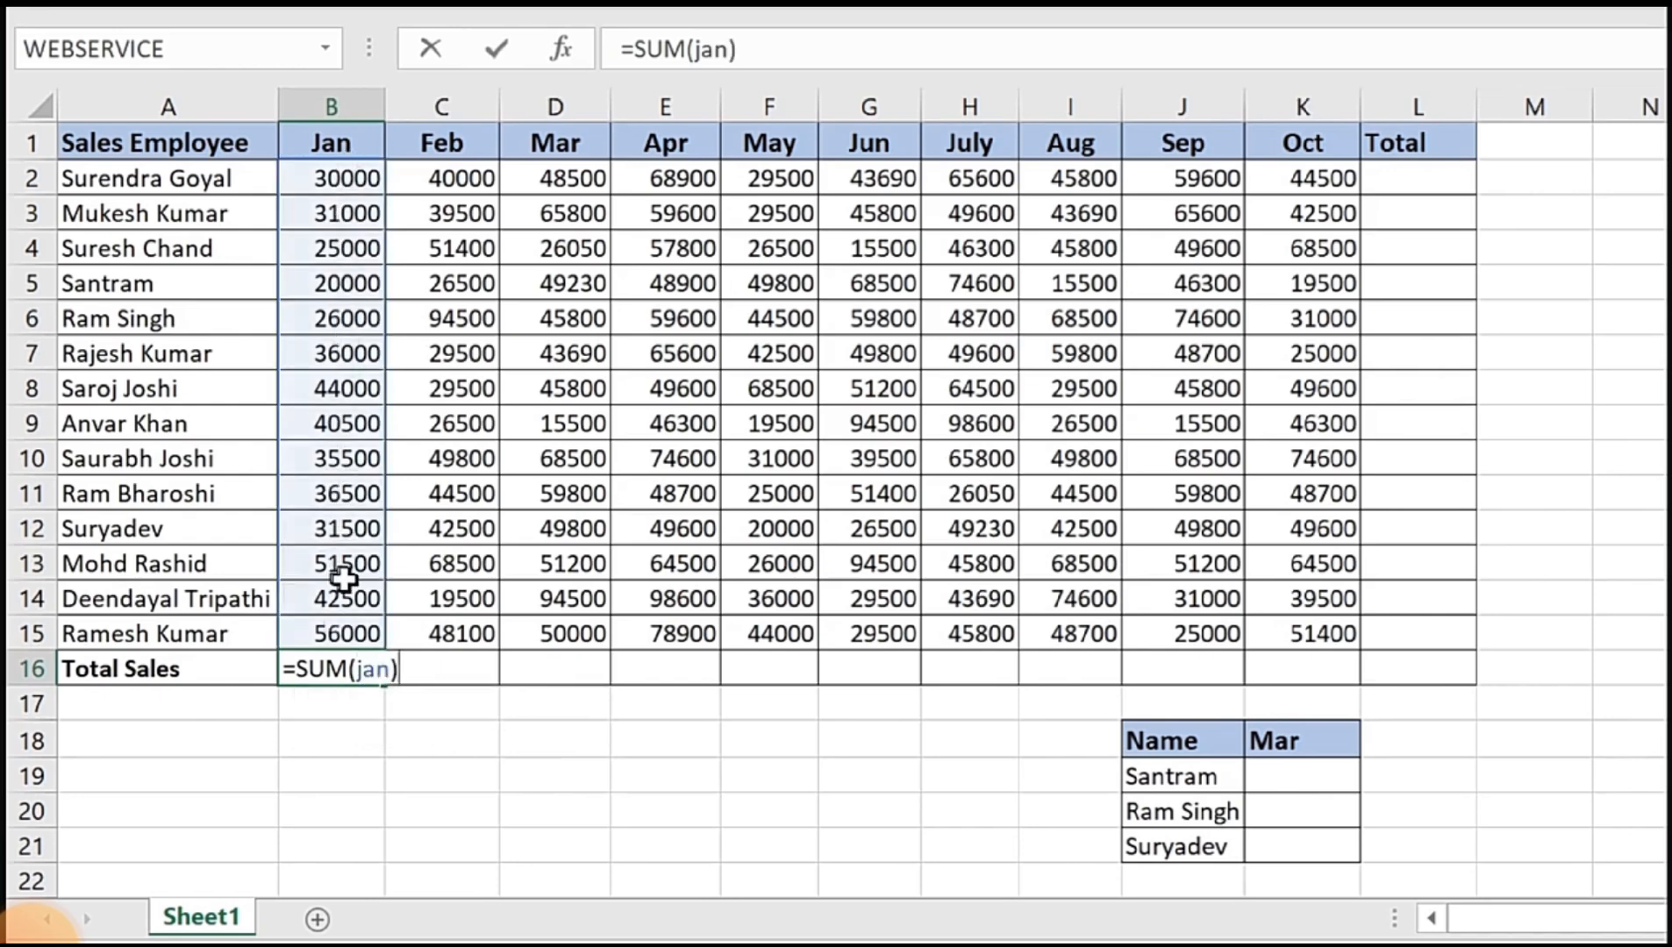
pyautogui.press('Return')
pyautogui.click(326, 671)
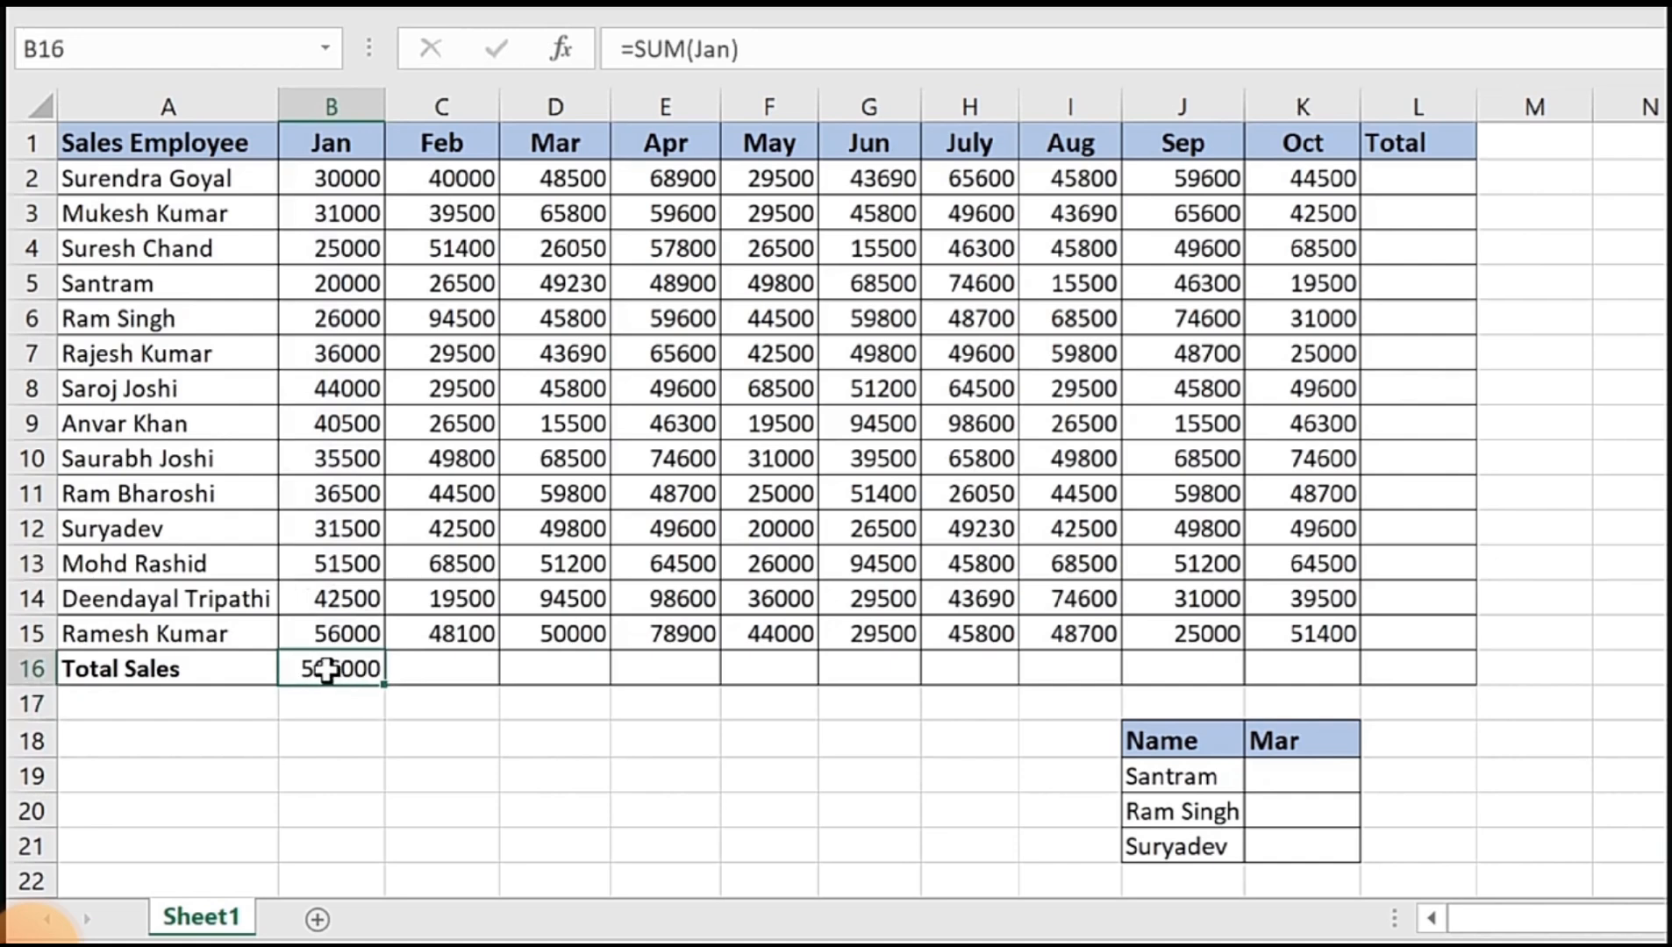
# Step: Total the February sales in cell C16 with =SUM(Feb), using the named range Feb
pyautogui.click(451, 668)
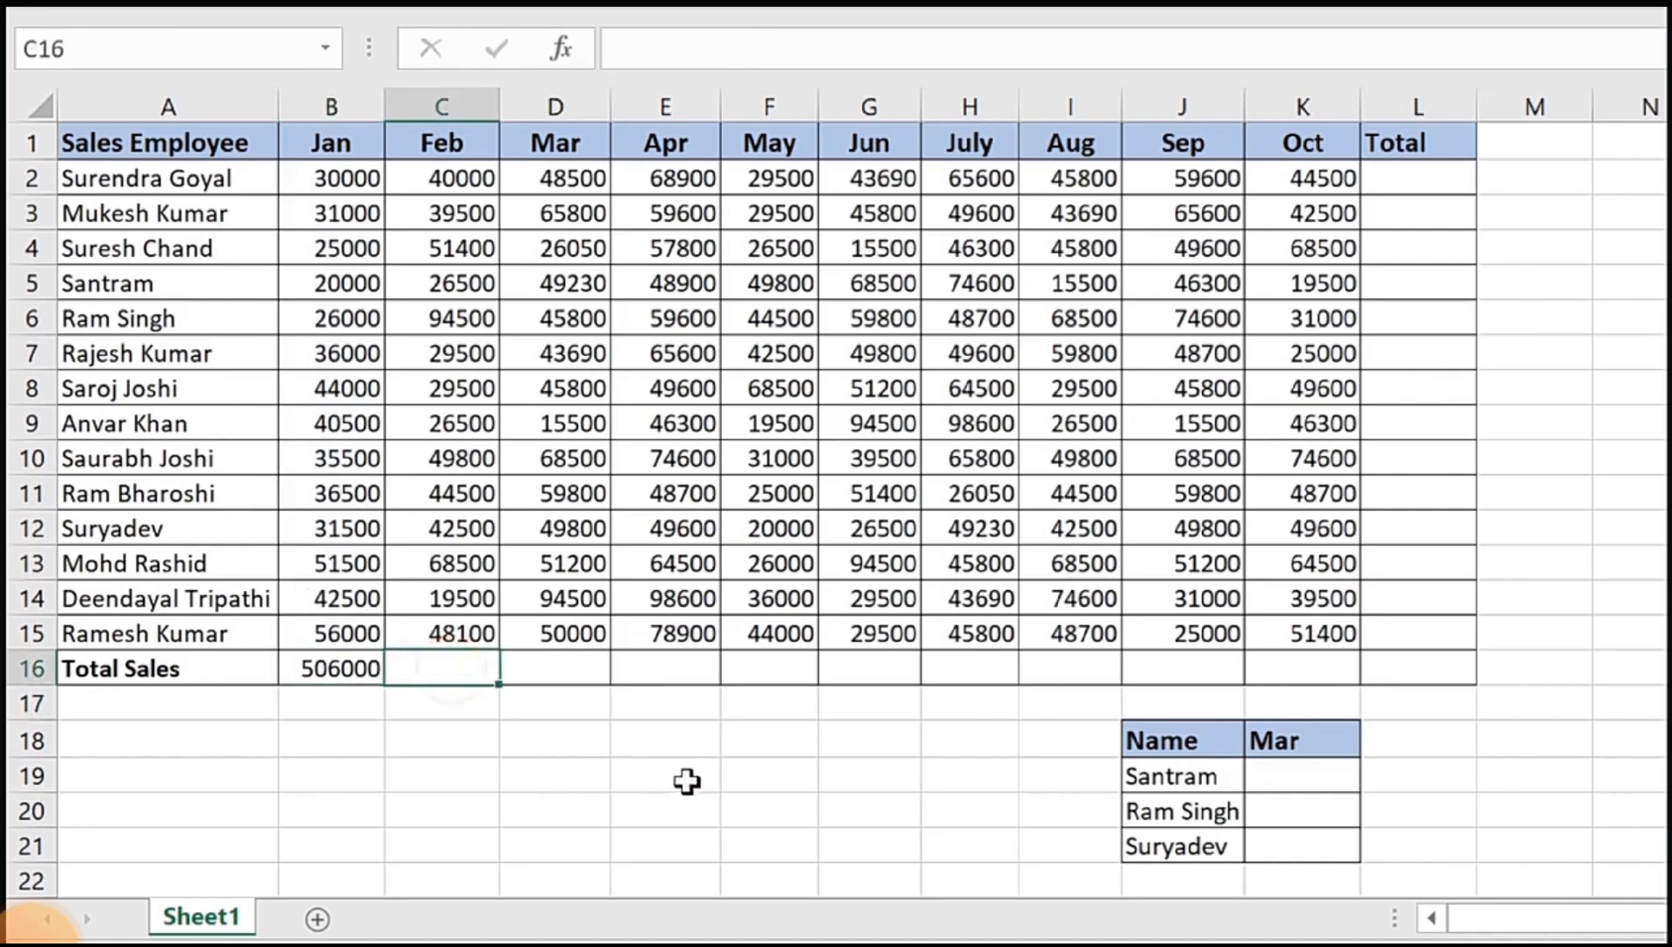
pyautogui.write('=sum')
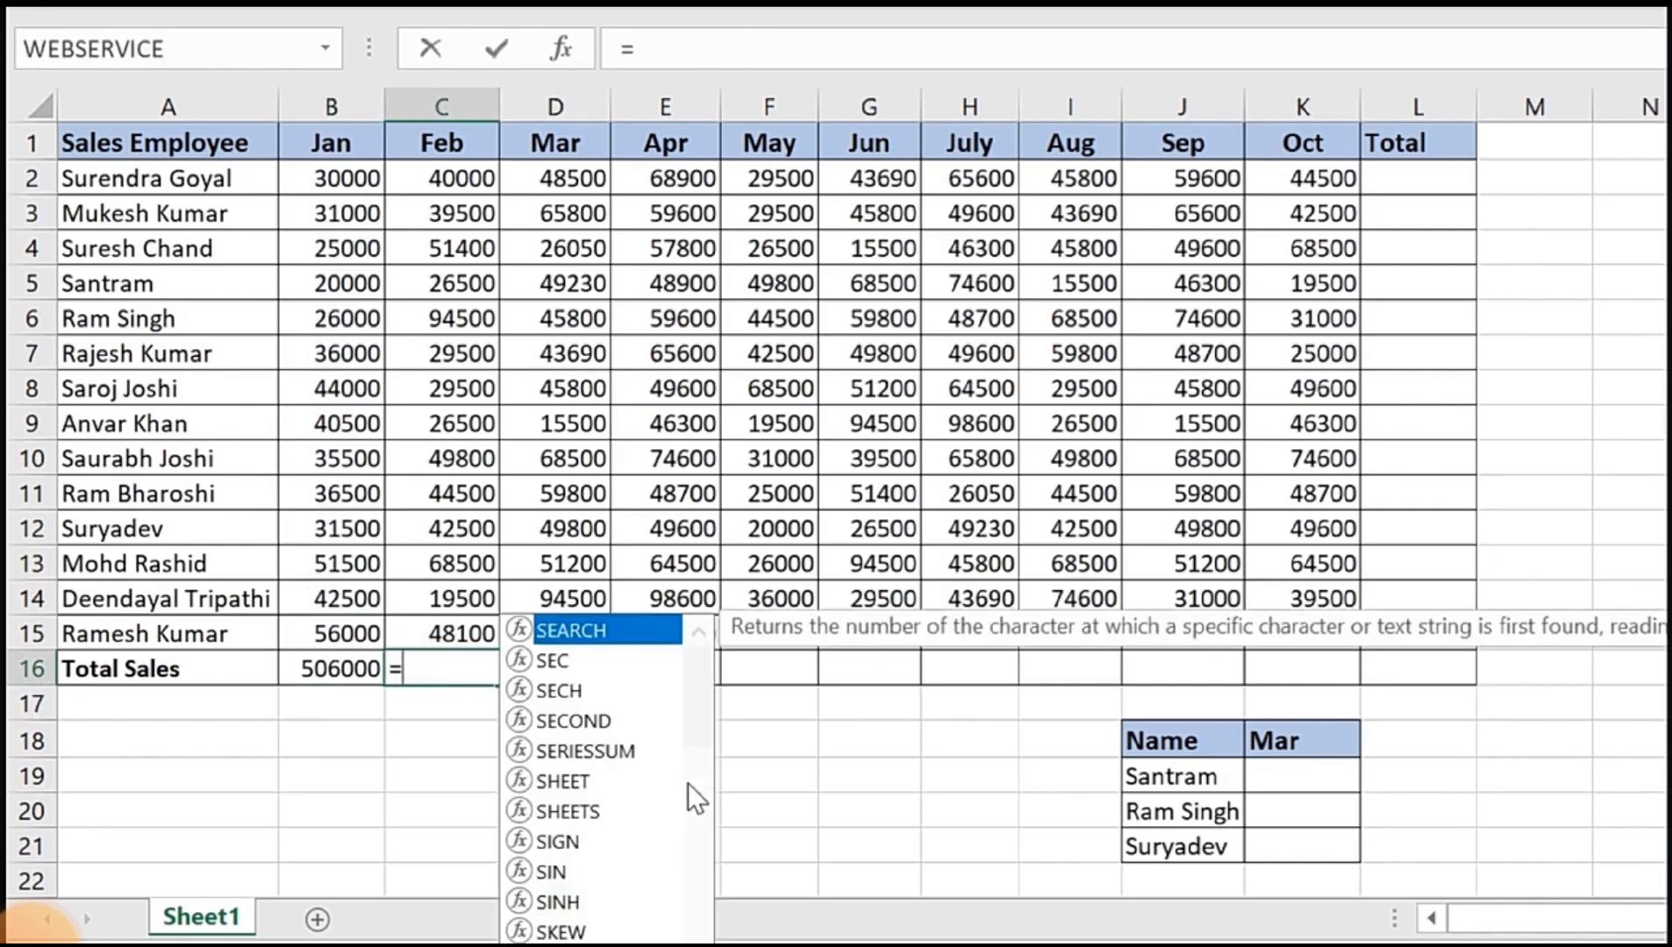
pyautogui.press('Tab')
pyautogui.write('f')
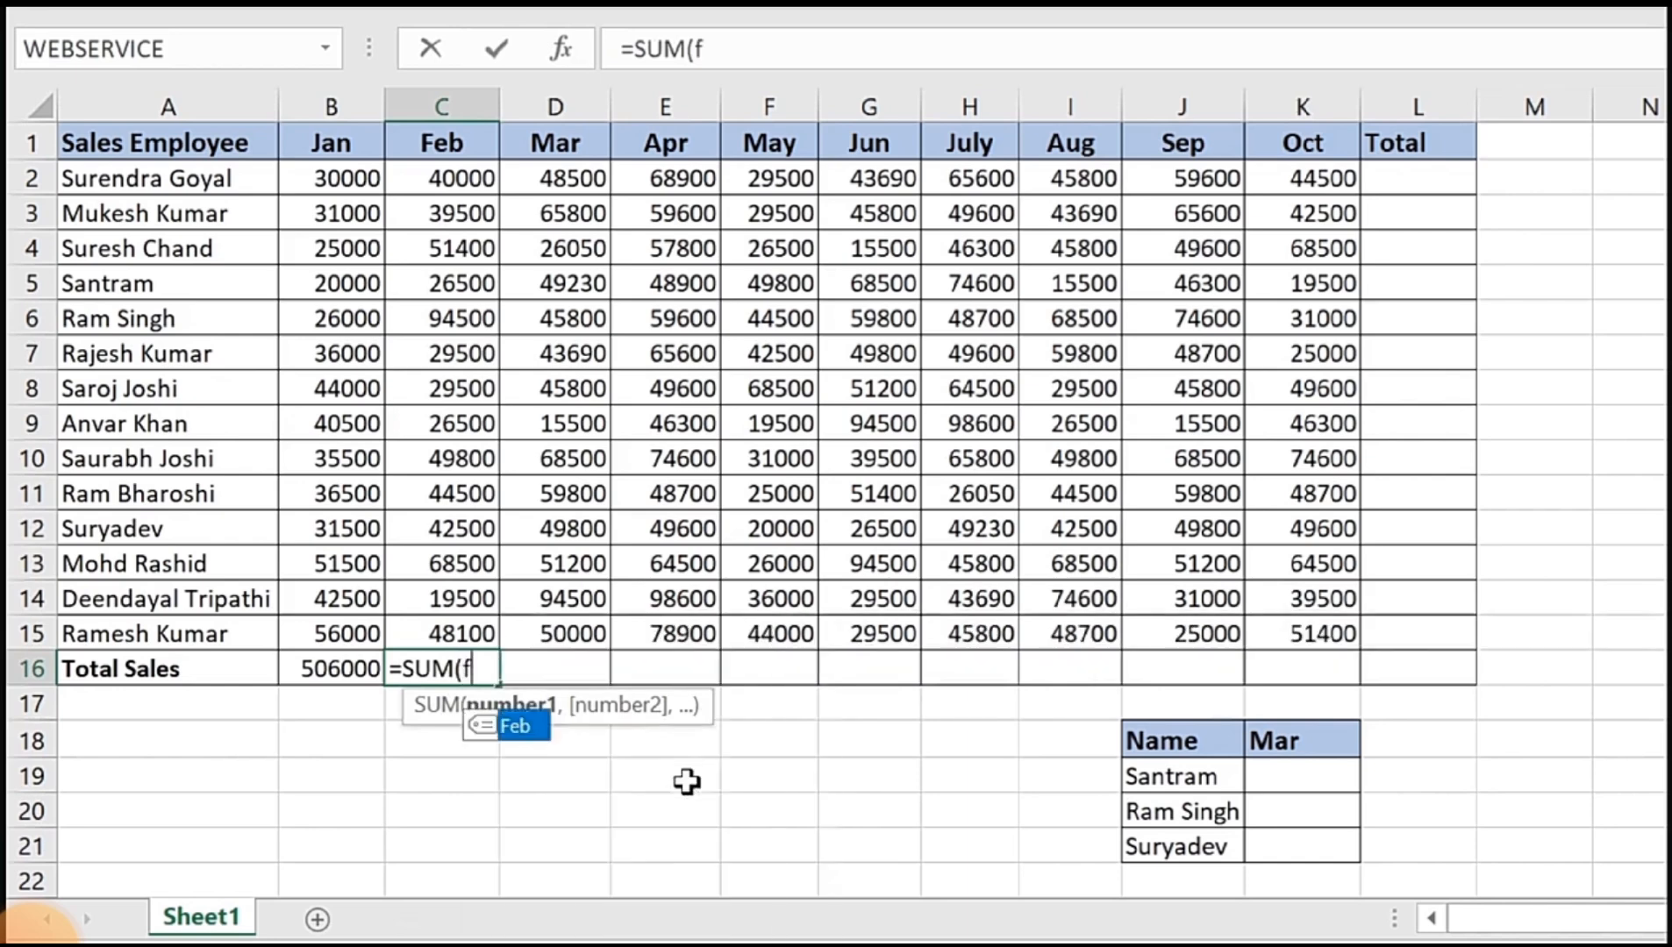
pyautogui.write('eb)')
pyautogui.press('Return')
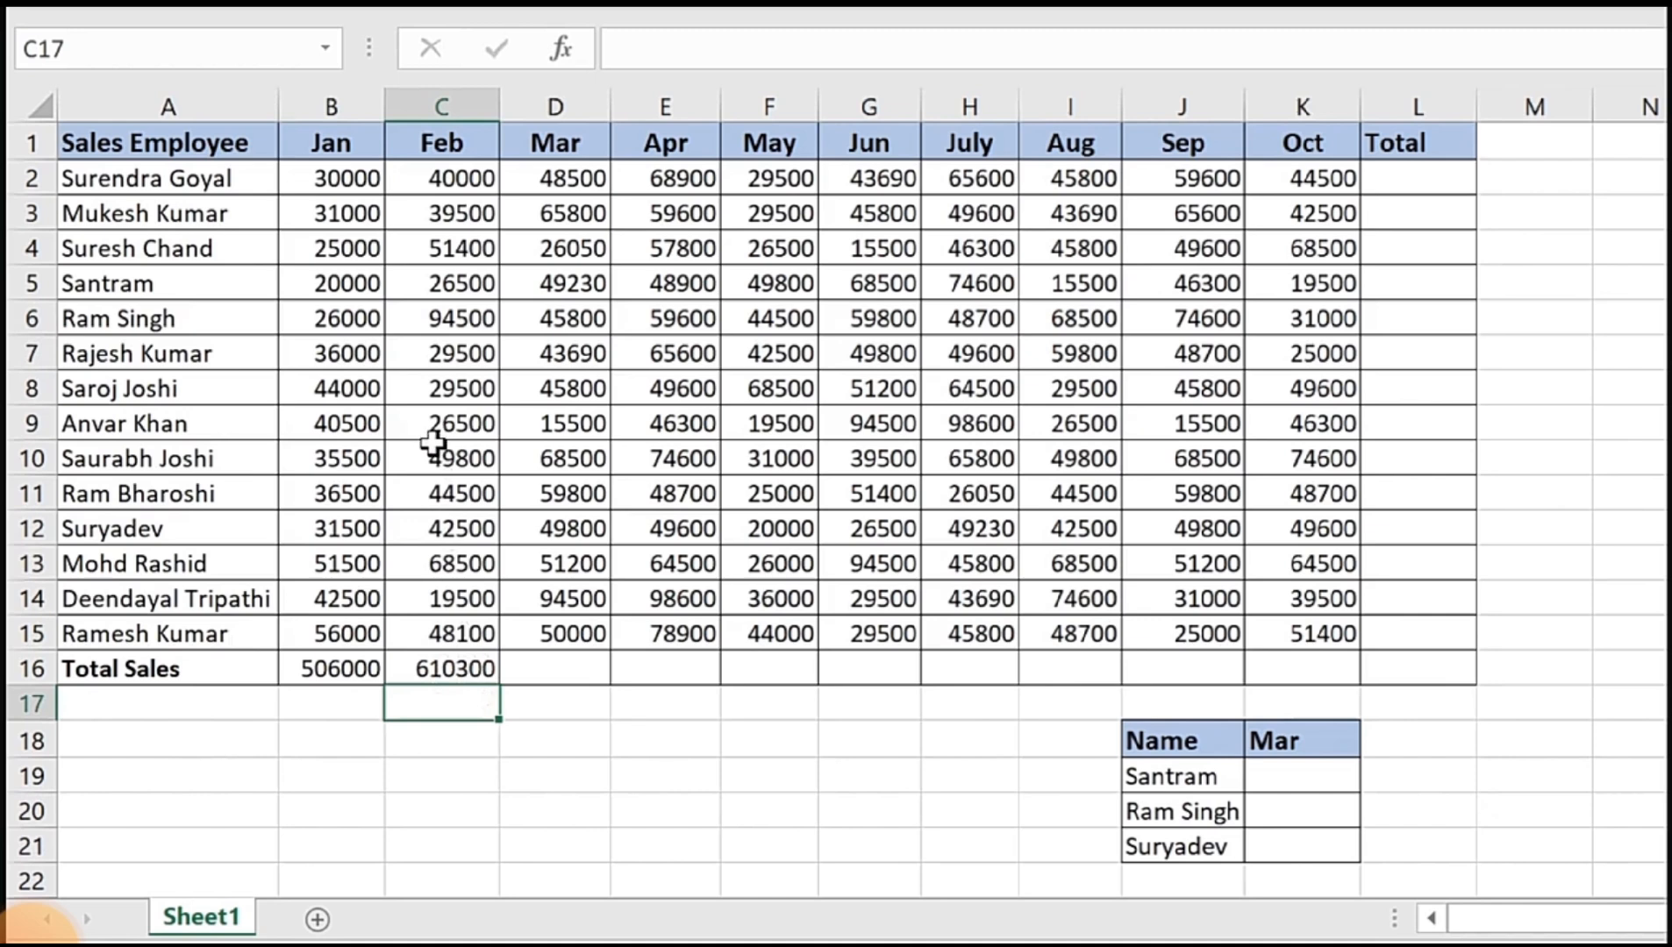
# Step: Enter =VLOOKUP(J19,Table,4,0) in K19 to look up the first listed employee's March sales
pyautogui.click(1315, 785)
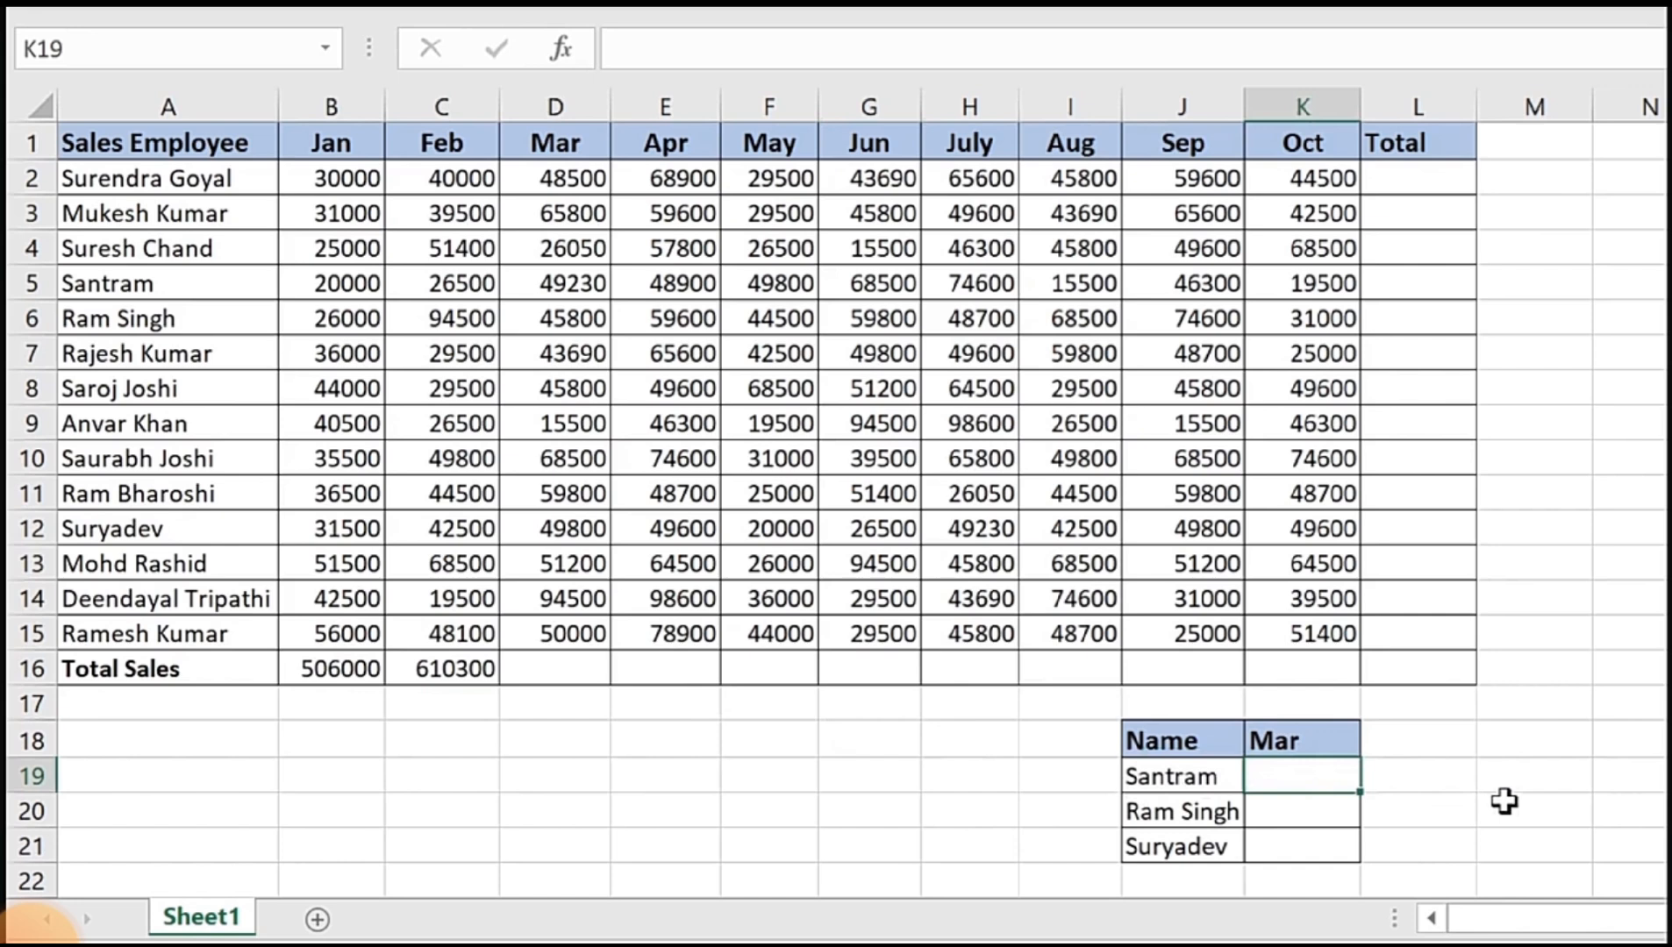
pyautogui.write('=vlookup')
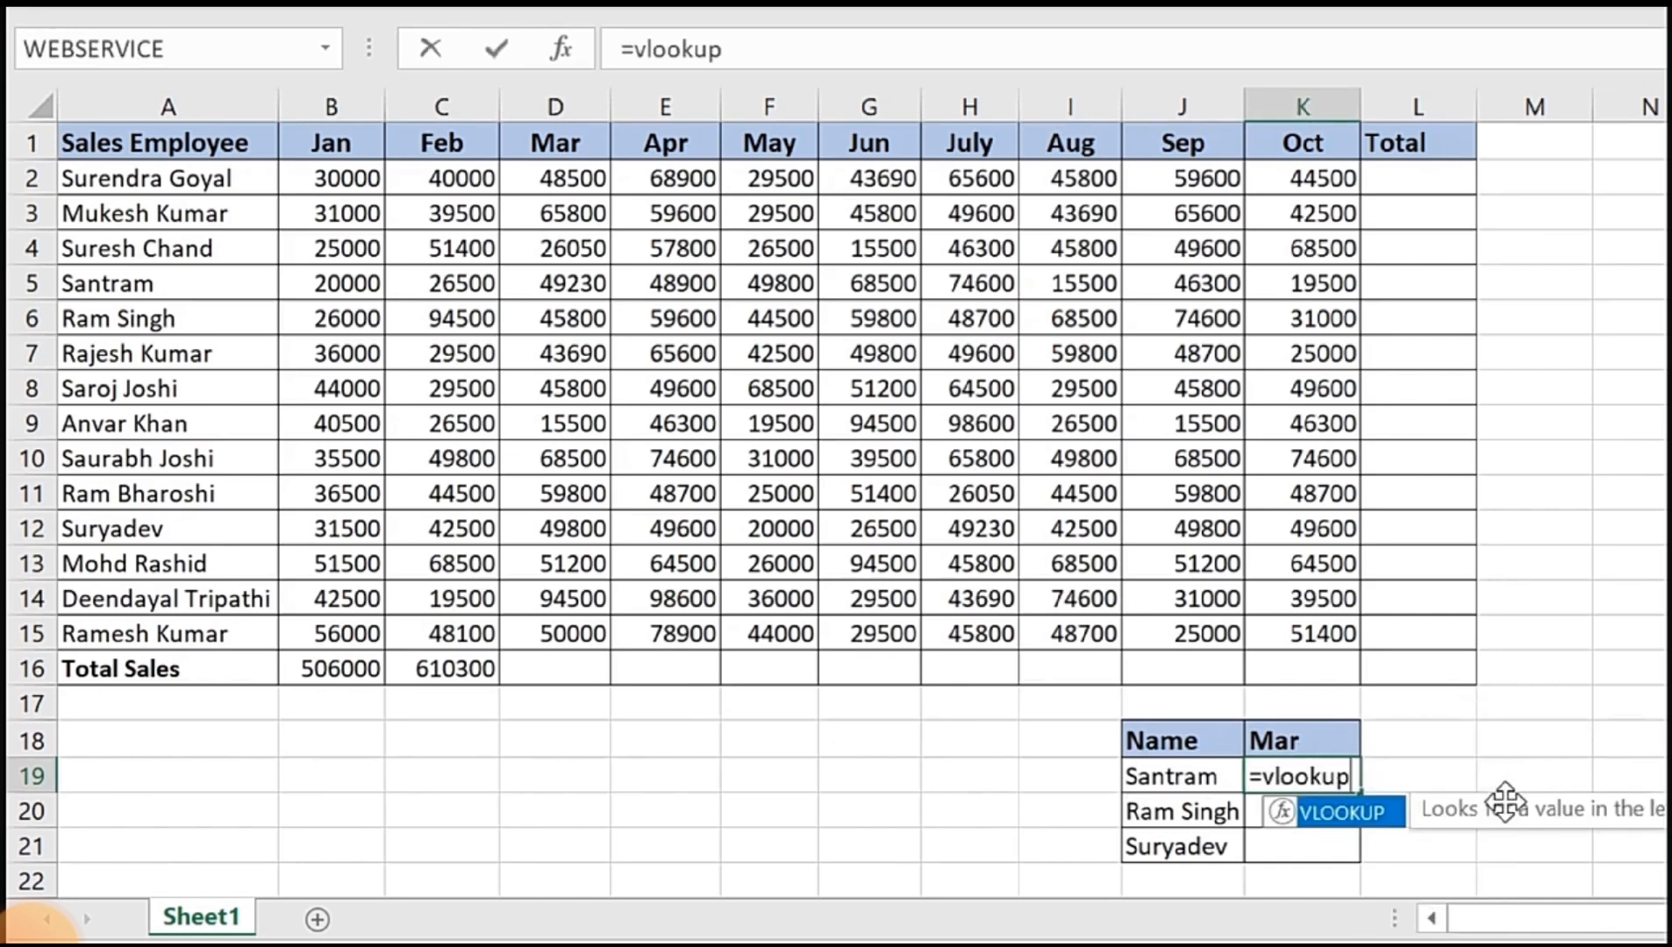
pyautogui.press('Tab')
pyautogui.press('Left')
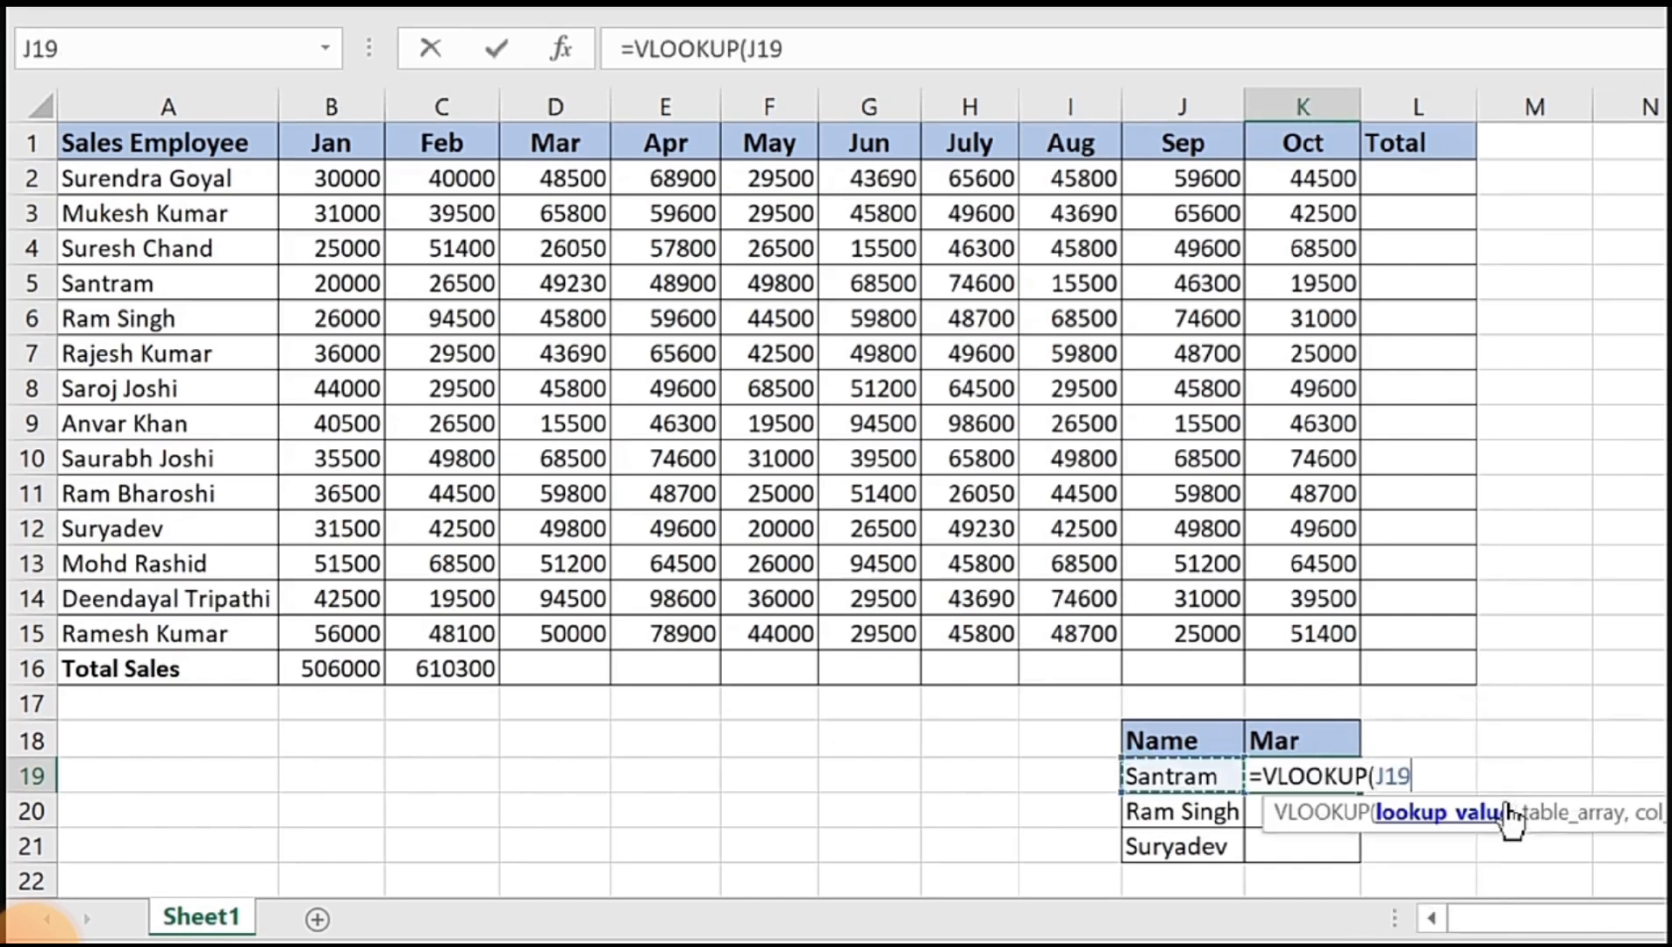
pyautogui.write(',')
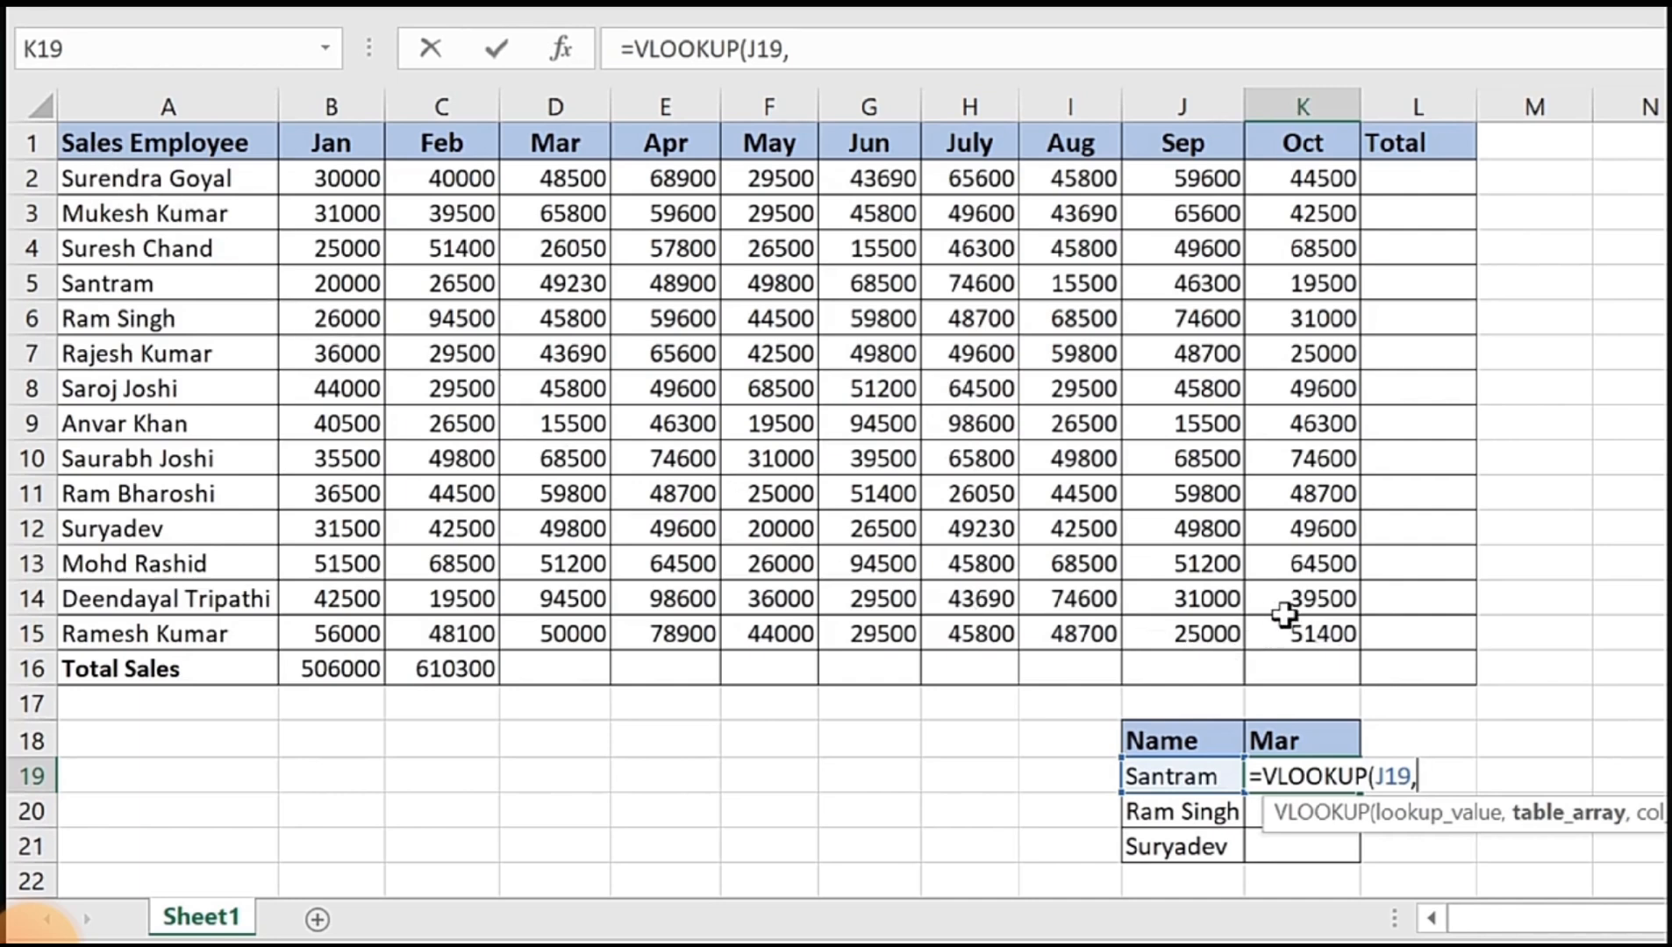
pyautogui.write('table')
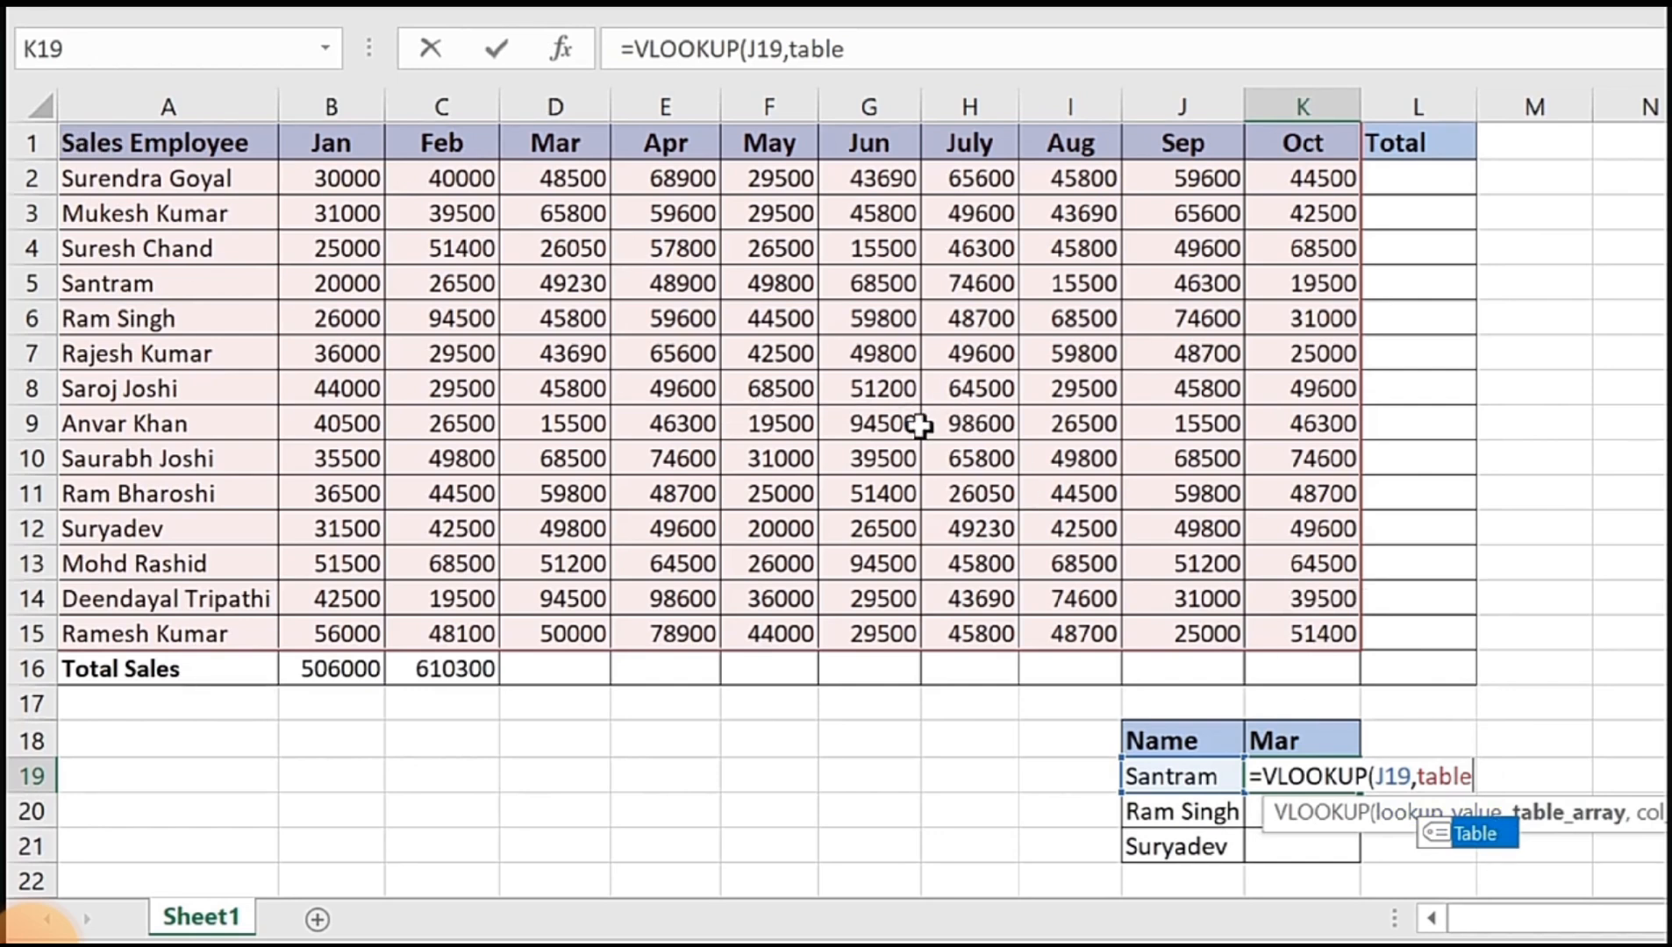
pyautogui.press('Tab')
pyautogui.write(',')
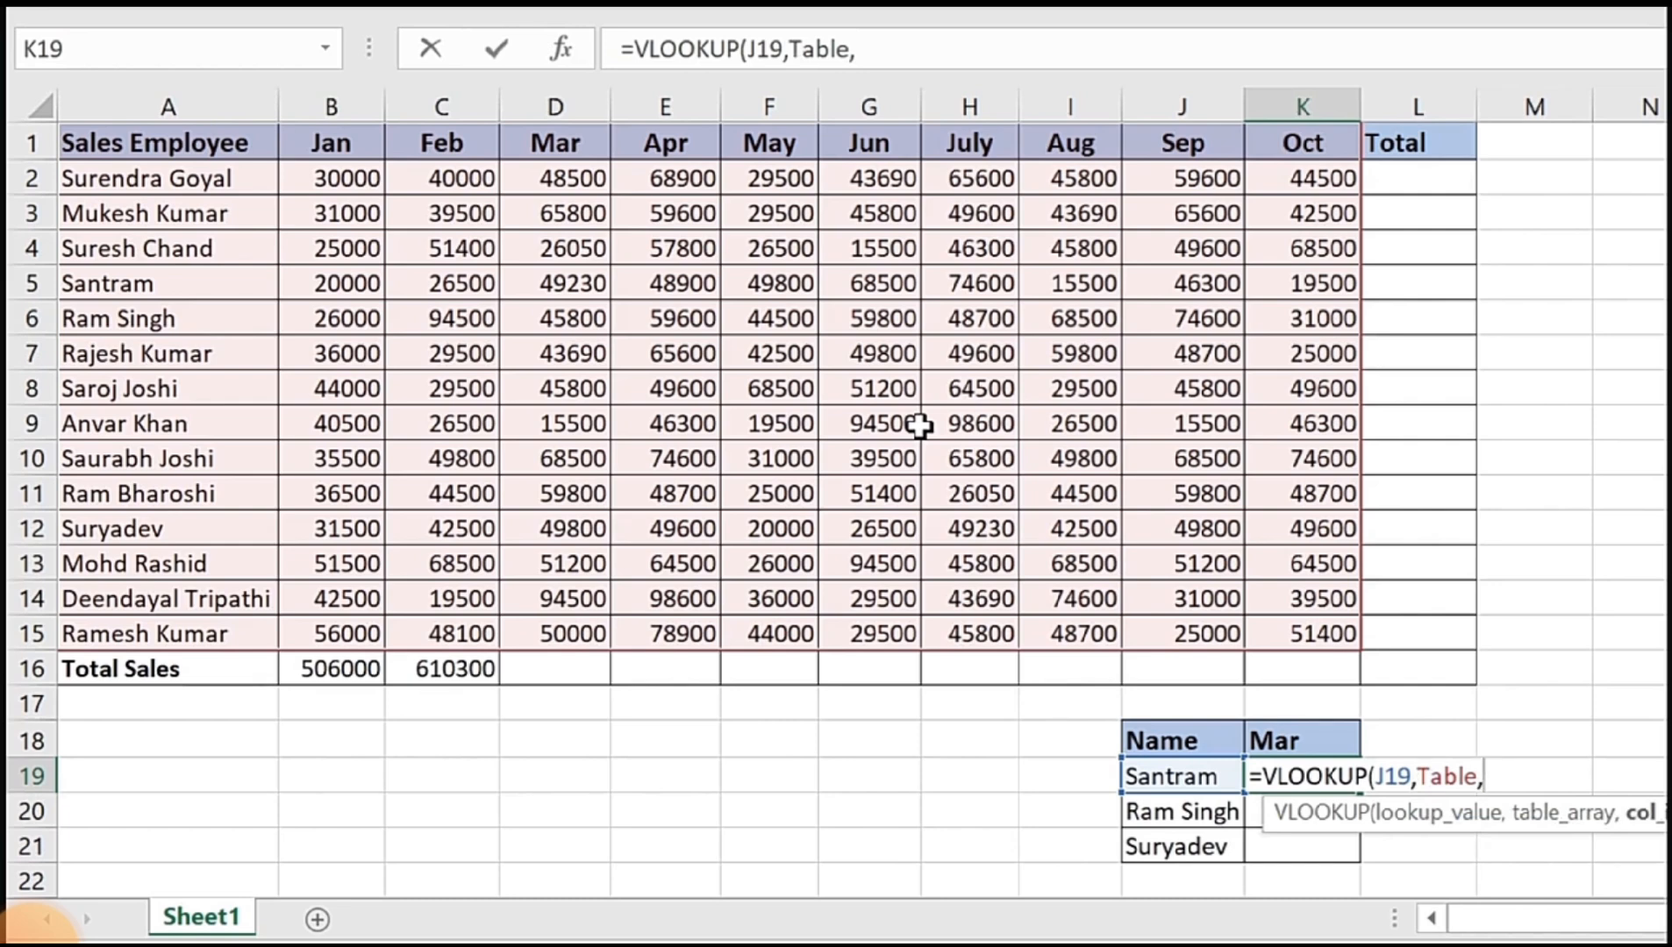
pyautogui.write('4')
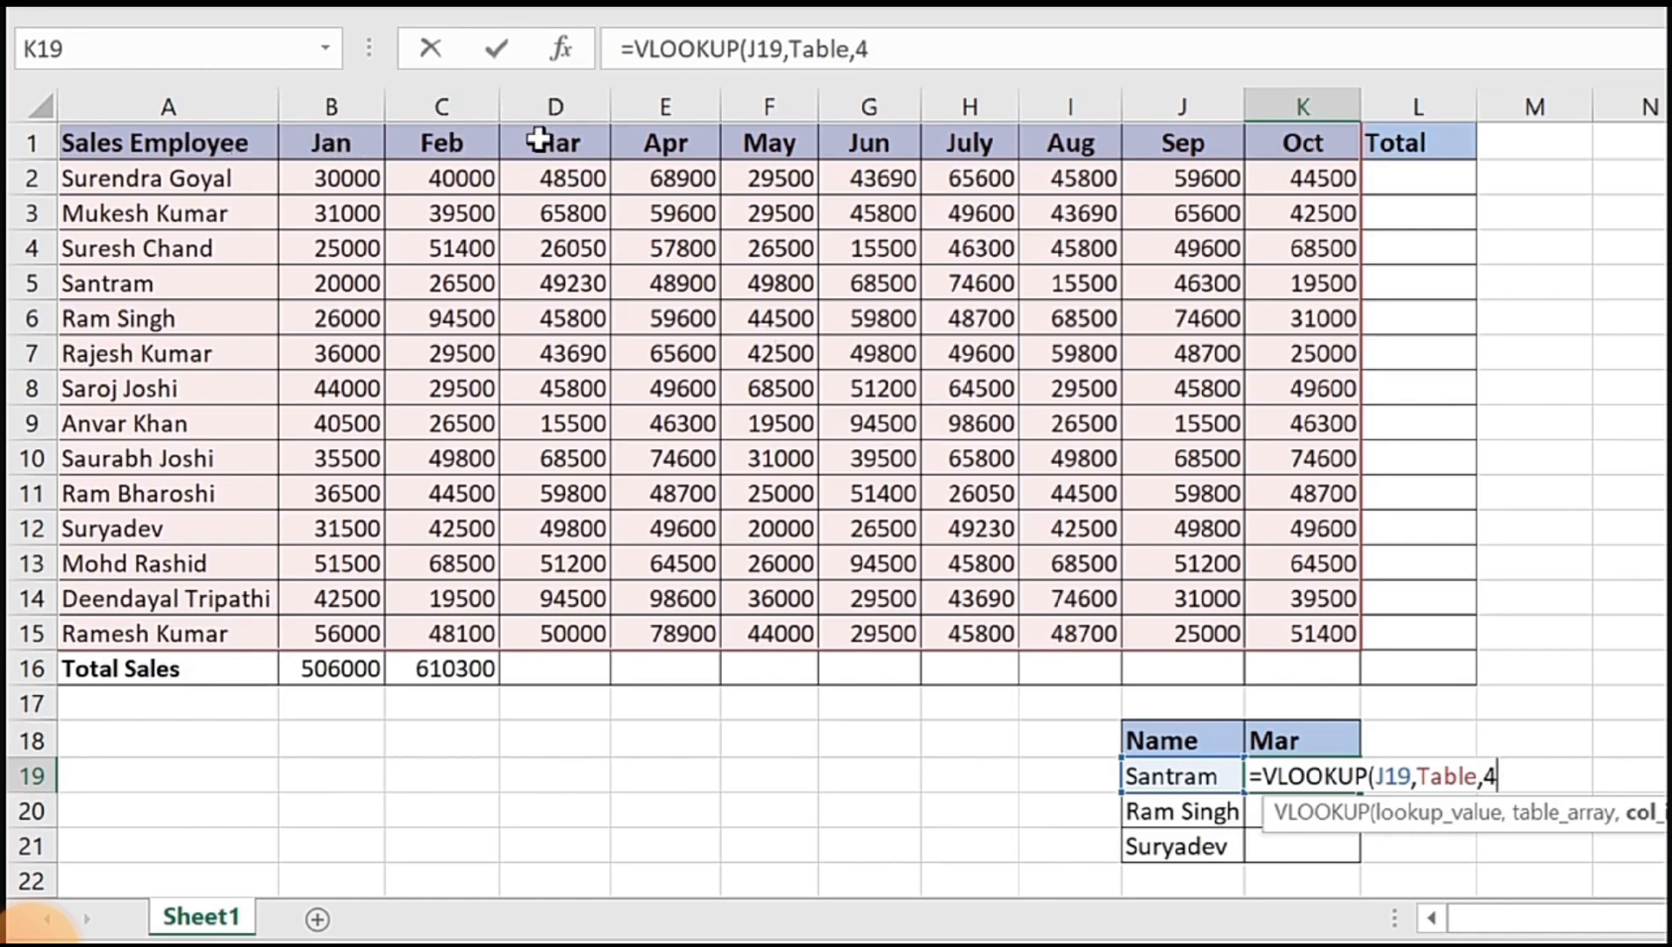
pyautogui.write(',')
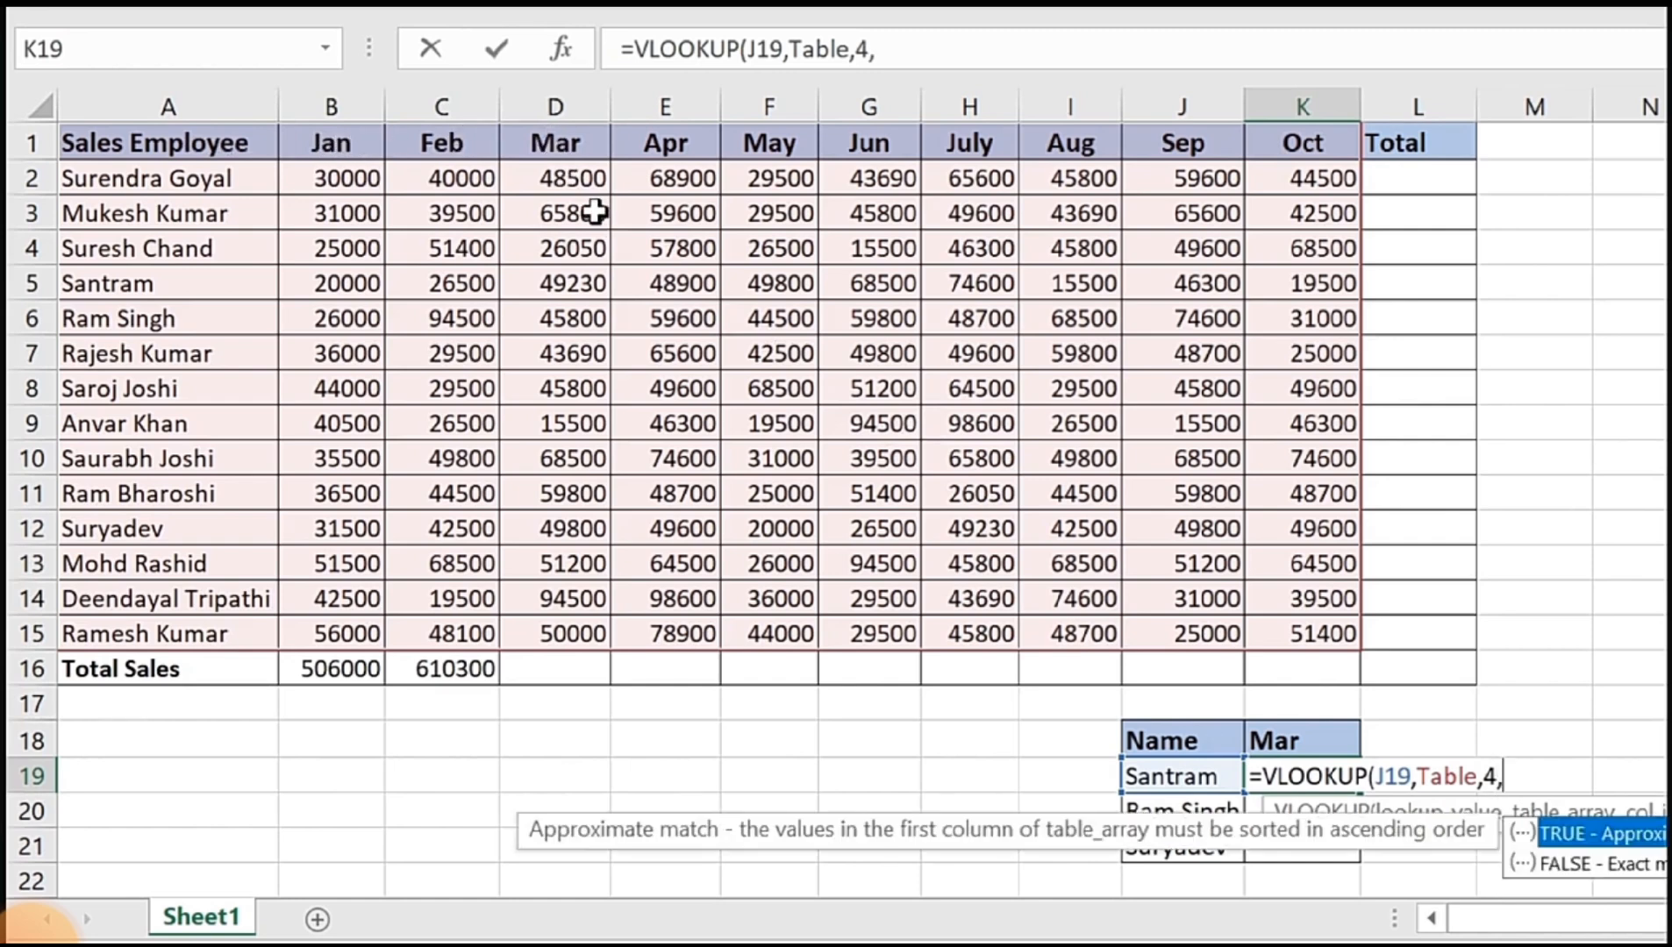
pyautogui.write('0)')
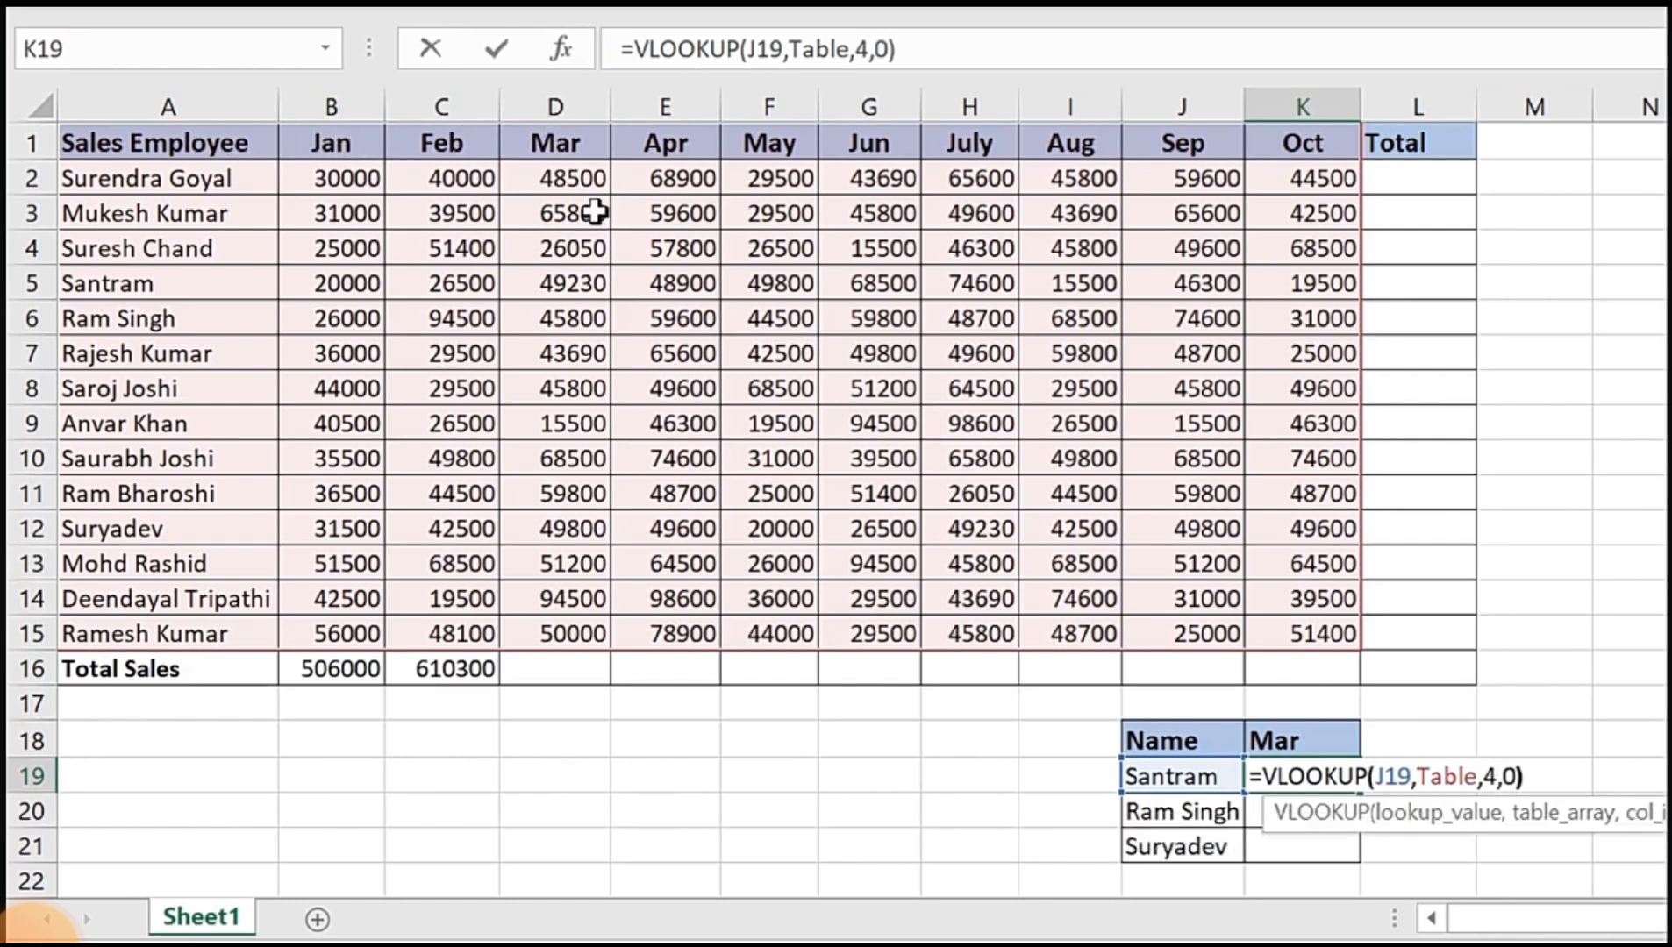
pyautogui.press('Return')
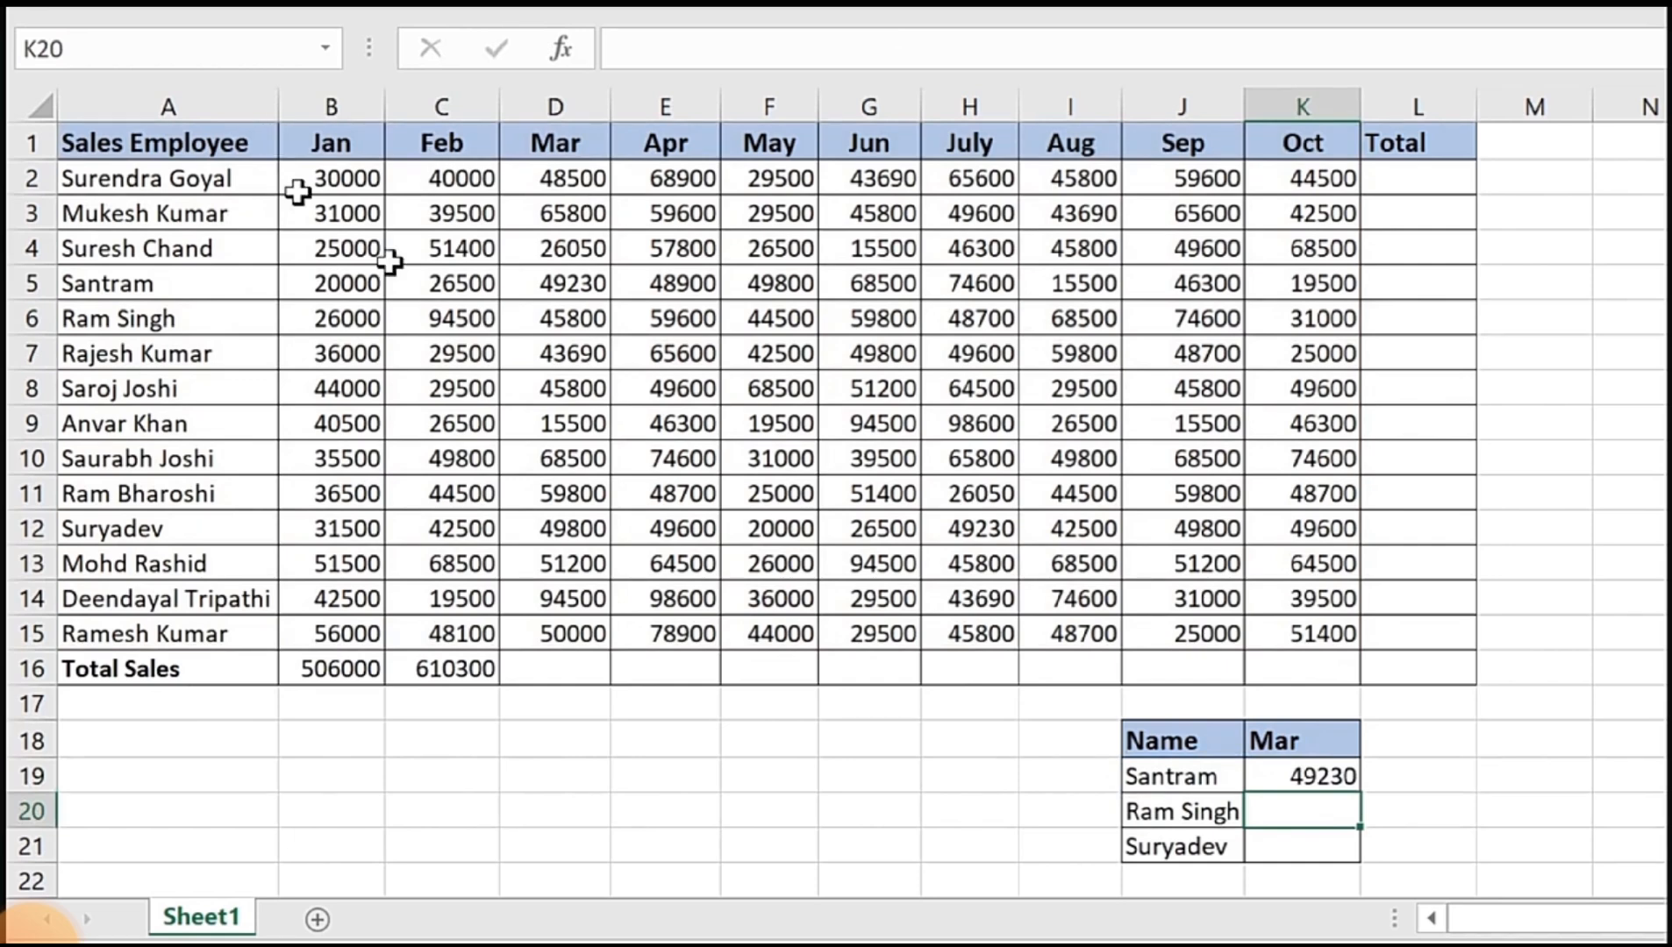
# Step: Compare the March lookup formula in K19 with the matching source cell D5 in the sales table
pyautogui.click(1326, 776)
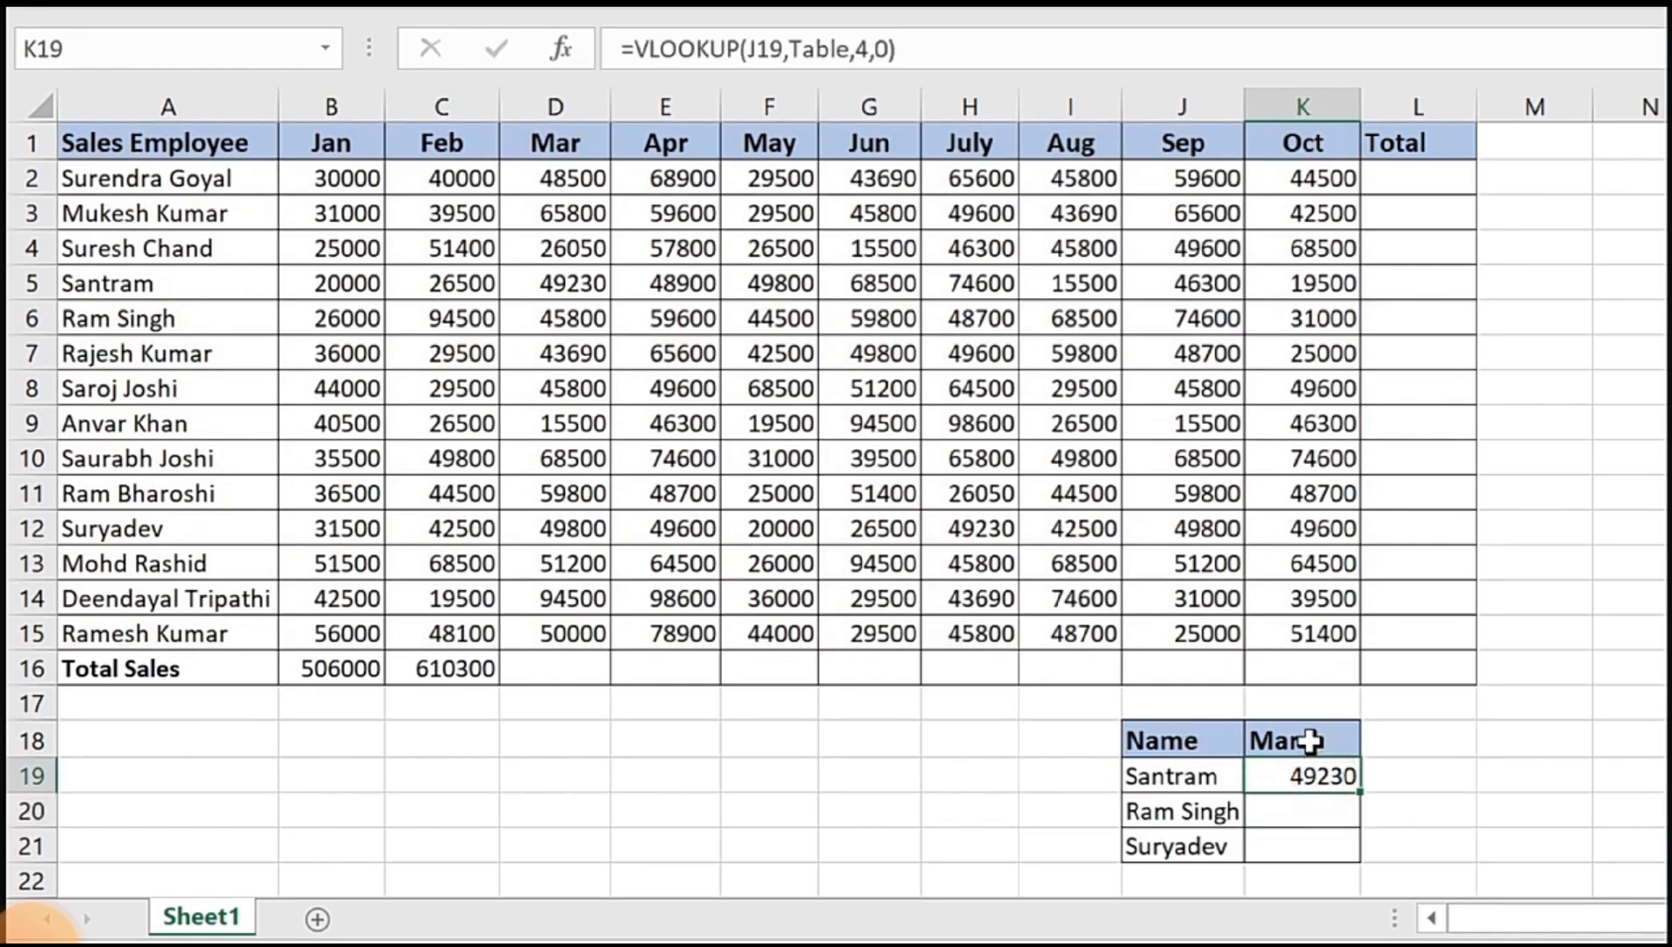
pyautogui.click(558, 286)
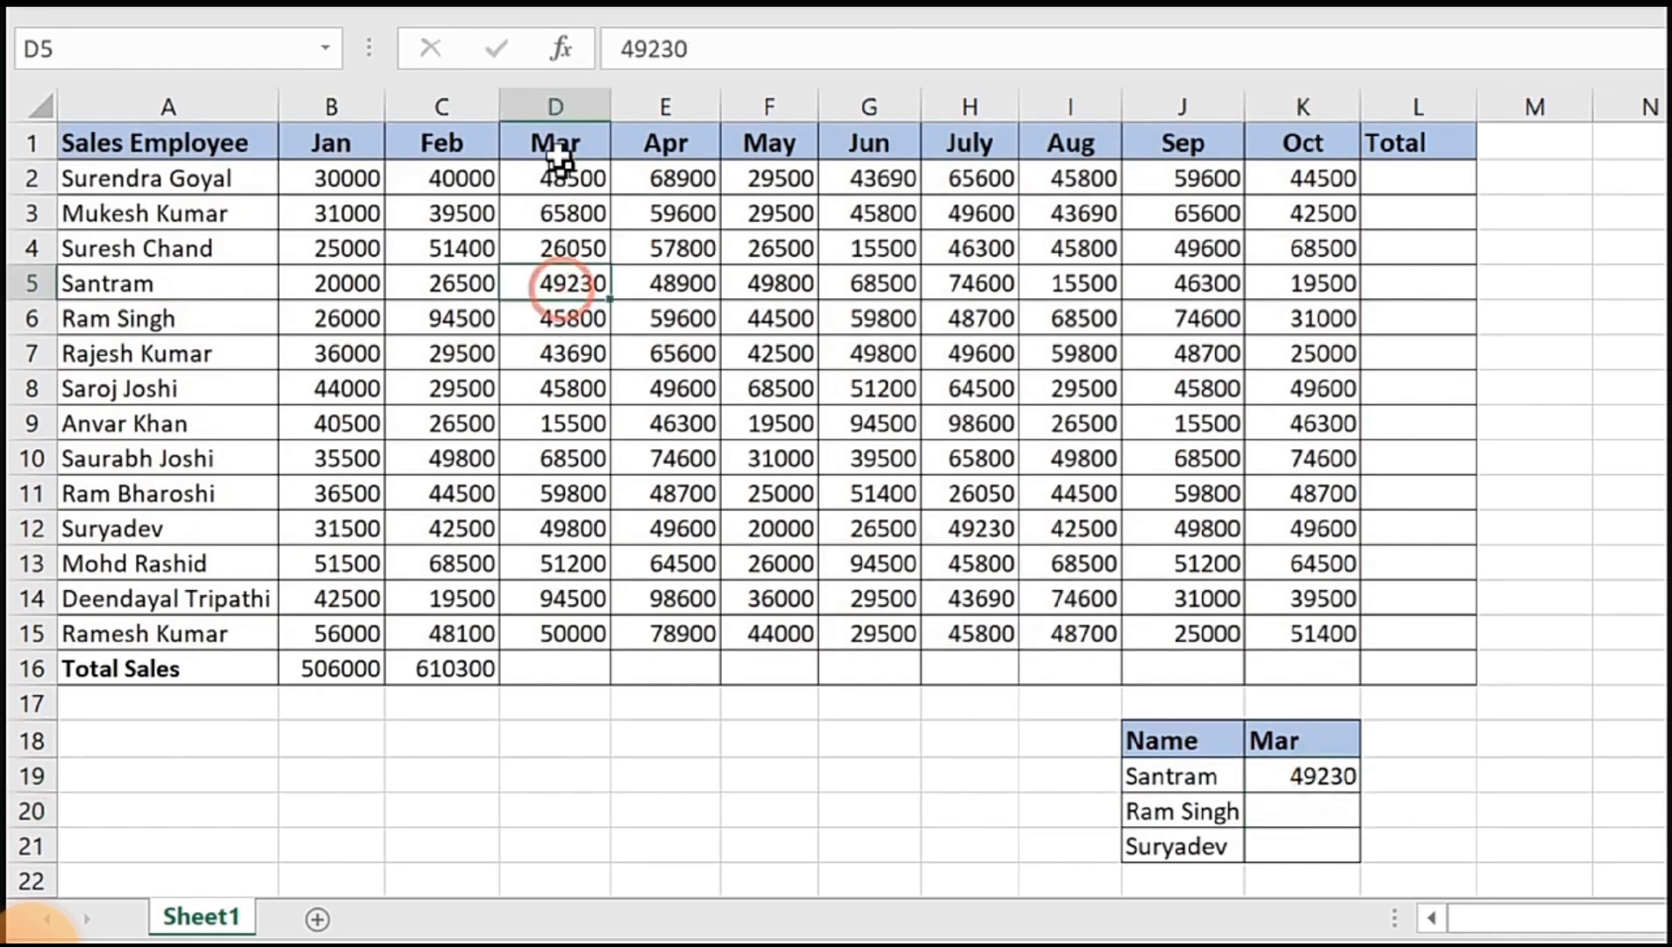
pyautogui.click(31, 283)
pyautogui.click(556, 282)
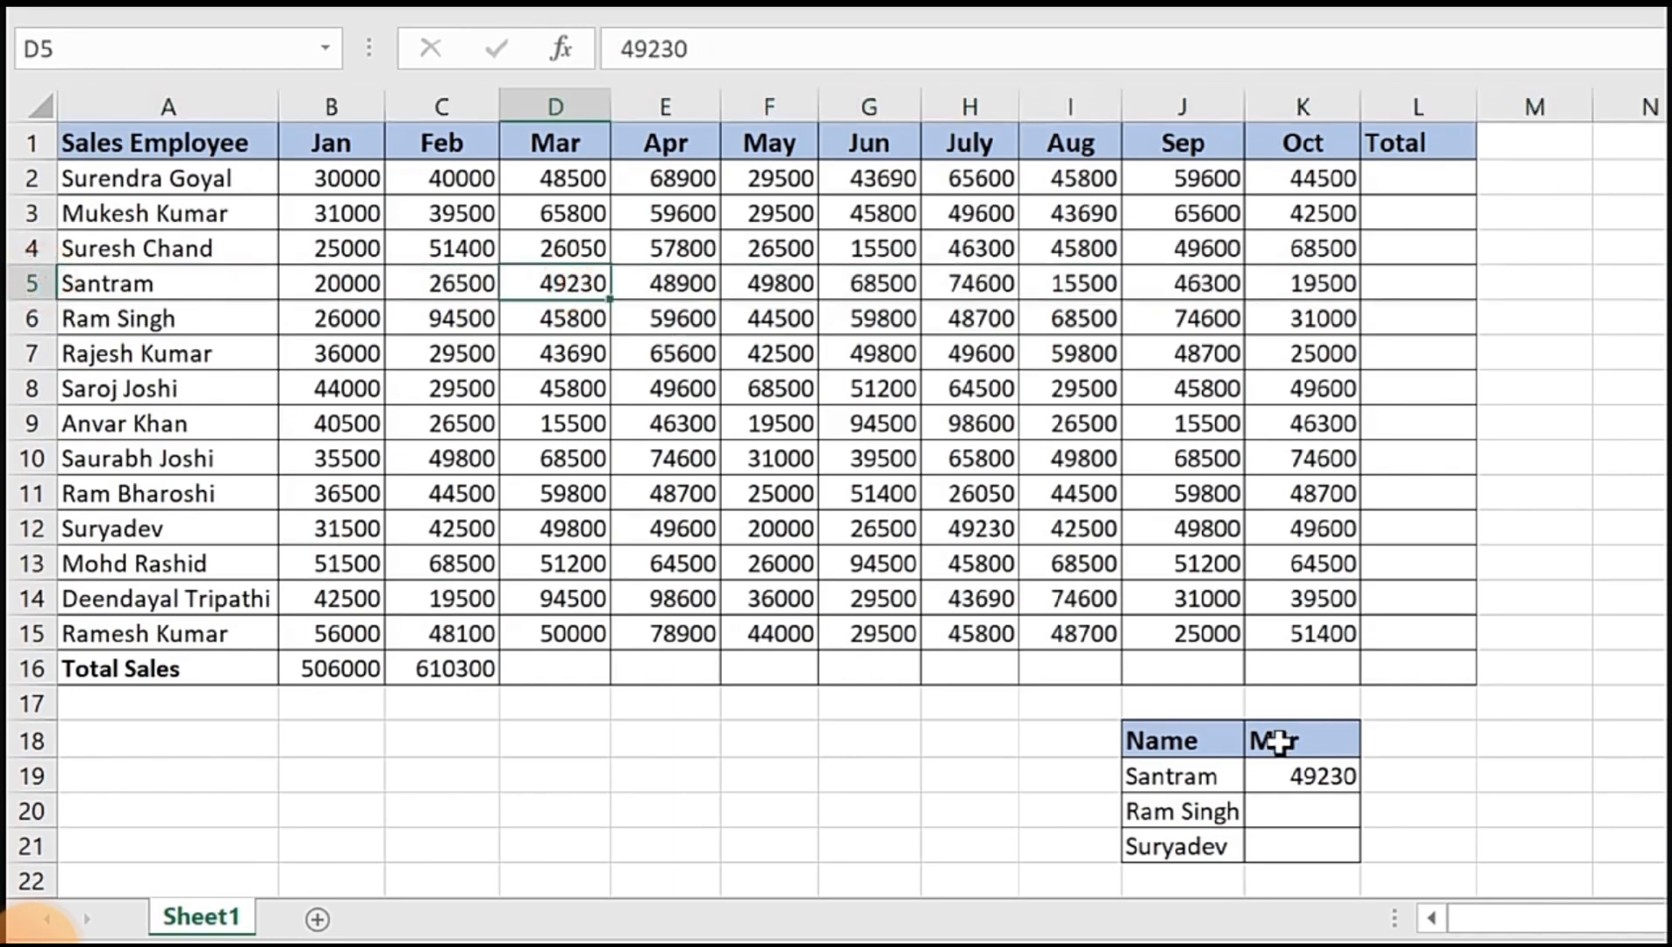
# Step: Fill the March lookup formula from K19 down to K21 and check the copied formulas
pyautogui.click(1322, 784)
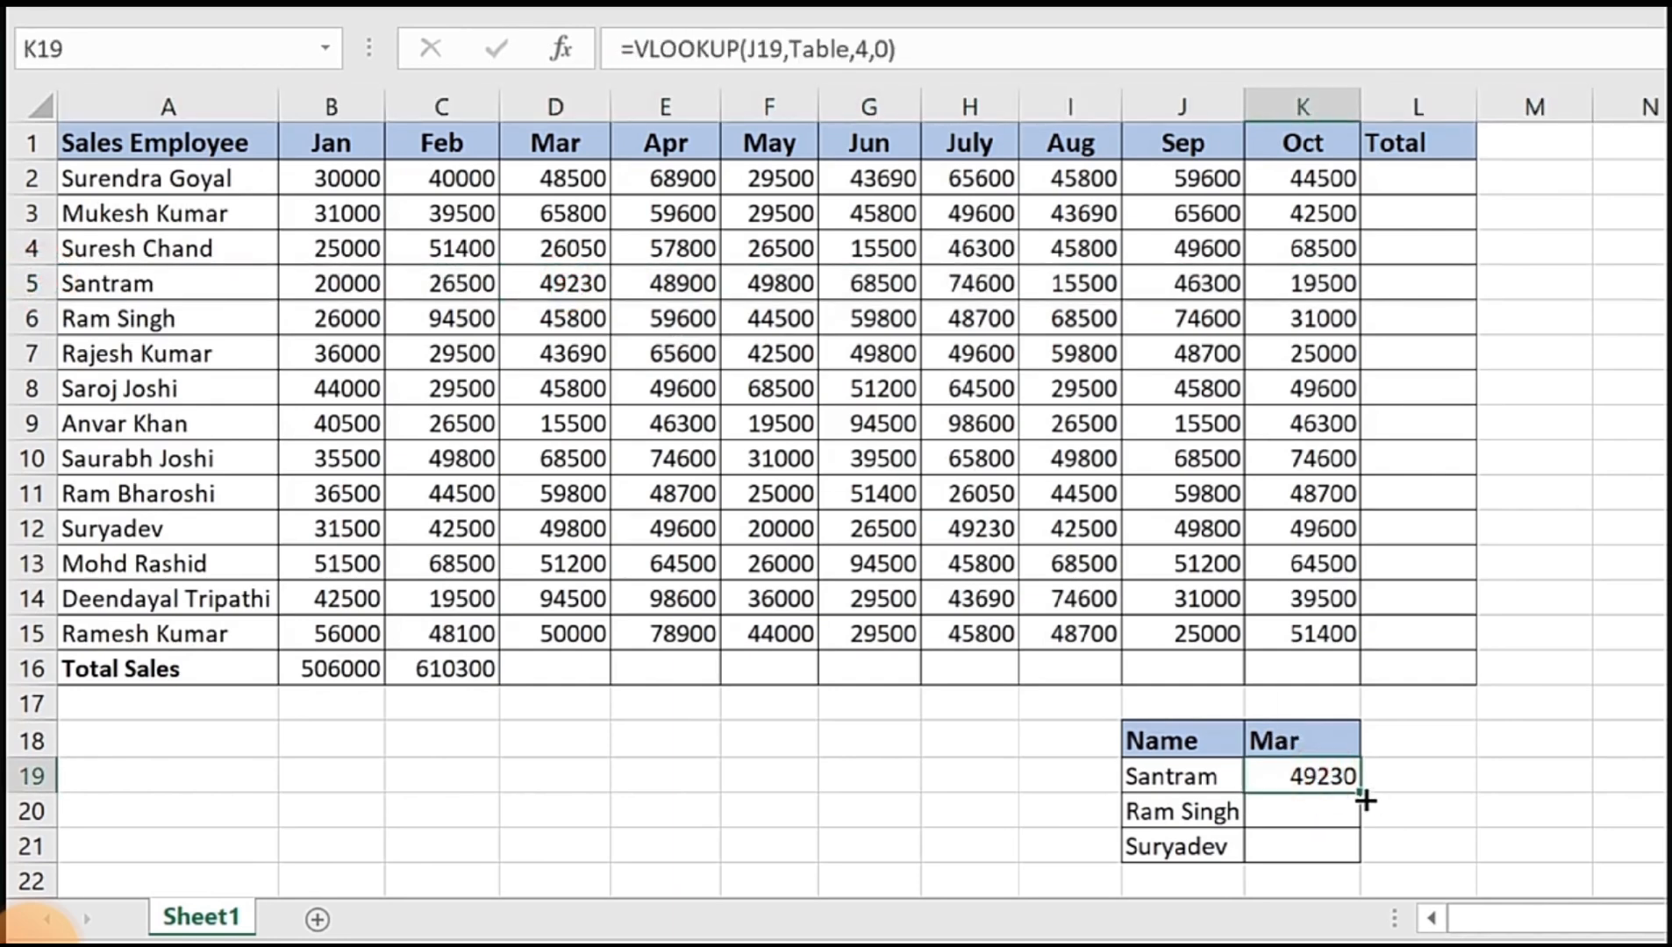
pyautogui.doubleClick(1359, 792)
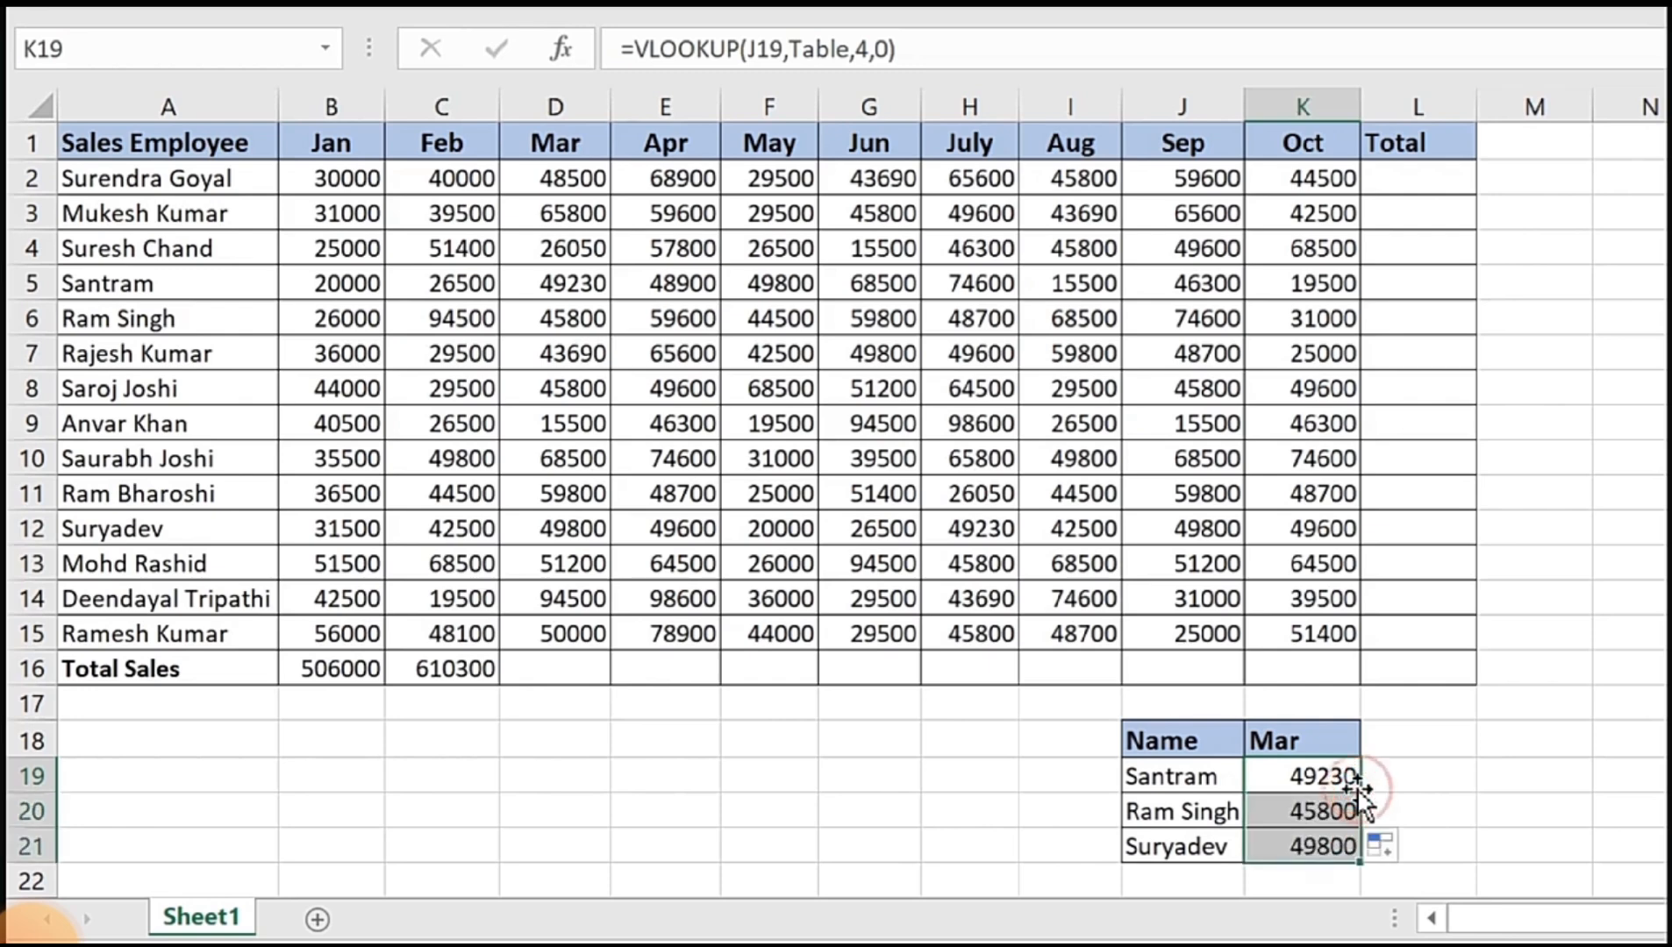
pyautogui.click(1298, 781)
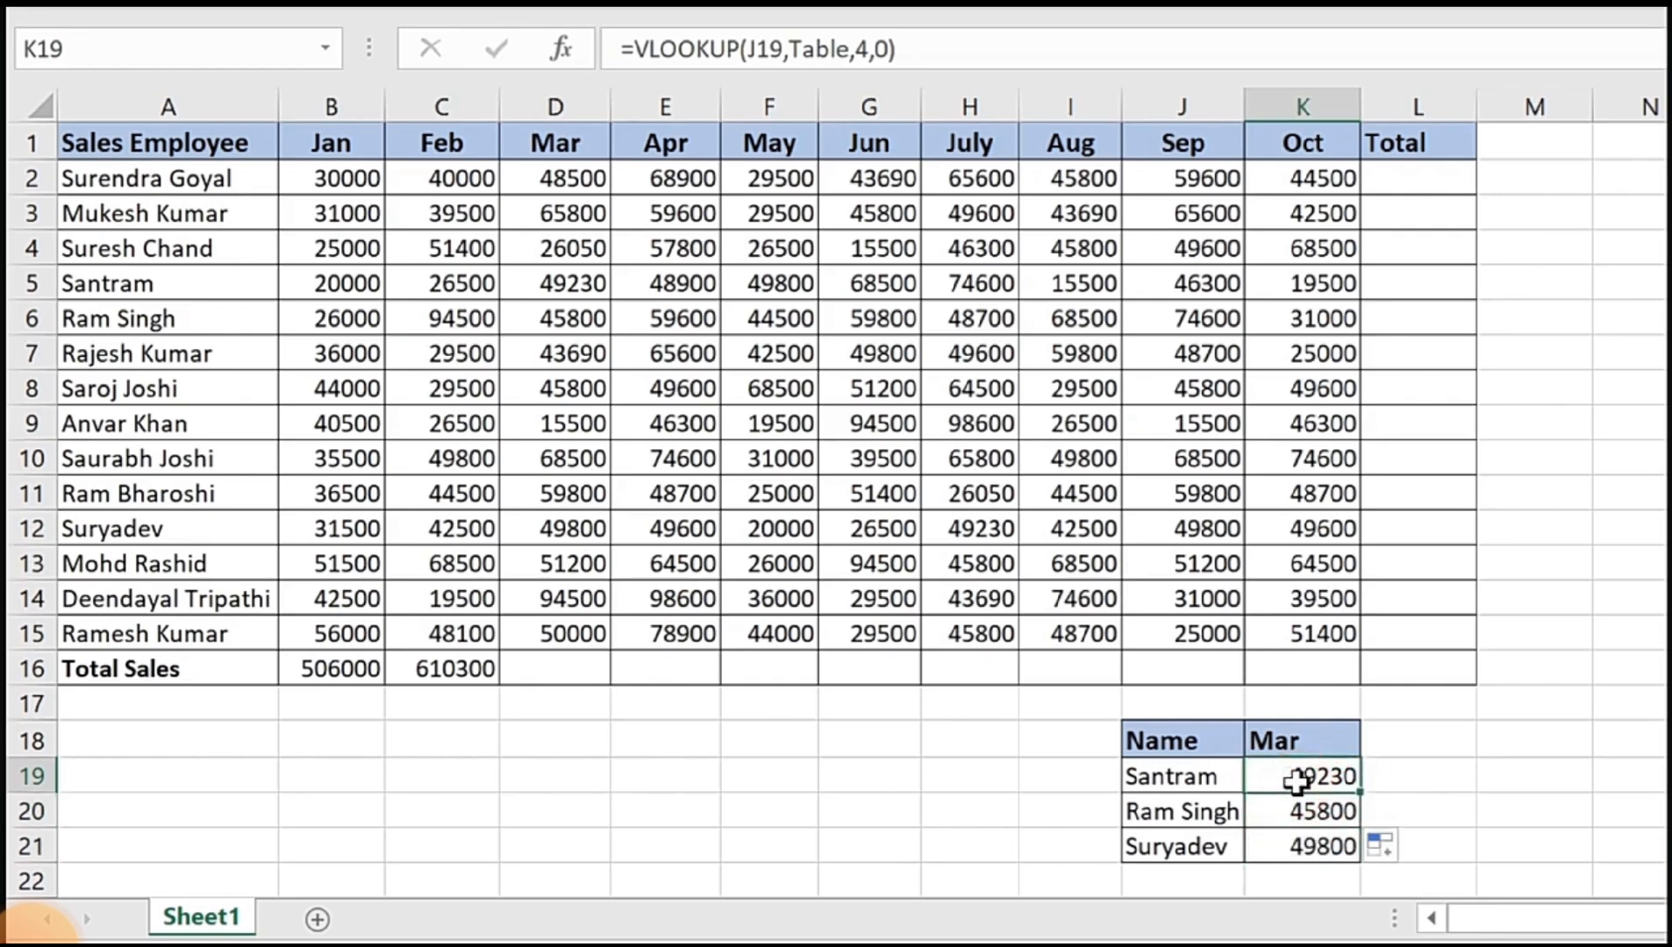
pyautogui.click(1287, 809)
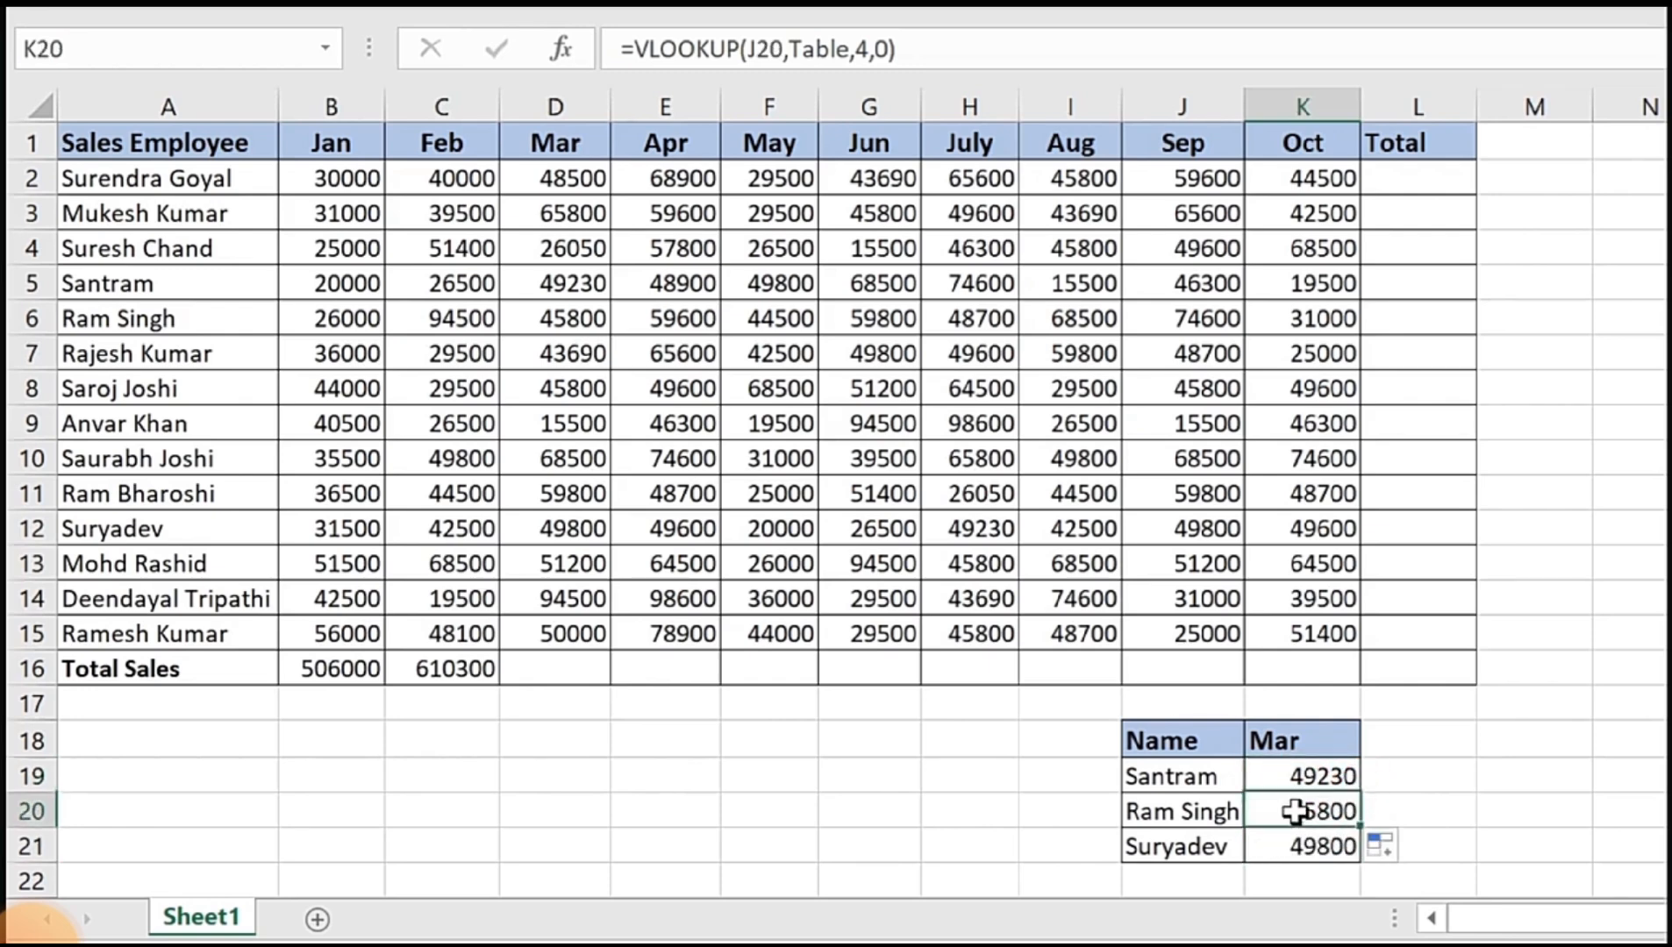
pyautogui.click(1308, 773)
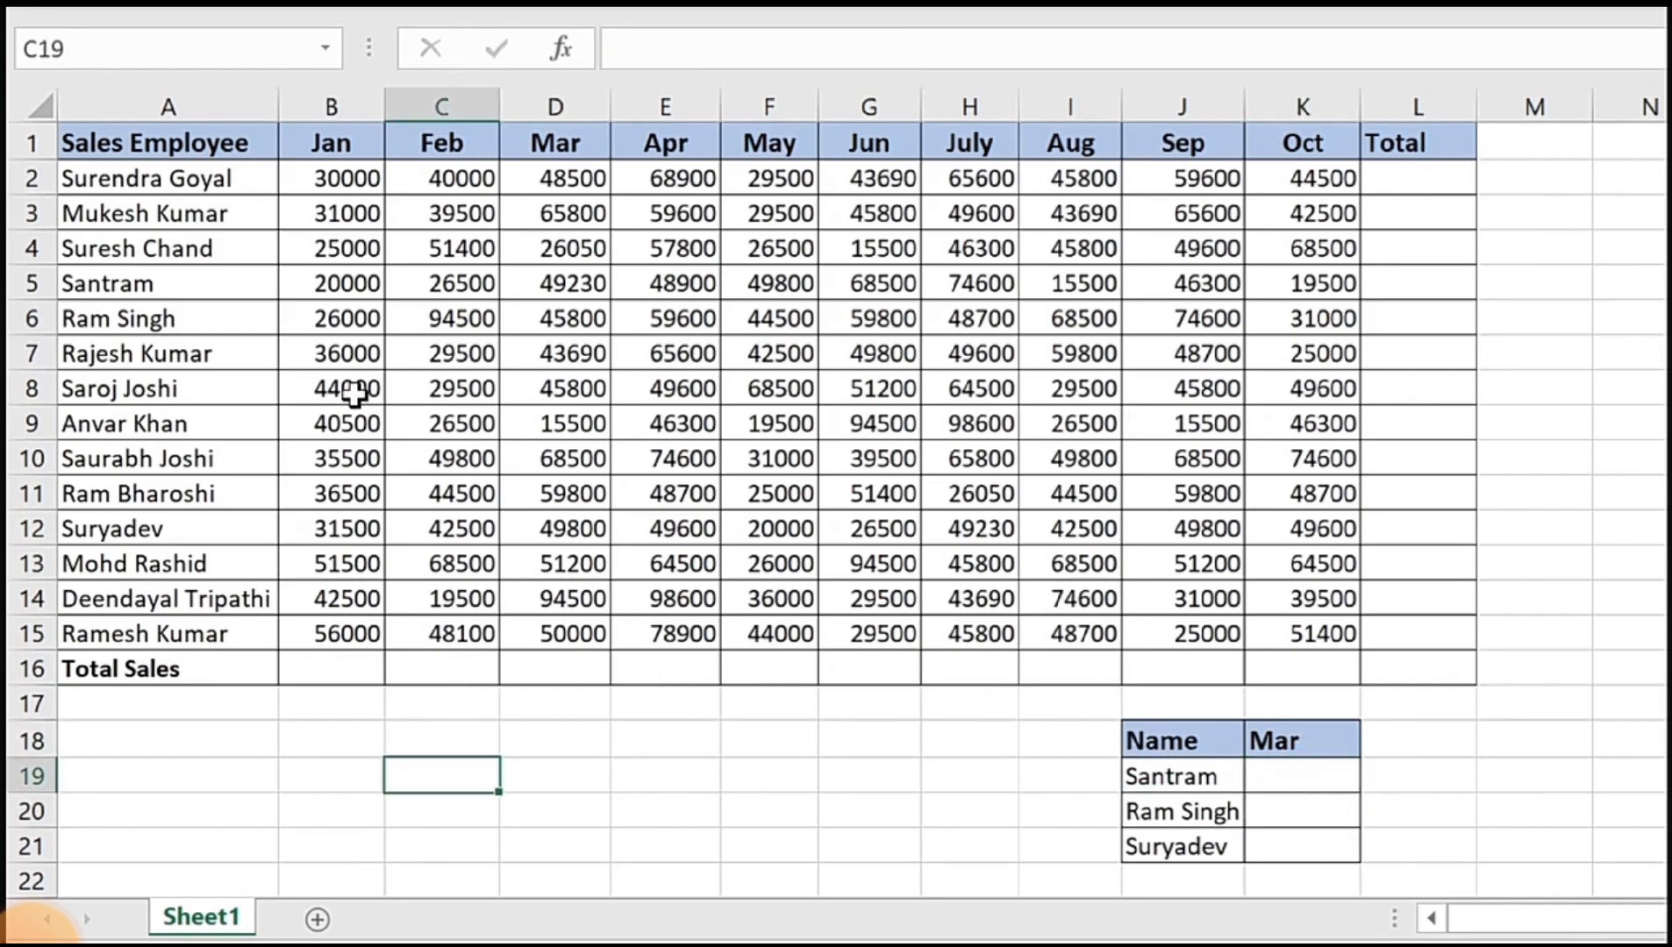
pyautogui.moveTo(331, 144); pyautogui.dragTo(361, 624)
pyautogui.moveTo(298, 682); pyautogui.dragTo(298, 684)
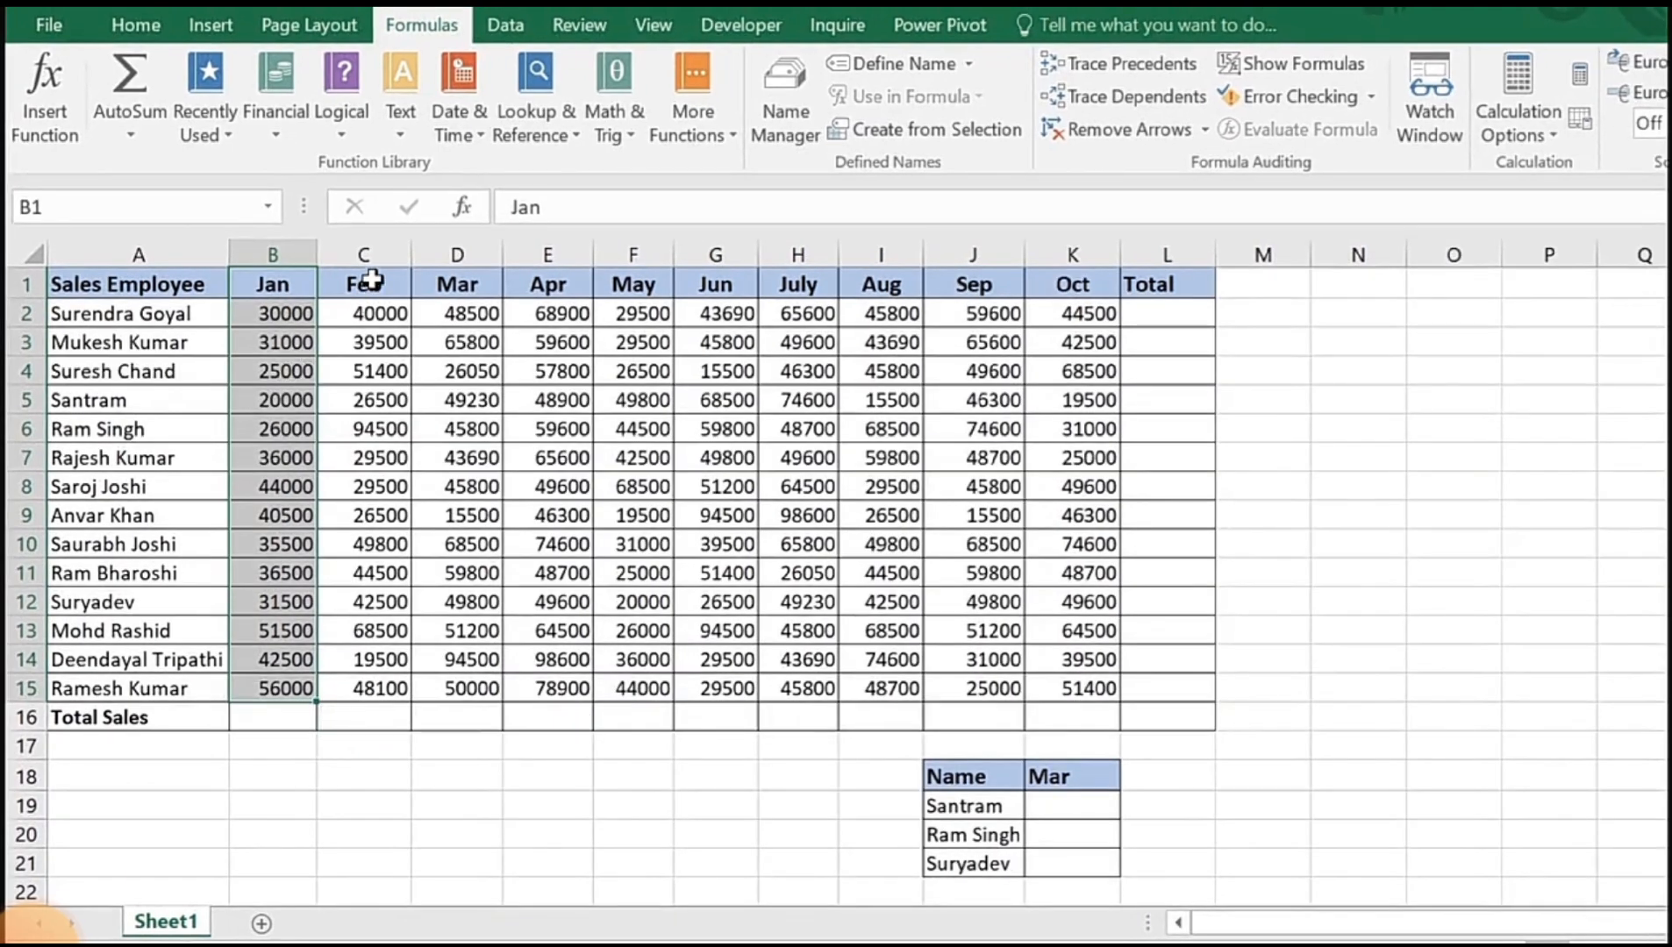
pyautogui.moveTo(373, 279); pyautogui.dragTo(362, 574)
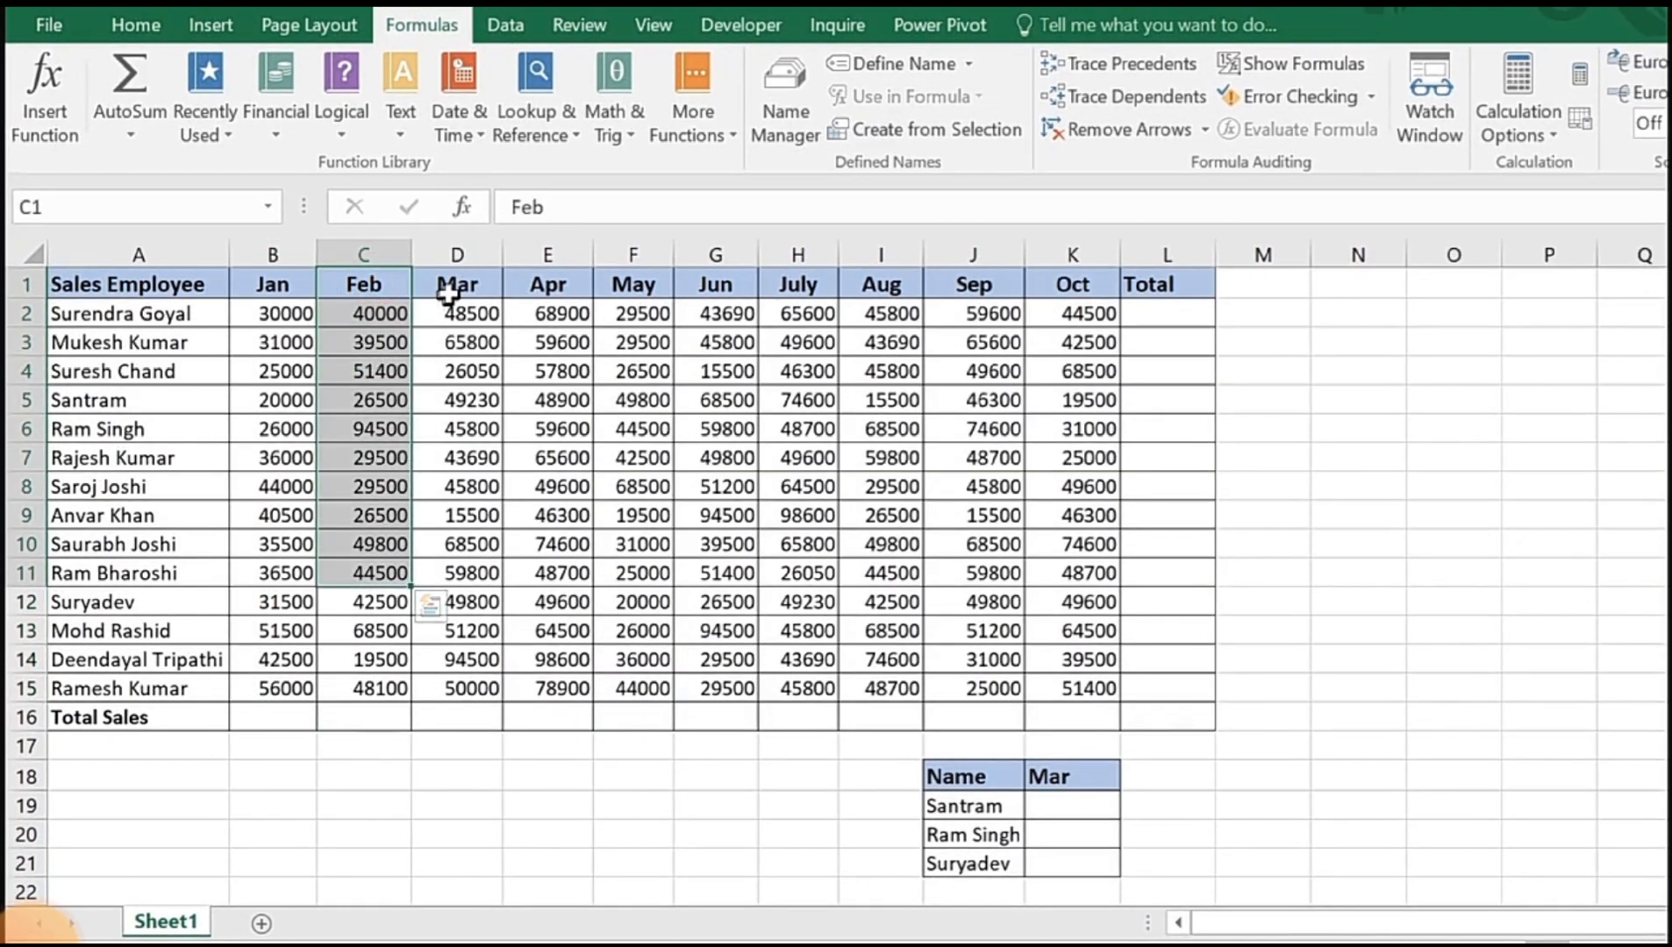
pyautogui.moveTo(452, 289); pyautogui.dragTo(461, 518)
pyautogui.moveTo(576, 294)
pyautogui.mouseDown()
pyautogui.moveTo(586, 601)
pyautogui.moveTo(605, 671)
pyautogui.mouseUp()
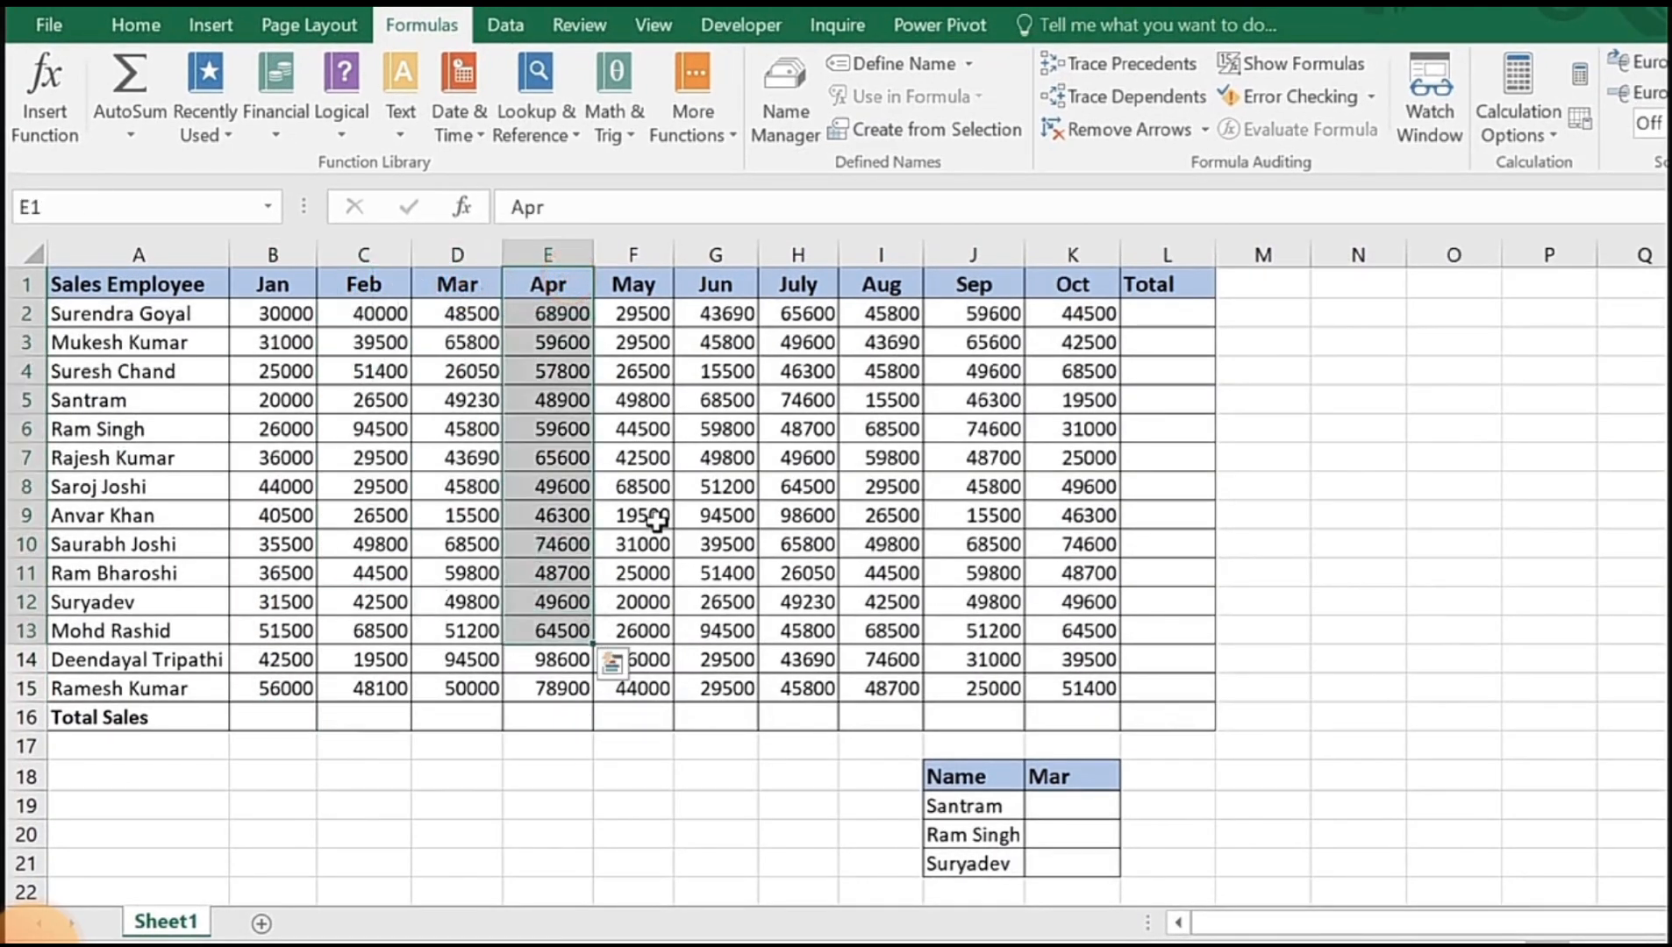
pyautogui.moveTo(727, 285); pyautogui.dragTo(765, 616)
pyautogui.click(881, 457)
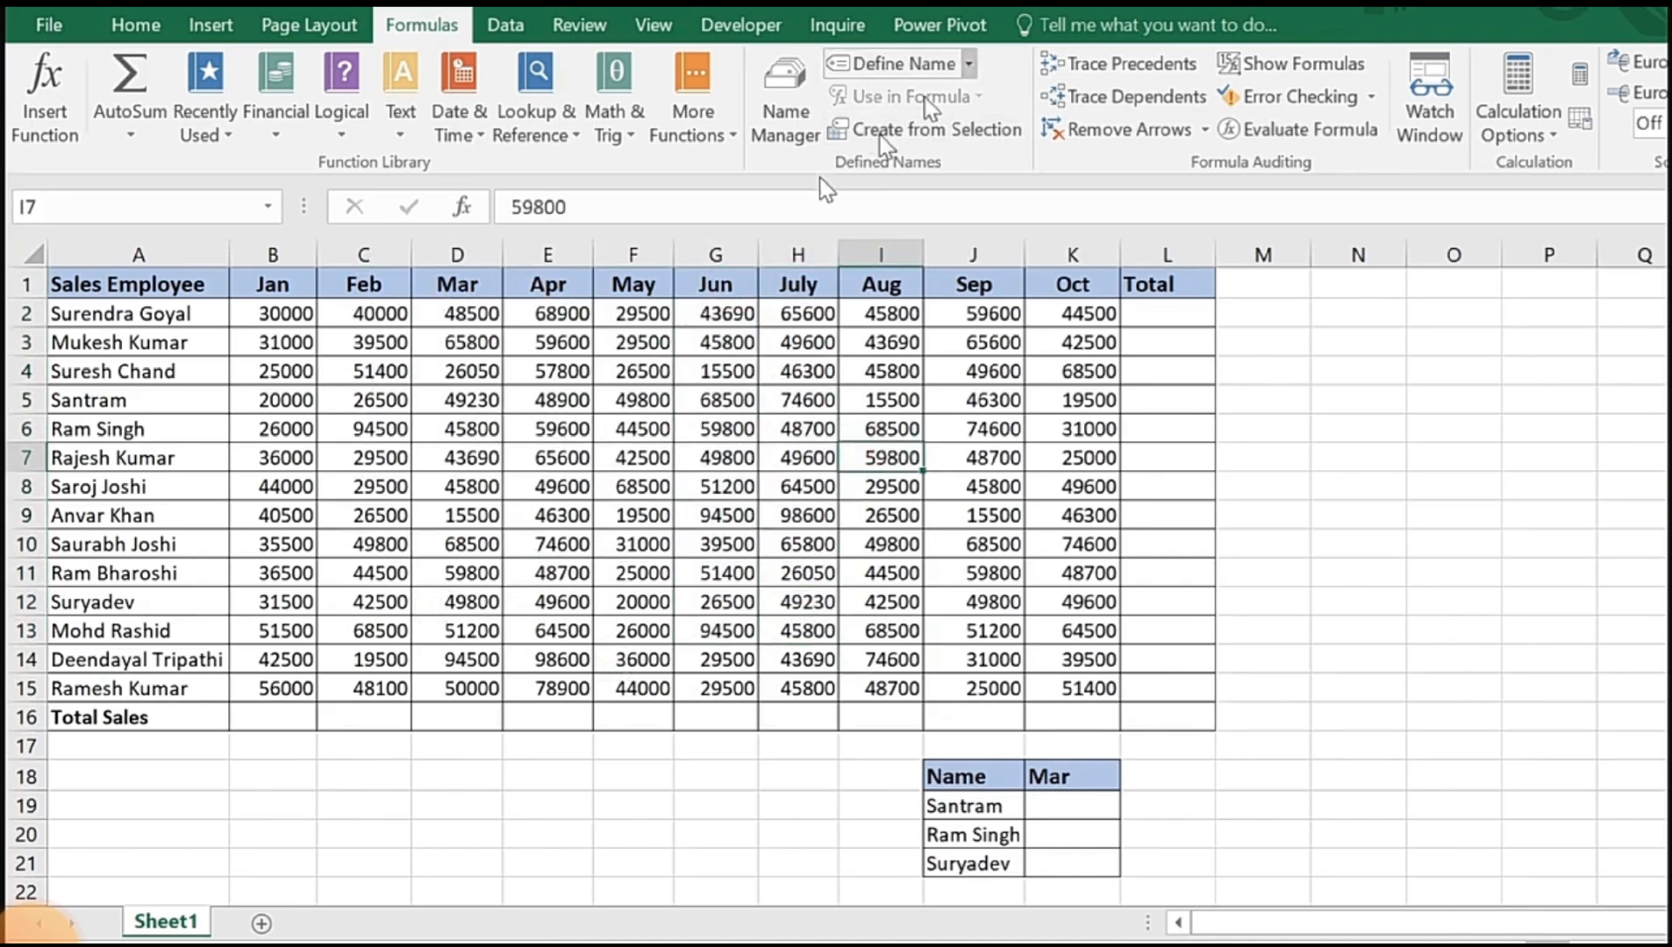
pyautogui.click(288, 298)
pyautogui.moveTo(288, 299); pyautogui.dragTo(281, 685)
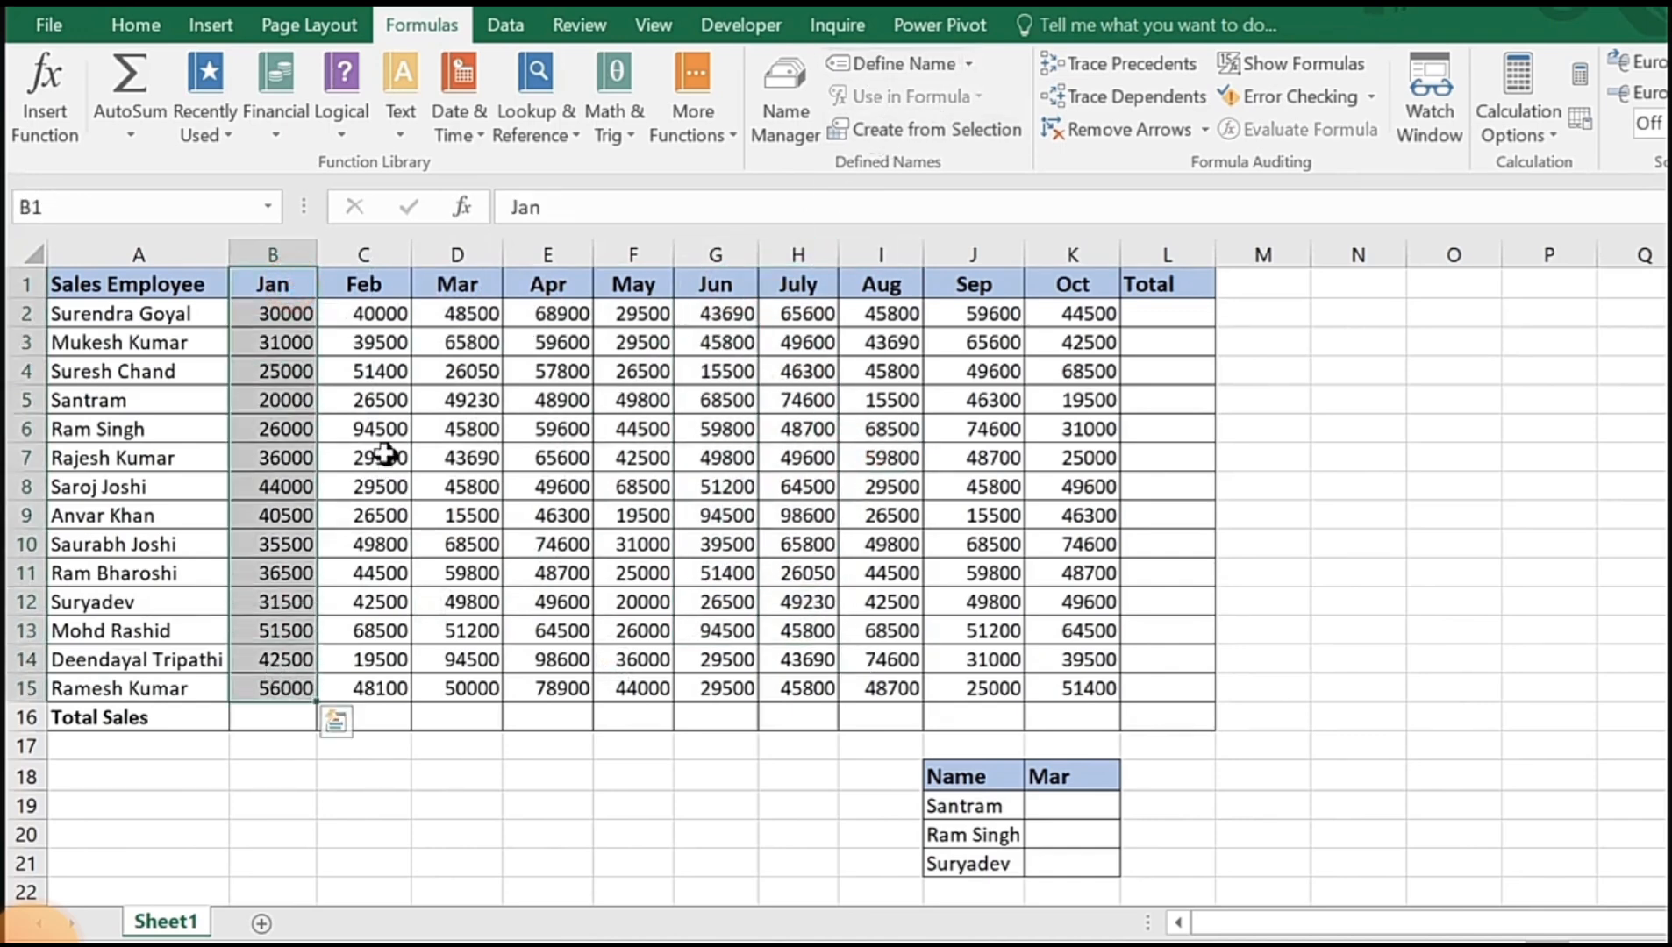
pyautogui.click(373, 400)
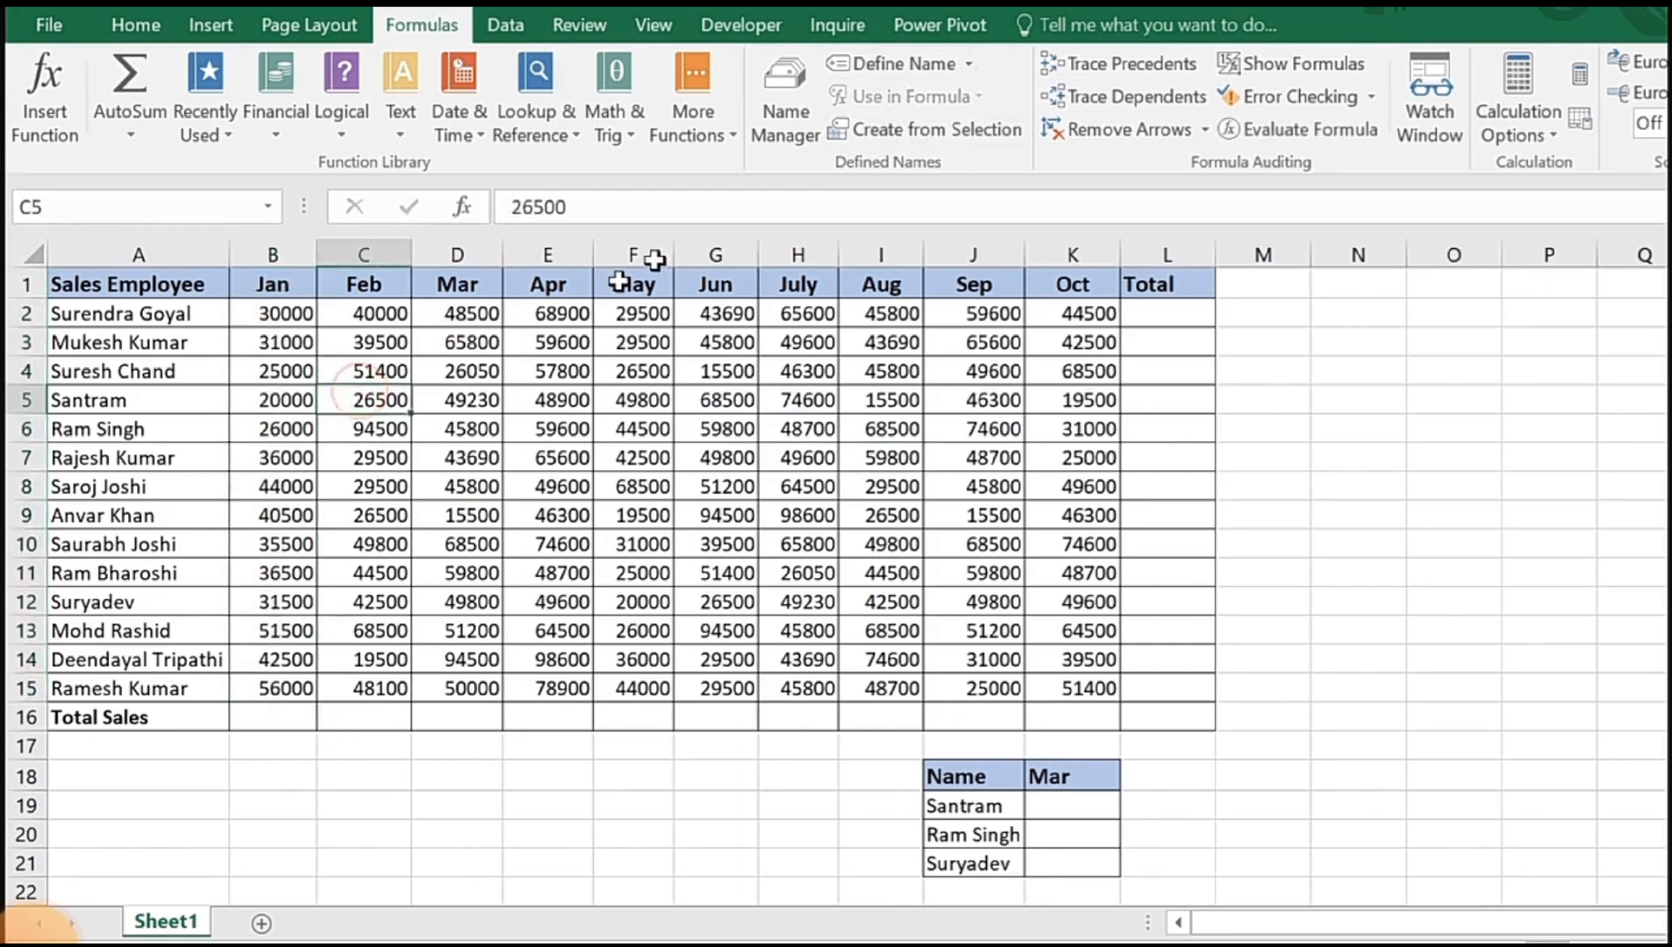
# Step: Define the name Jan with Workbook scope, referring to the January column range B1:B15 on Sheet1
pyautogui.click(966, 64)
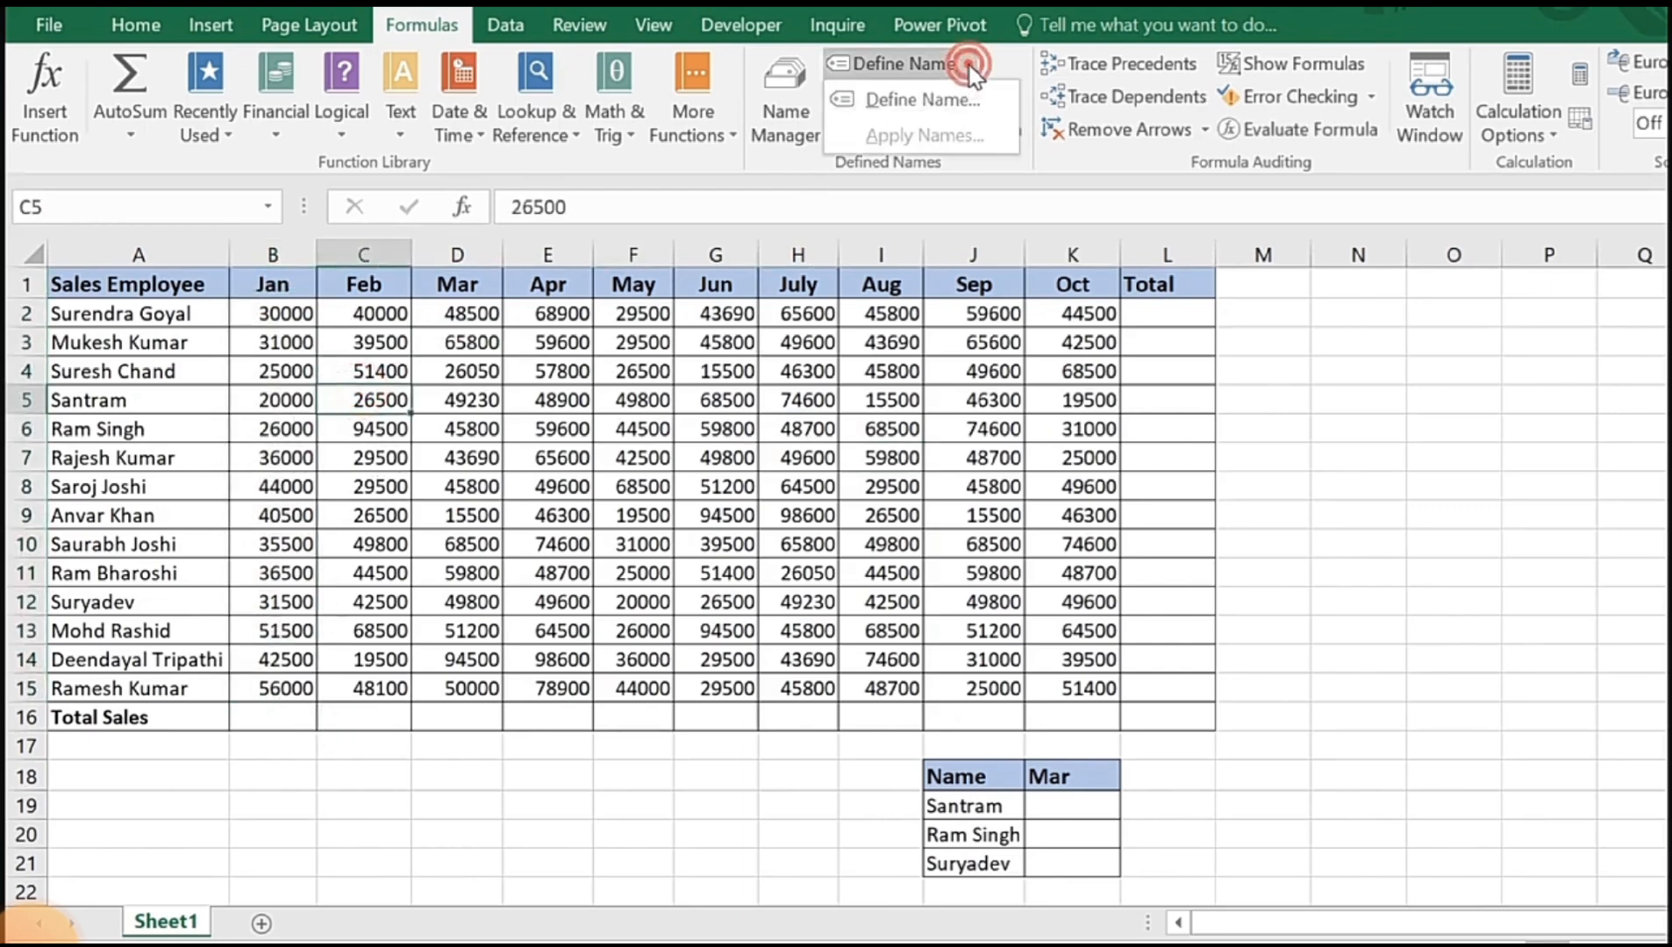
pyautogui.click(932, 101)
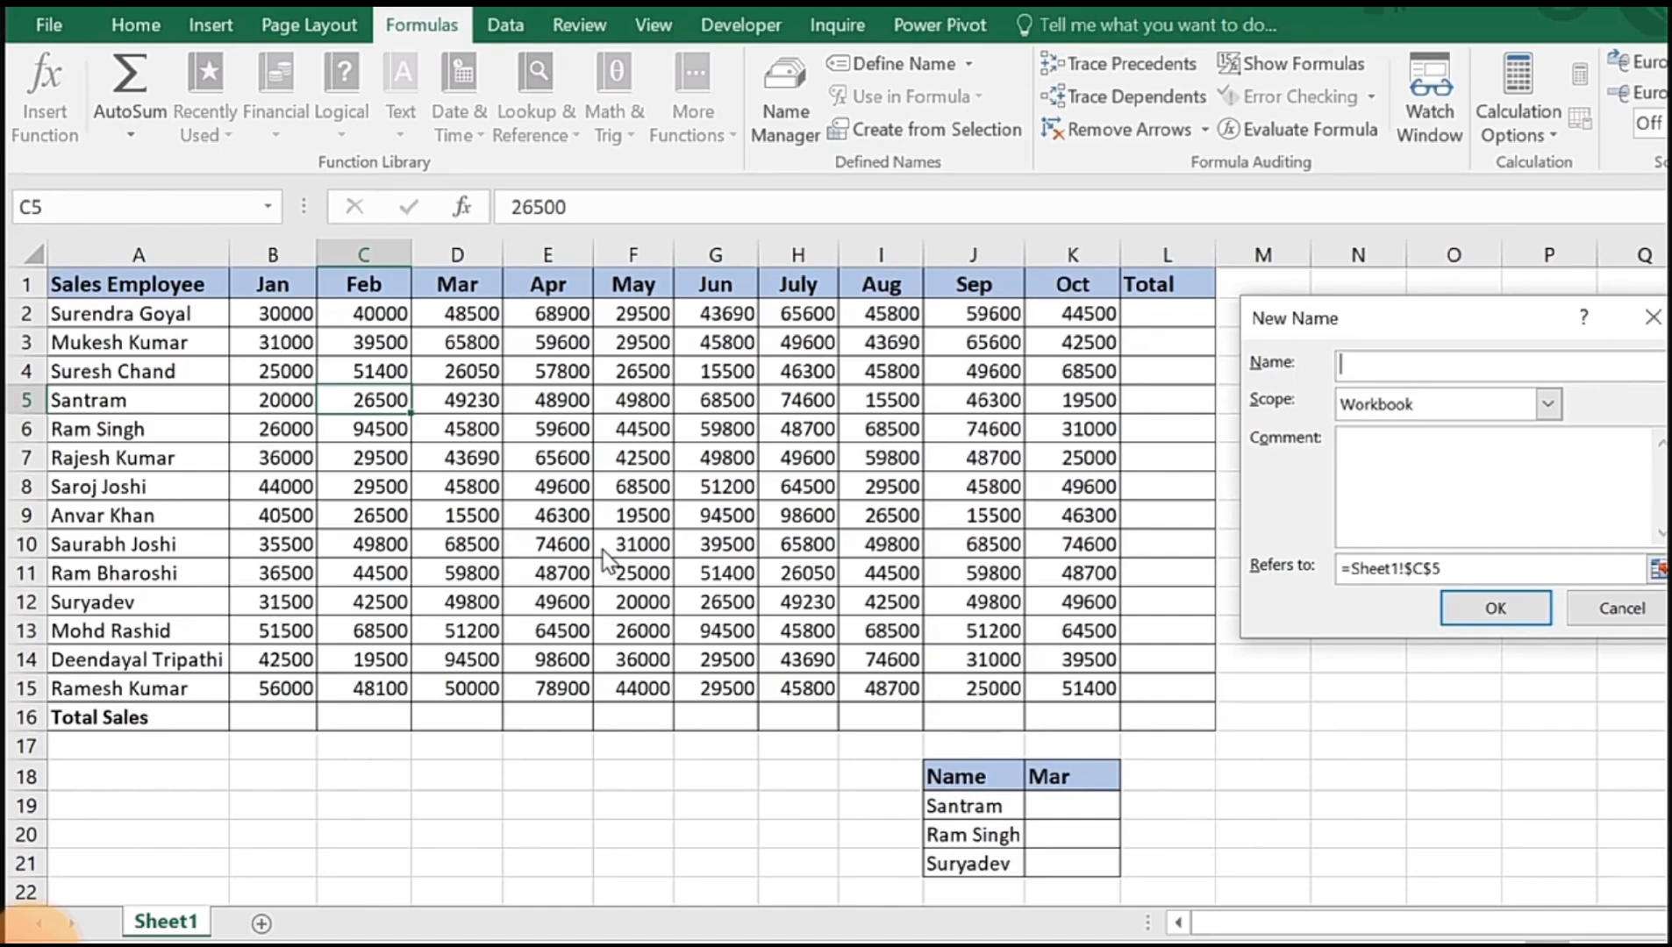
pyautogui.write('n')
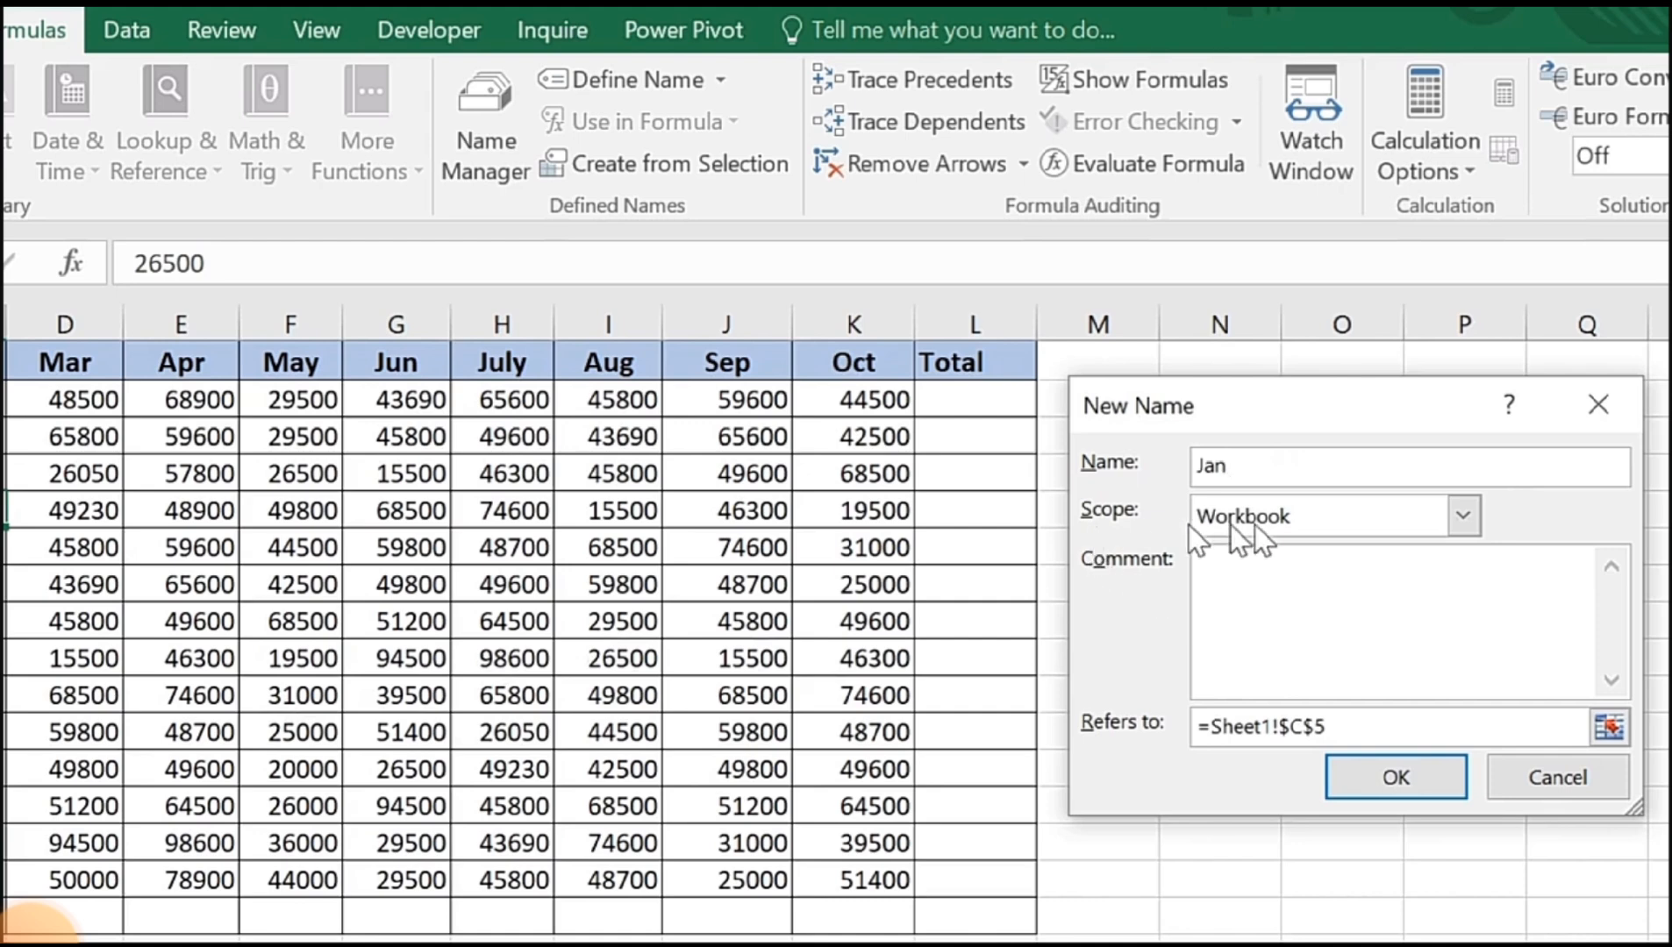
pyautogui.click(1466, 521)
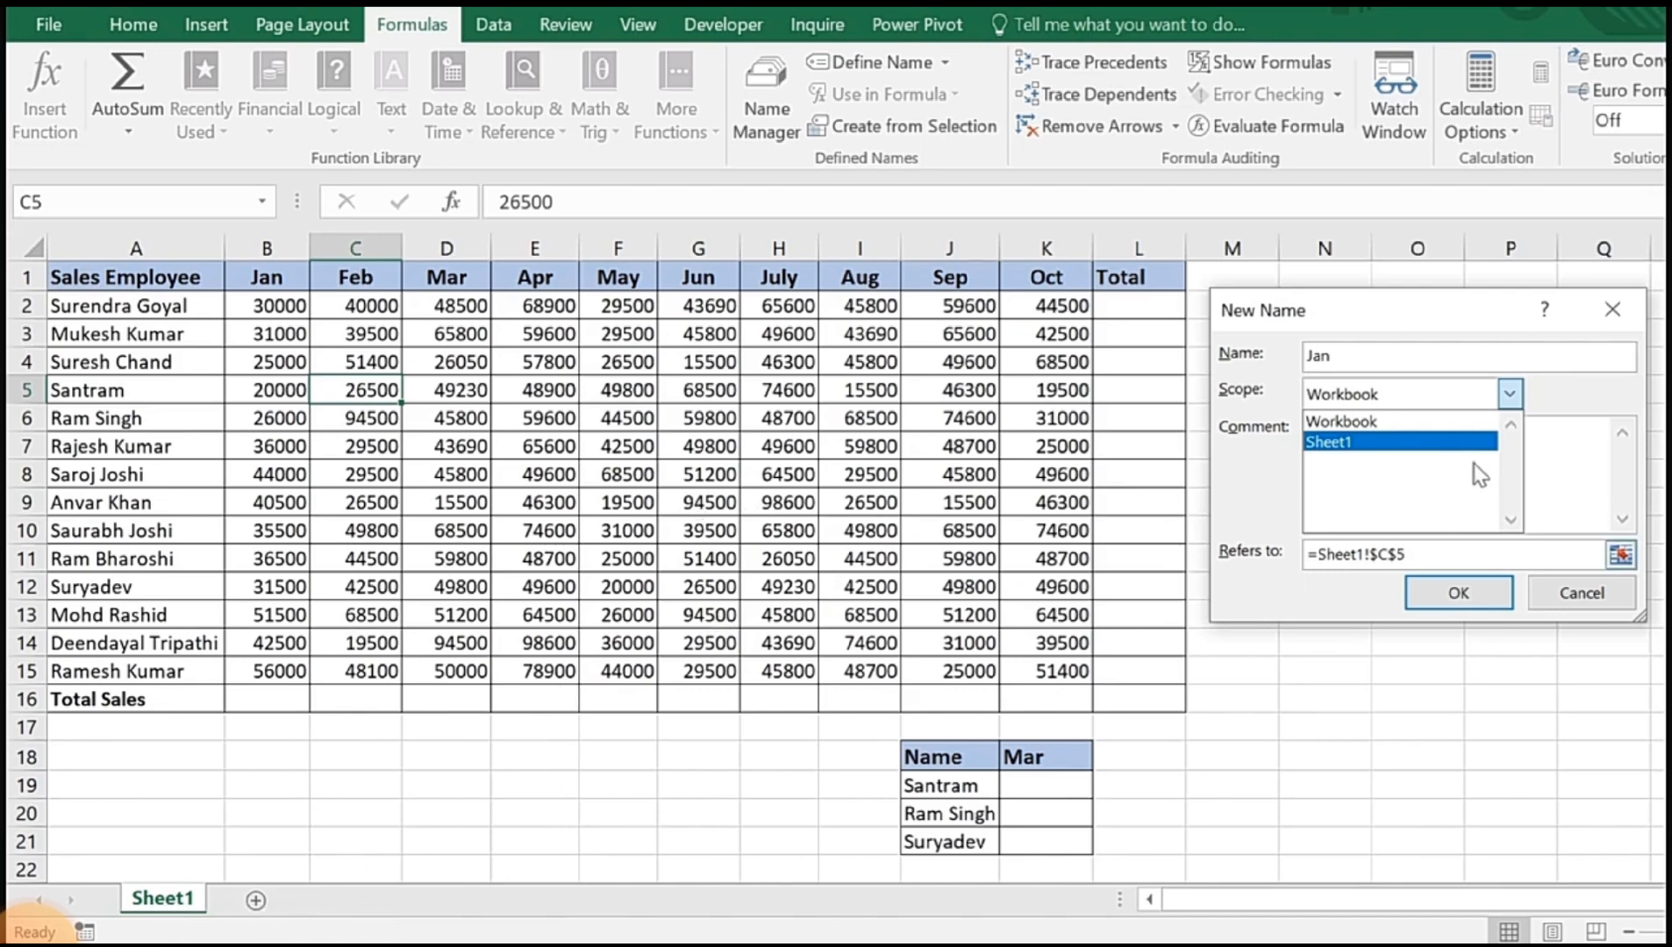
pyautogui.click(1385, 421)
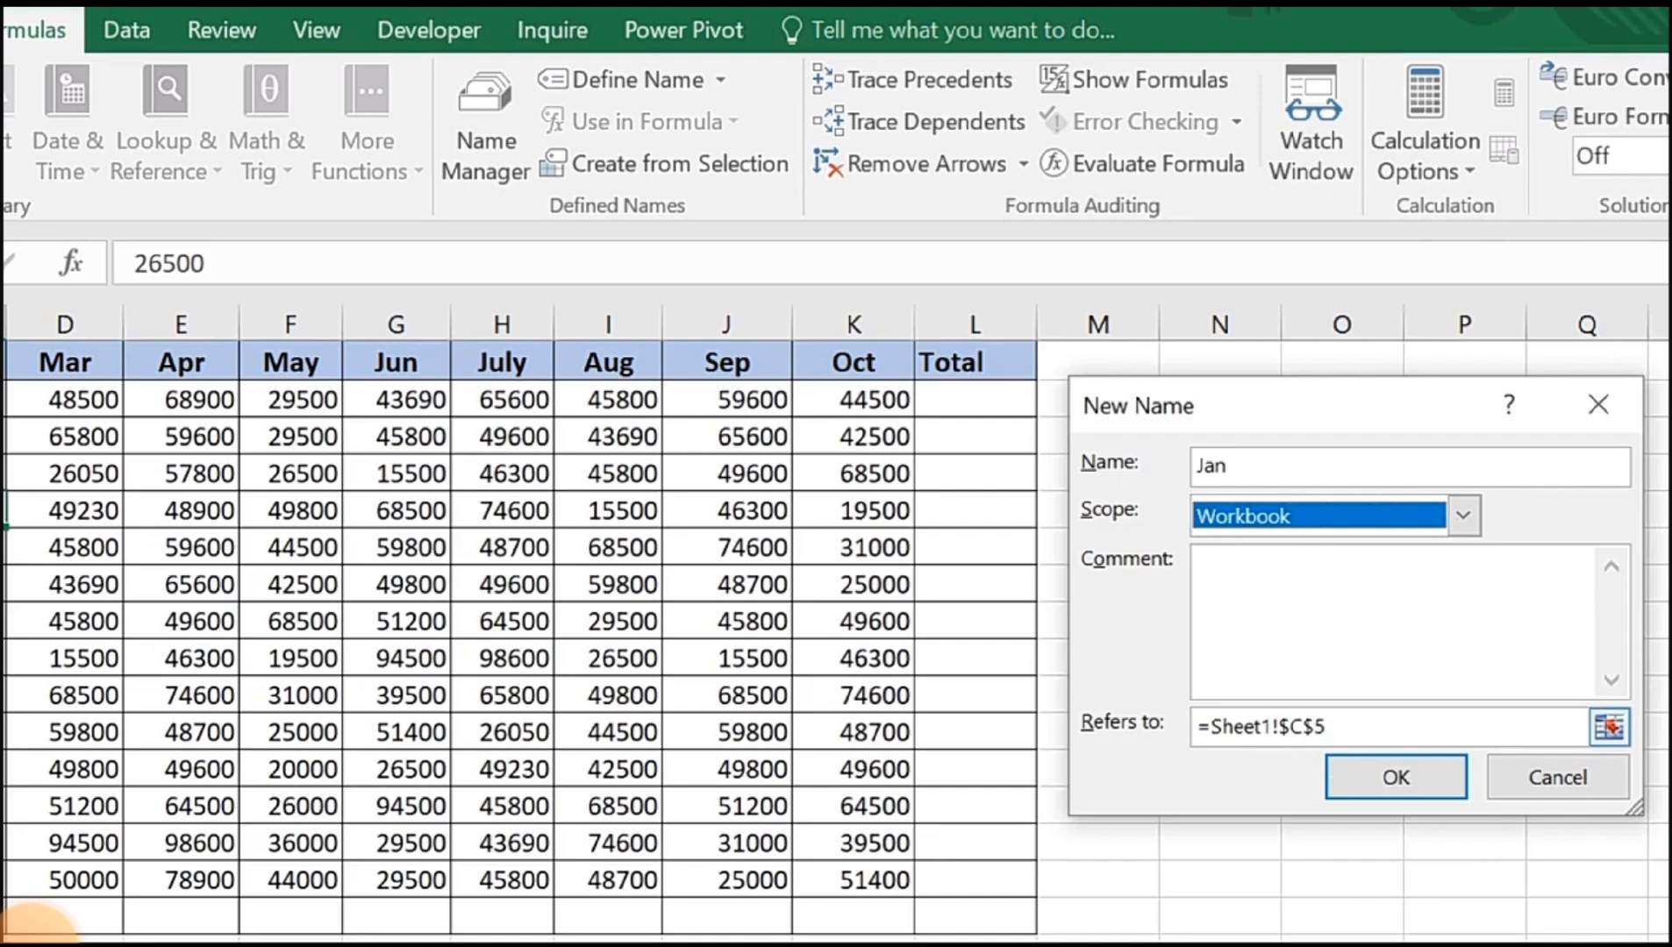
pyautogui.moveTo(1336, 725); pyautogui.dragTo(1211, 726)
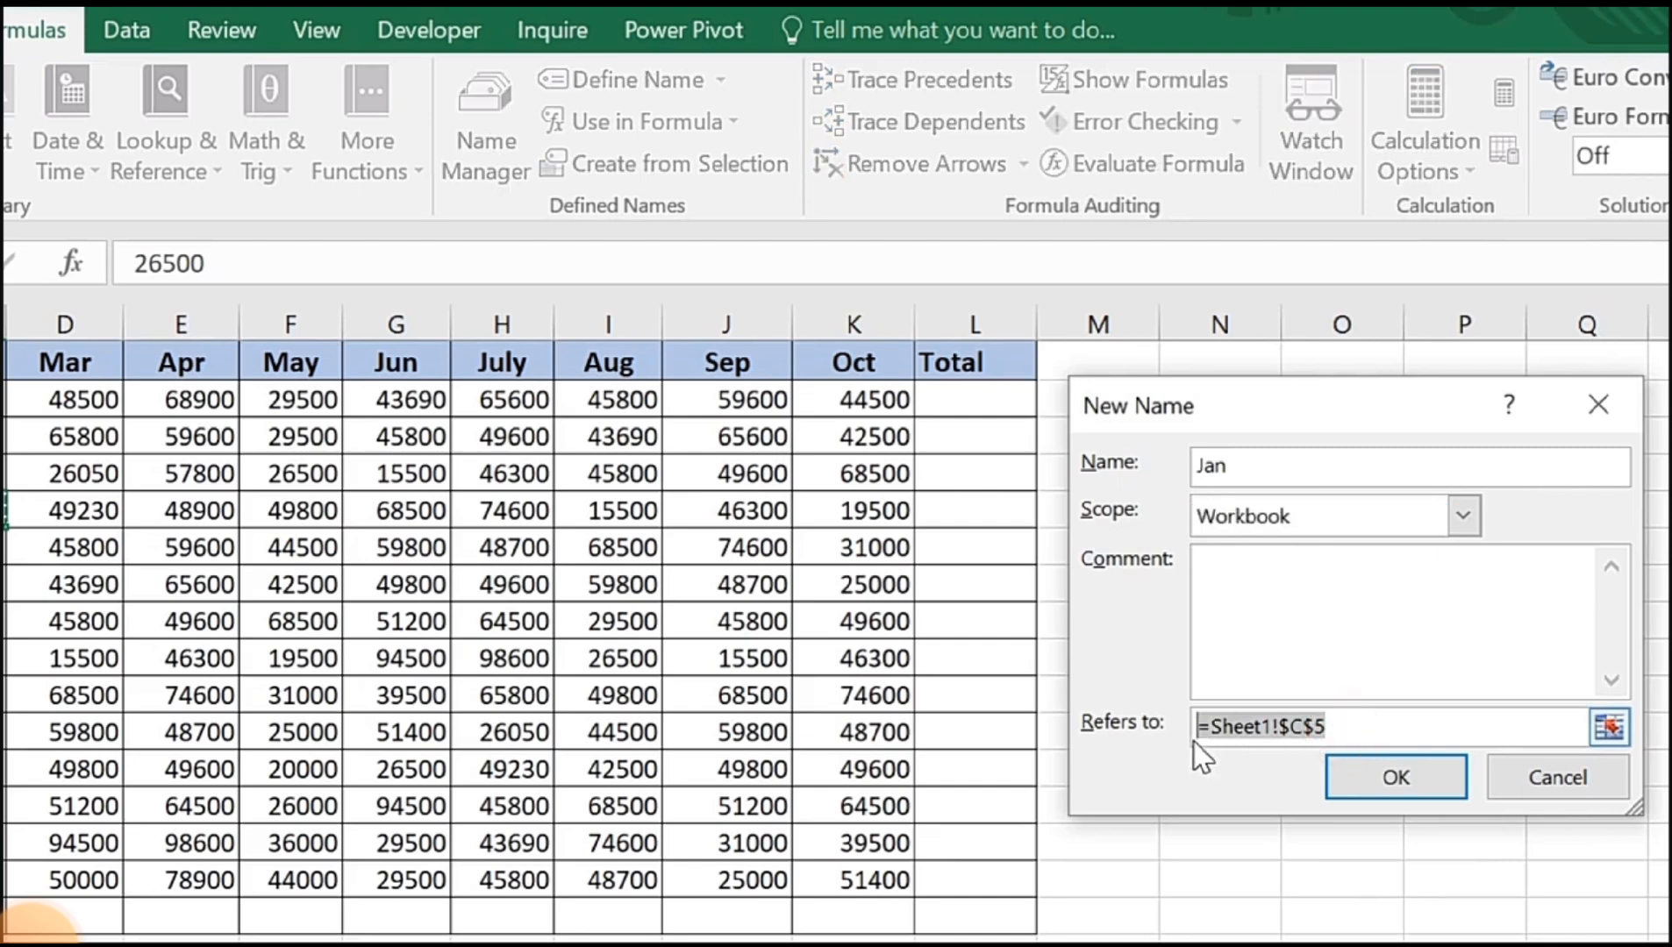
pyautogui.press('BackSpace')
pyautogui.moveTo(282, 282); pyautogui.dragTo(288, 672)
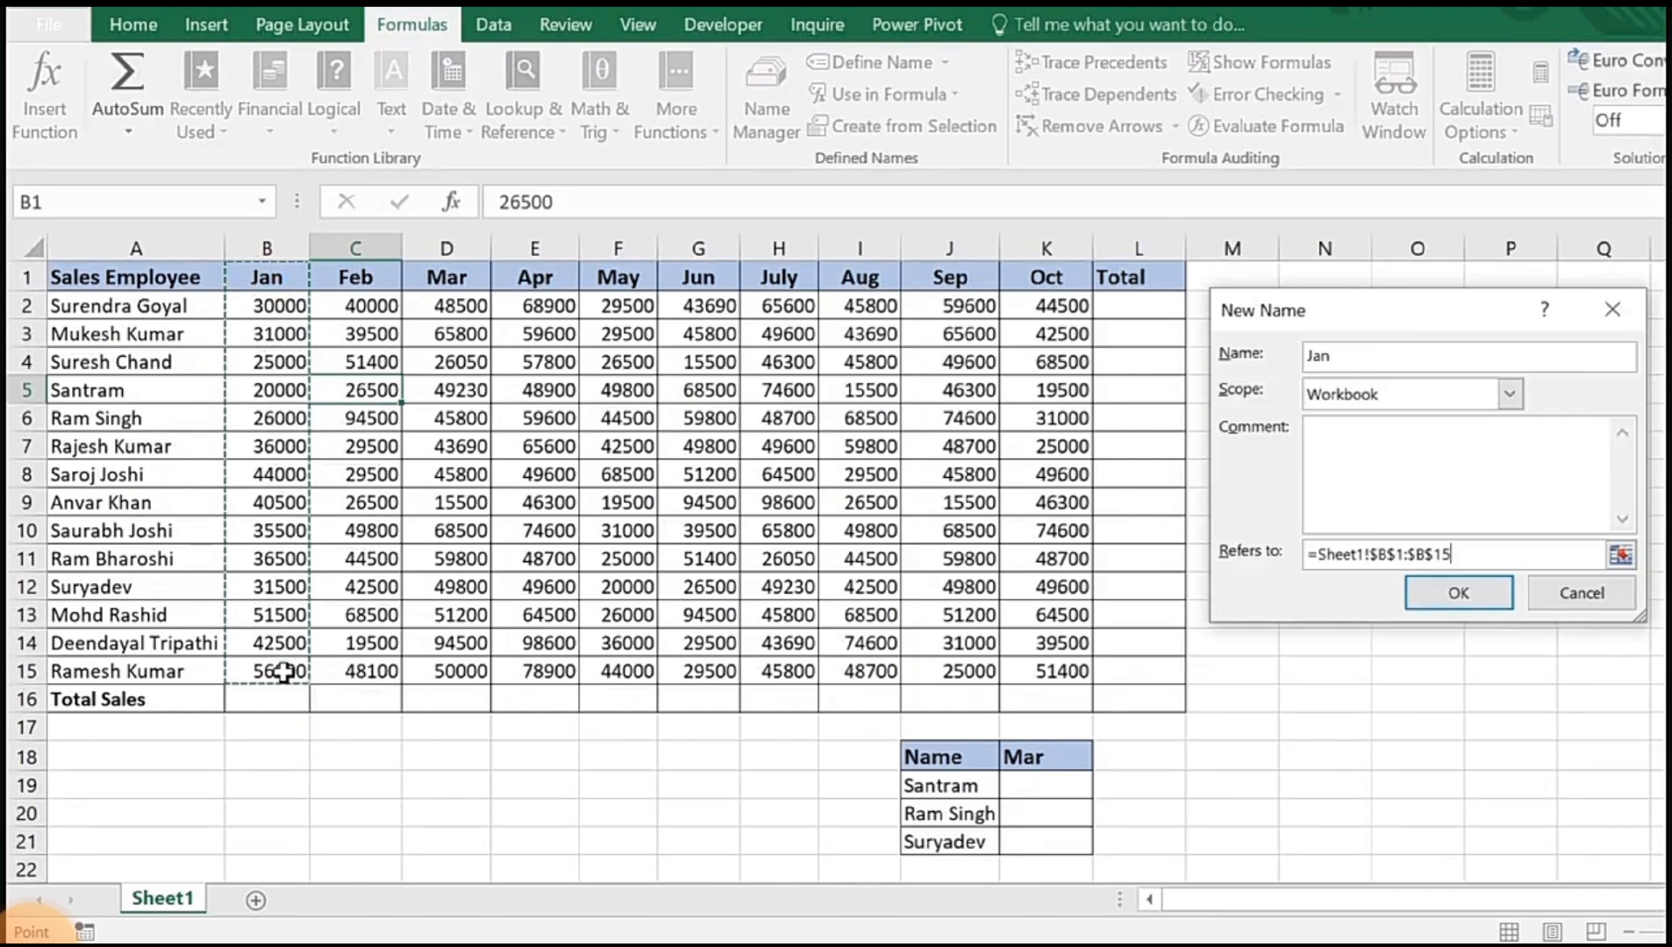
pyautogui.click(1447, 592)
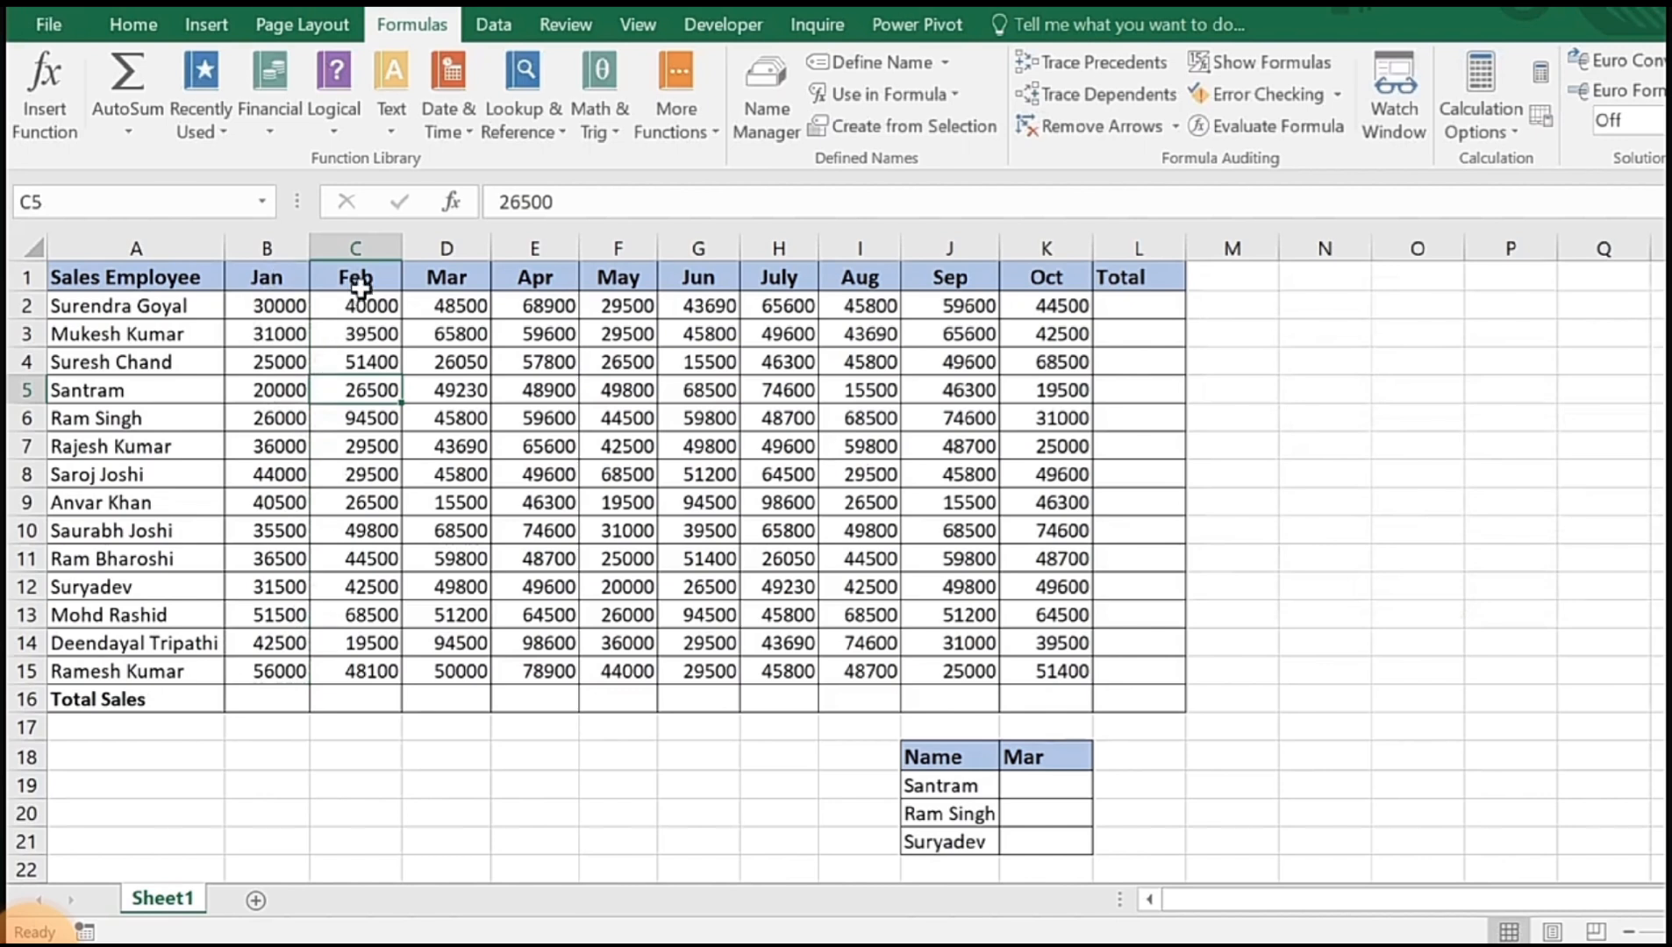
# Step: Define the name Feb with Workbook scope for the February column range C1:C15
pyautogui.moveTo(360, 286); pyautogui.dragTo(386, 671)
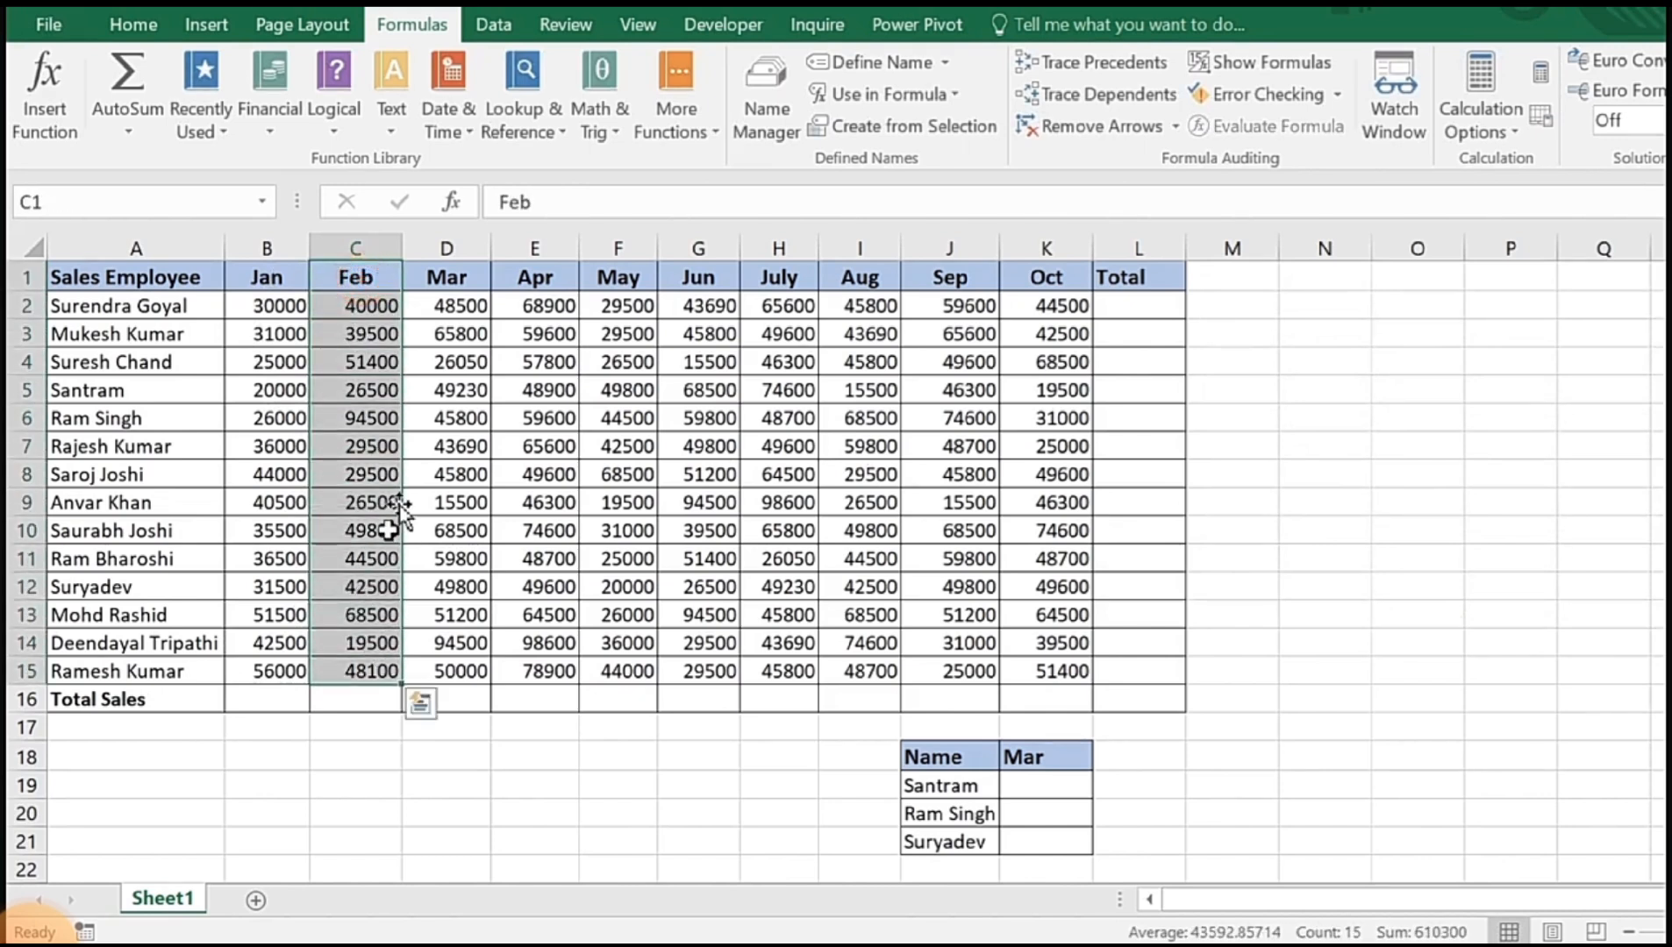
pyautogui.click(882, 62)
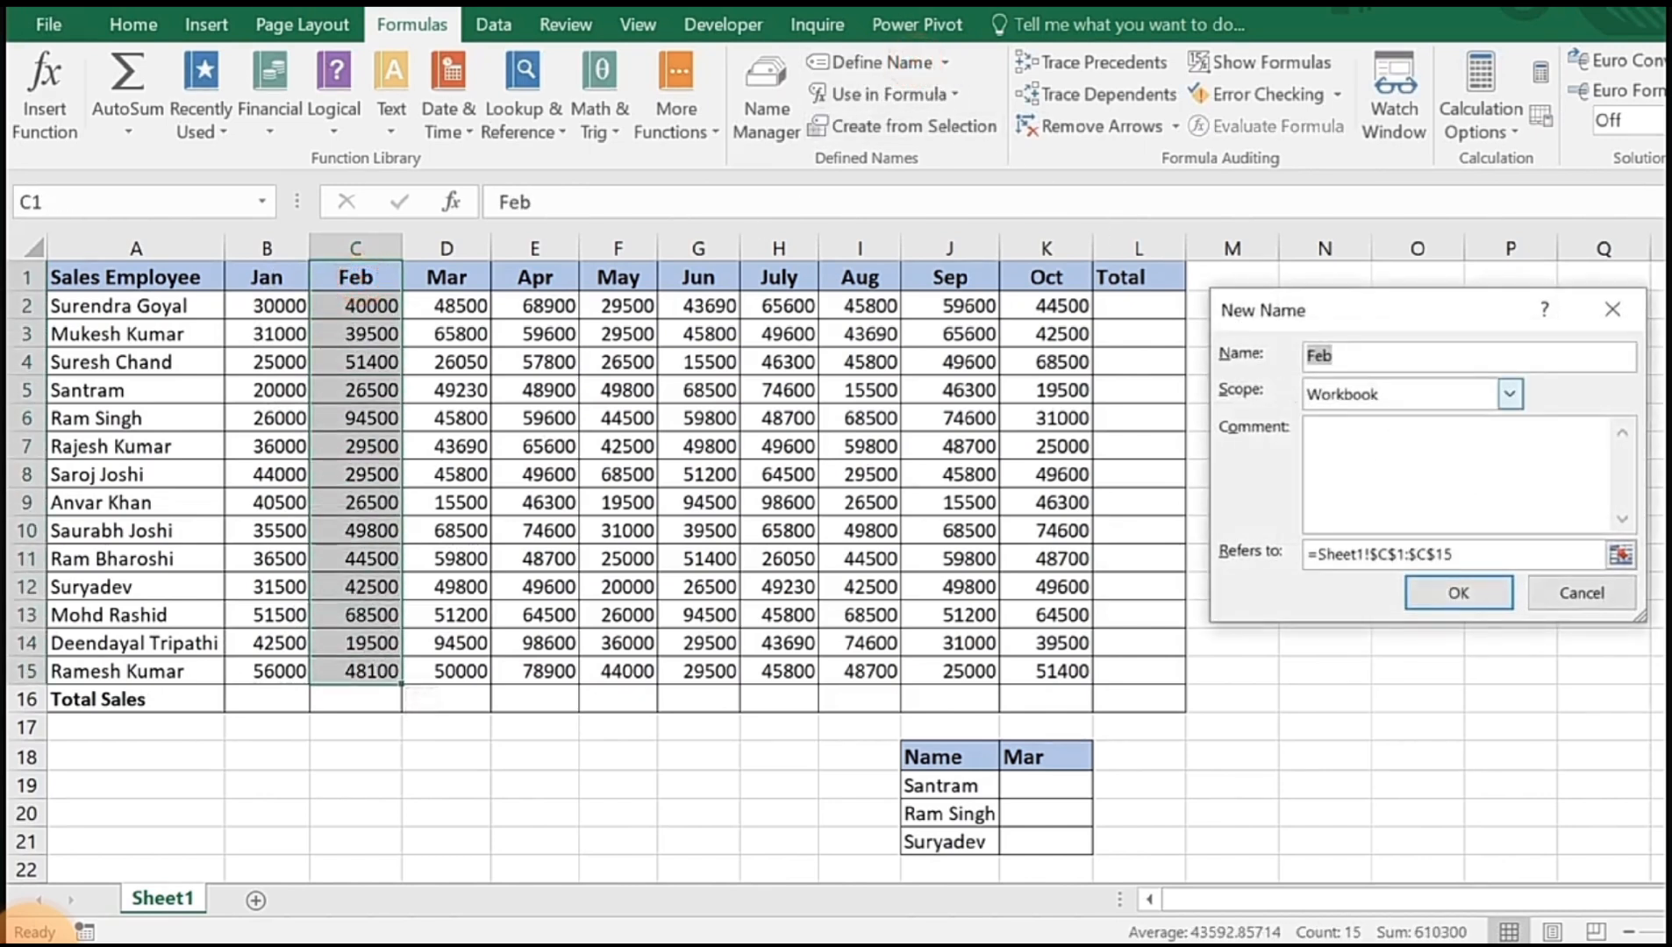
pyautogui.click(1476, 587)
# Step: Check the defined names offered for use in formulas and those listed for jumping to a range
pyautogui.click(371, 351)
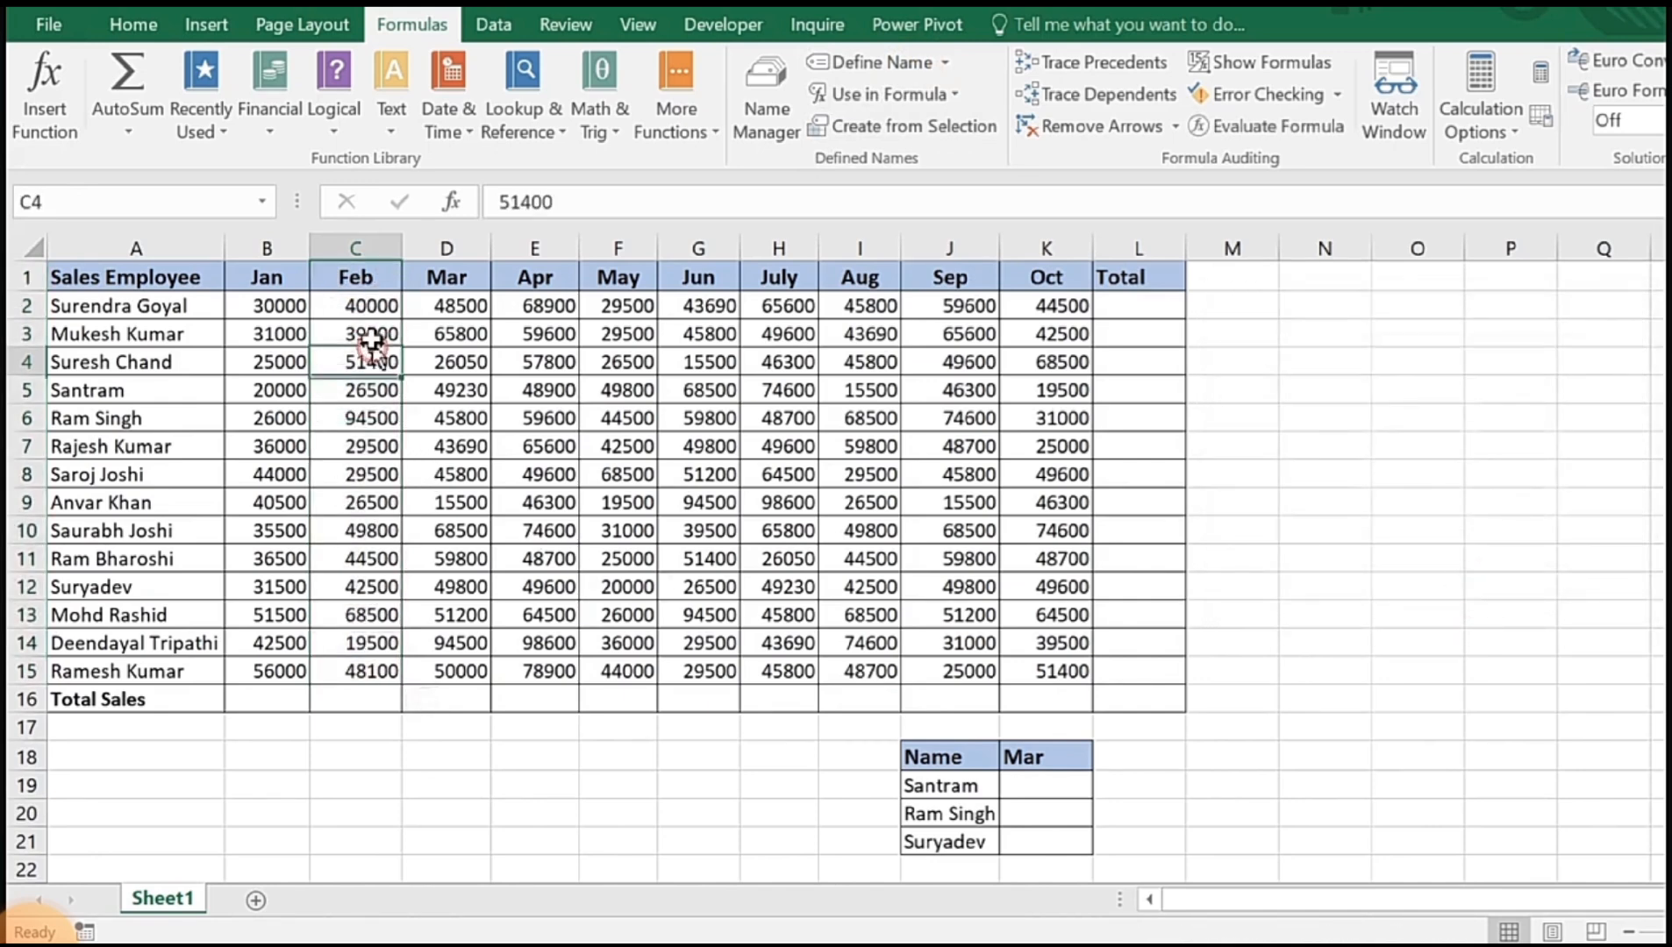
pyautogui.click(372, 305)
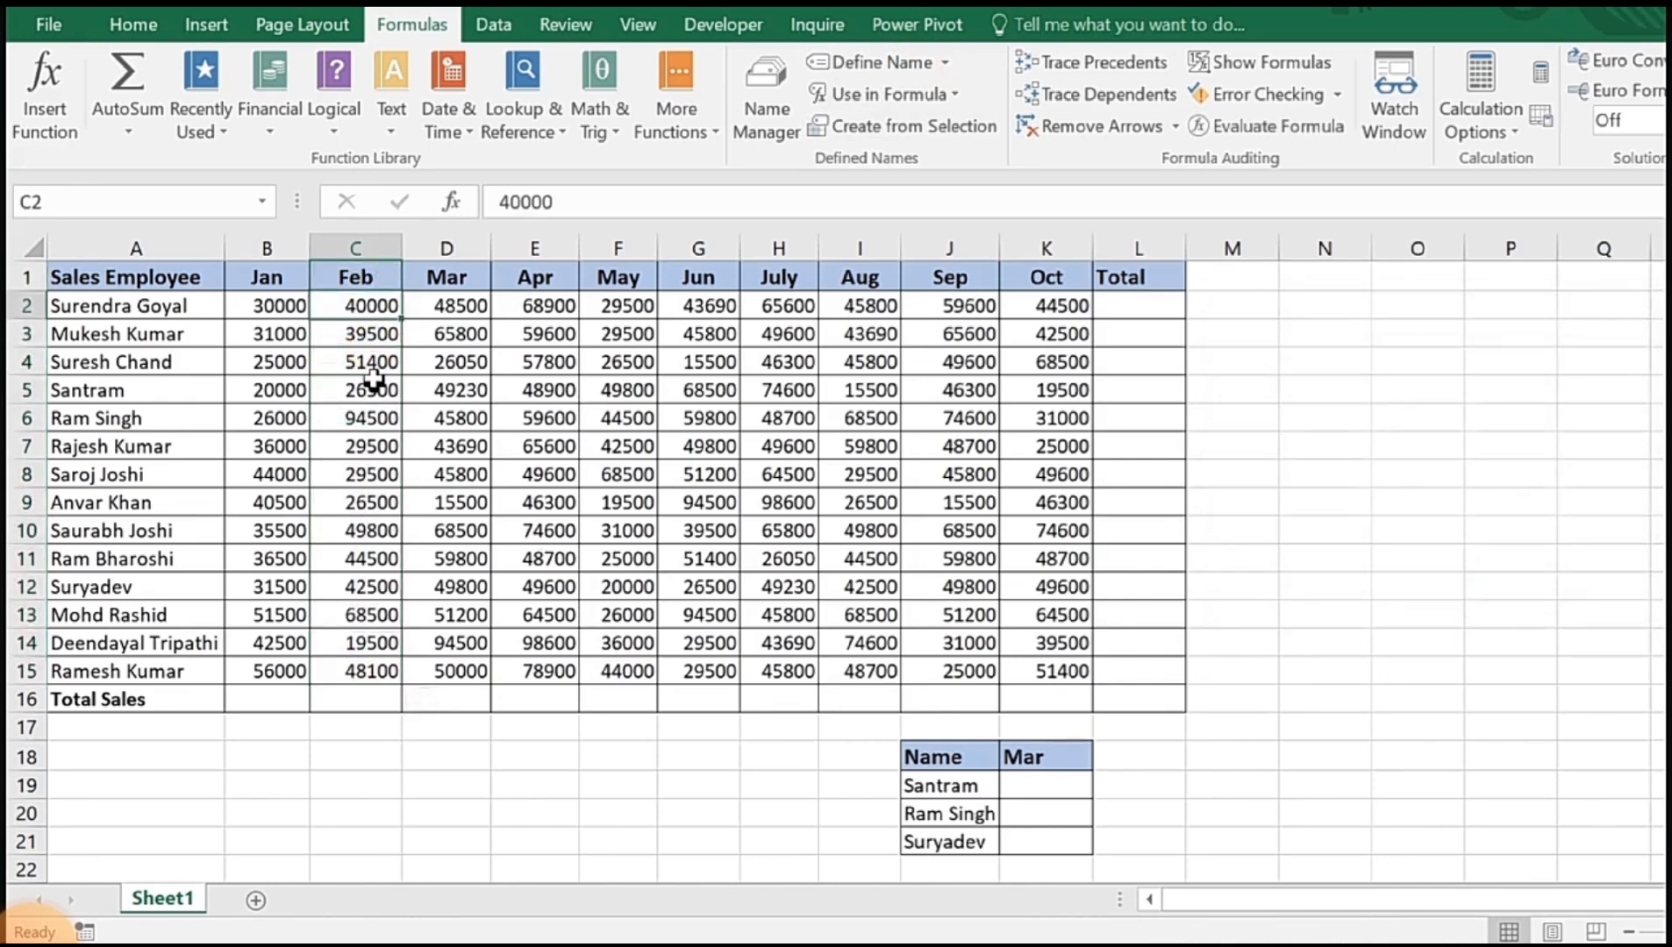
pyautogui.click(953, 96)
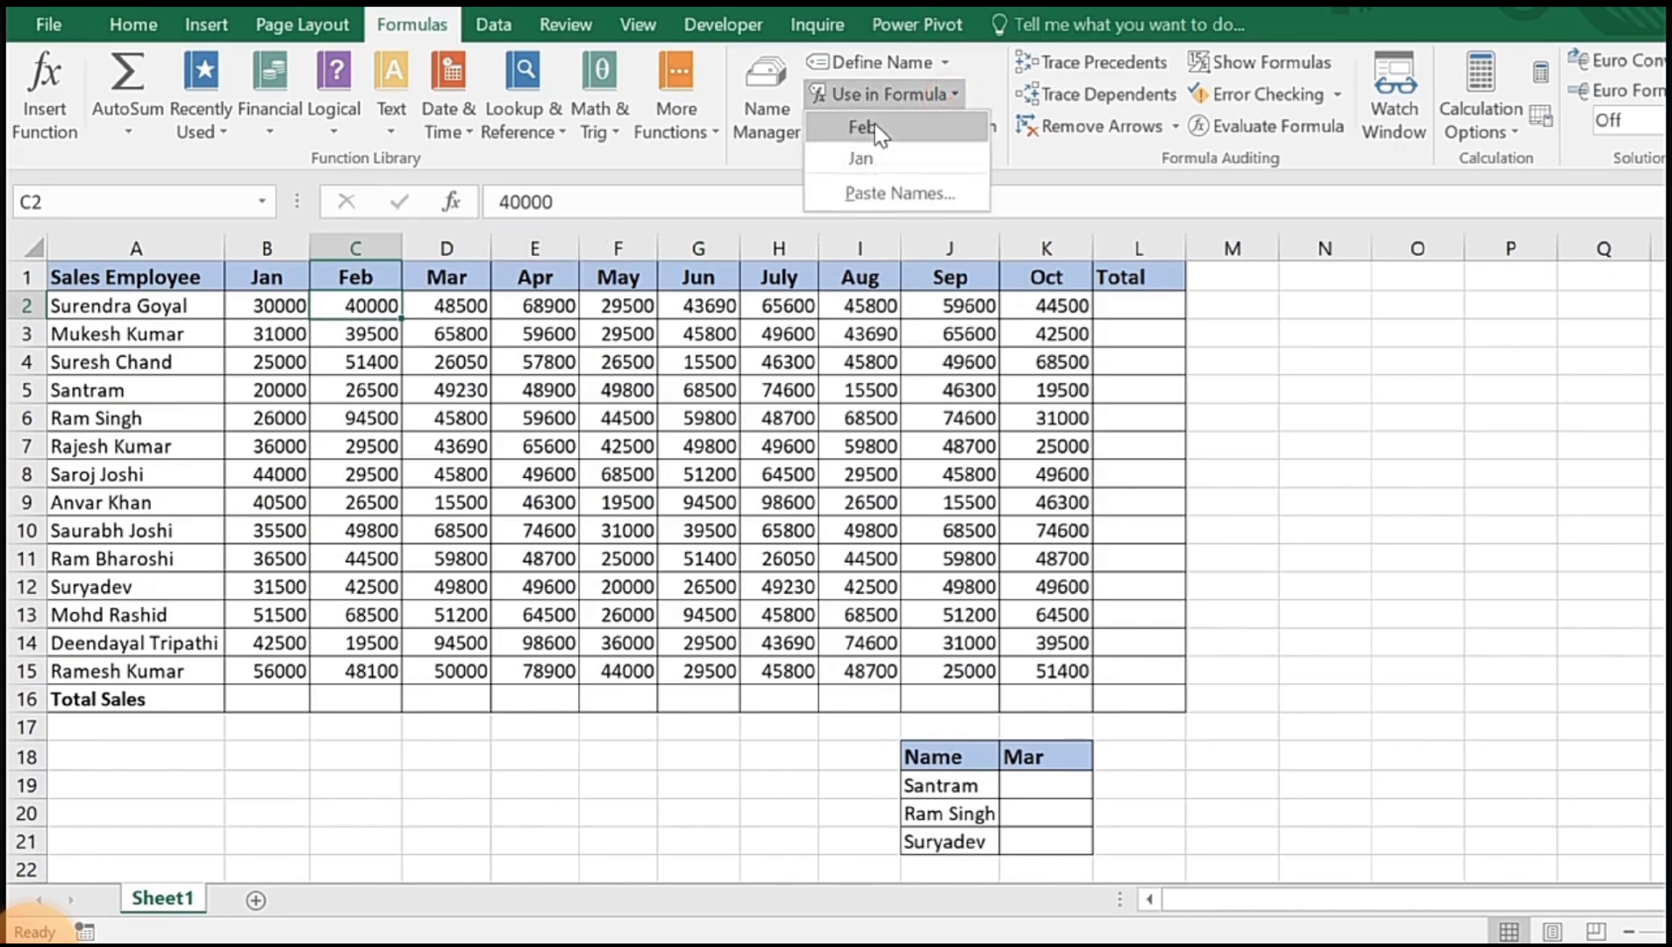
pyautogui.click(292, 318)
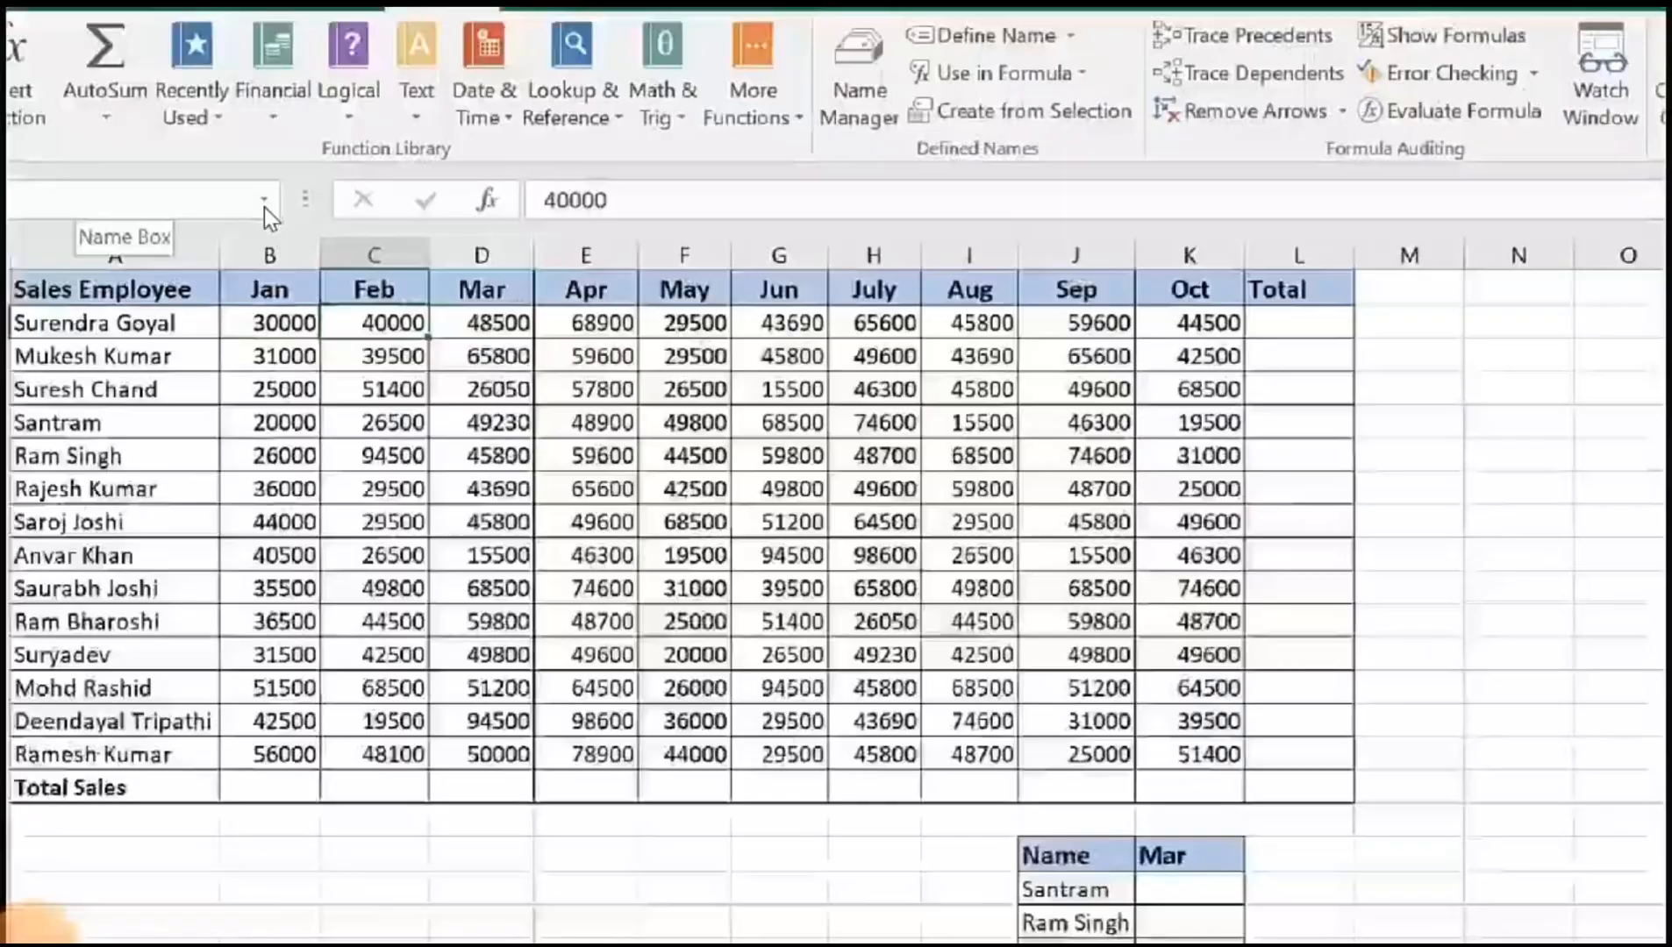
pyautogui.click(262, 202)
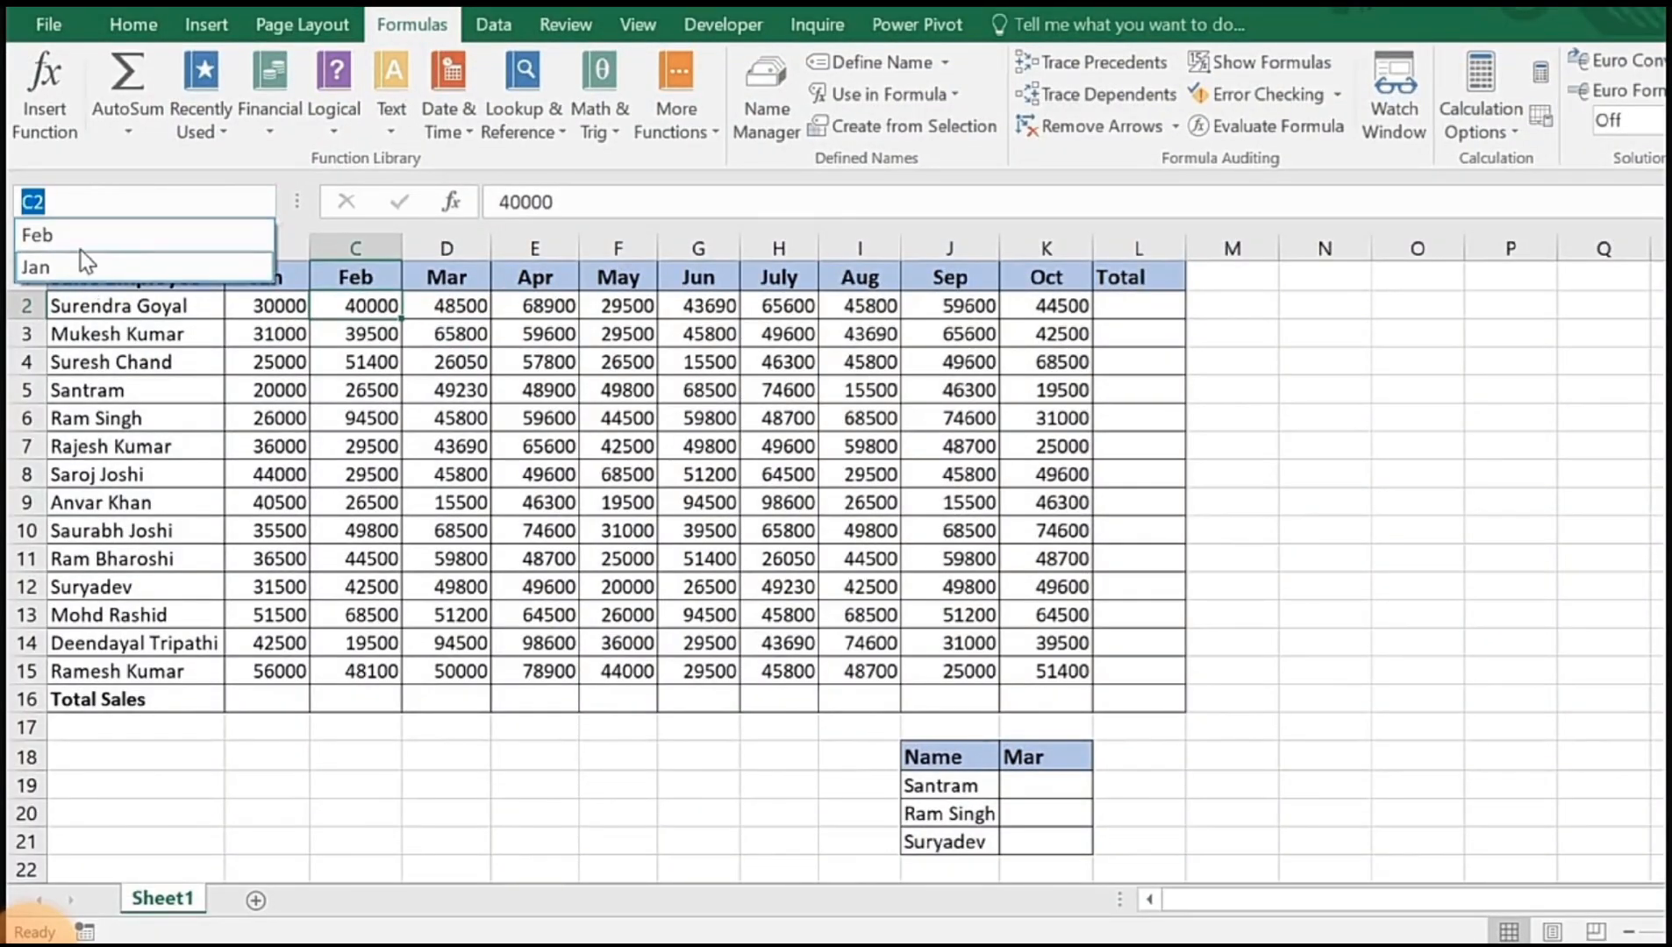
pyautogui.click(371, 375)
pyautogui.click(368, 341)
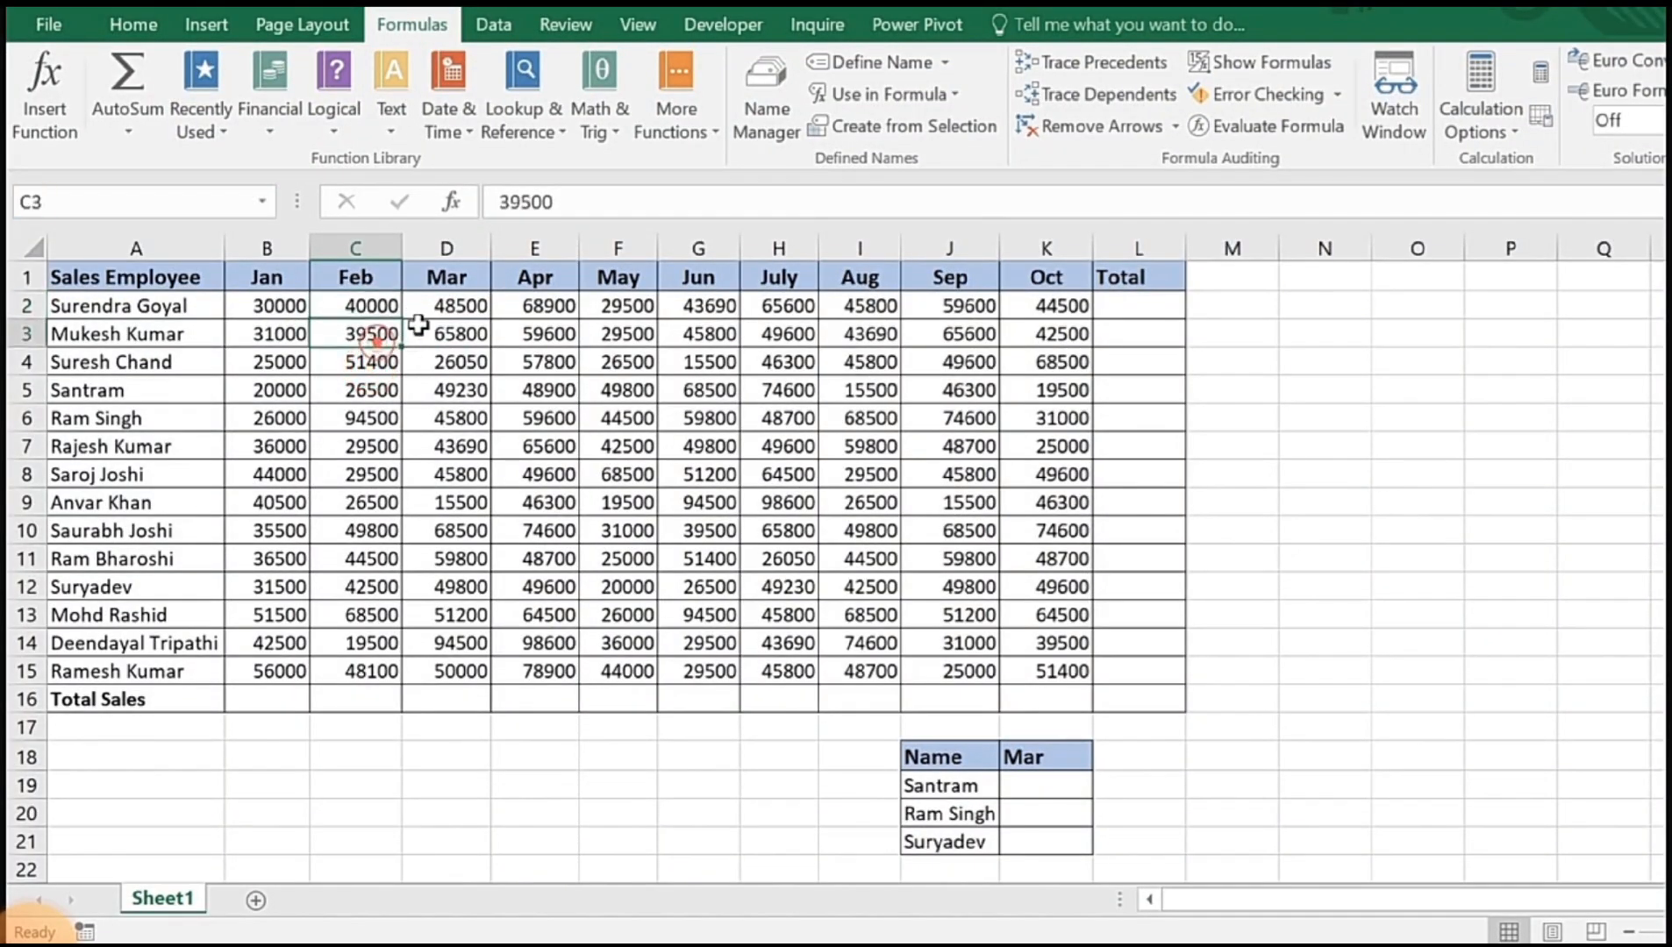
# Step: Name the March column range D1:D15 as Mar directly from the selection, and check the list of names
pyautogui.click(440, 384)
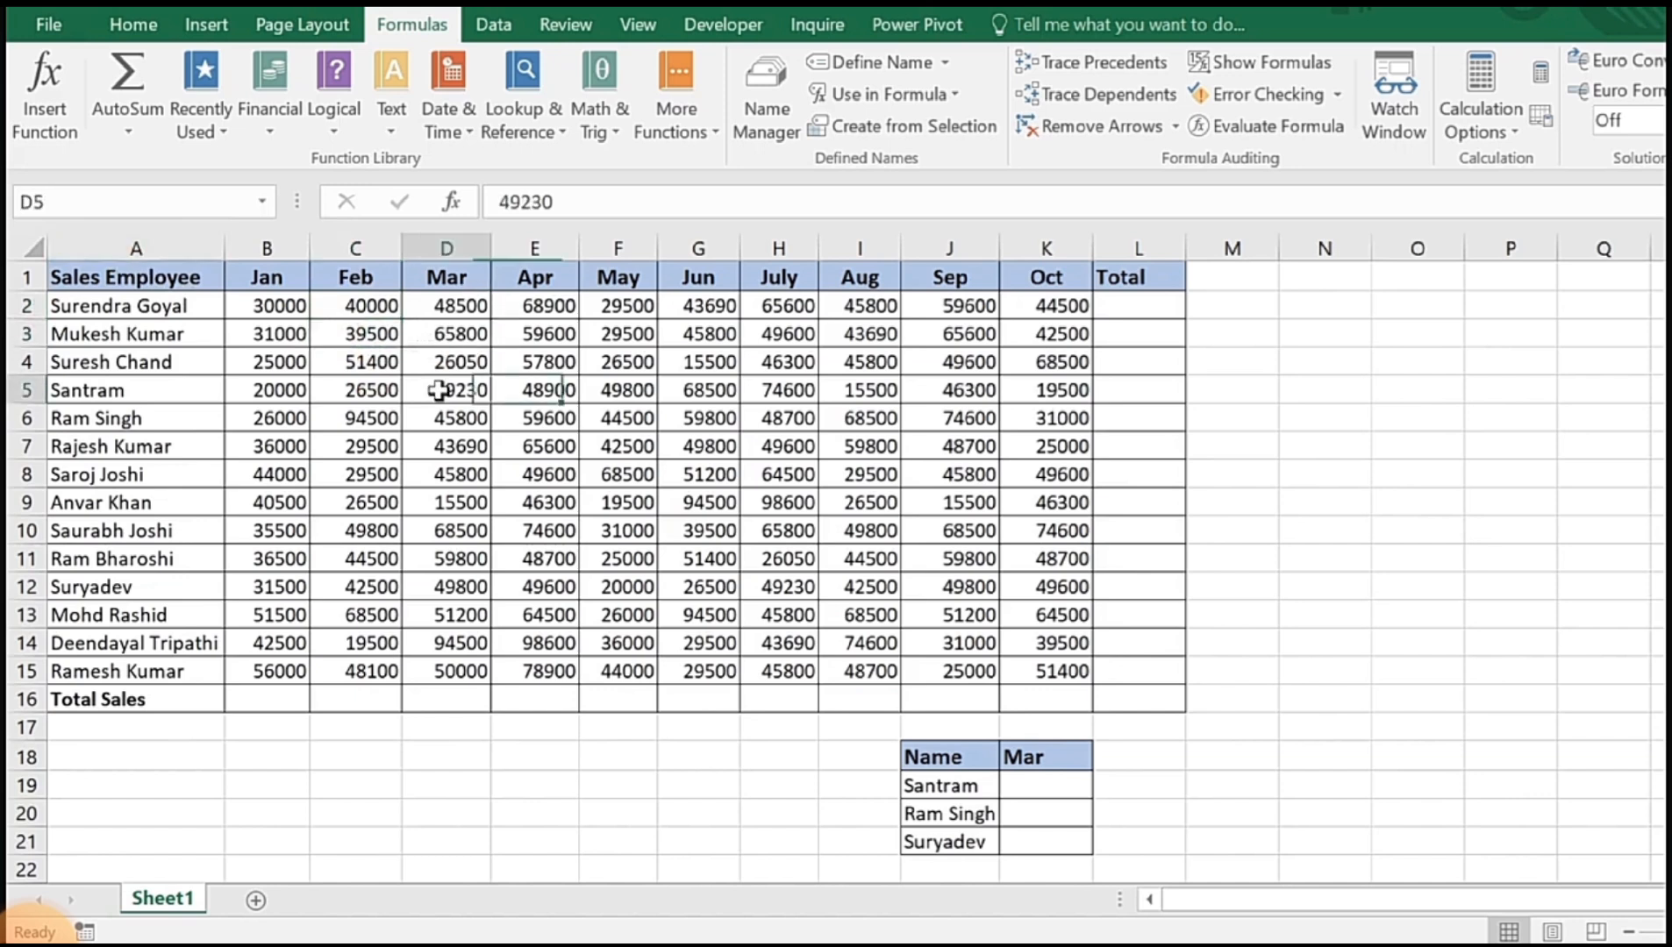
pyautogui.moveTo(447, 270); pyautogui.dragTo(472, 670)
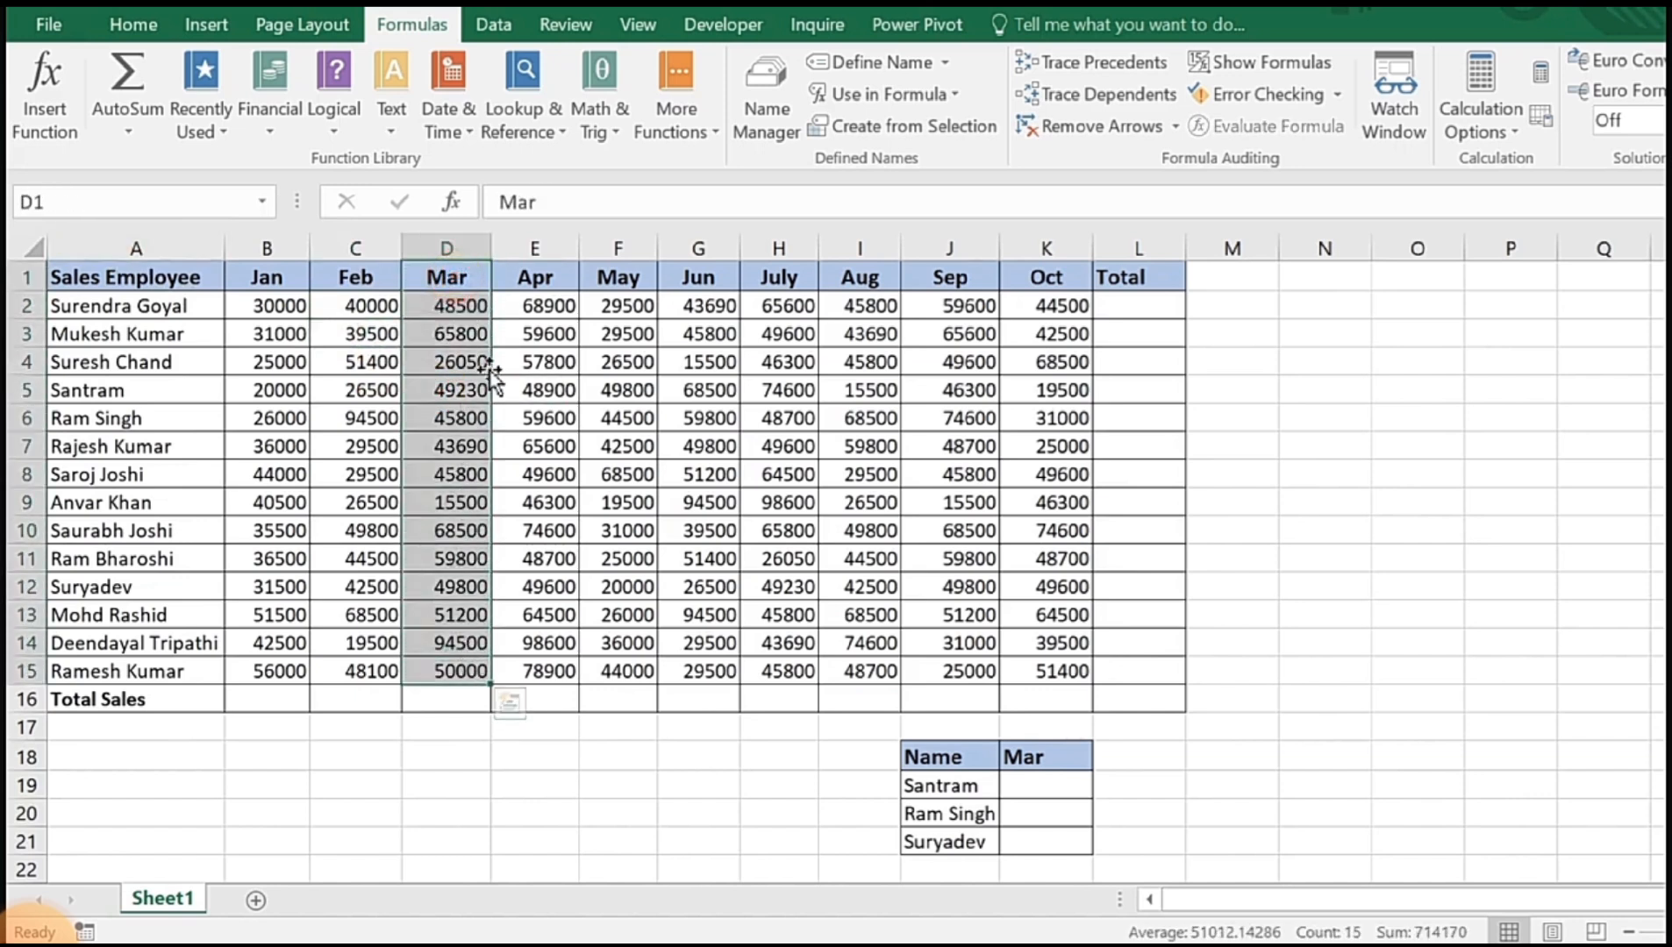
pyautogui.click(54, 202)
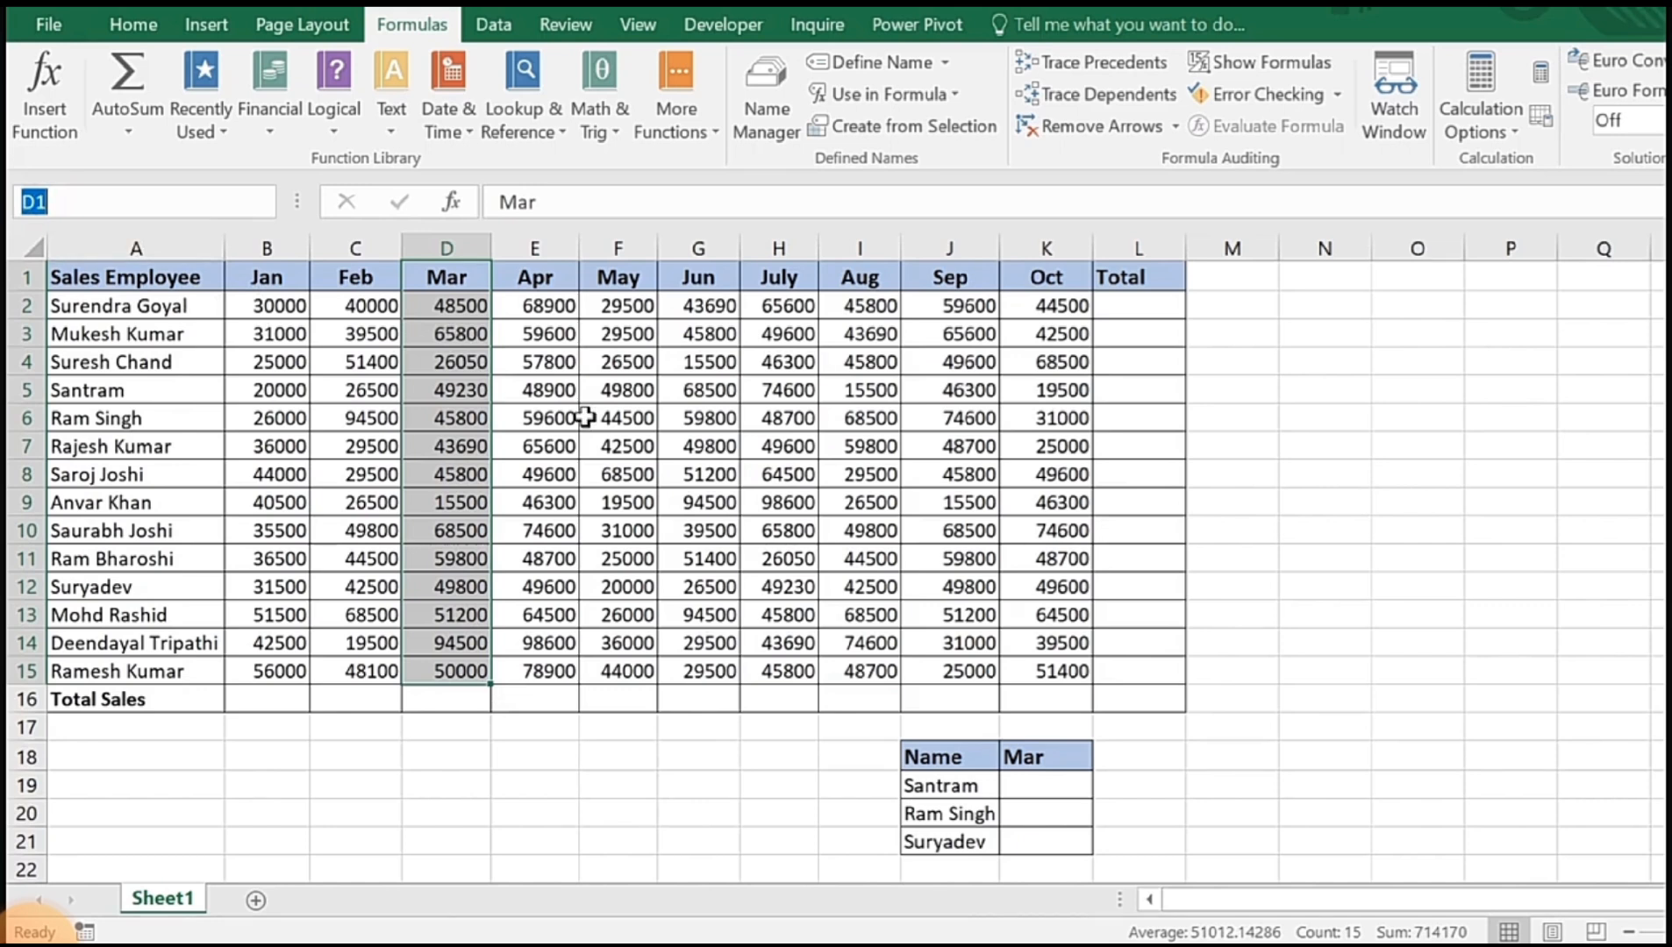
pyautogui.write('Mar')
pyautogui.press('Return')
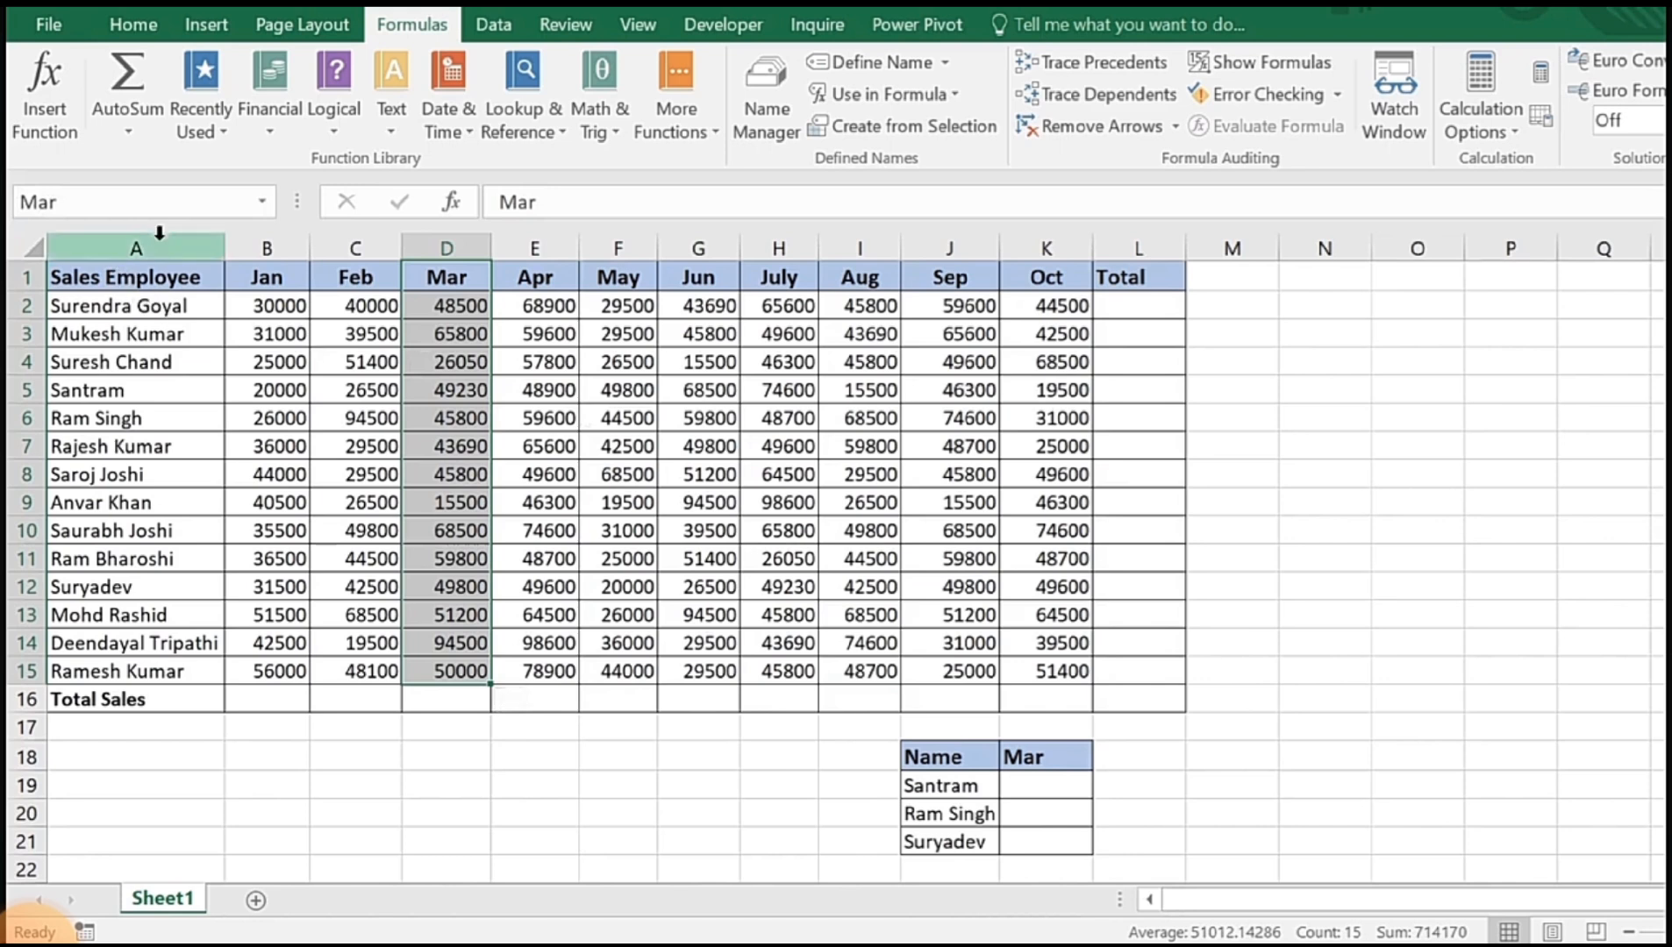
pyautogui.click(261, 202)
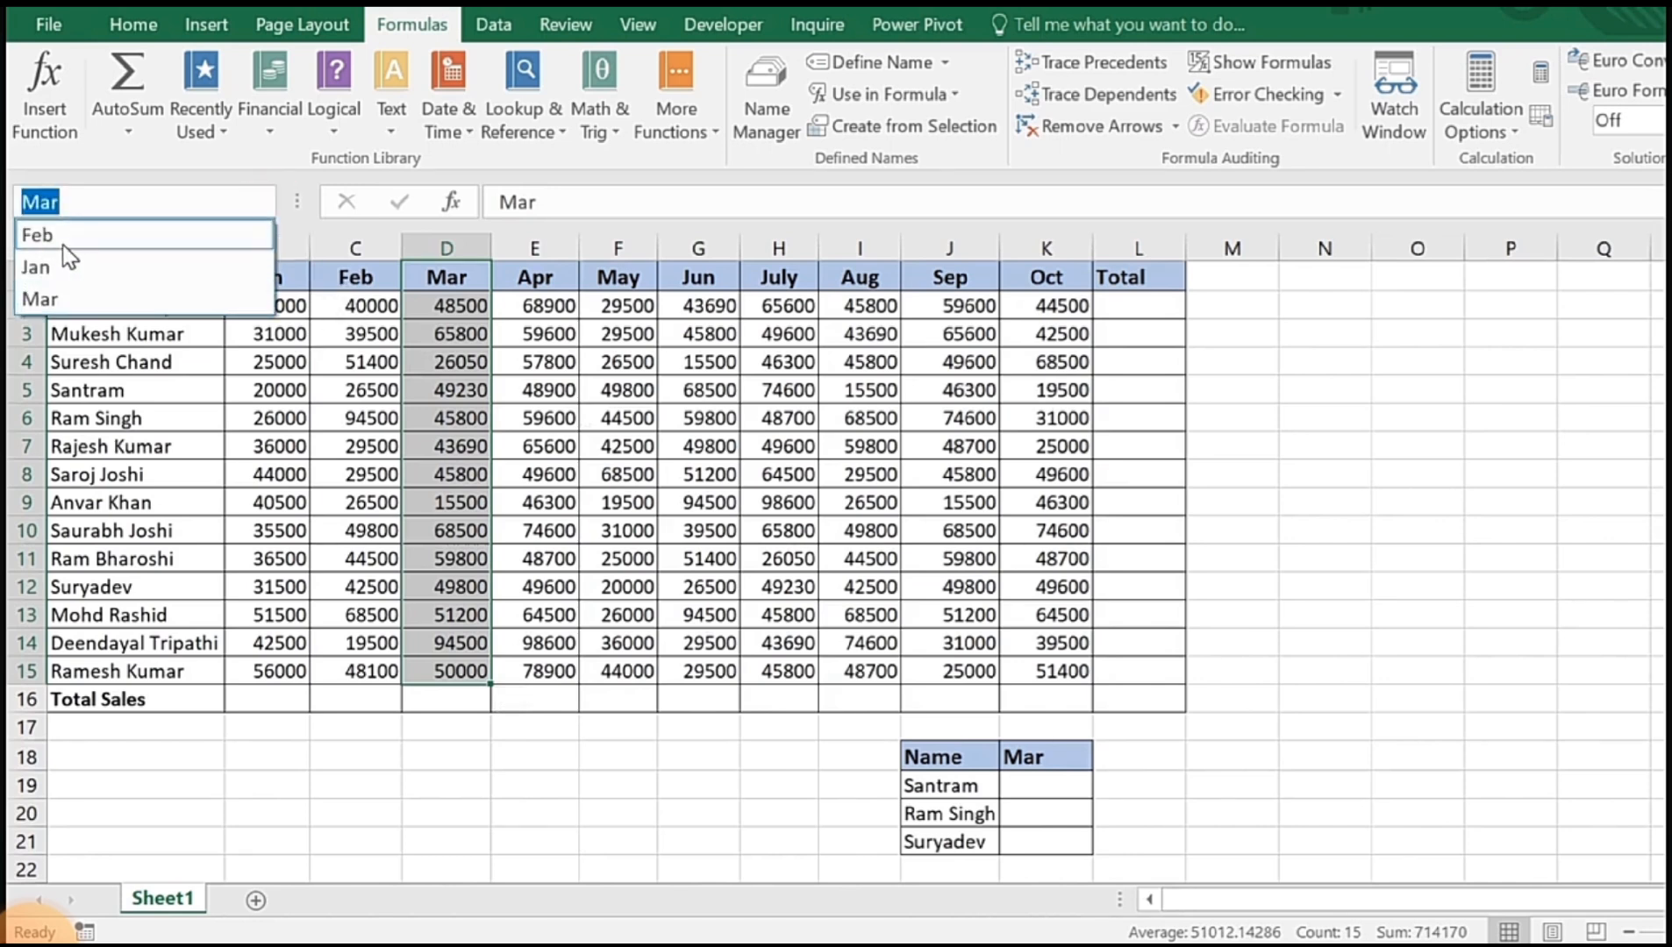
pyautogui.click(470, 362)
# Step: Review the Feb, Jan and Mar entries in the Name Manager and inspect Jan's editable definition without changing it
pyautogui.click(765, 96)
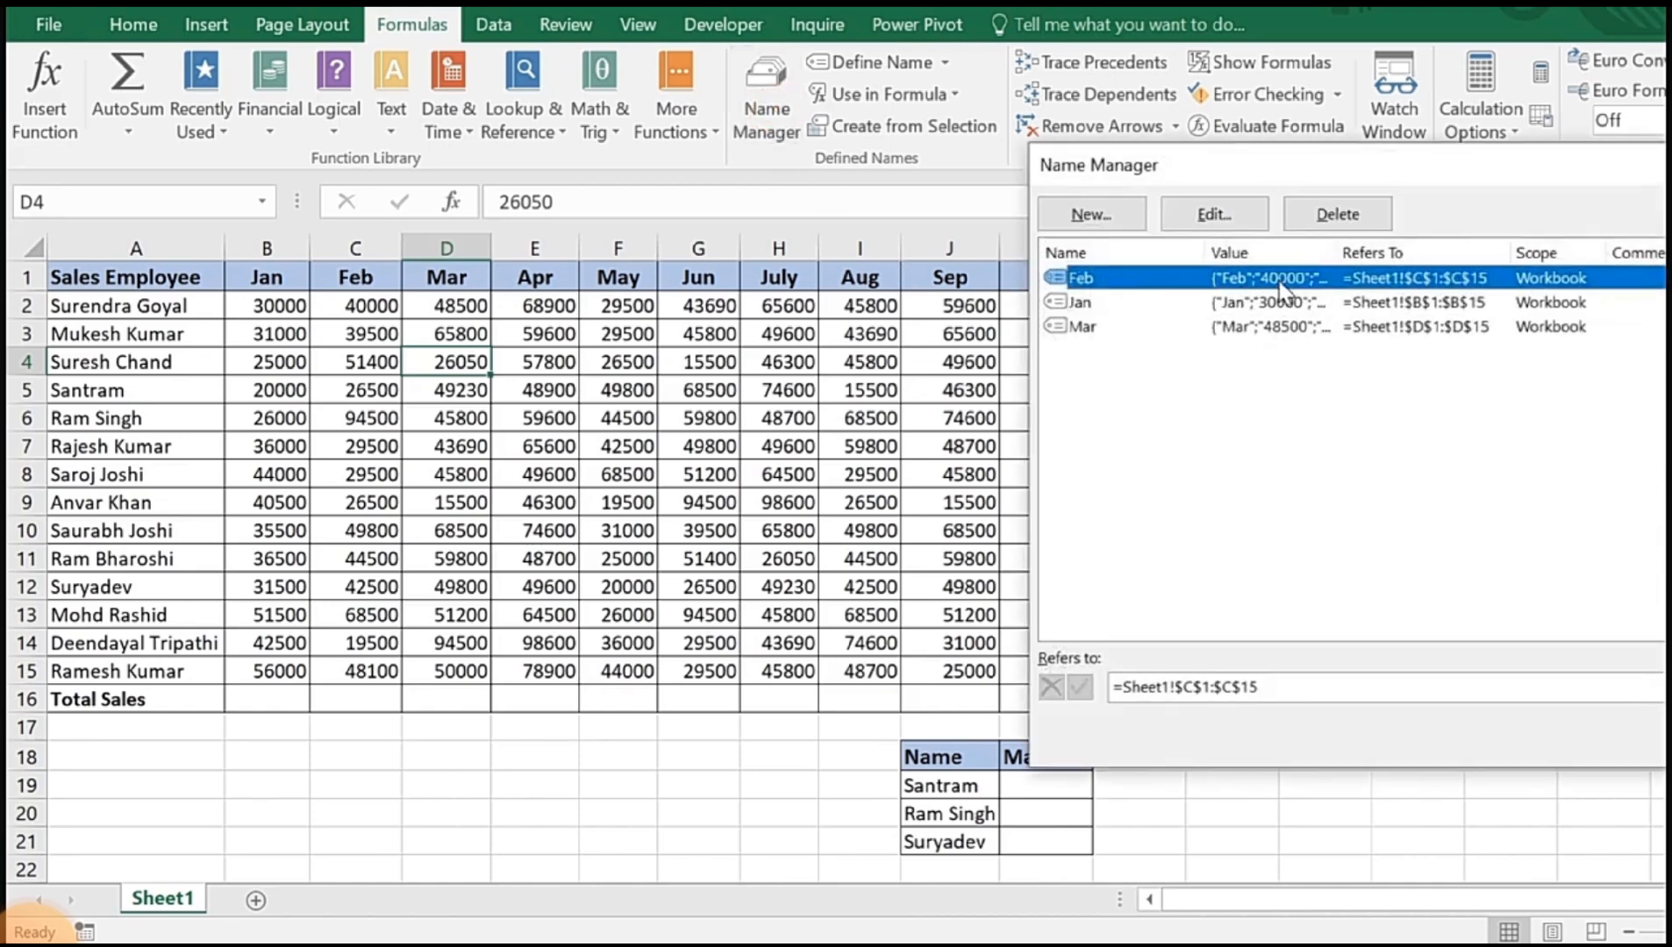
pyautogui.click(1288, 302)
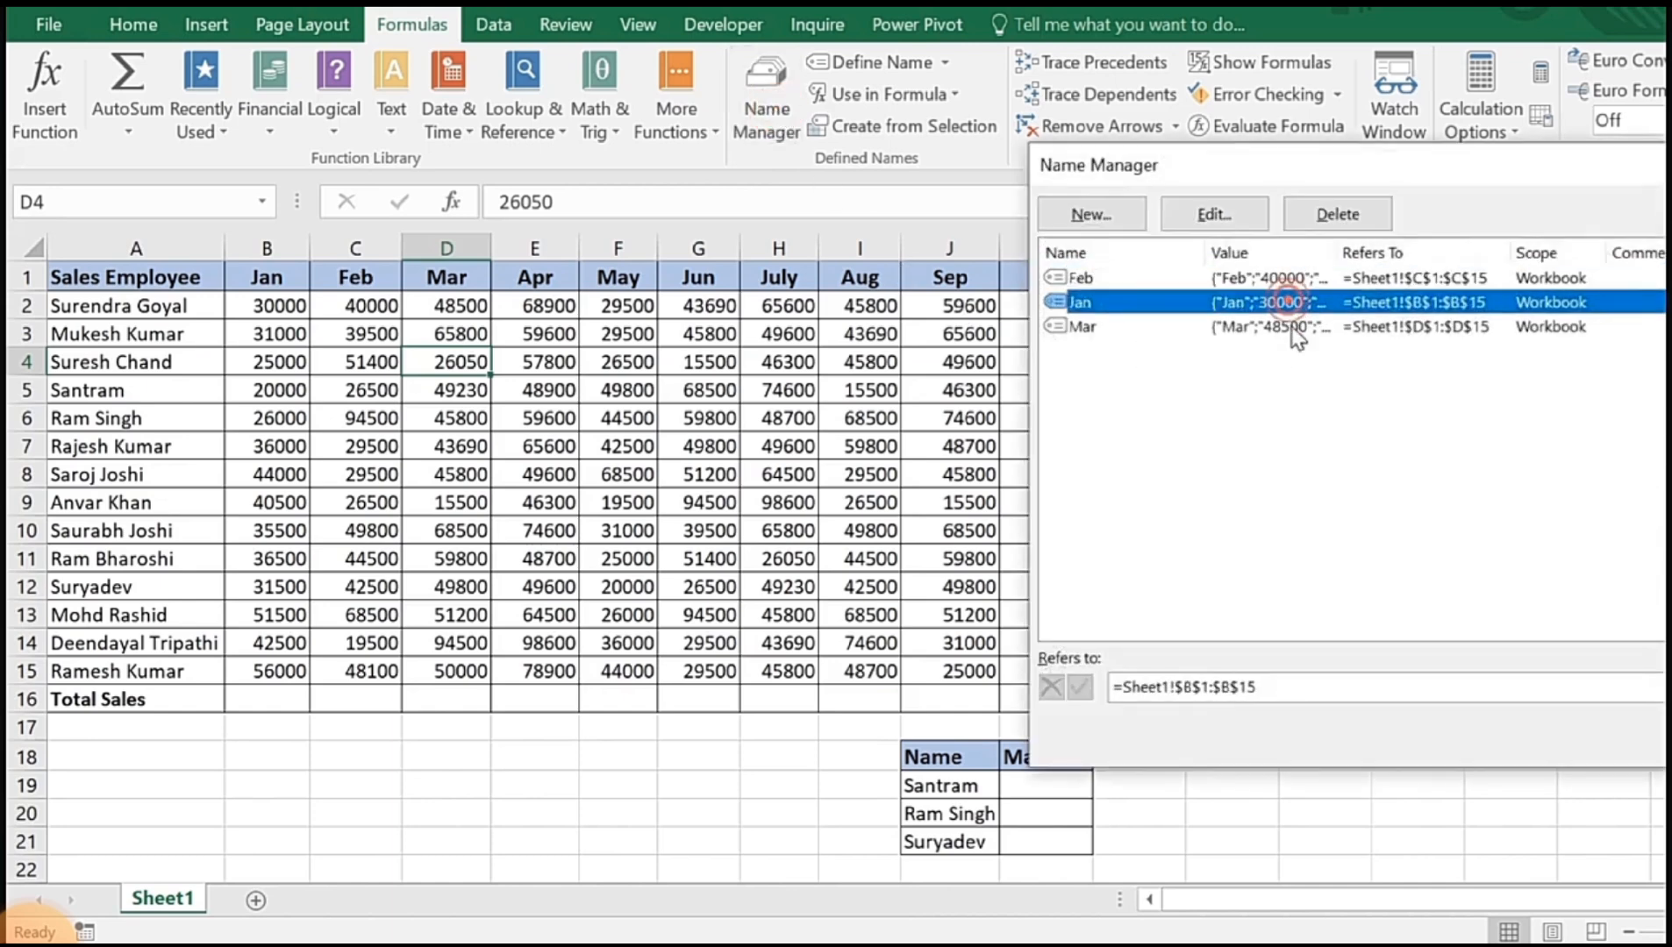
pyautogui.click(1290, 327)
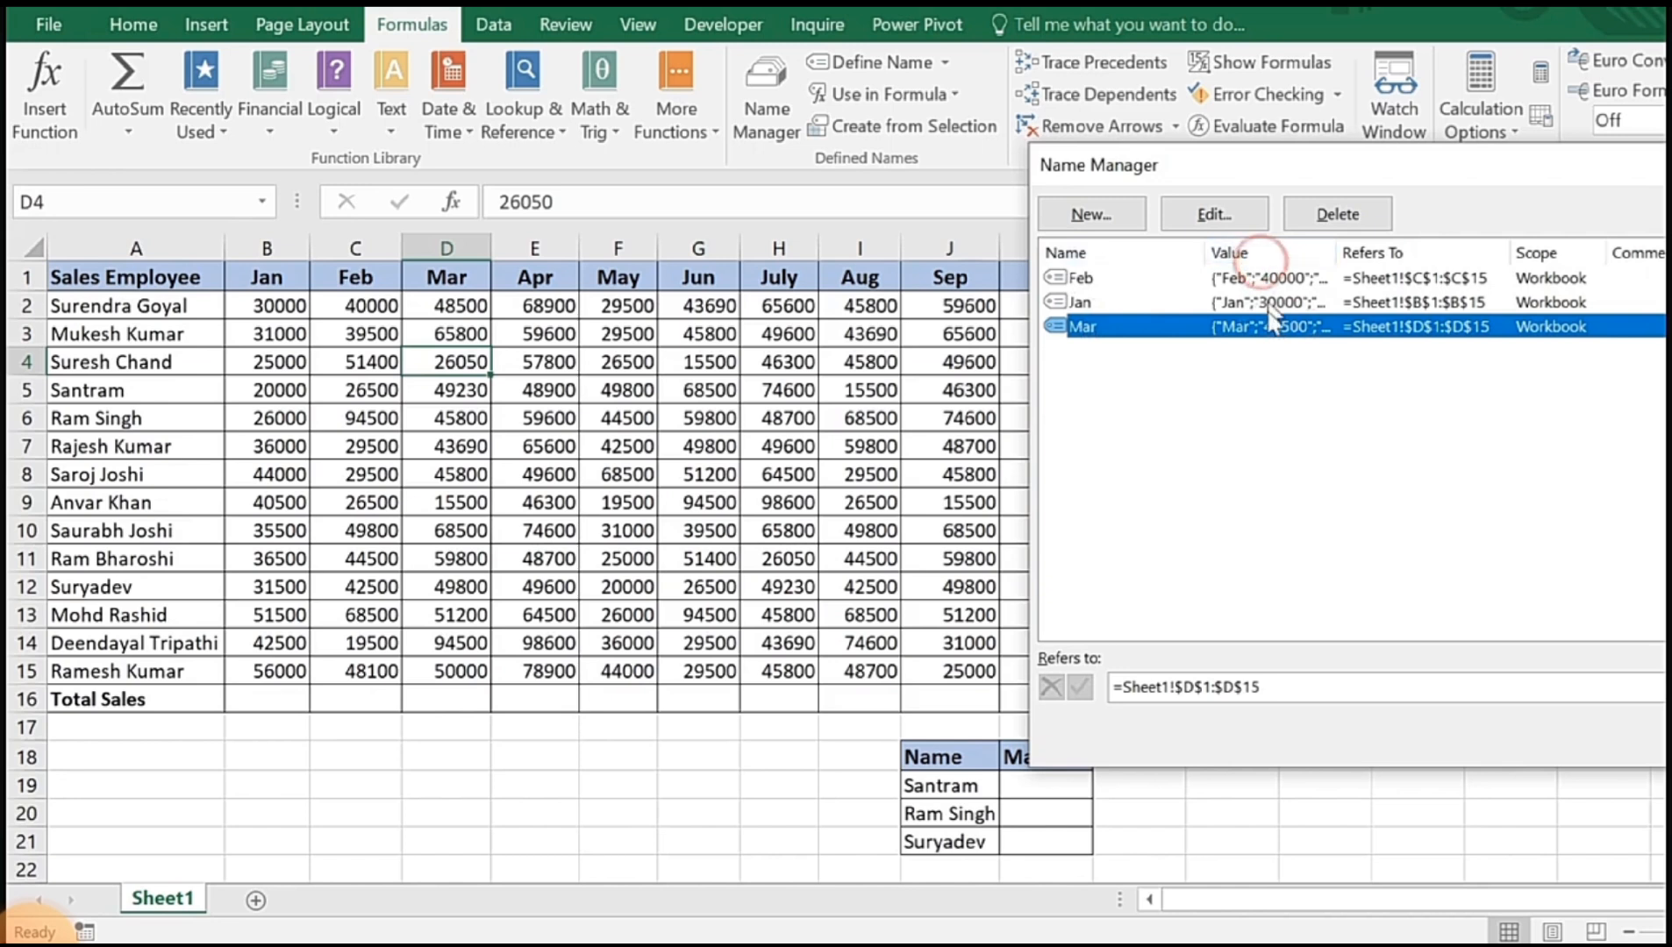
pyautogui.click(1269, 277)
pyautogui.click(1276, 298)
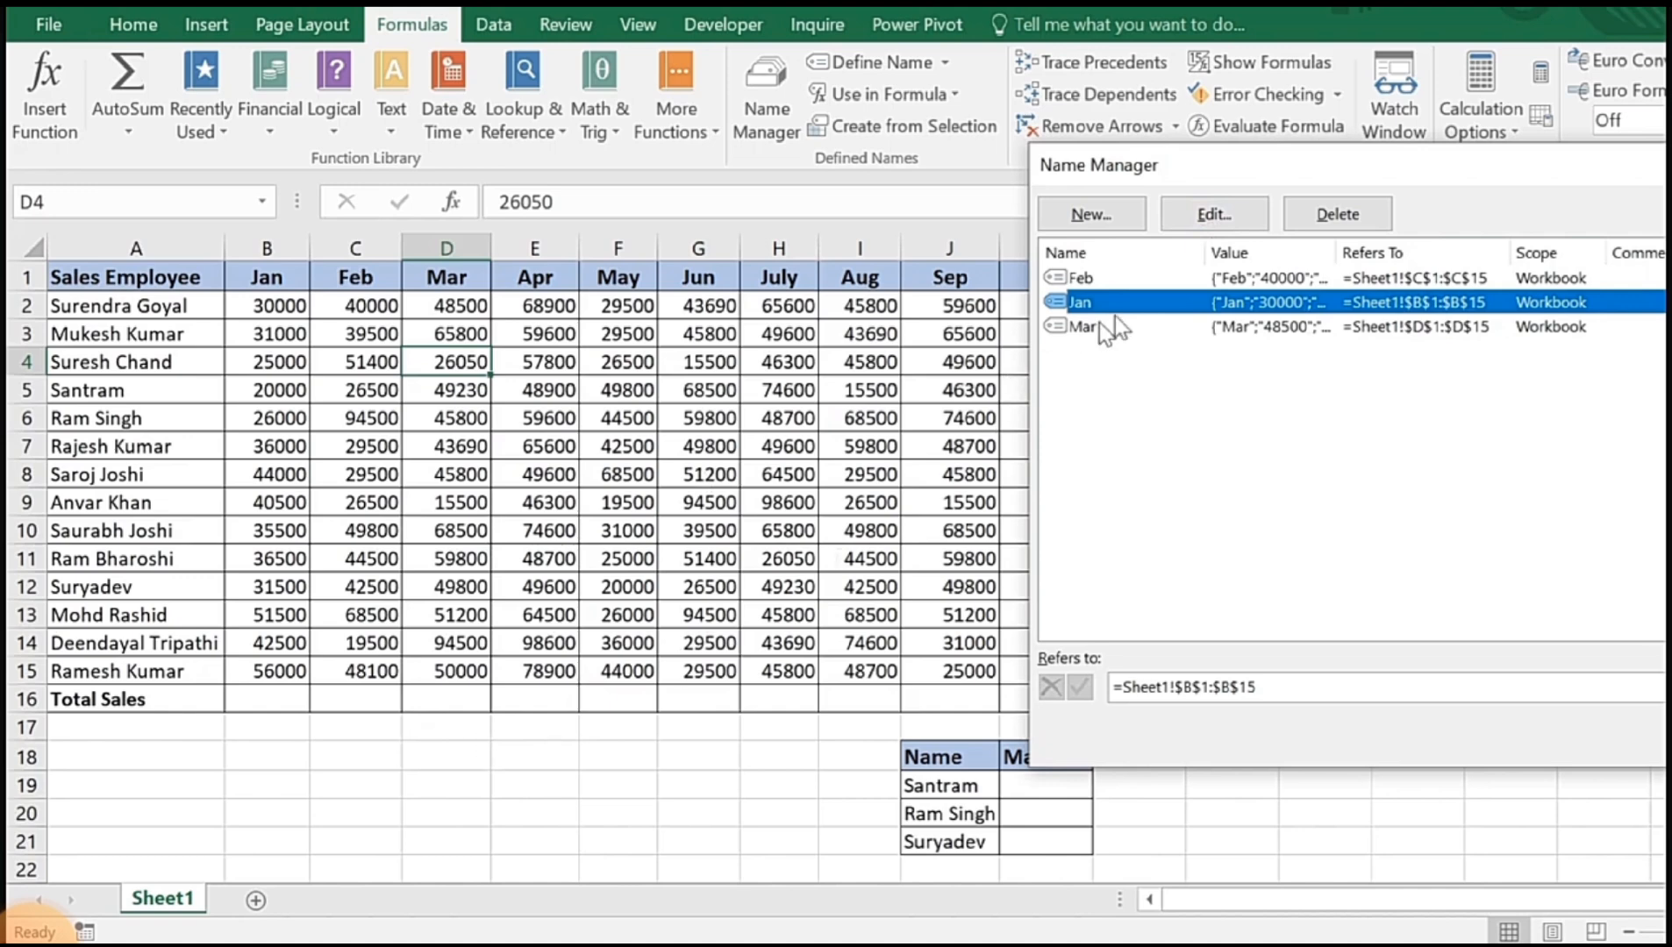
pyautogui.click(1214, 214)
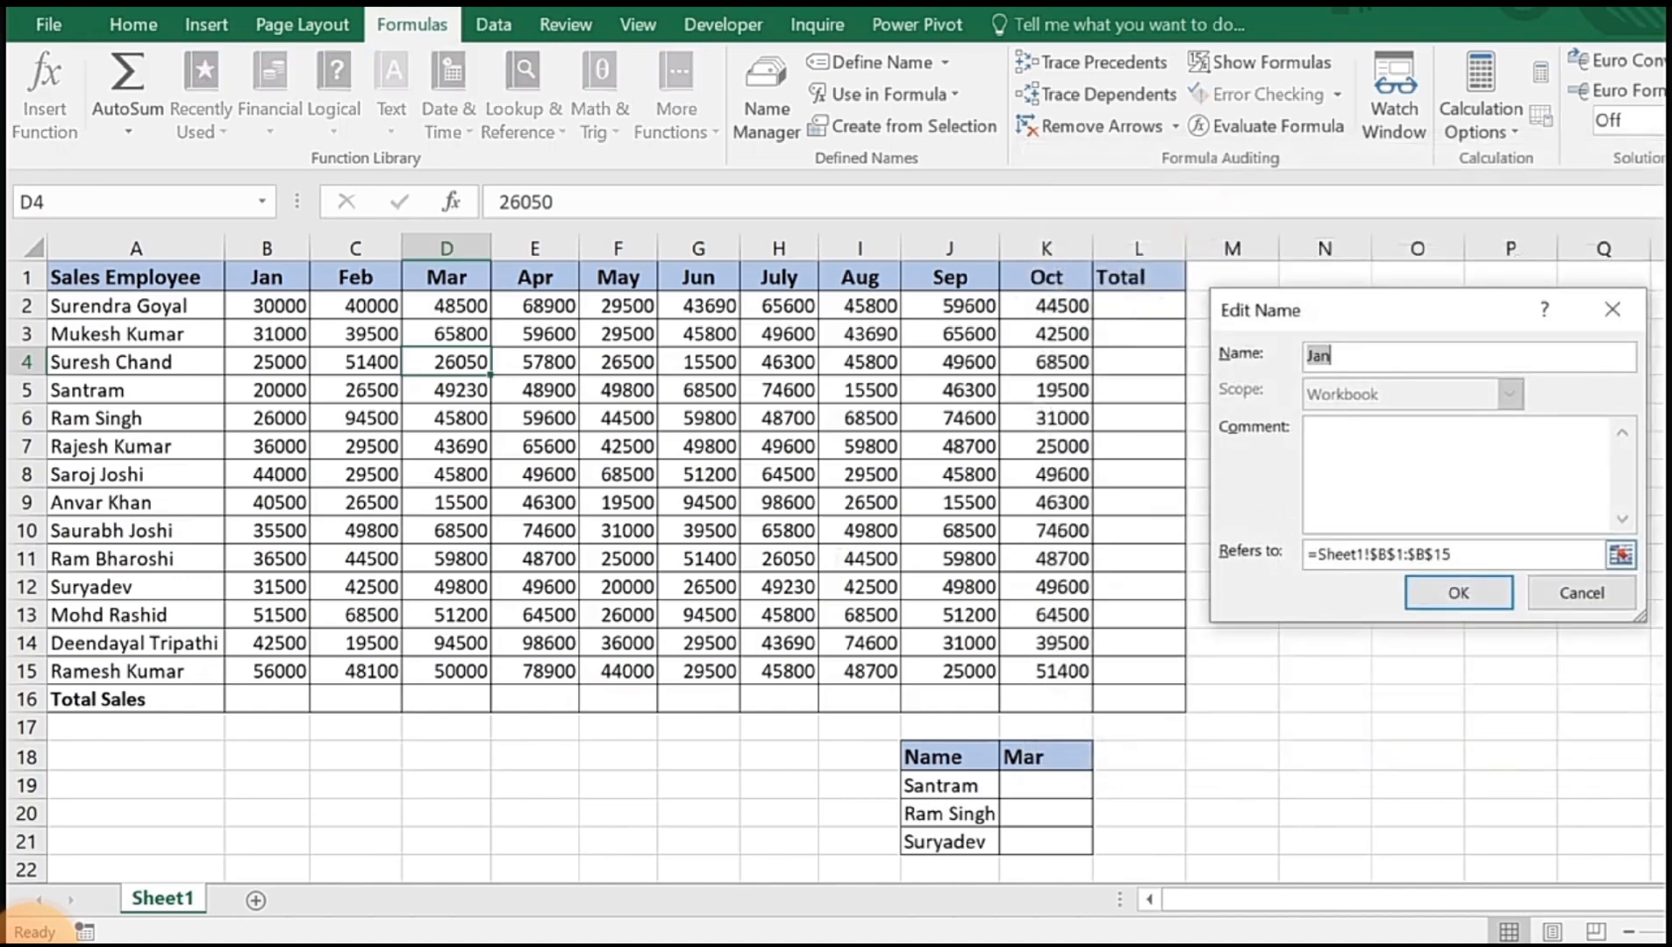
pyautogui.click(1601, 596)
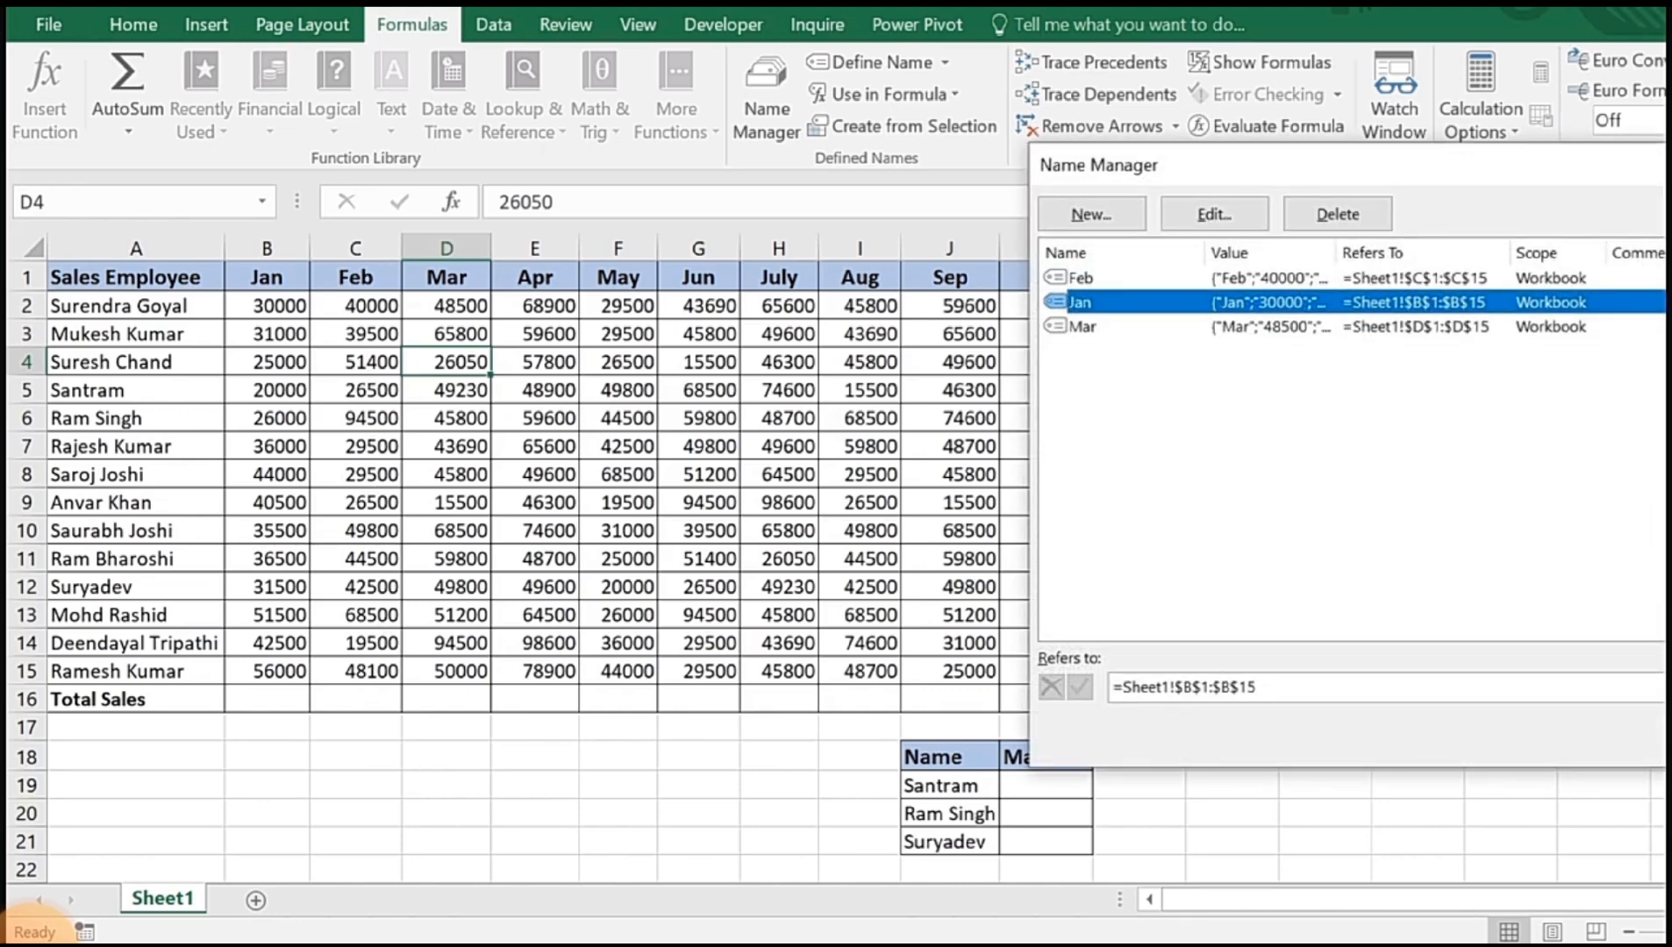
pyautogui.press('Escape')
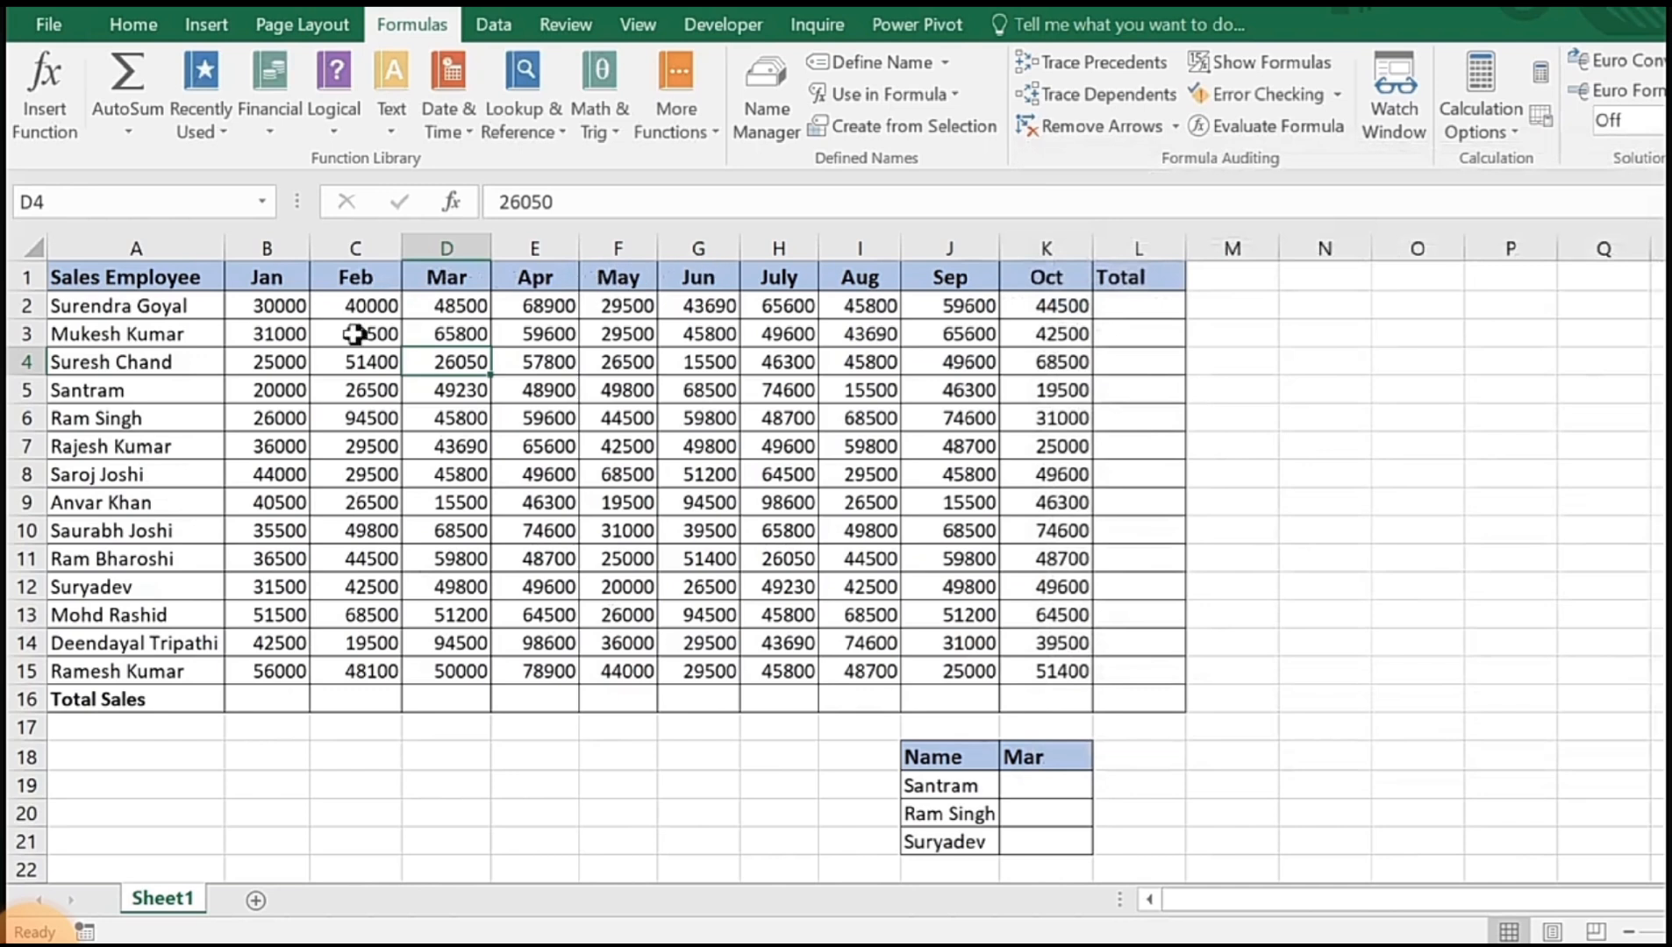
# Step: Examine the sales table's employee rows, month columns and empty Total column
pyautogui.click(123, 307)
pyautogui.click(148, 361)
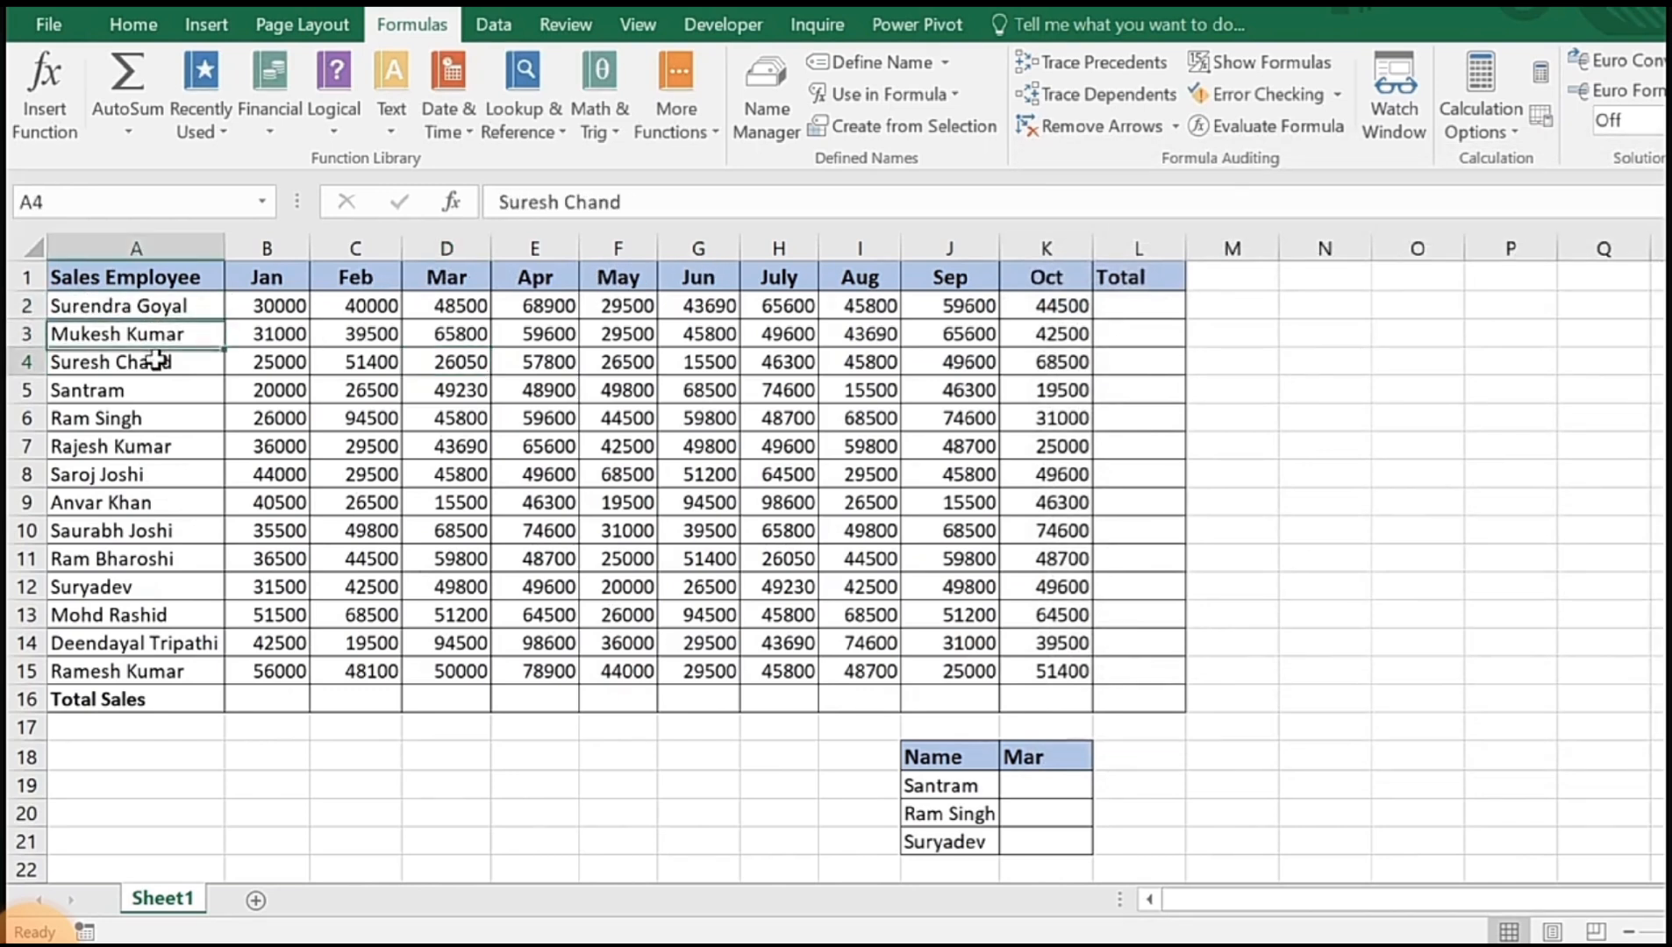
pyautogui.click(152, 392)
pyautogui.click(164, 473)
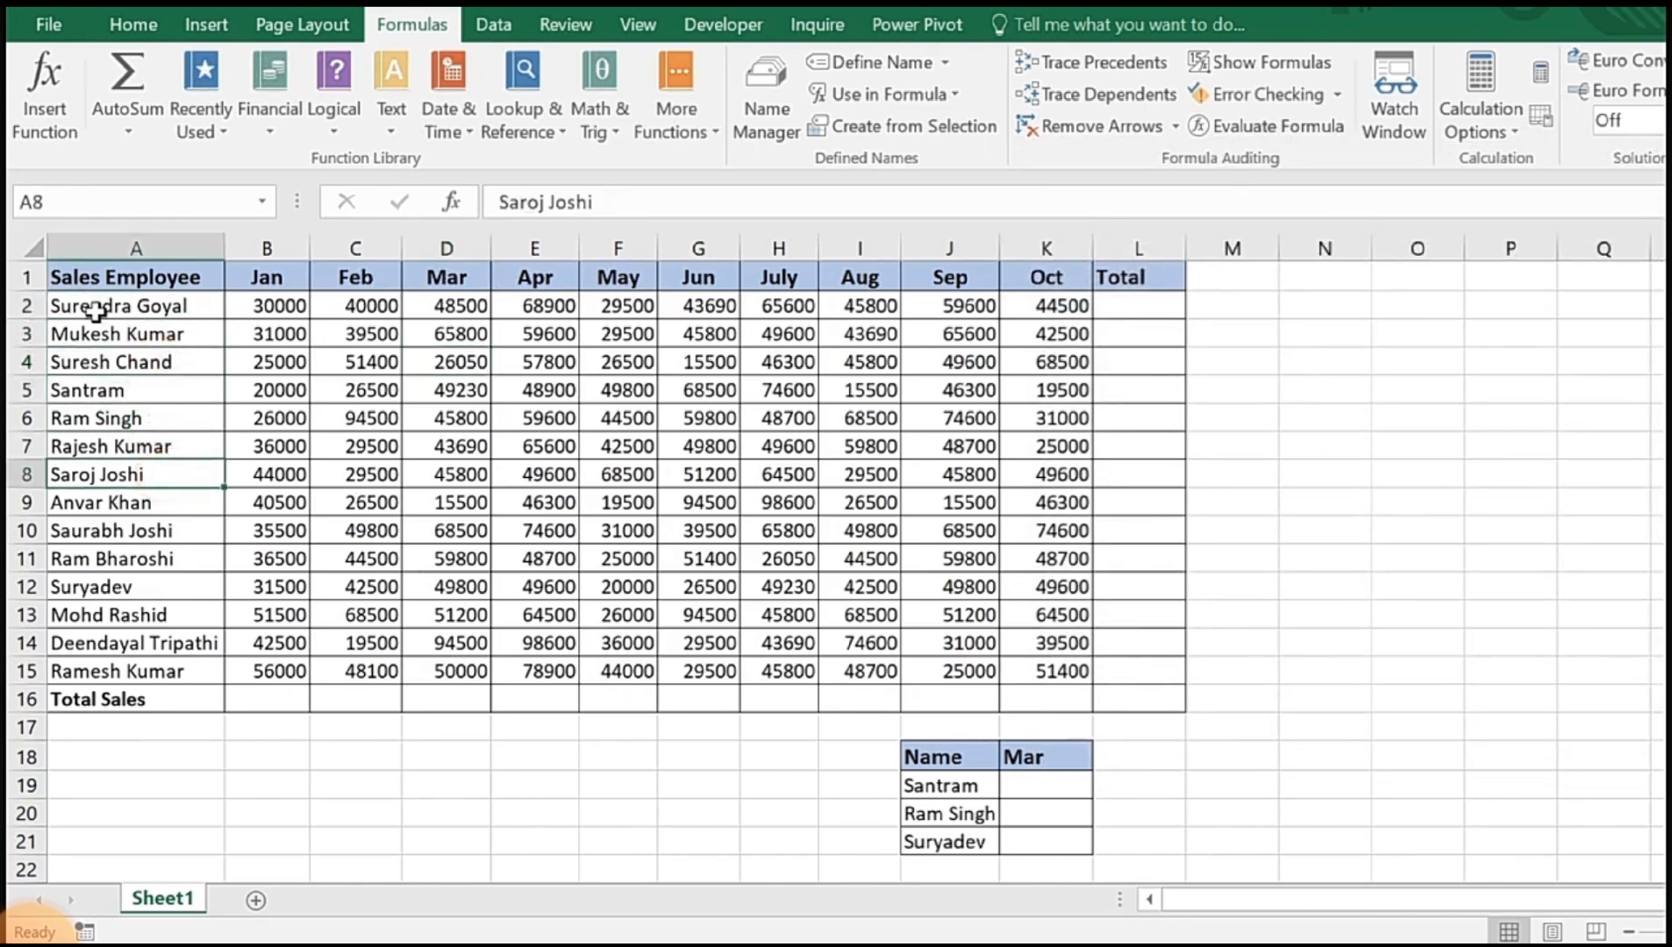
pyautogui.click(232, 360)
pyautogui.click(94, 309)
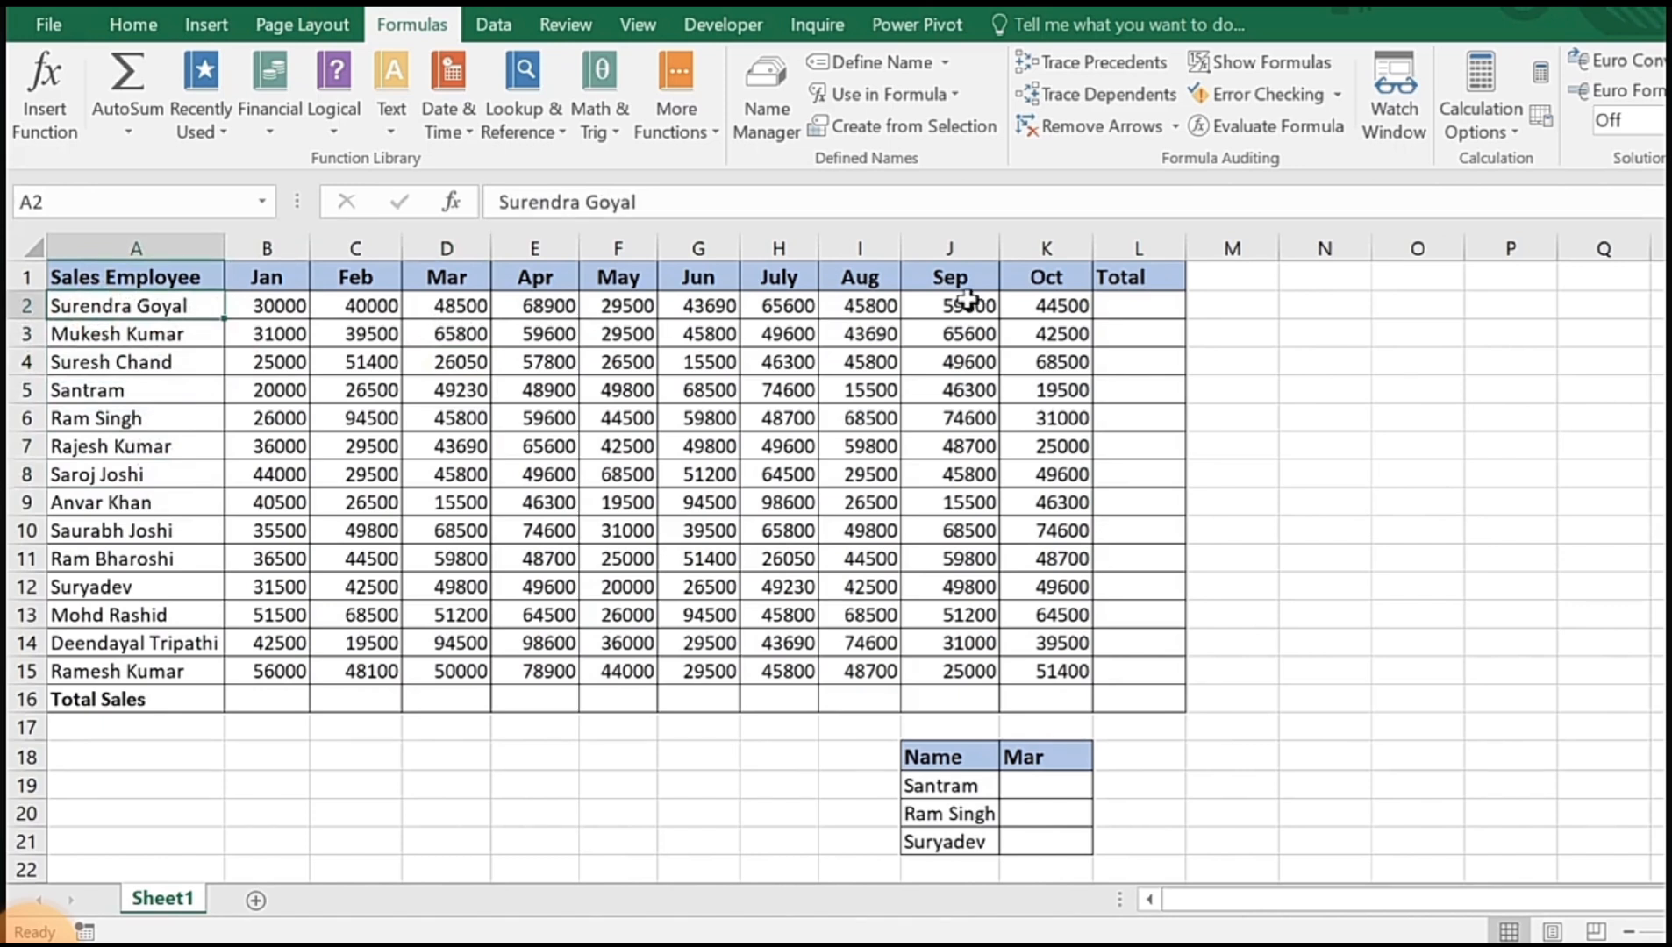
pyautogui.click(1136, 307)
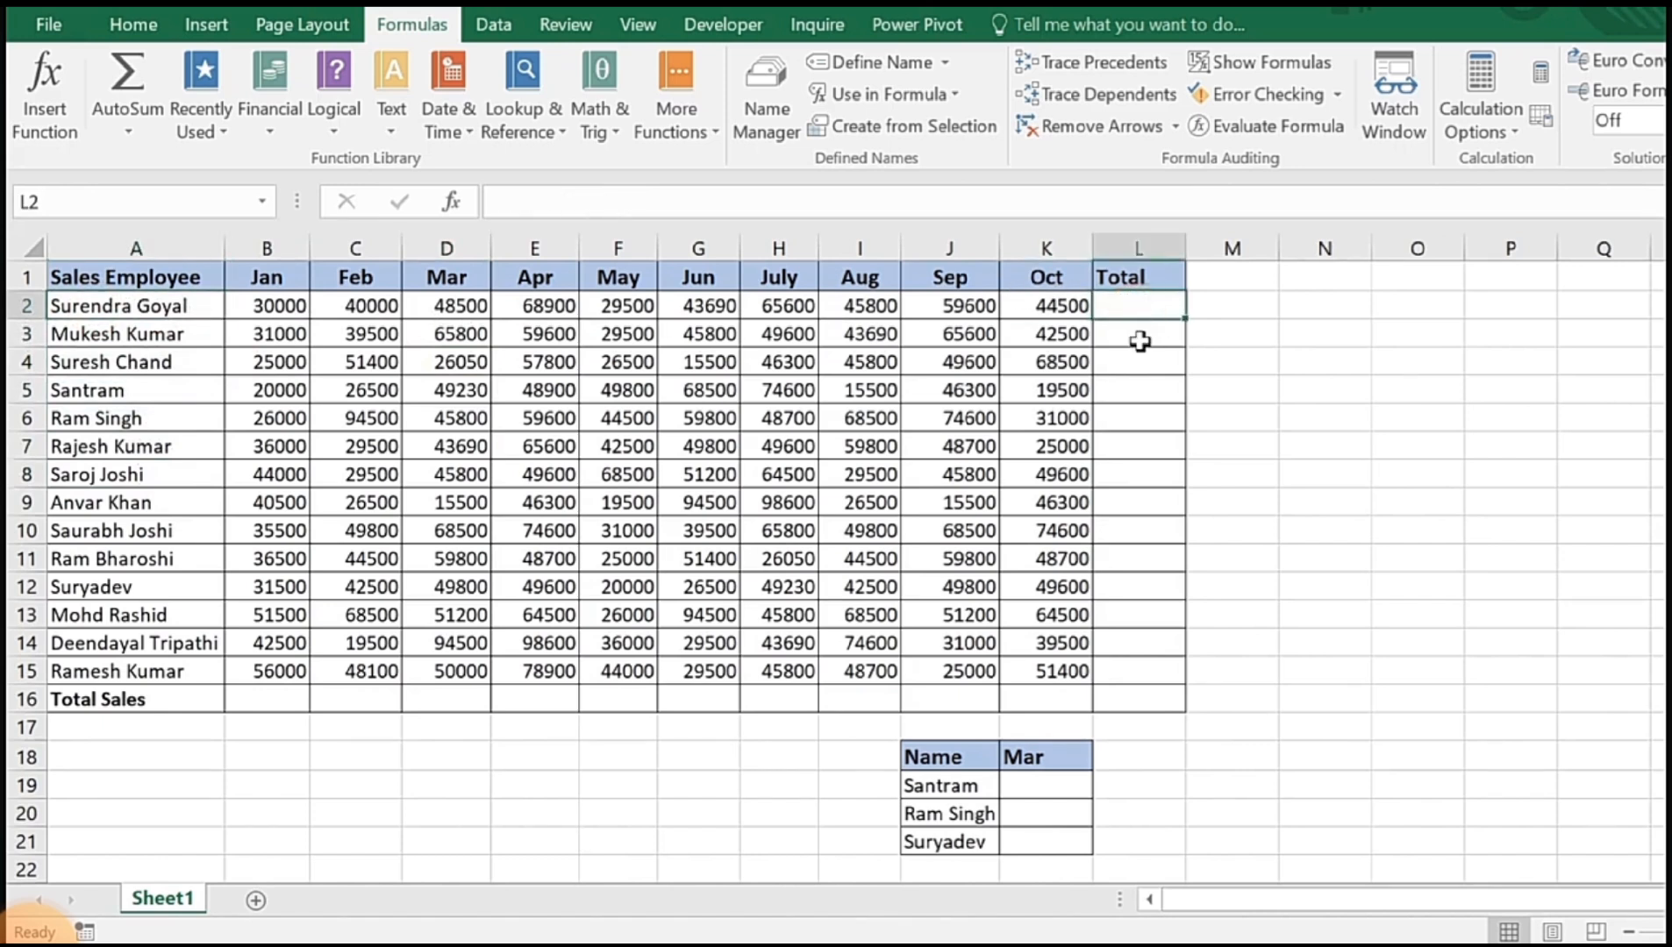
pyautogui.click(250, 443)
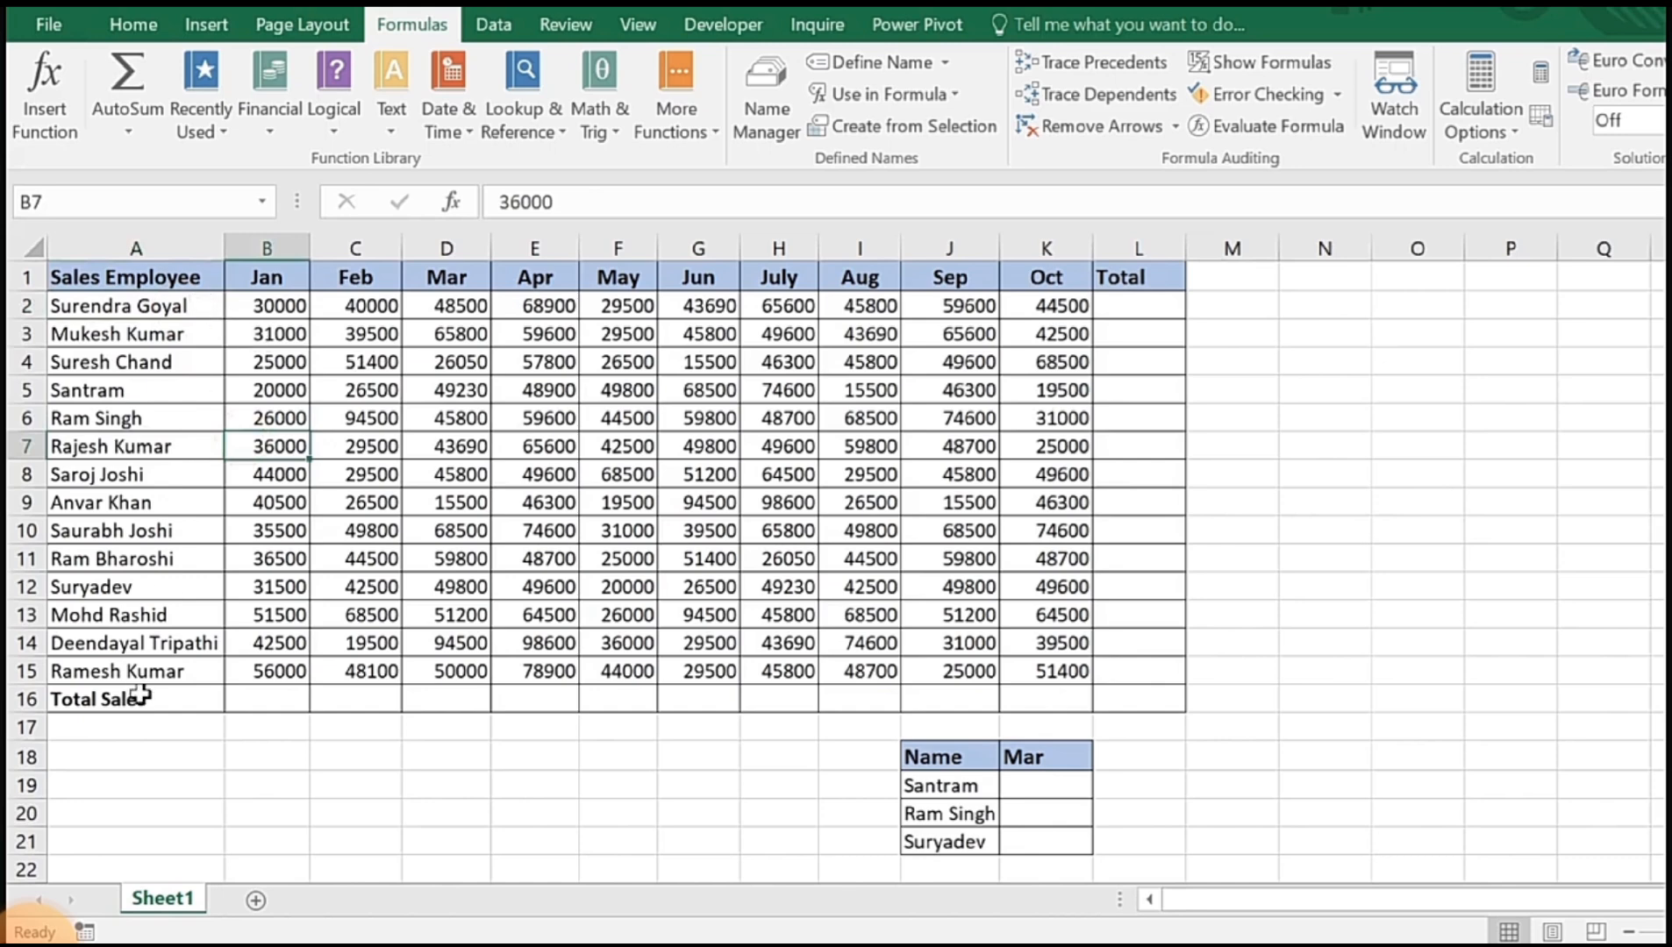
pyautogui.click(548, 388)
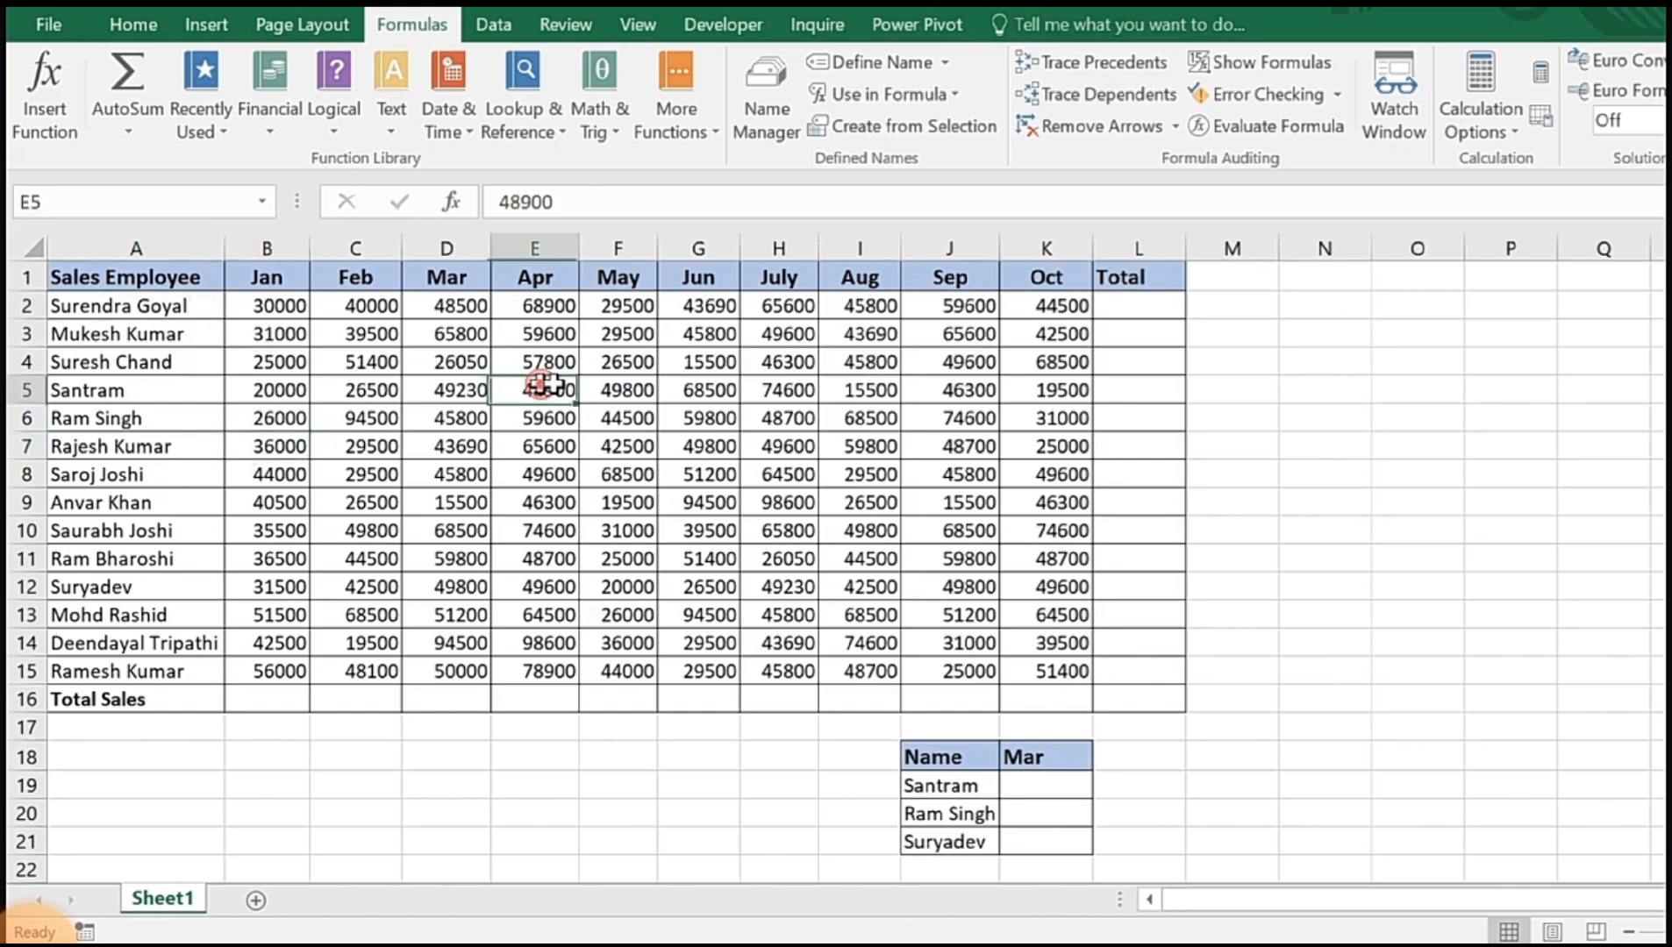
# Step: Create names for A1:K15 from its top row and left column, replacing the existing Jan, Feb and Mar definitions
pyautogui.moveTo(170, 285); pyautogui.dragTo(1033, 627)
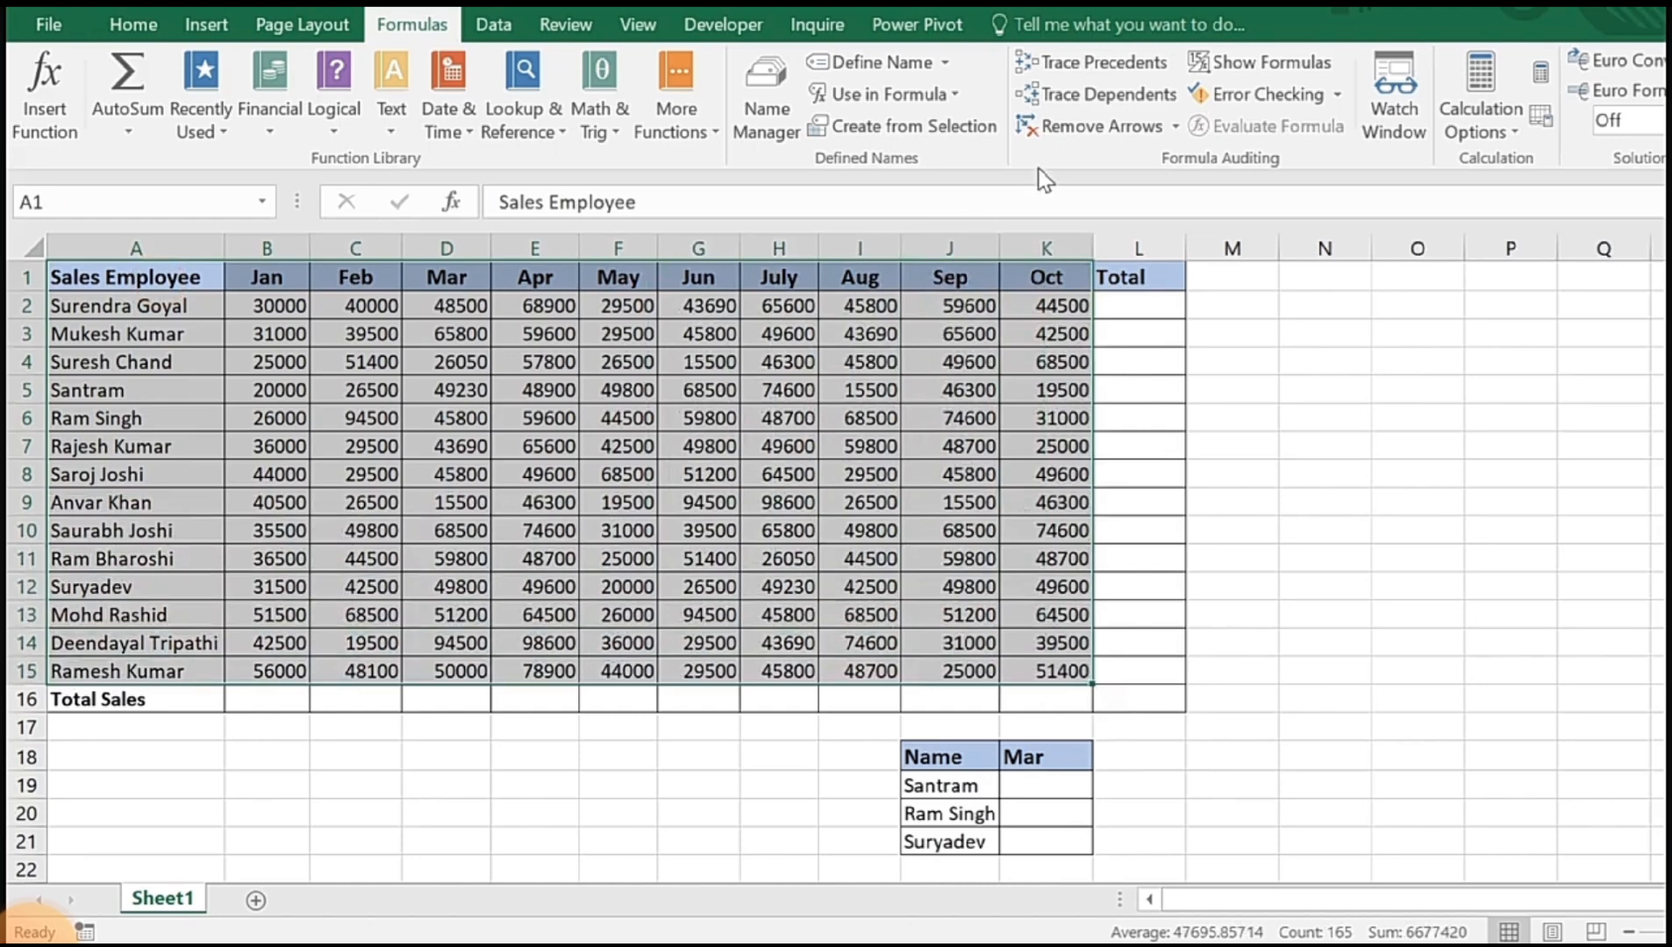
pyautogui.click(967, 128)
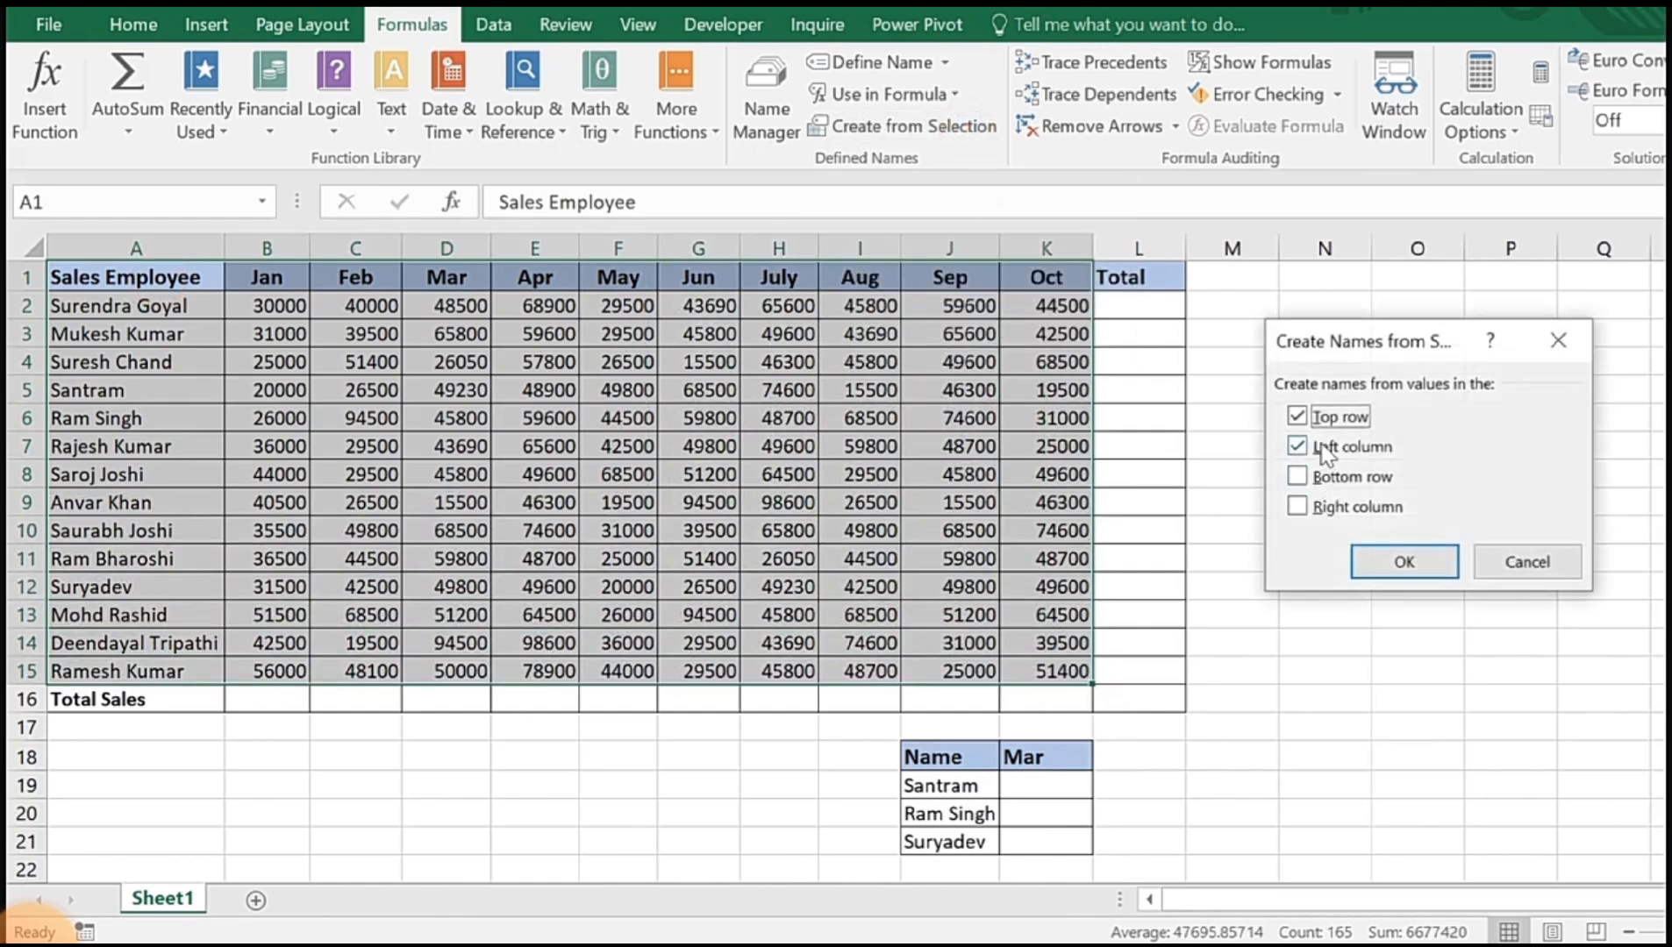
pyautogui.moveTo(1414, 351); pyautogui.dragTo(1336, 327)
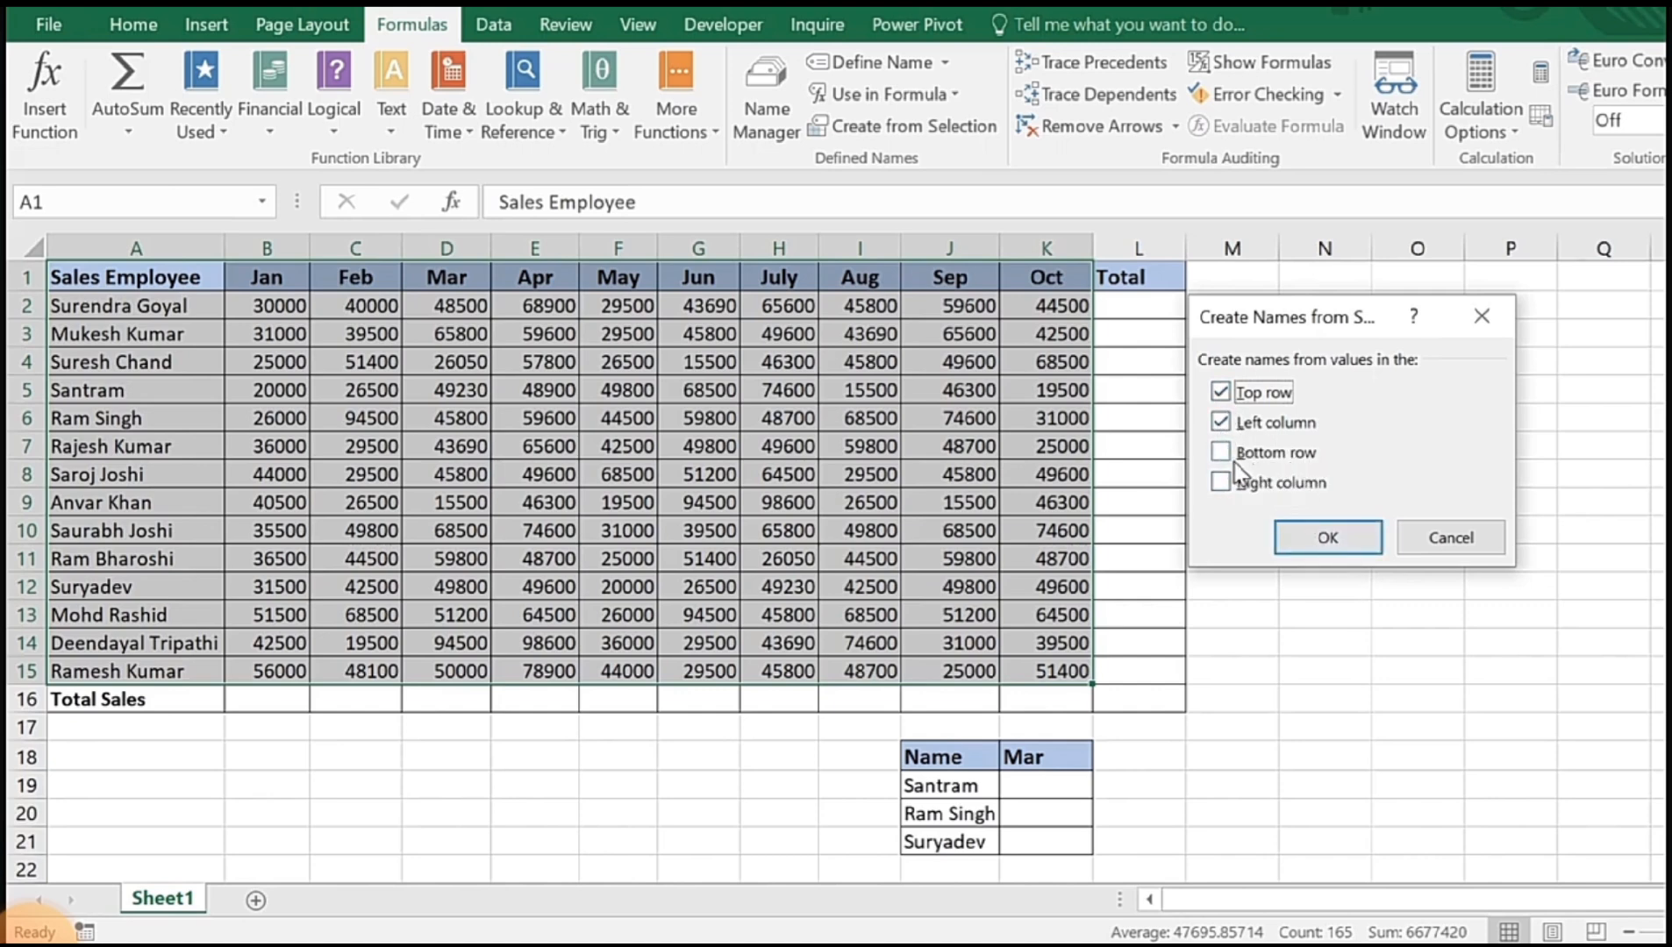
pyautogui.click(1328, 539)
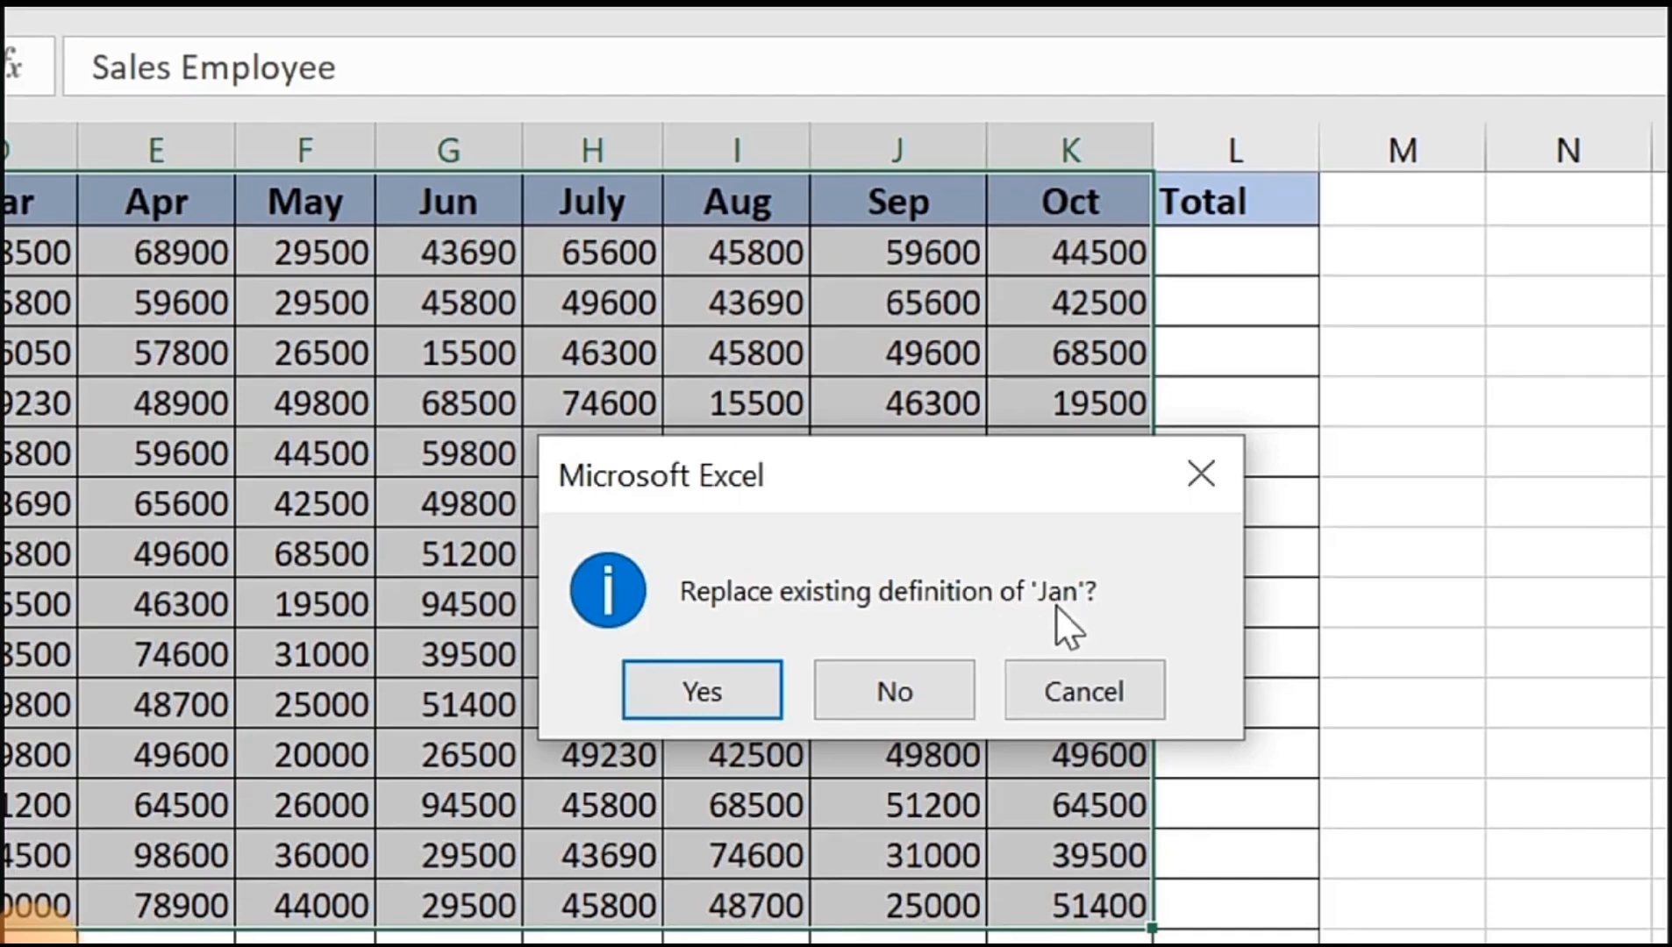
pyautogui.click(712, 692)
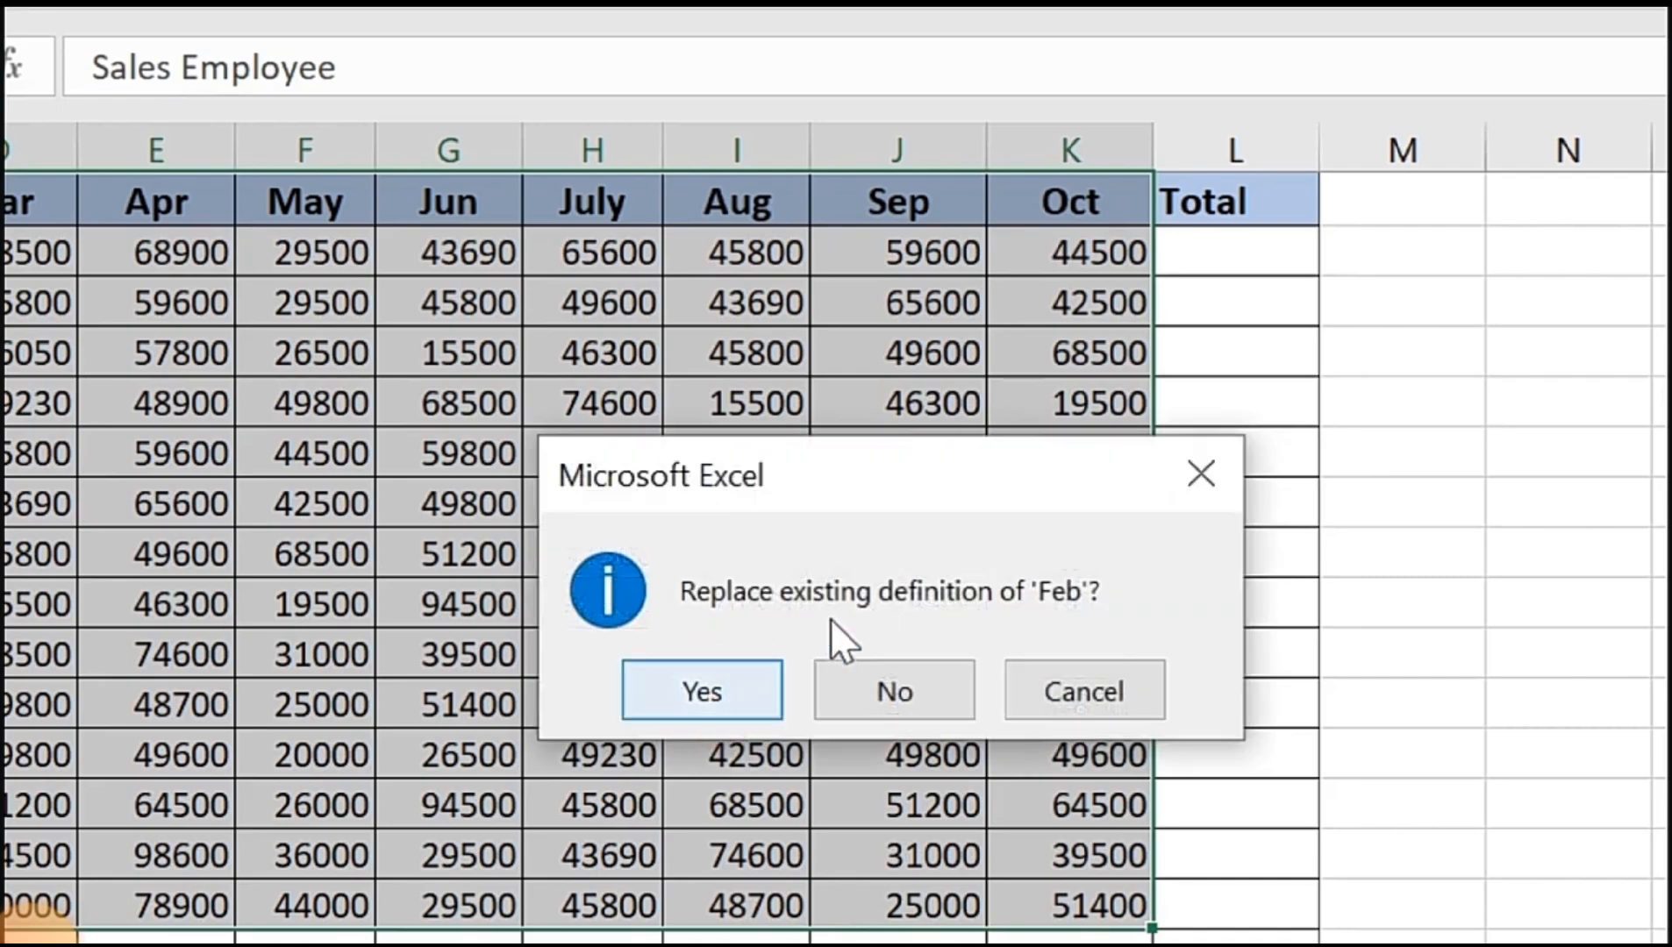
pyautogui.click(760, 692)
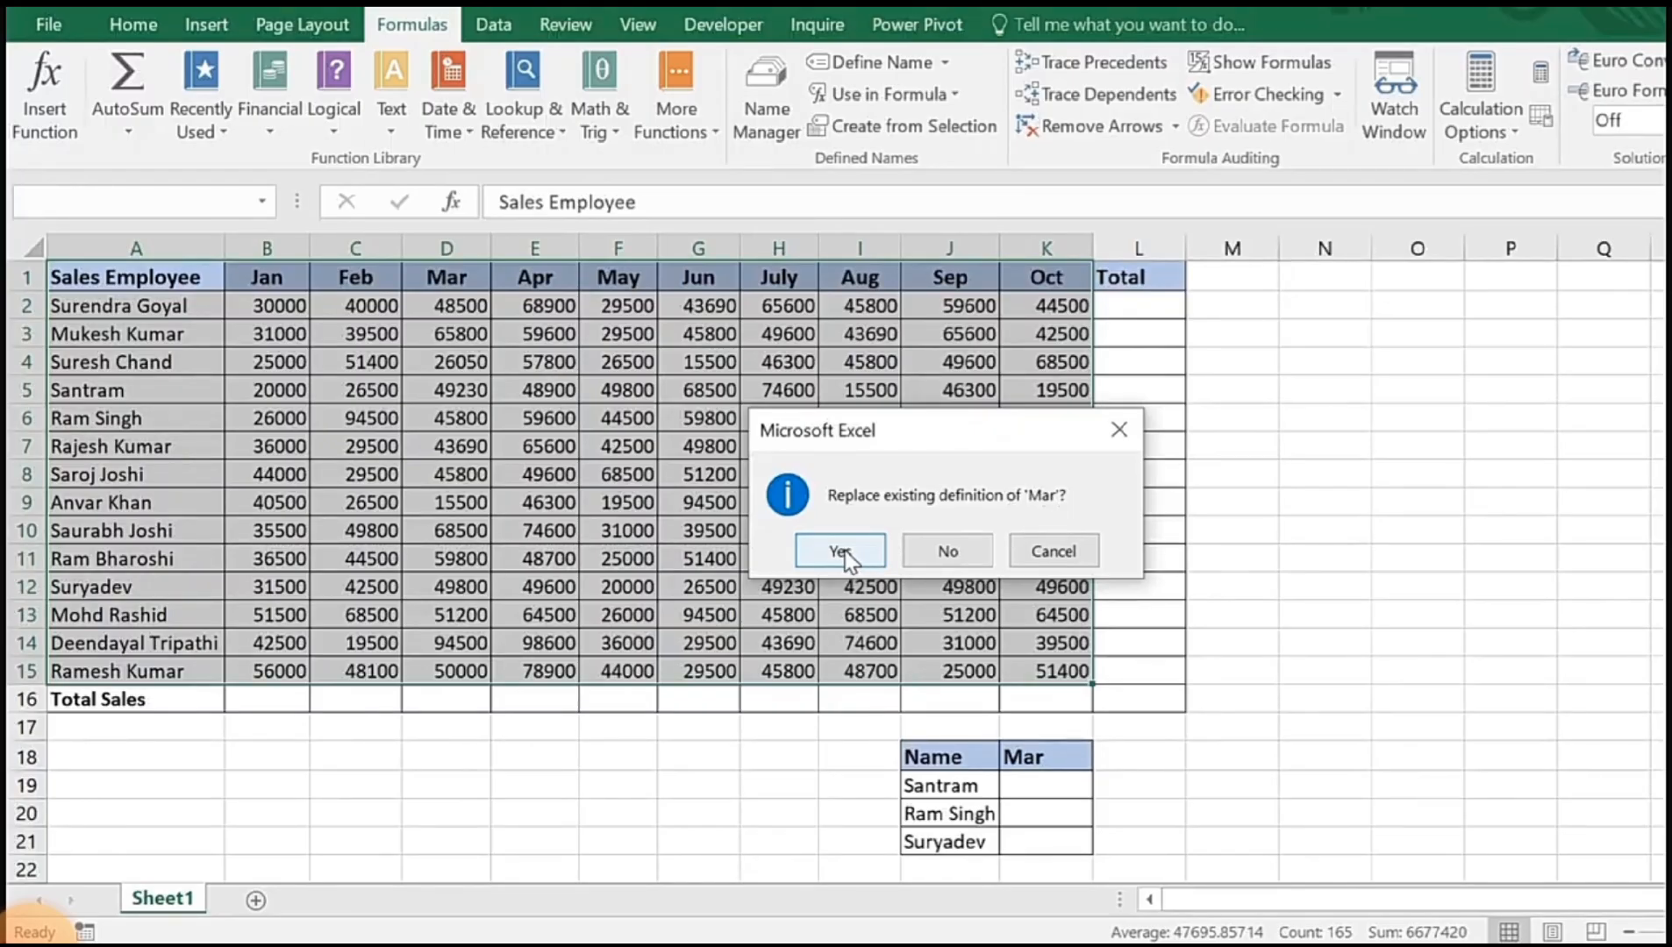
pyautogui.click(844, 550)
pyautogui.click(664, 409)
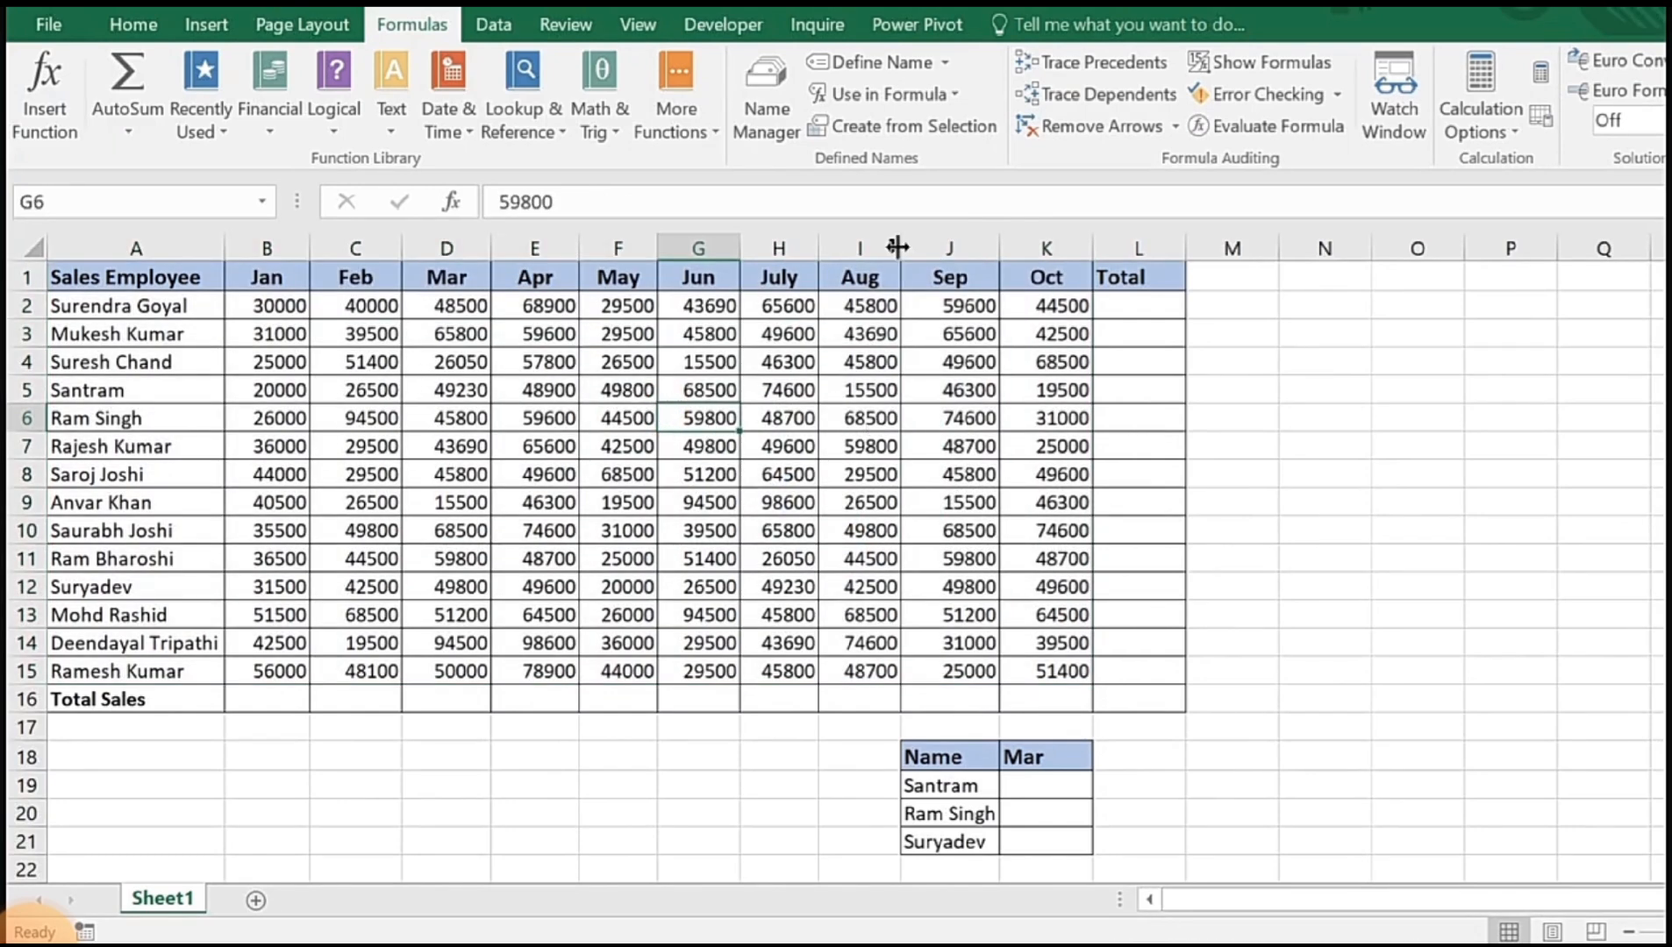
# Step: Check the created names by jumping to the employee range in row 7 and viewing the names offered for formulas
pyautogui.click(262, 202)
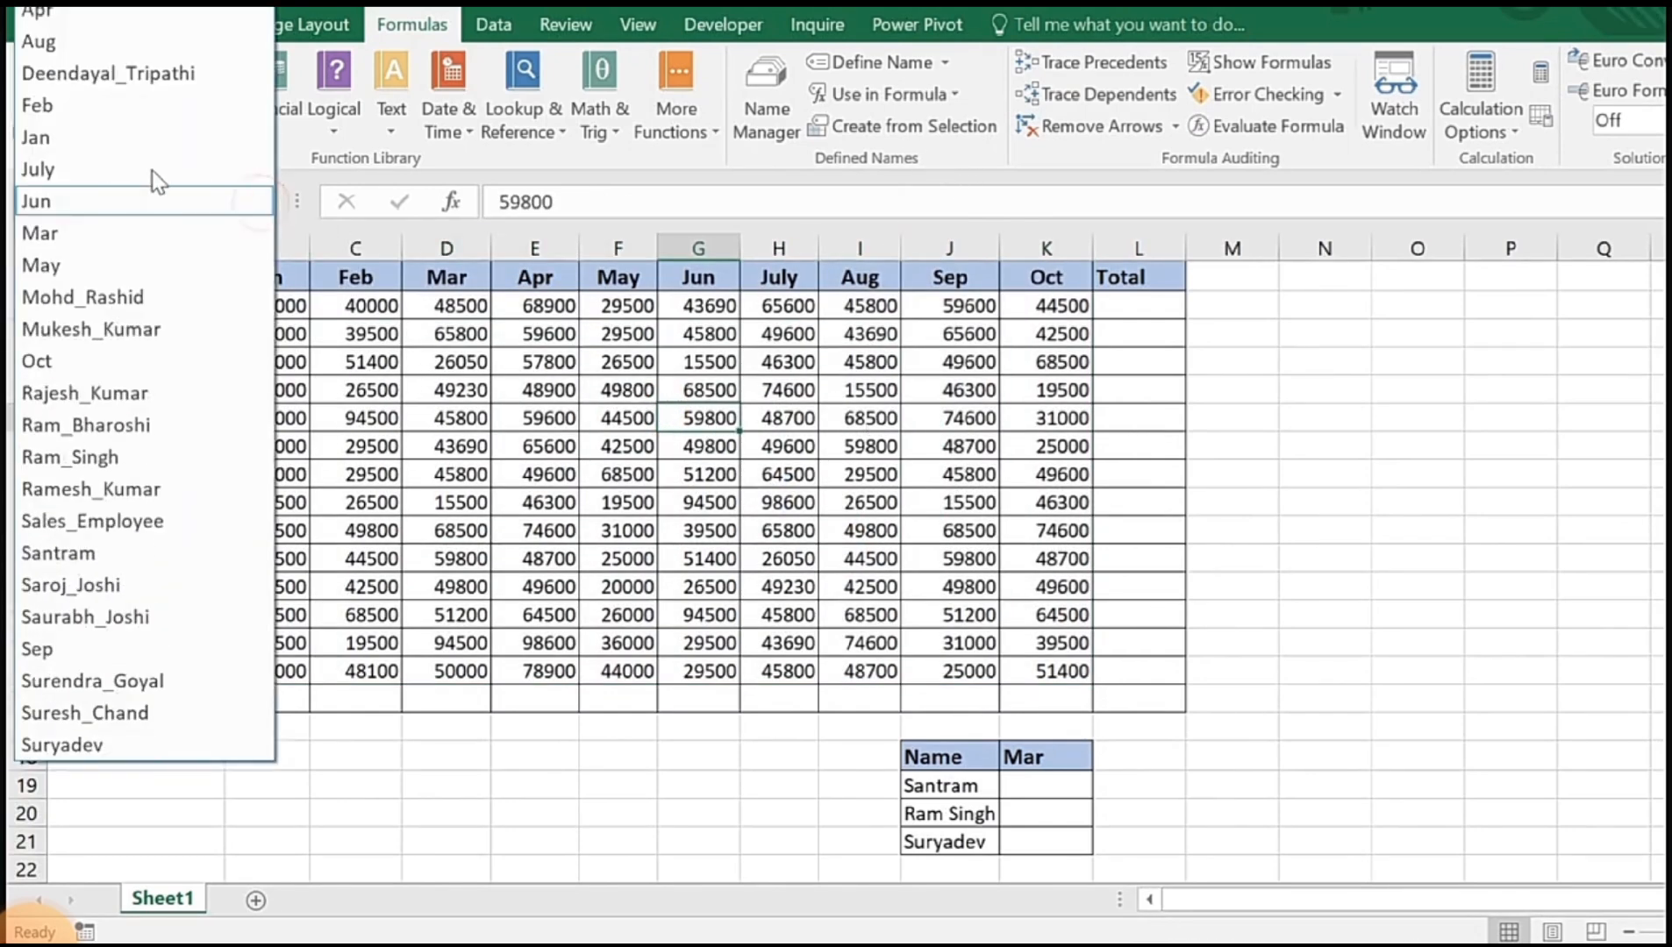
pyautogui.click(87, 397)
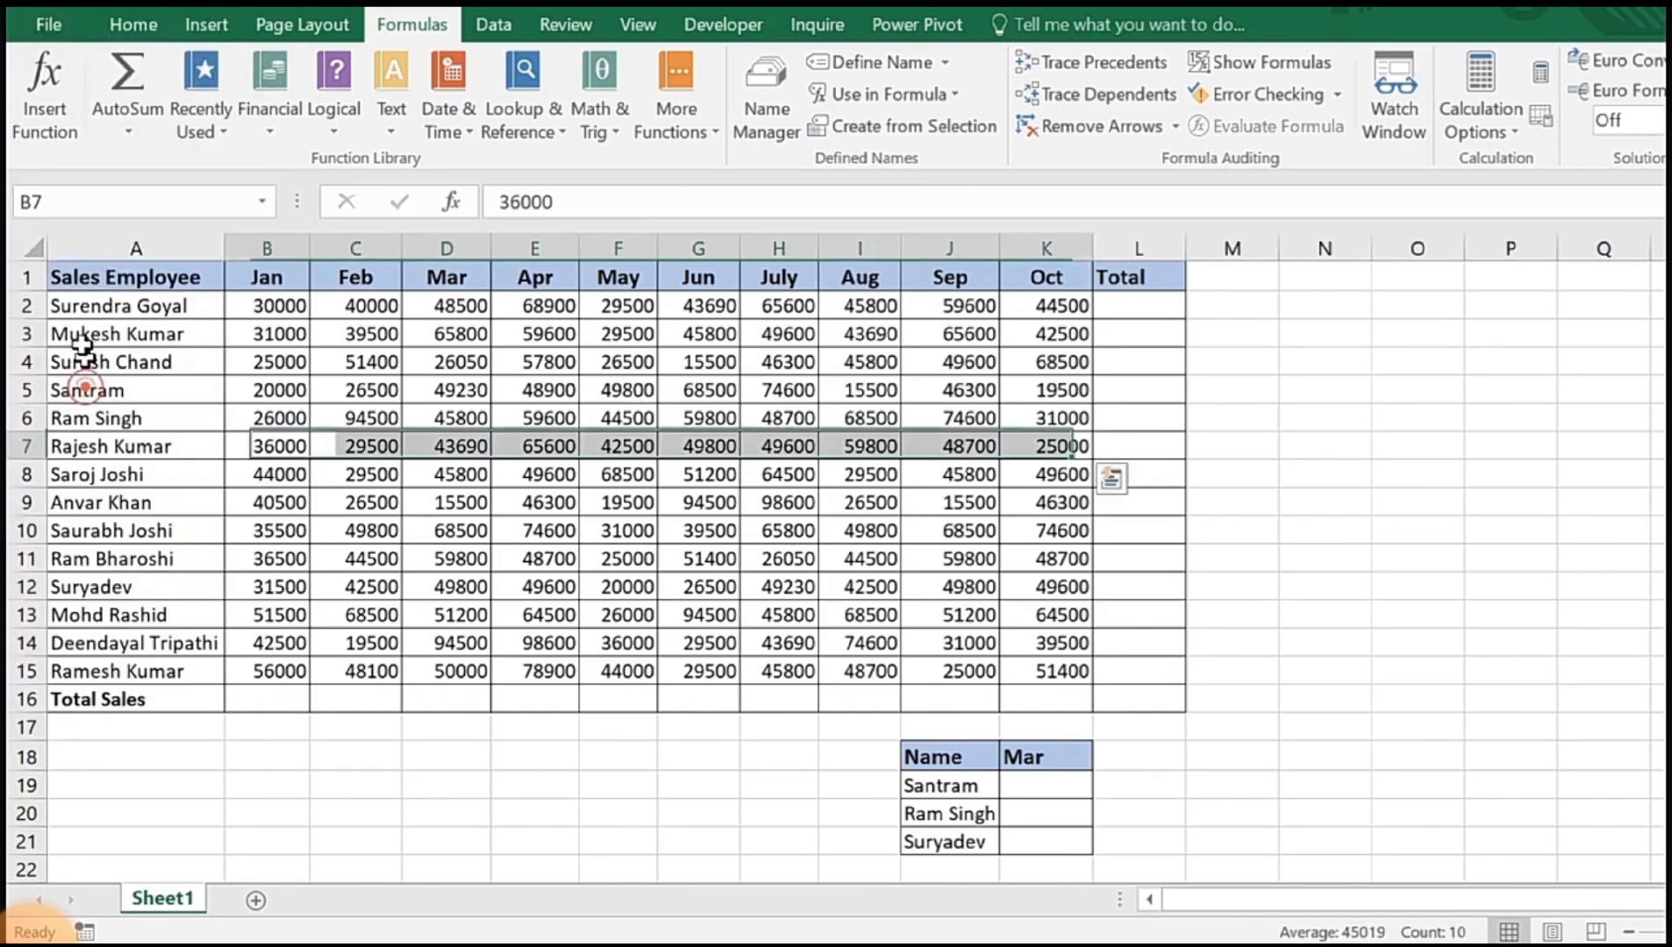
pyautogui.click(535, 418)
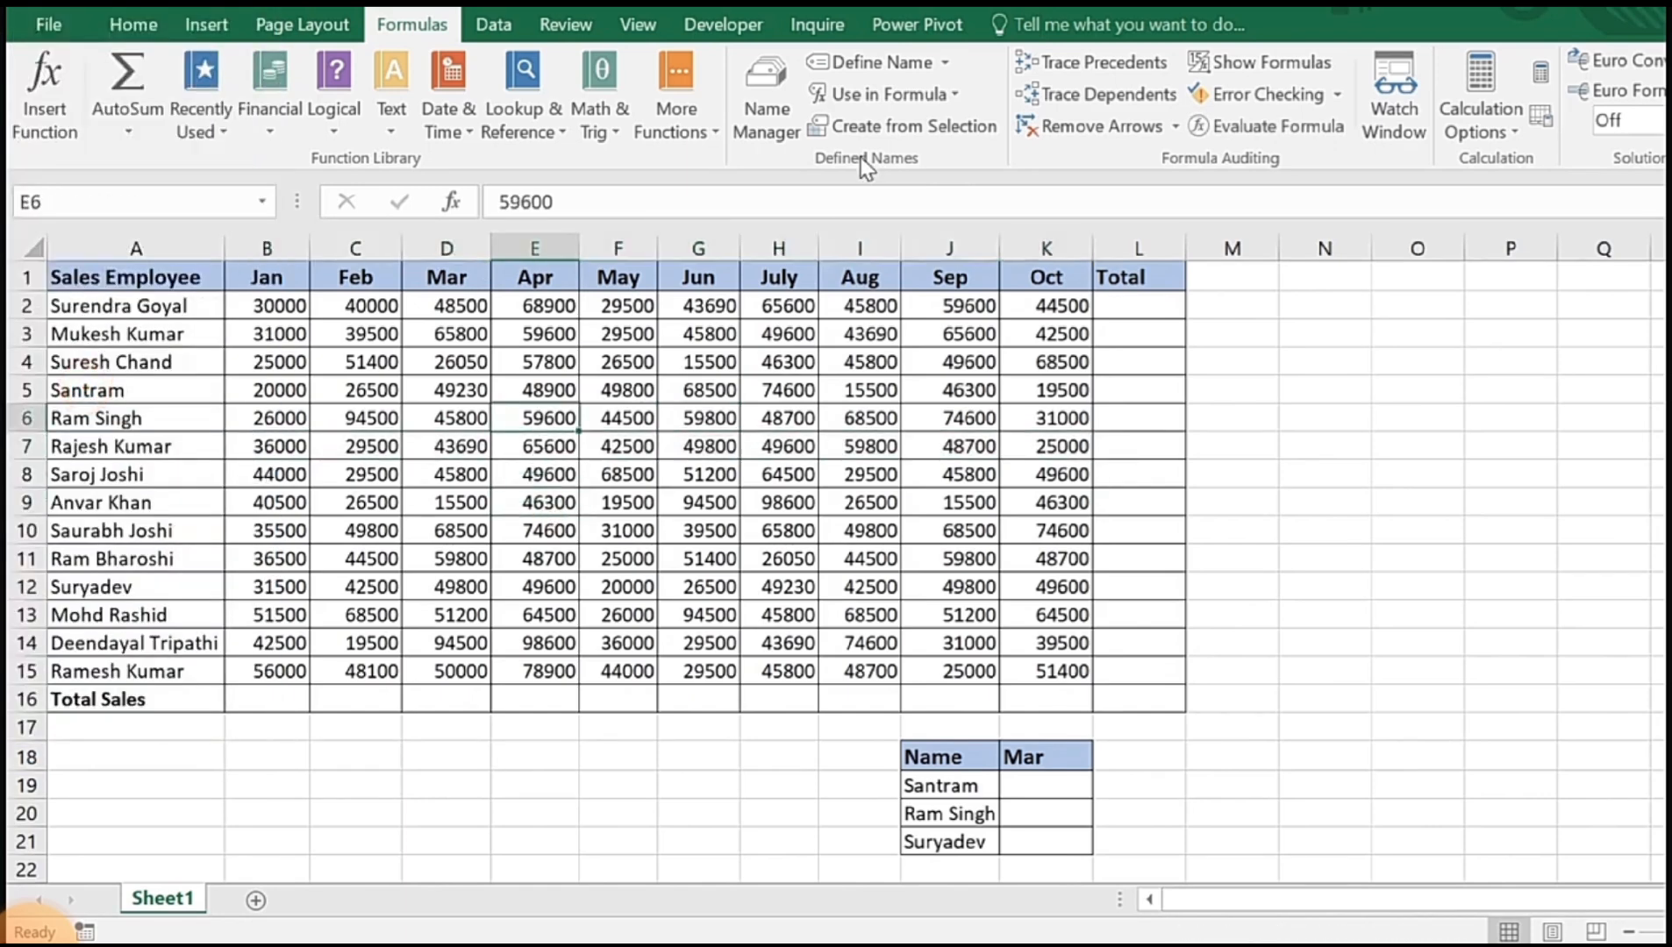
pyautogui.click(929, 94)
pyautogui.moveTo(1006, 280); pyautogui.dragTo(1033, 522)
pyautogui.click(1286, 463)
pyautogui.moveTo(272, 306); pyautogui.dragTo(653, 570)
pyautogui.click(706, 614)
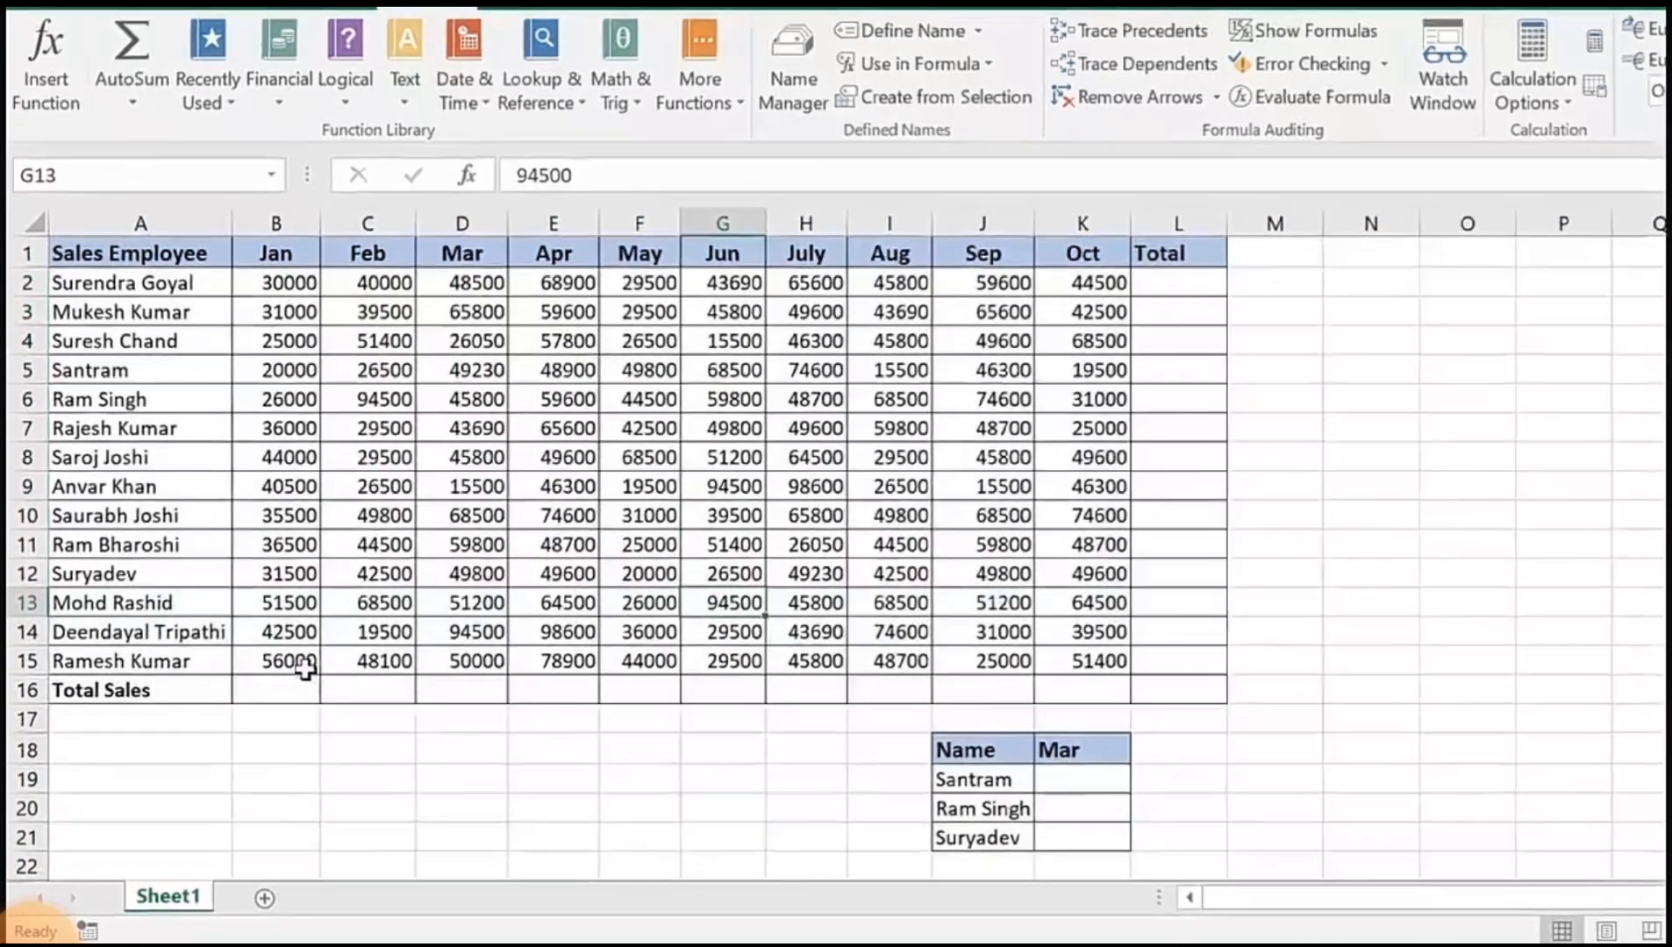
# Step: Total the January sales in B16 with =SUM(jan)
pyautogui.click(267, 699)
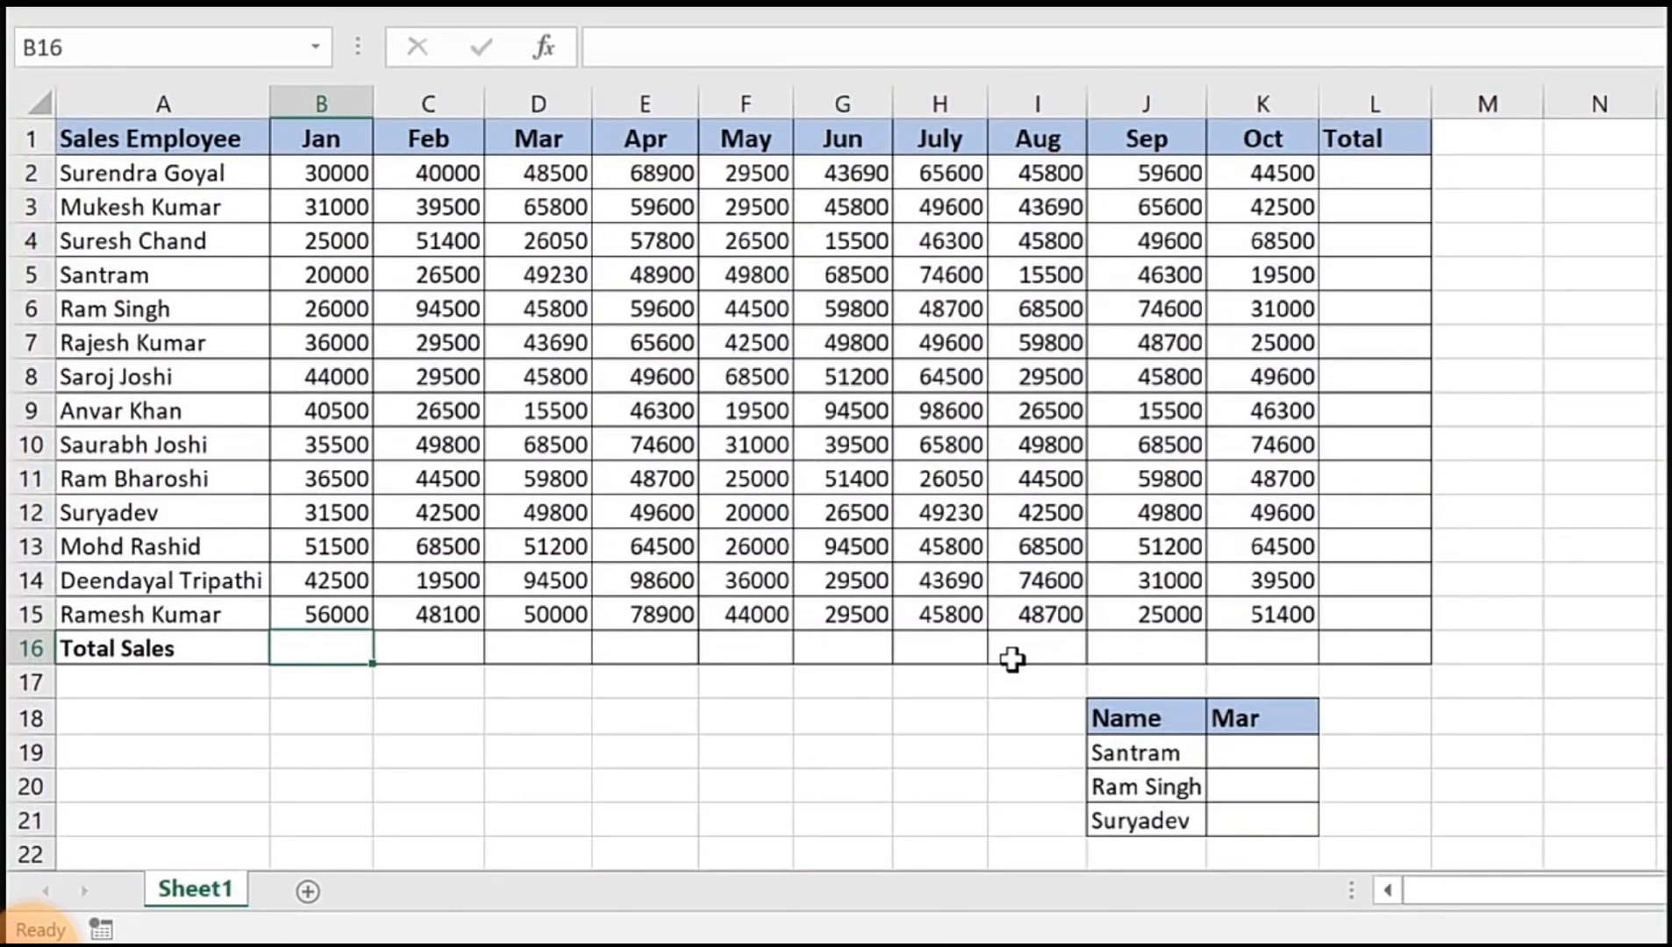
pyautogui.write('=sum')
pyautogui.press('Tab')
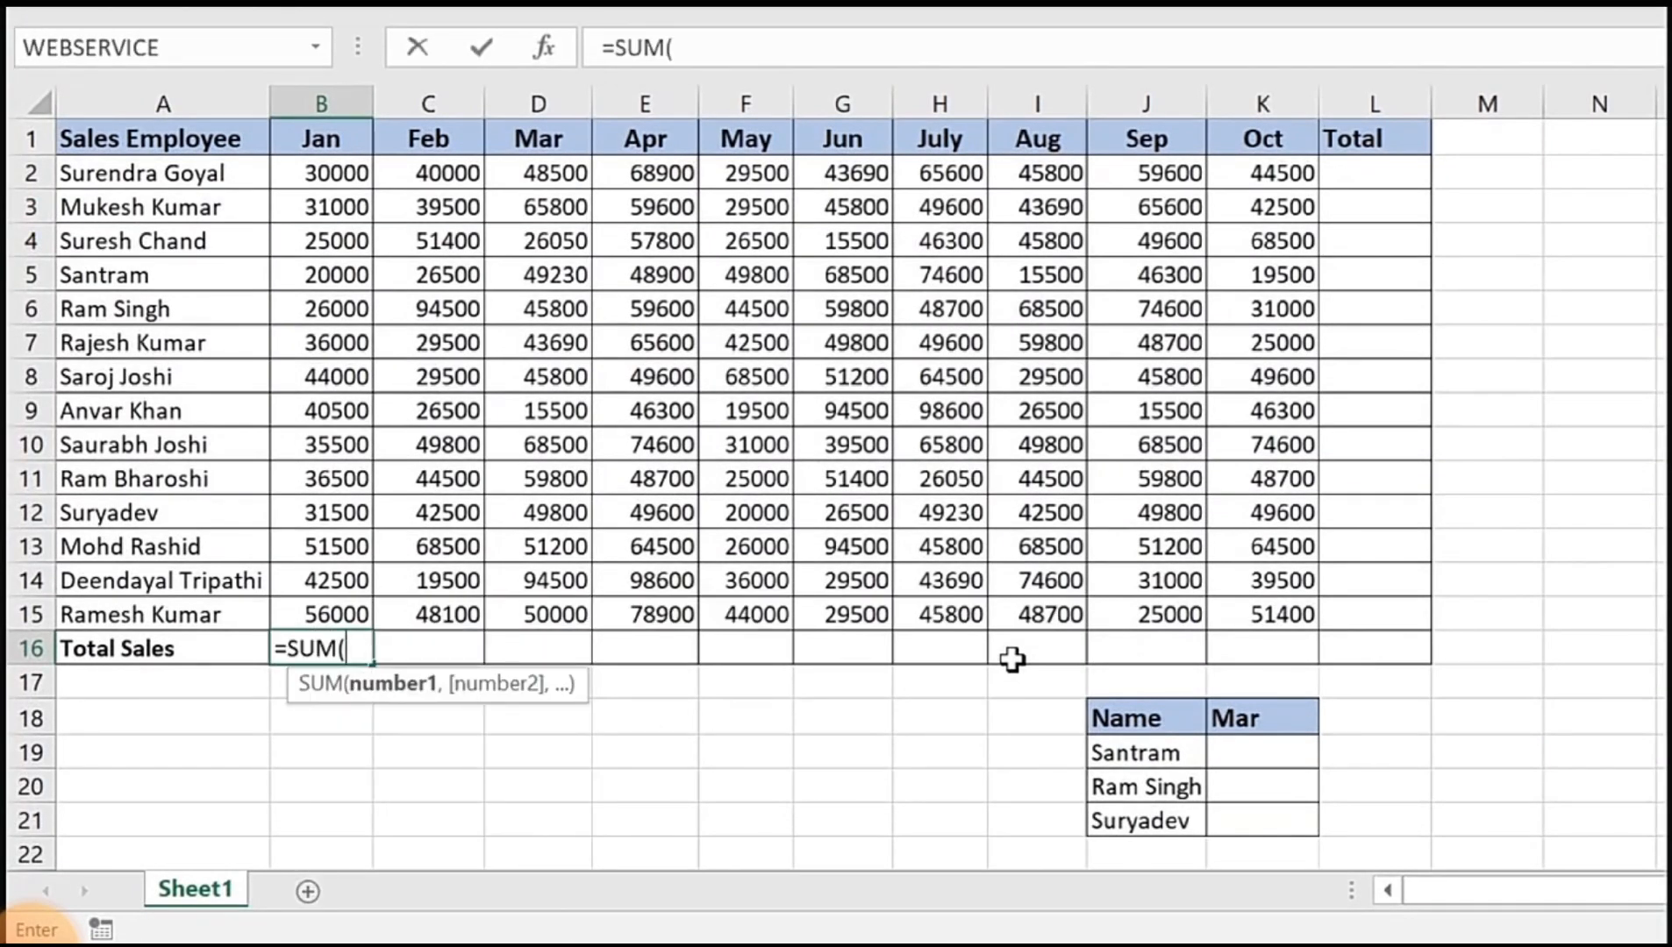
pyautogui.write('jan)')
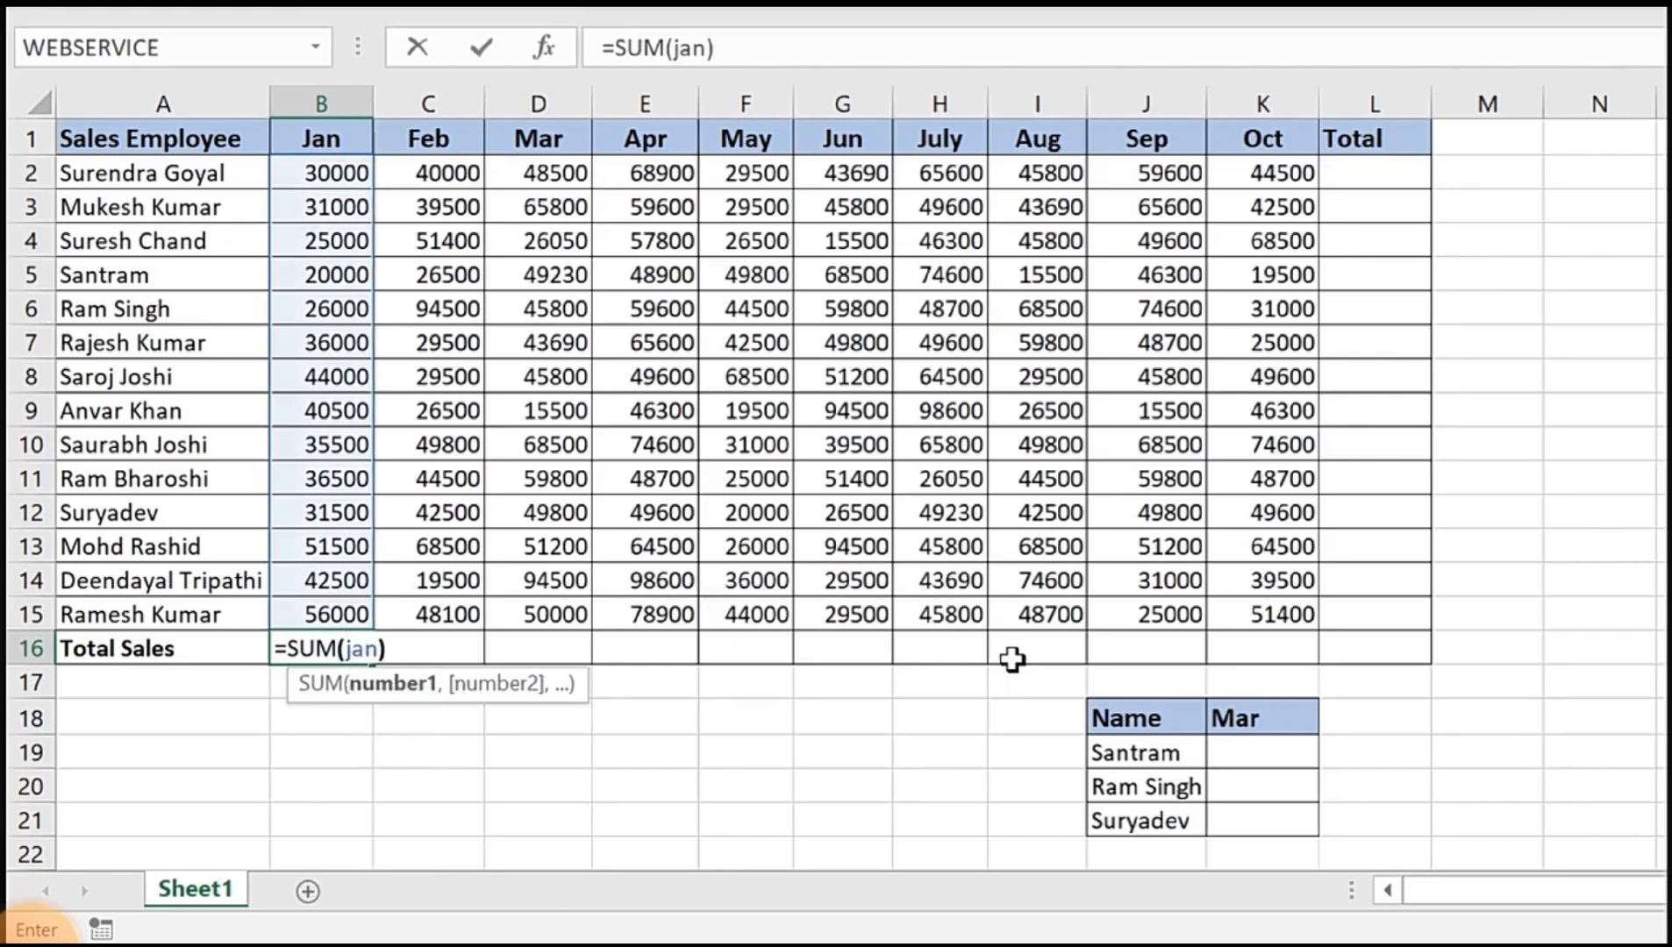
pyautogui.press('Return')
# Step: Total the February sales in C16 with =SUM(feb)
pyautogui.press('Right')
pyautogui.press('Up')
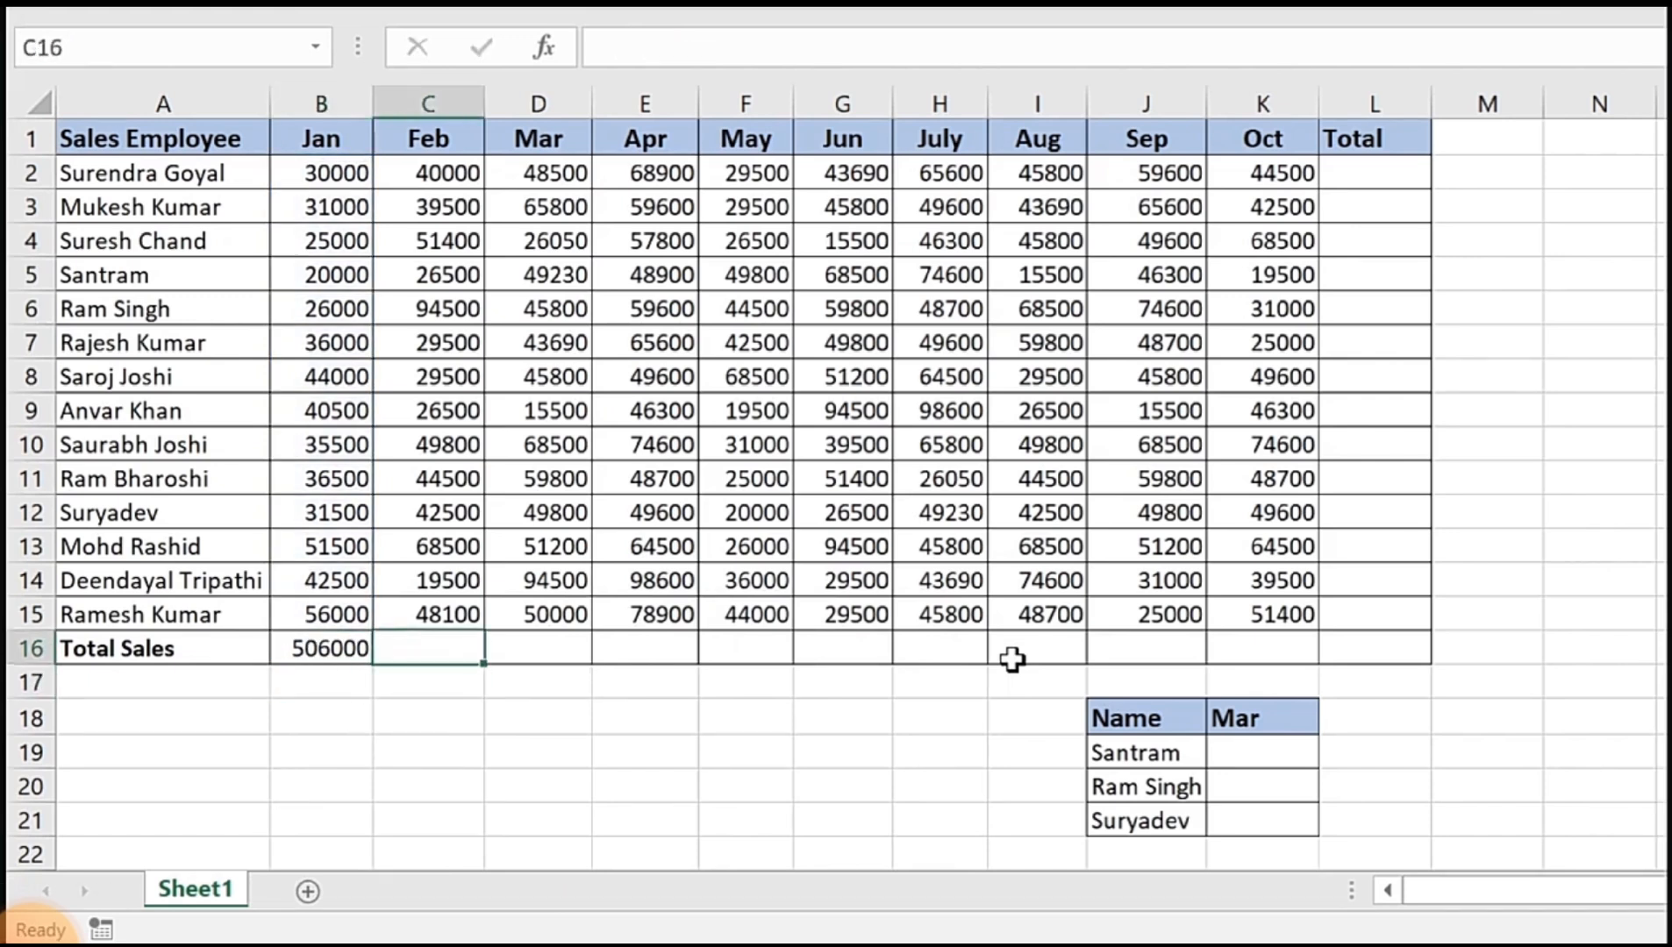
pyautogui.write('=')
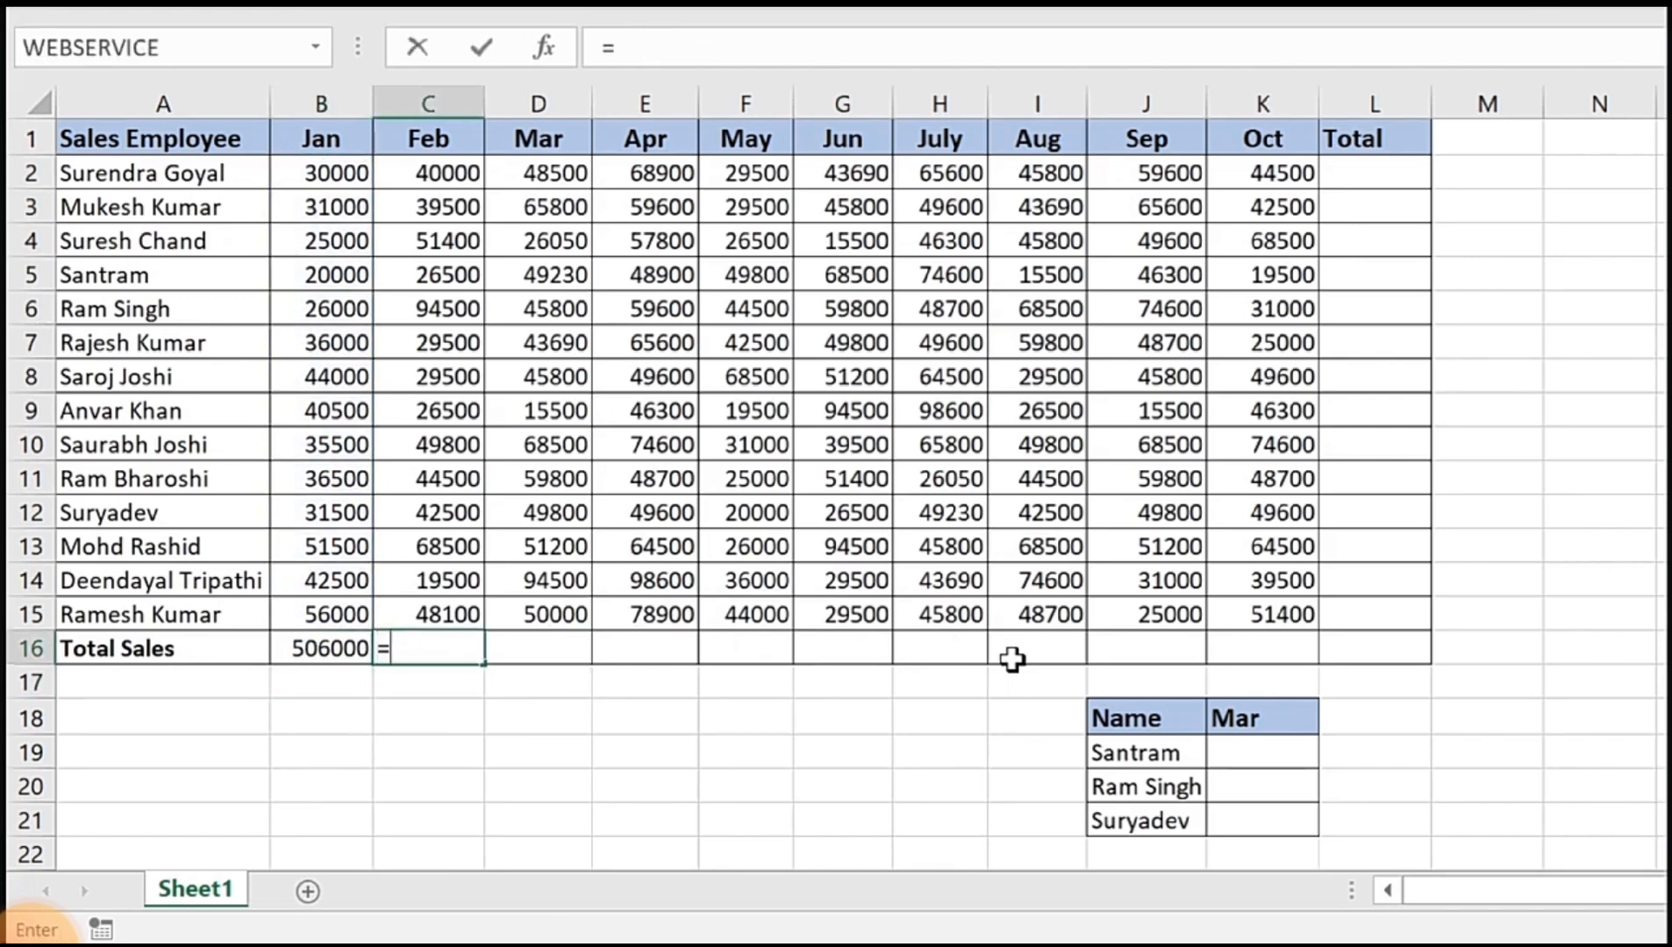
pyautogui.write('sum')
pyautogui.press('Tab')
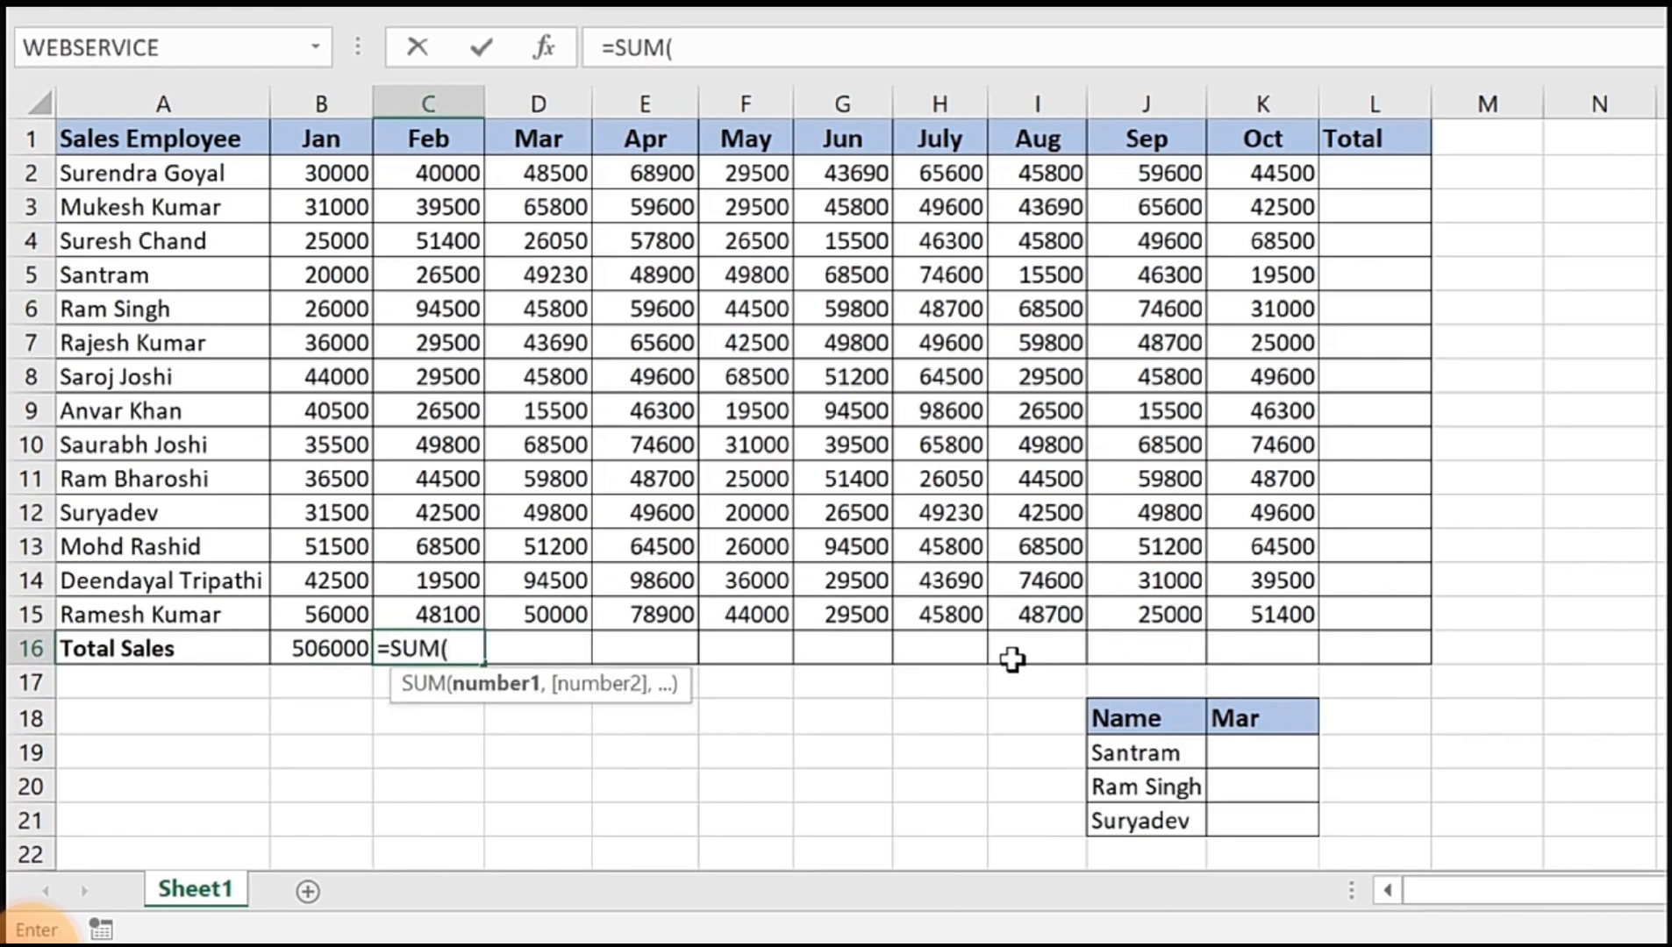
pyautogui.write('feb)')
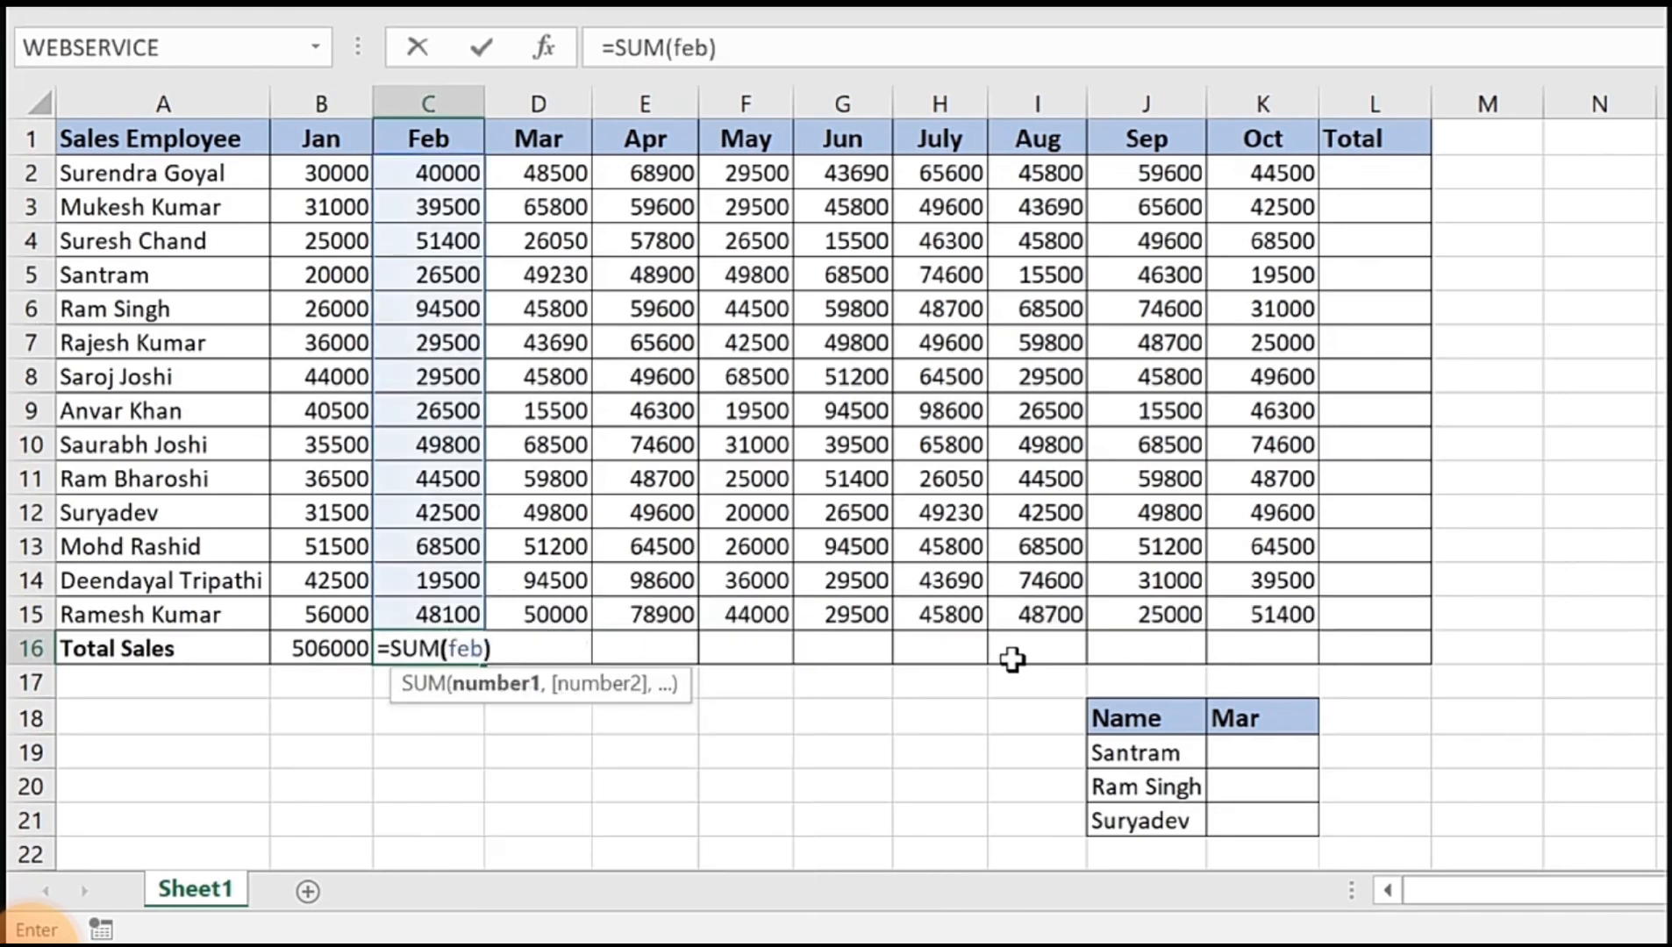
pyautogui.press('Return')
# Step: Total the March sales in D16 with =SUM(mar)
pyautogui.press('Right')
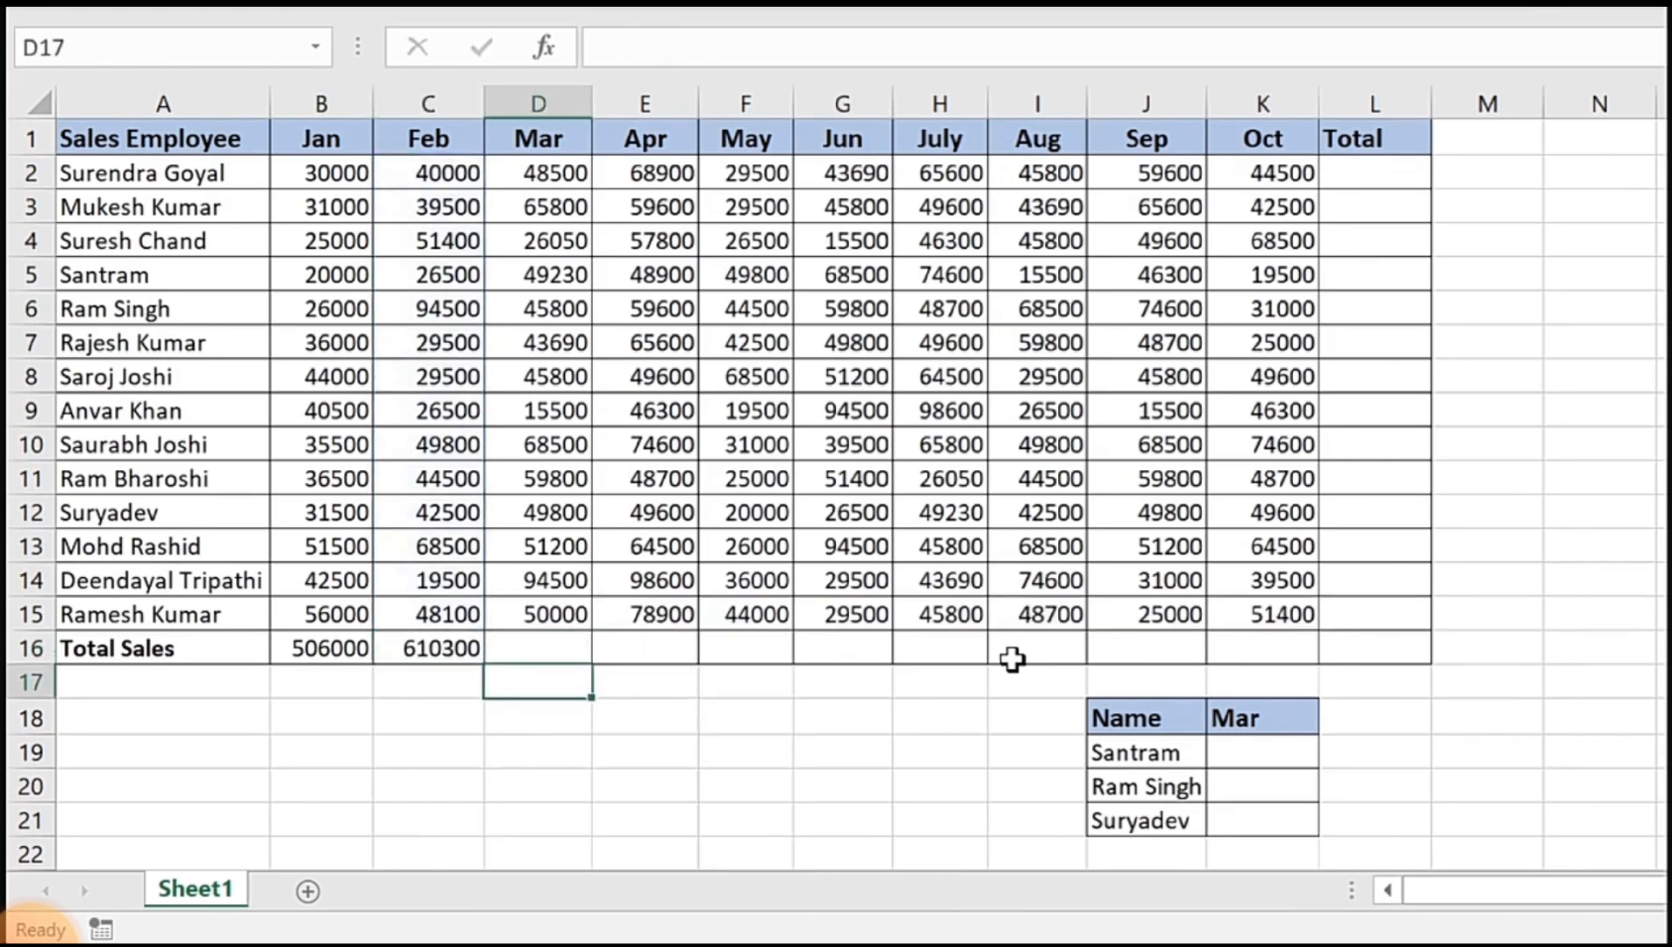
pyautogui.press('Up')
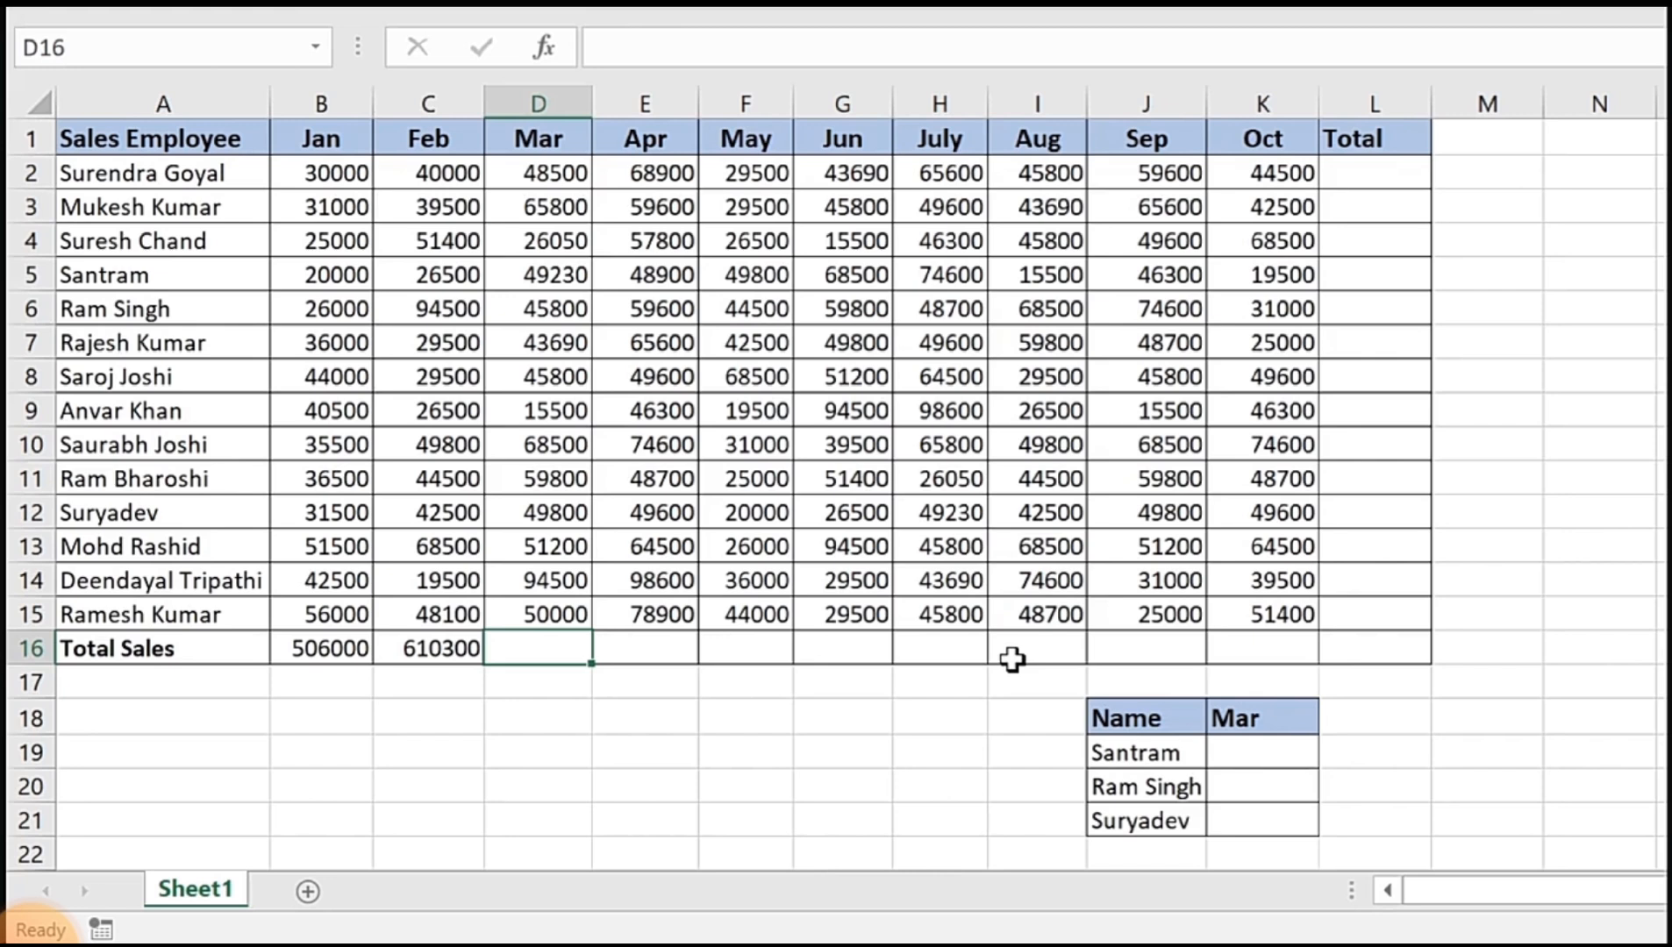
pyautogui.write('=')
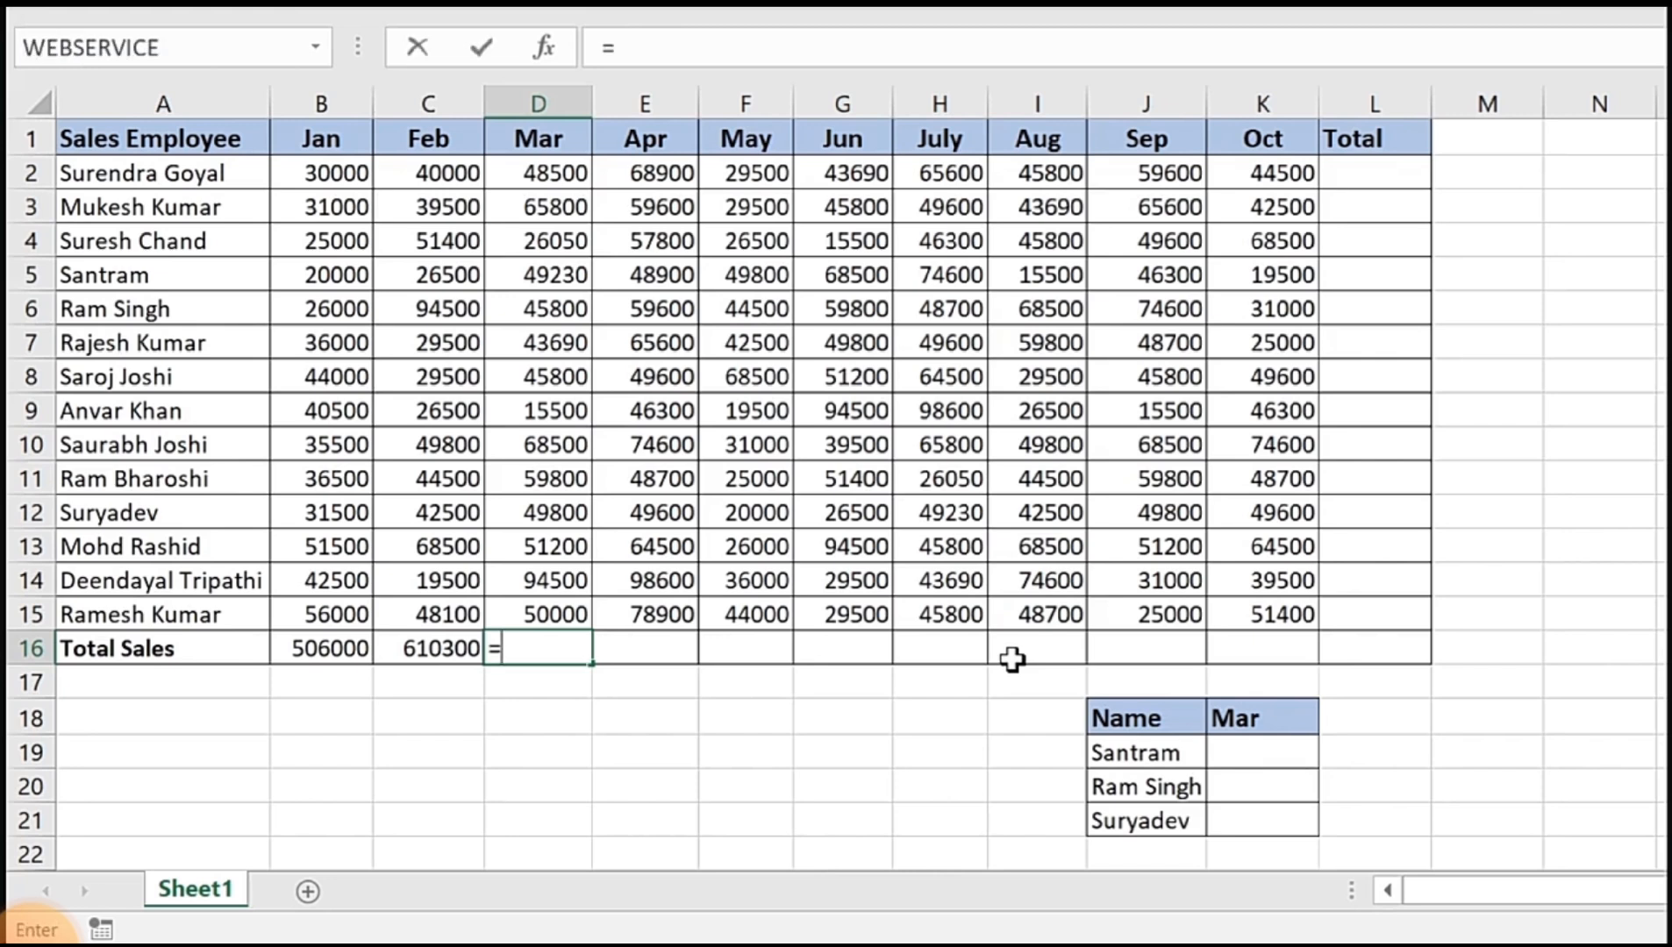
pyautogui.write('sum')
pyautogui.press('Tab')
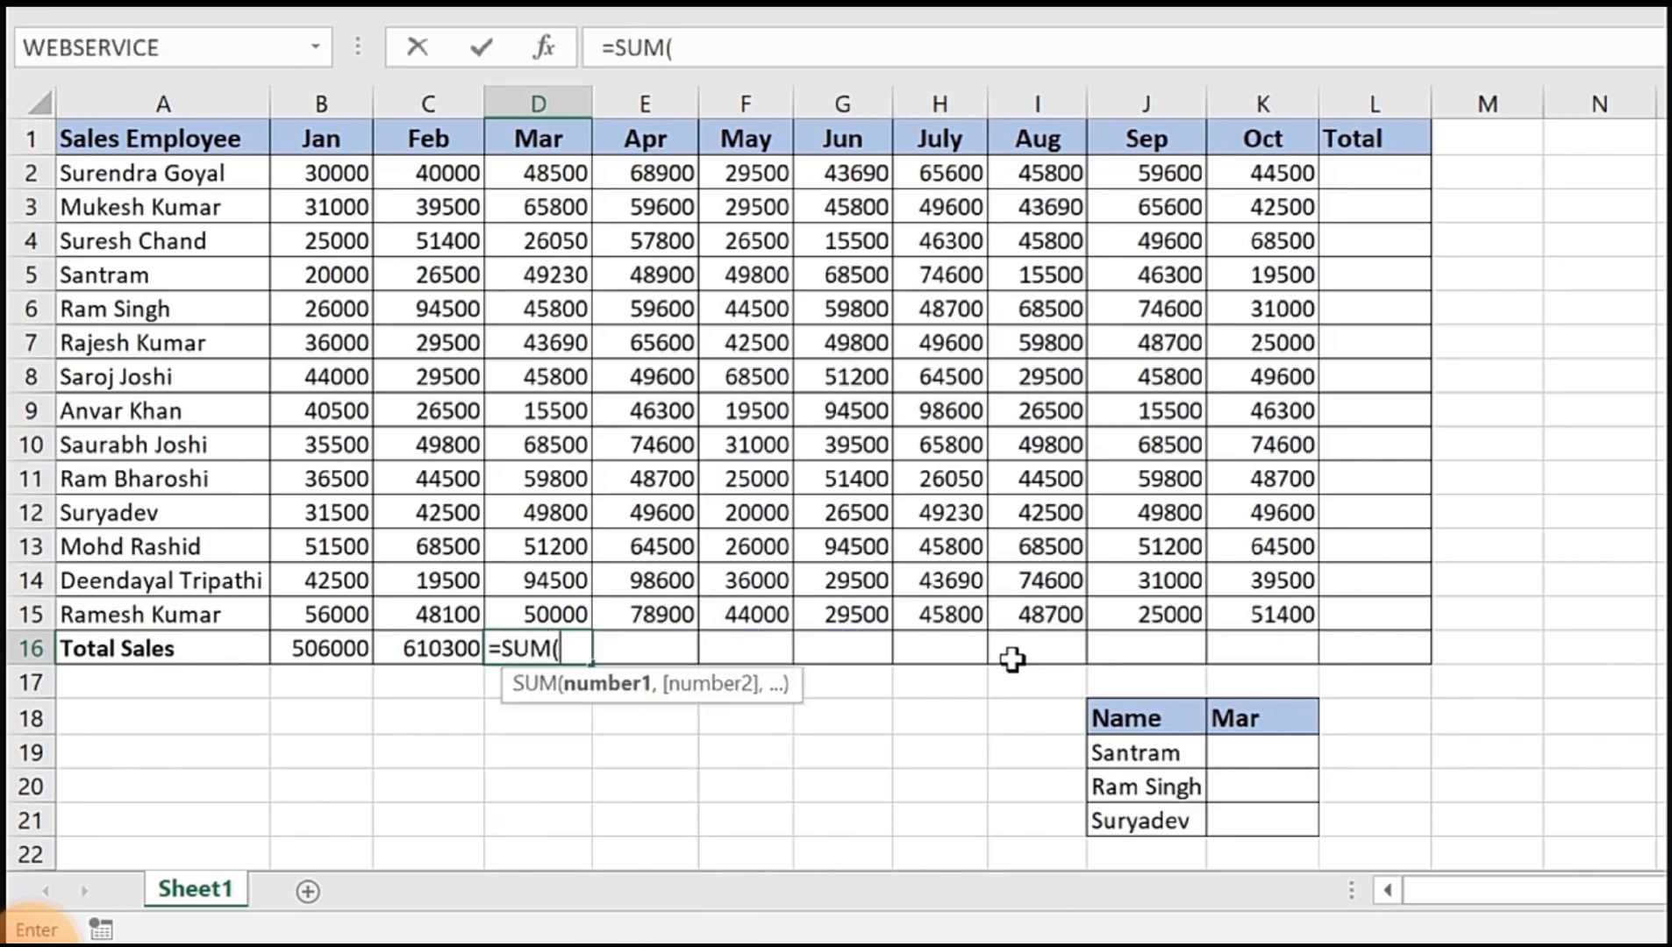
pyautogui.write('mar')
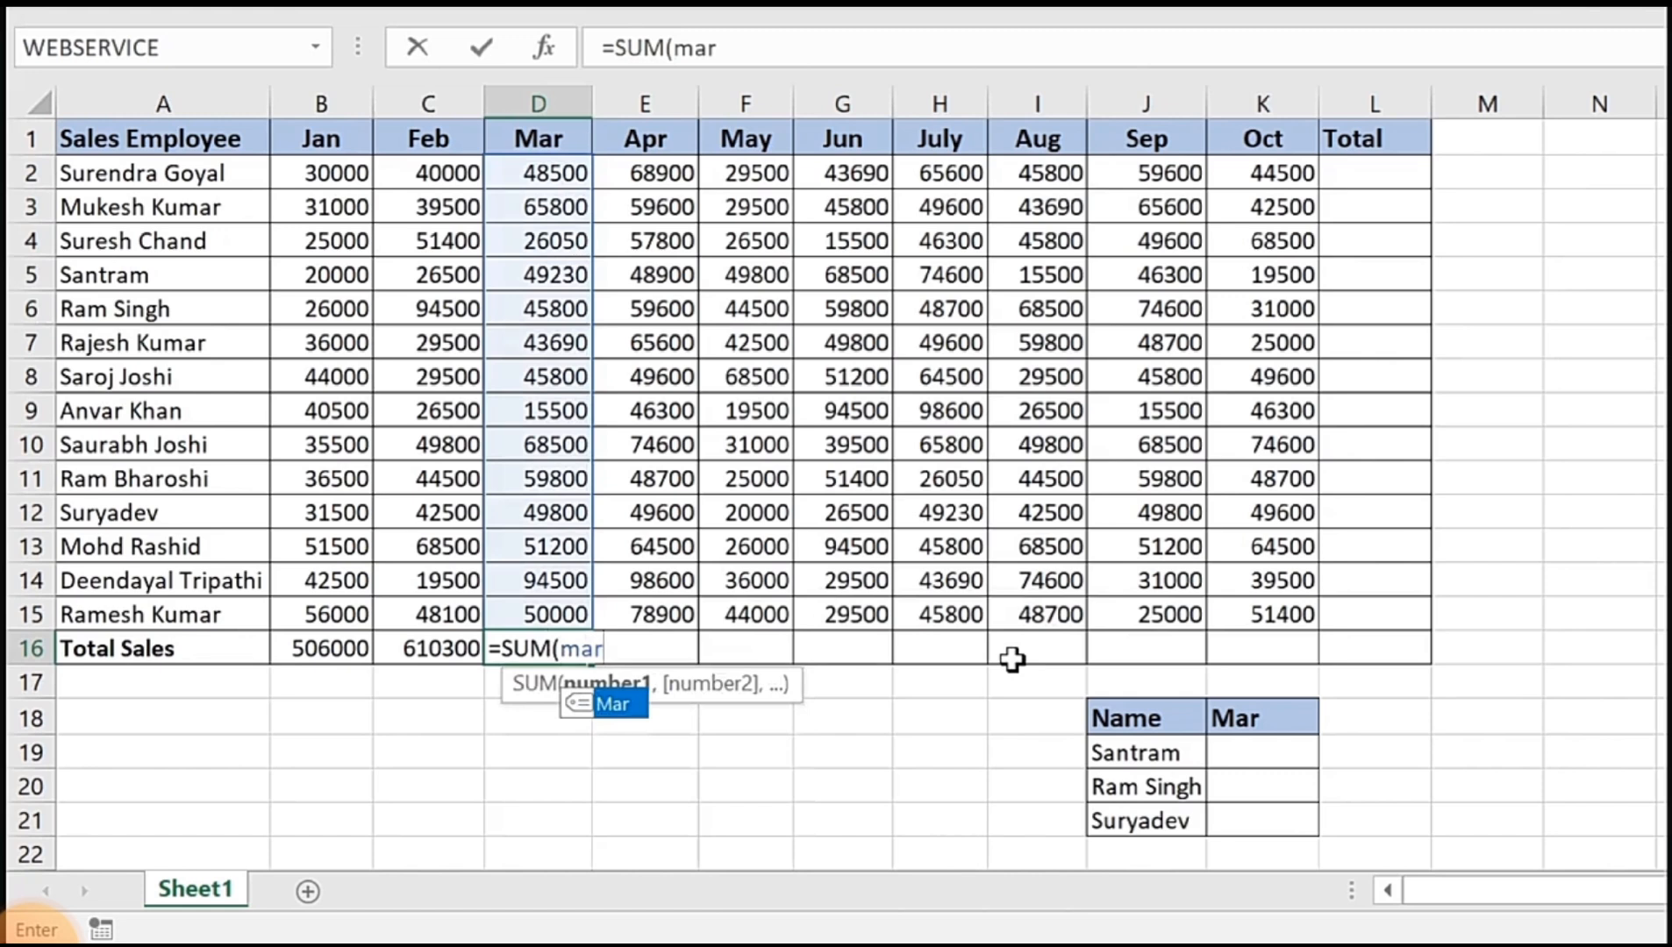
pyautogui.write(')')
pyautogui.press('Return')
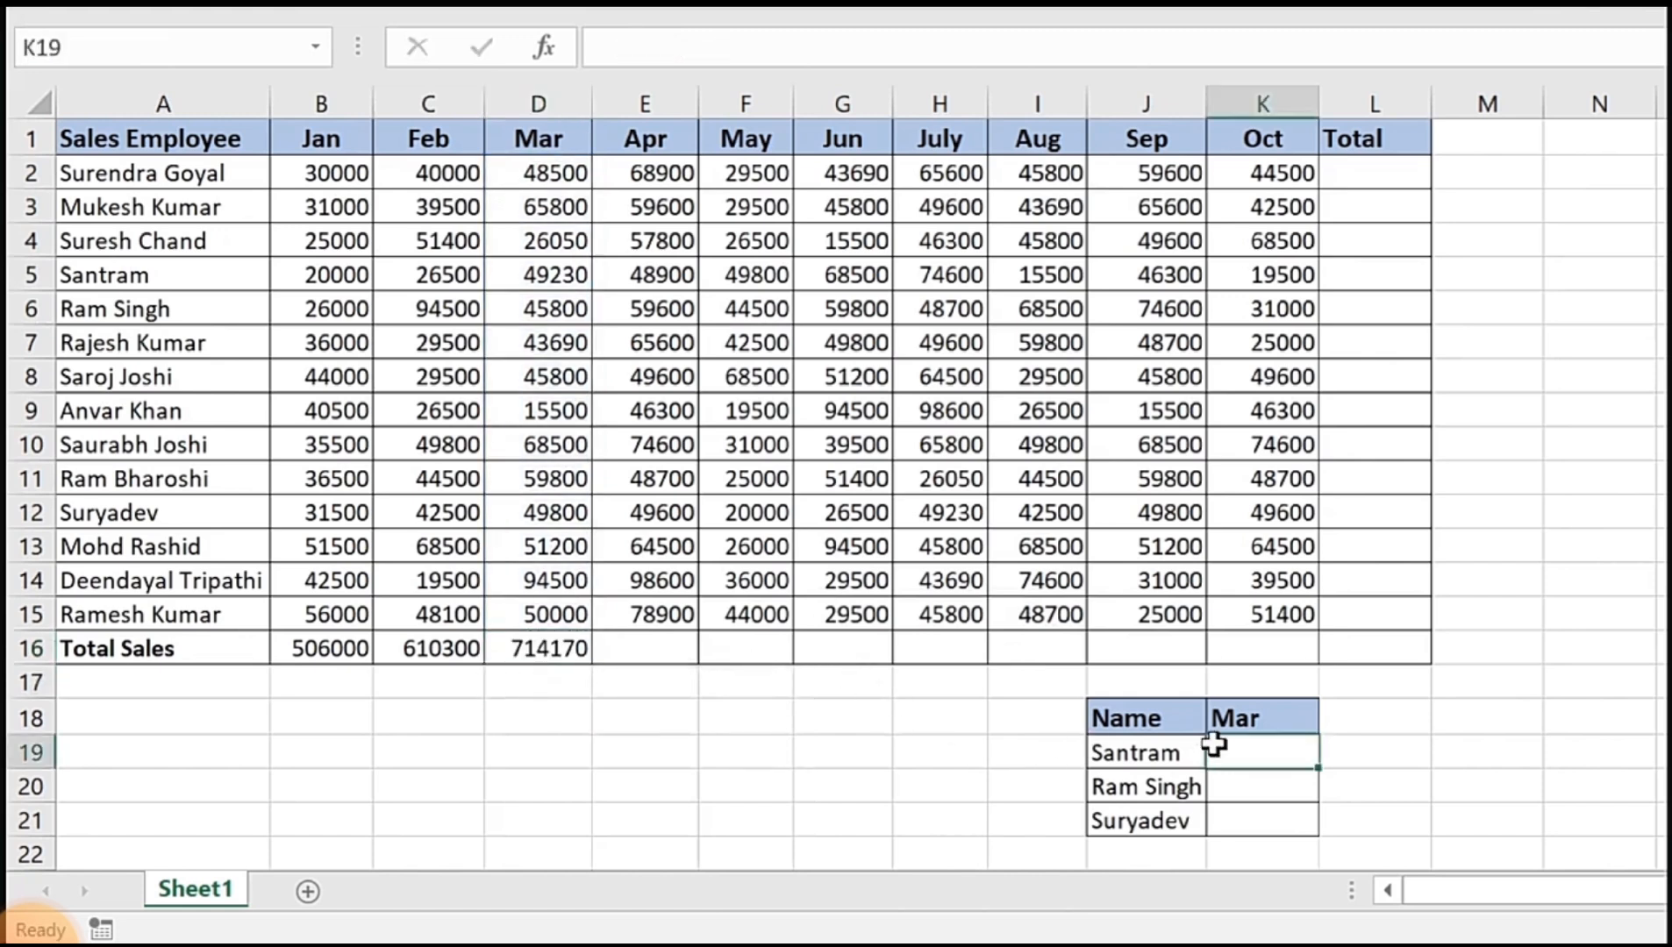
# Step: Examine the three employee names in J19:J21 of the lookup table and their matching Mar cells in K19:K21
pyautogui.click(1150, 756)
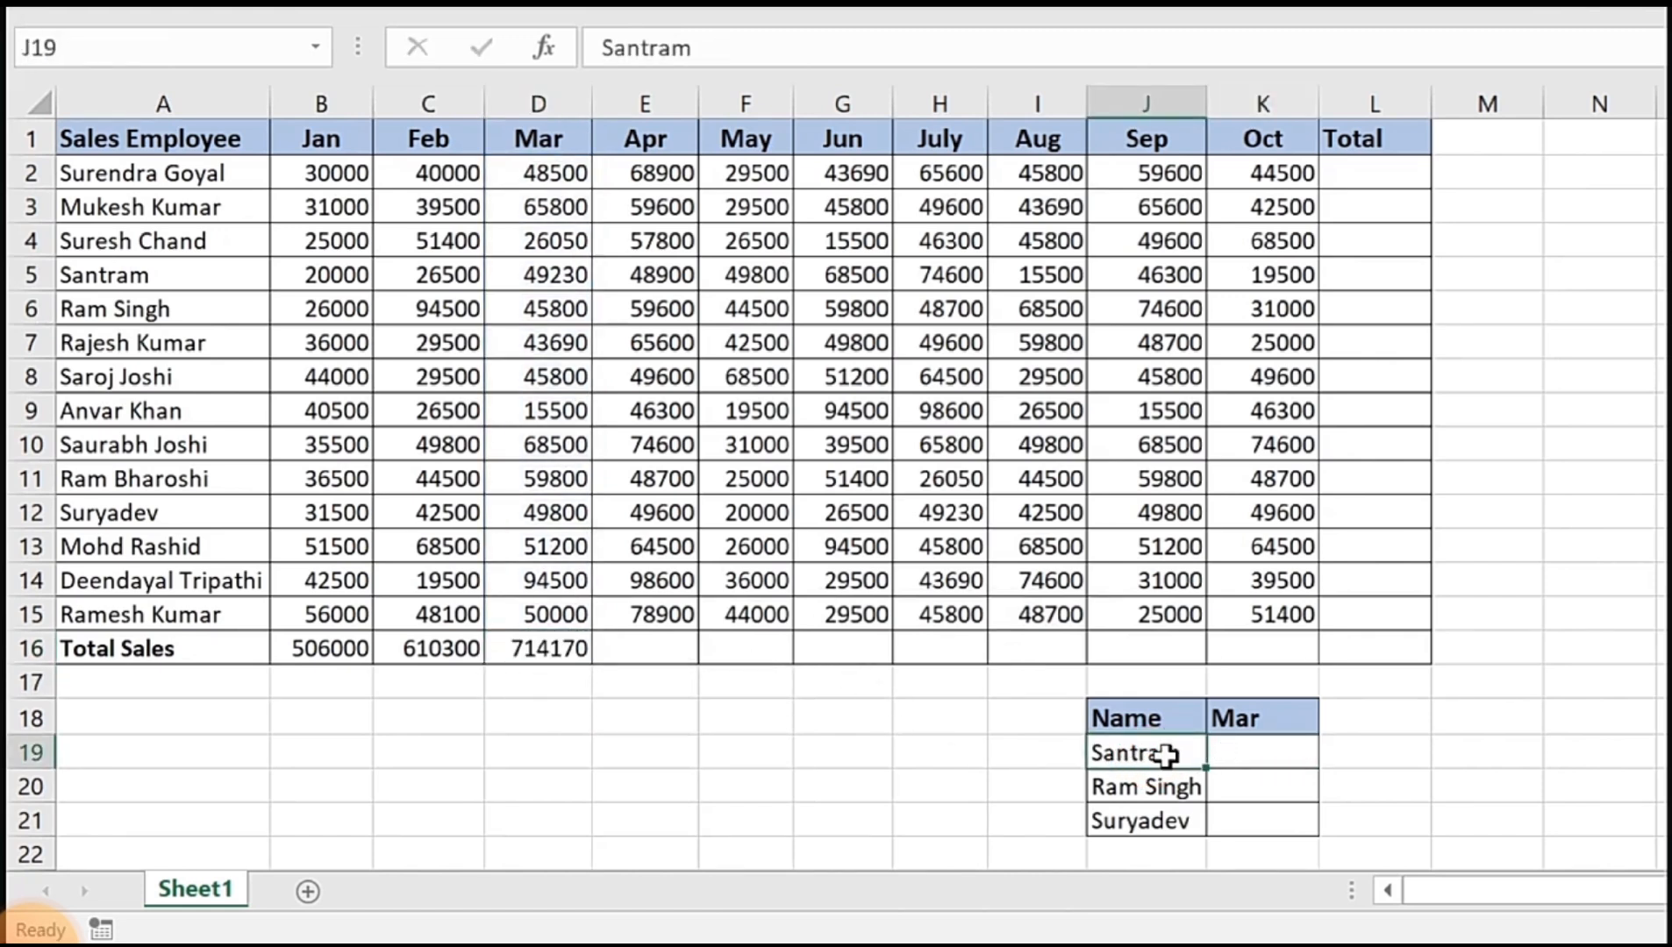
pyautogui.click(1250, 754)
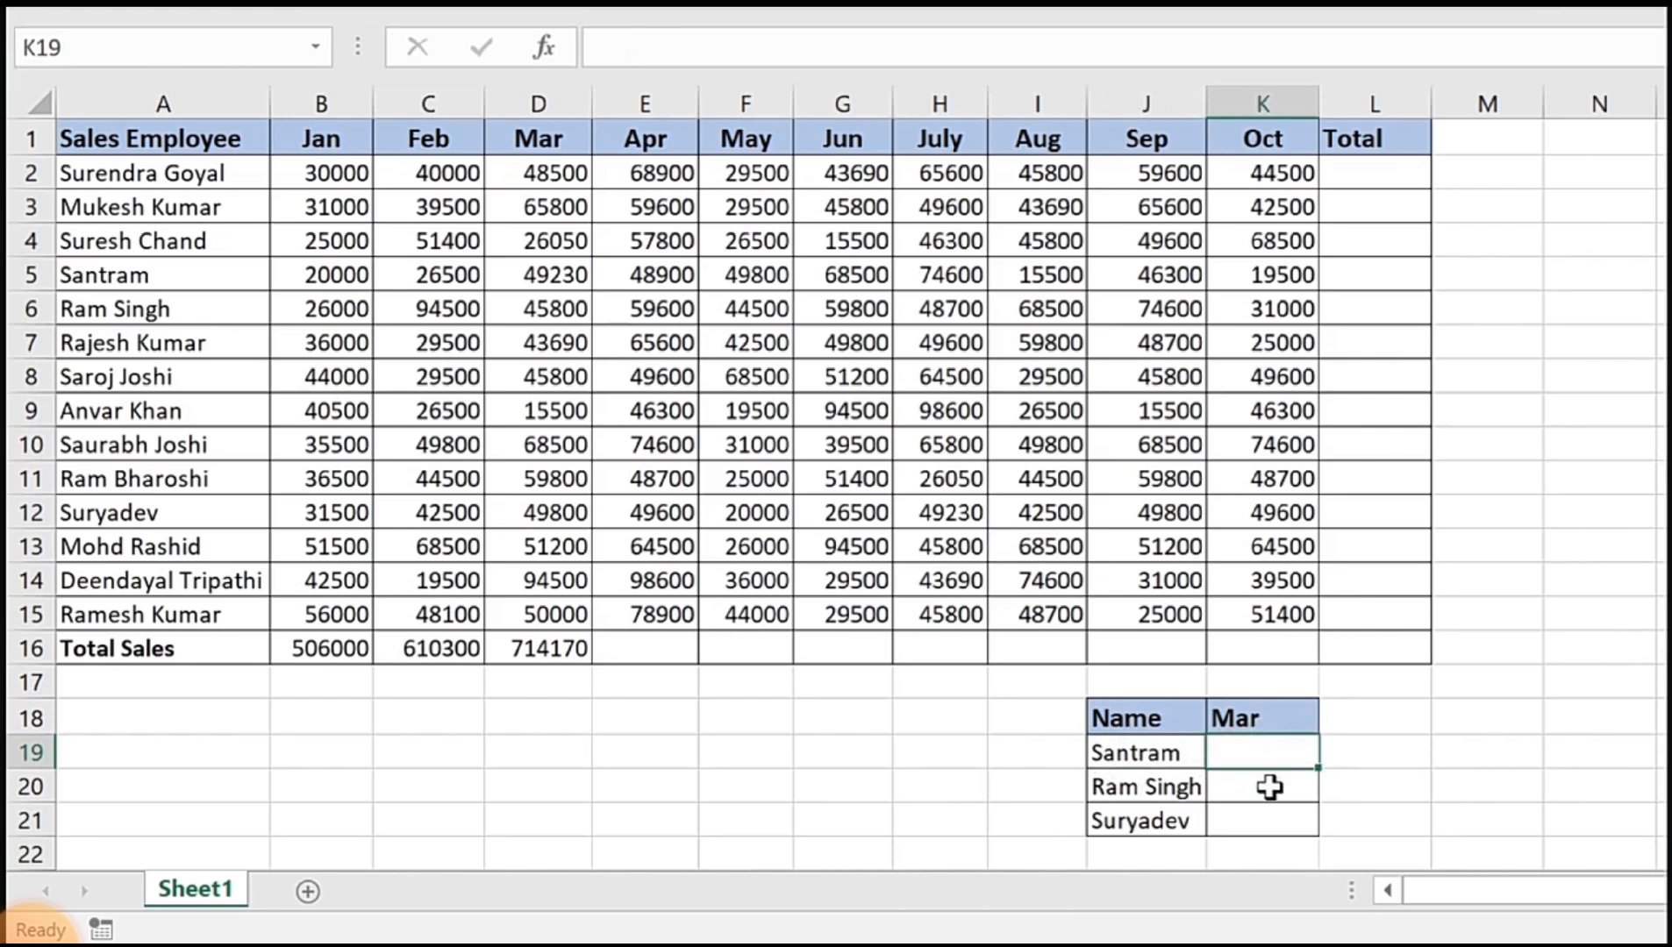
pyautogui.click(1184, 787)
pyautogui.click(1281, 786)
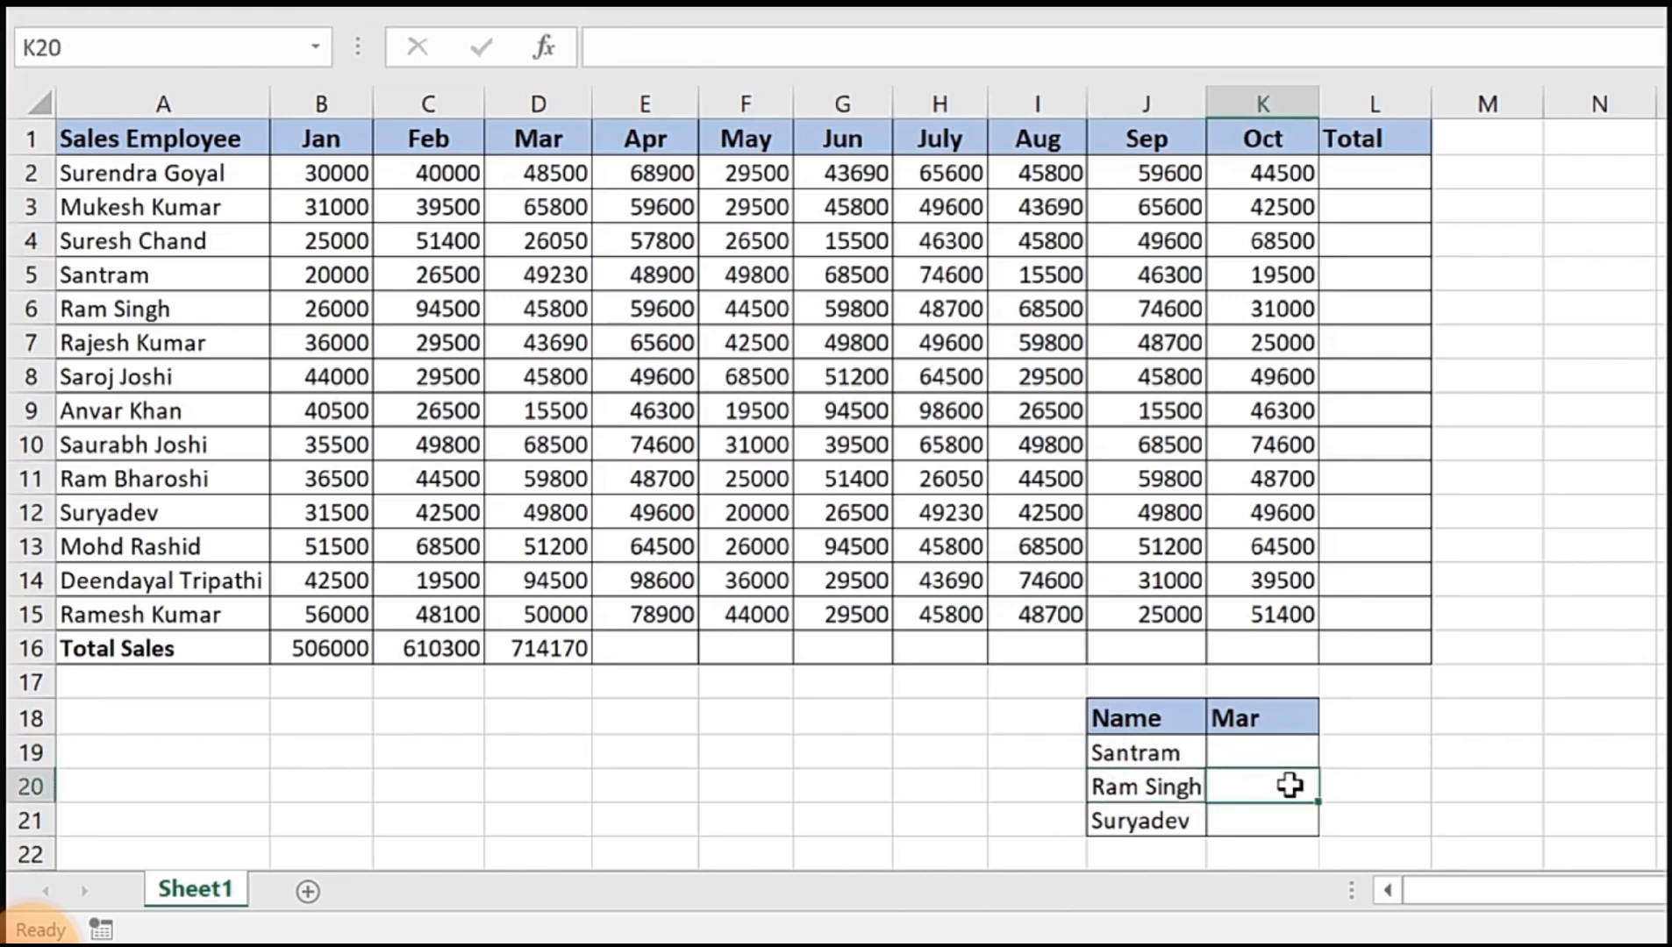
pyautogui.click(1135, 821)
pyautogui.click(1242, 825)
pyautogui.click(1235, 755)
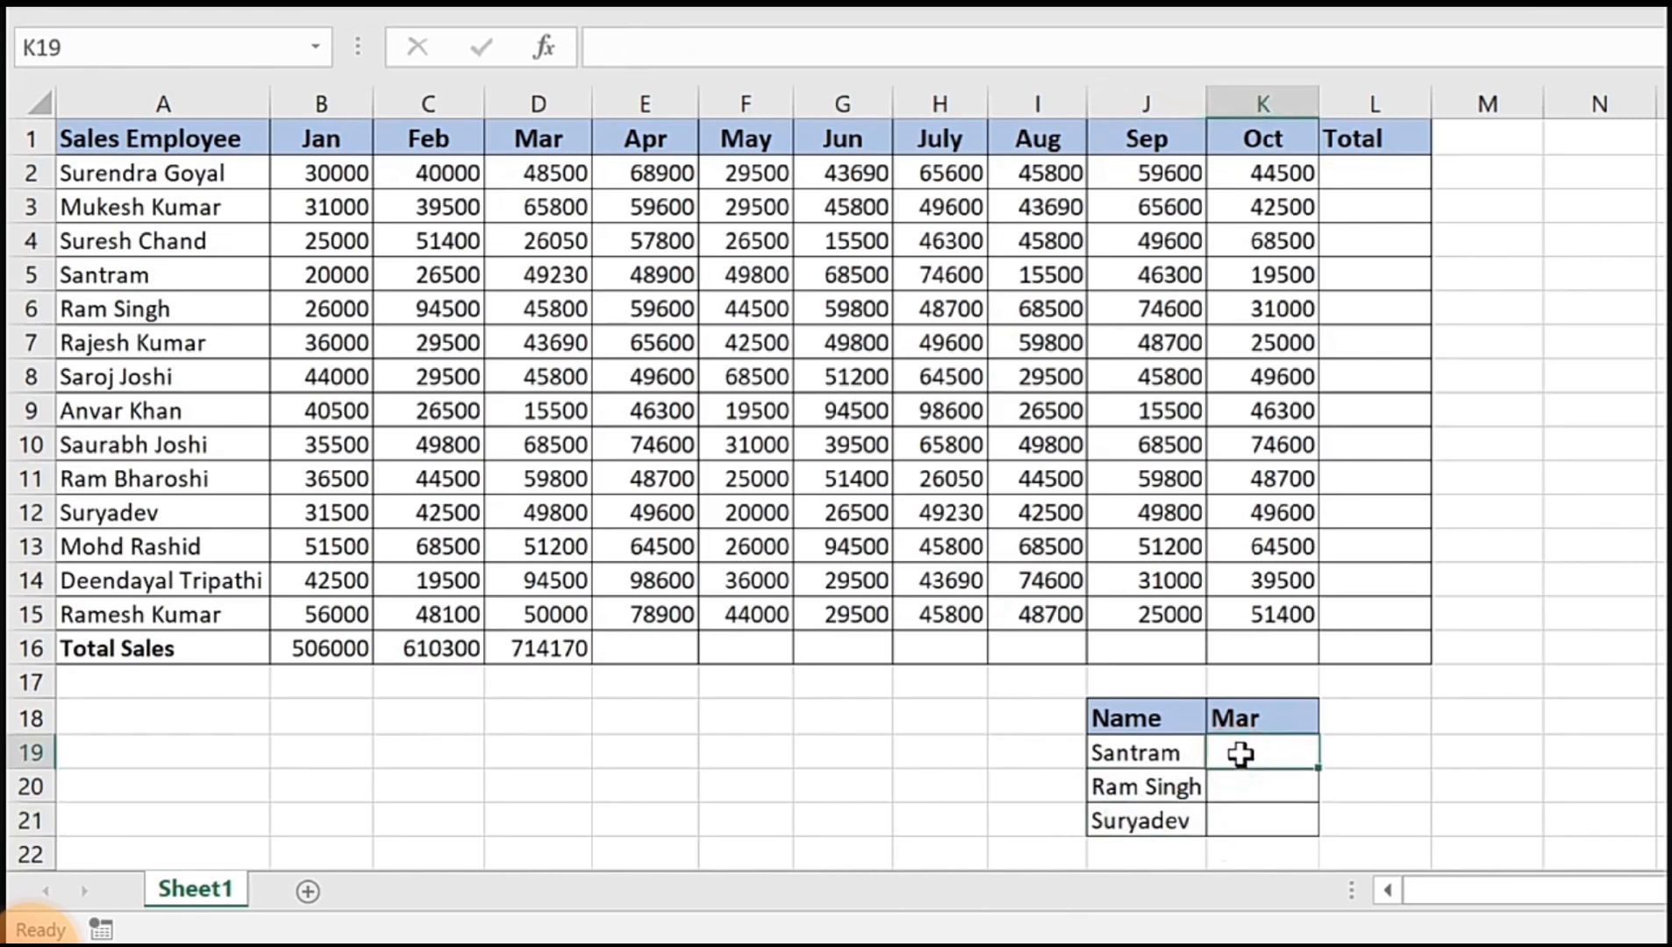
pyautogui.write('=vlooku')
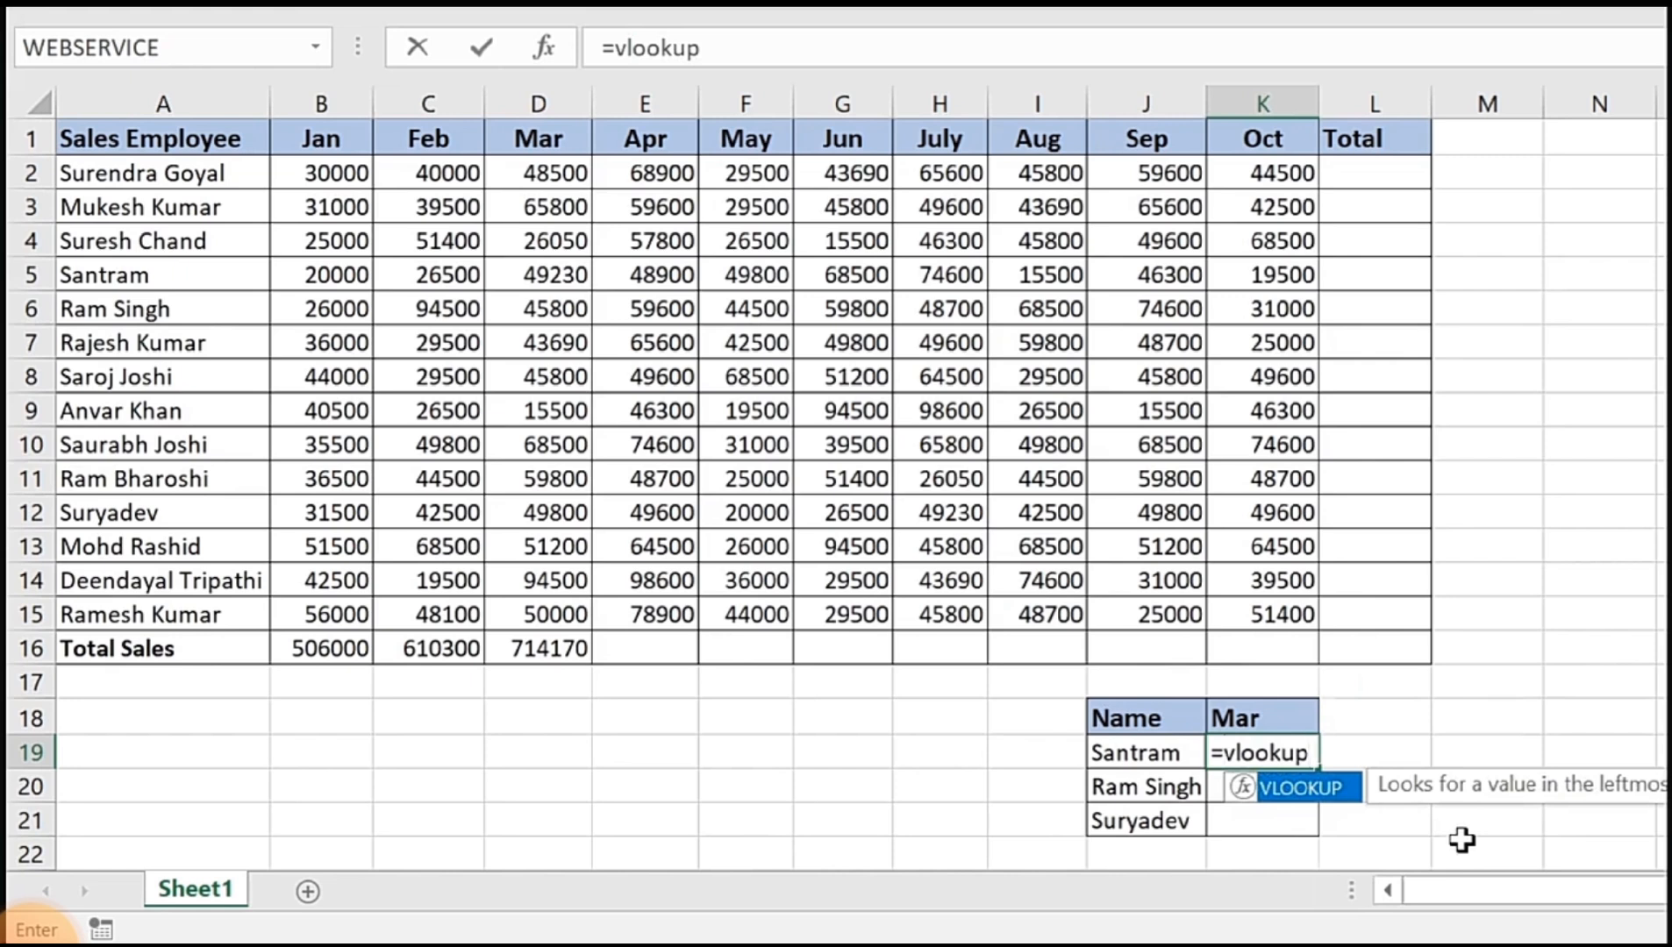
pyautogui.write('p')
pyautogui.press('Tab')
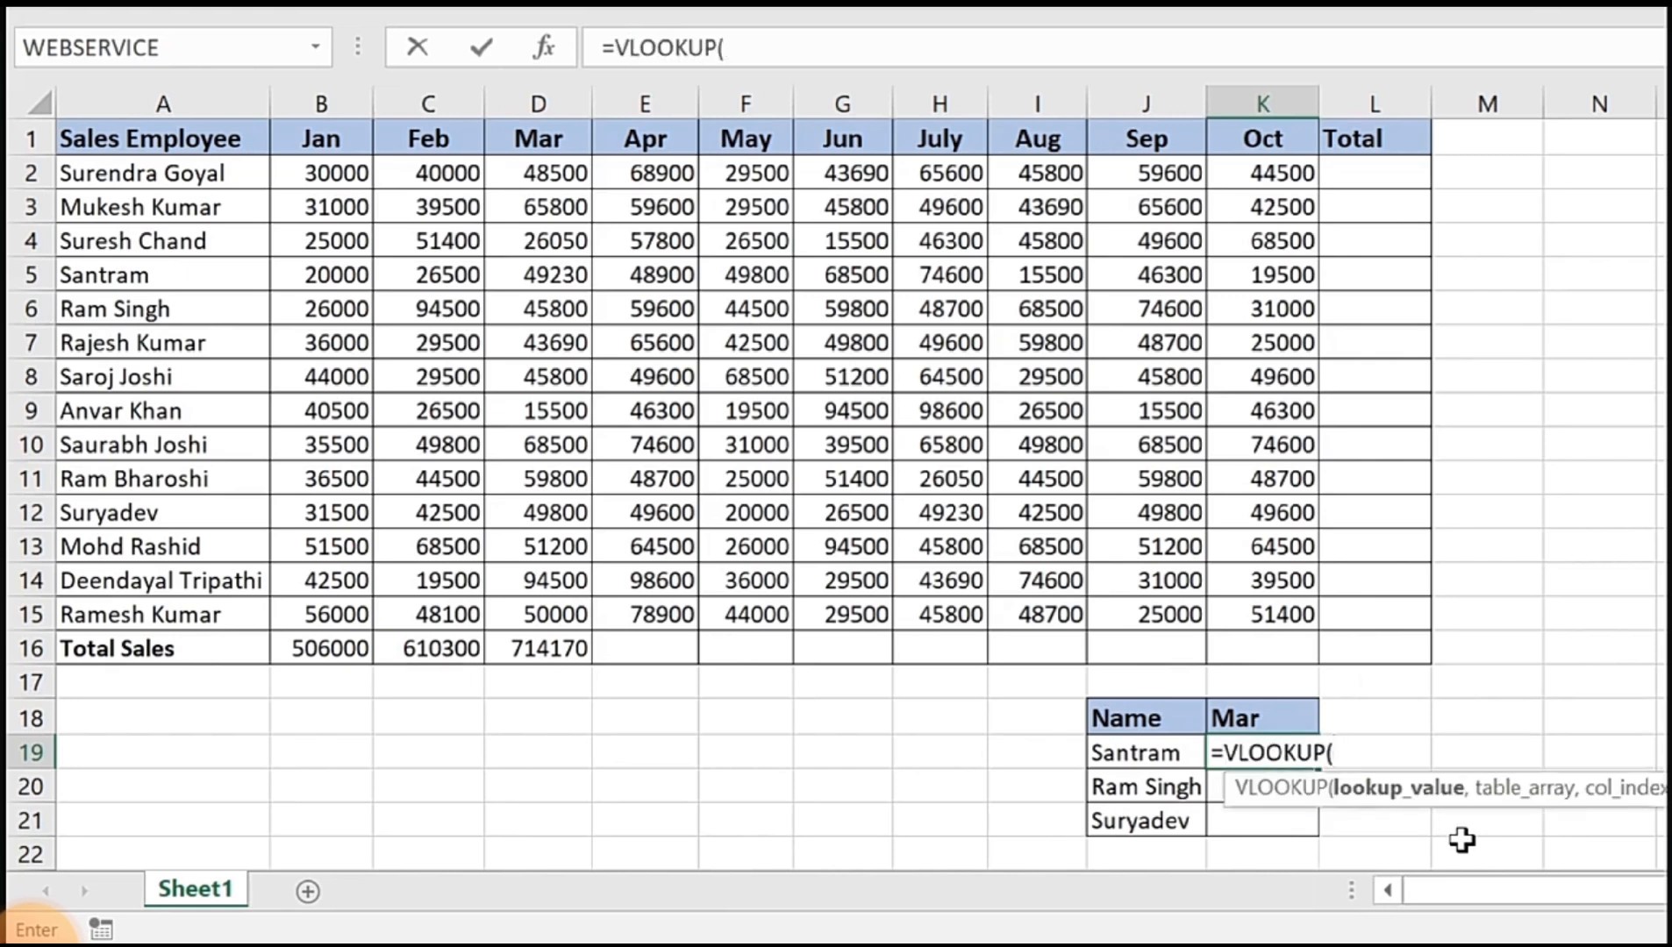
pyautogui.press('Left')
pyautogui.write(',')
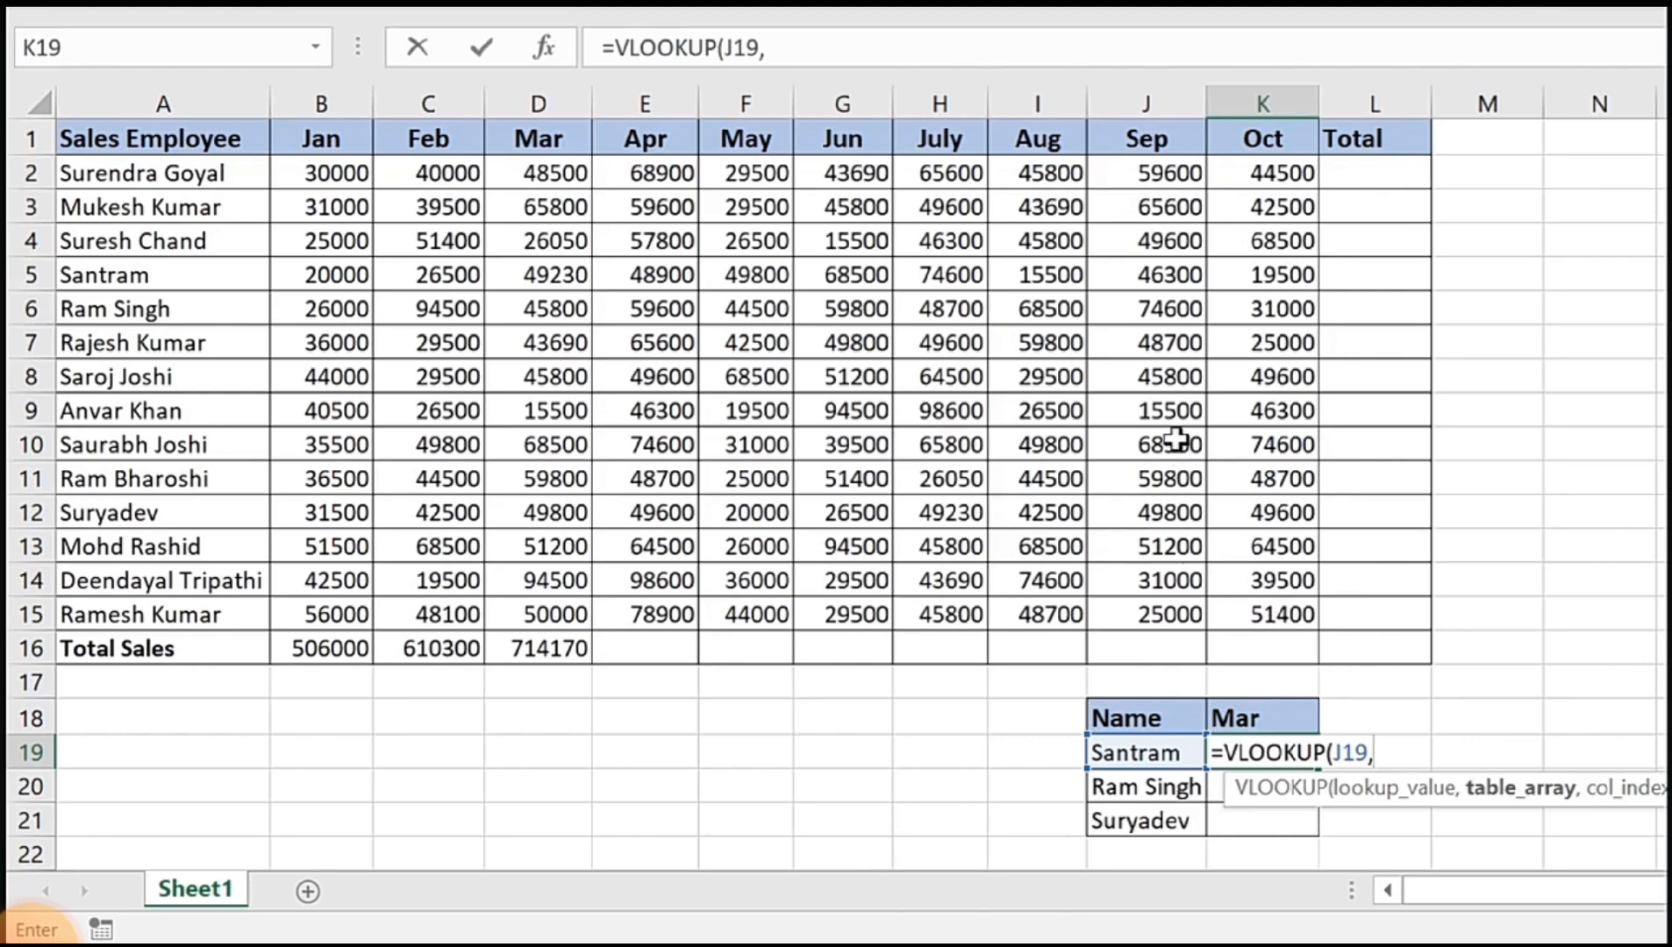
pyautogui.press('BackSpace')
pyautogui.press('BackSpace')
pyautogui.press('BackSpace')
pyautogui.press('BackSpace')
pyautogui.press('BackSpace')
pyautogui.press('BackSpace')
pyautogui.press('BackSpace')
pyautogui.press('BackSpace')
pyautogui.press('BackSpace')
pyautogui.press('BackSpace')
pyautogui.press('BackSpace')
pyautogui.press('BackSpace')
pyautogui.press('BackSpace')
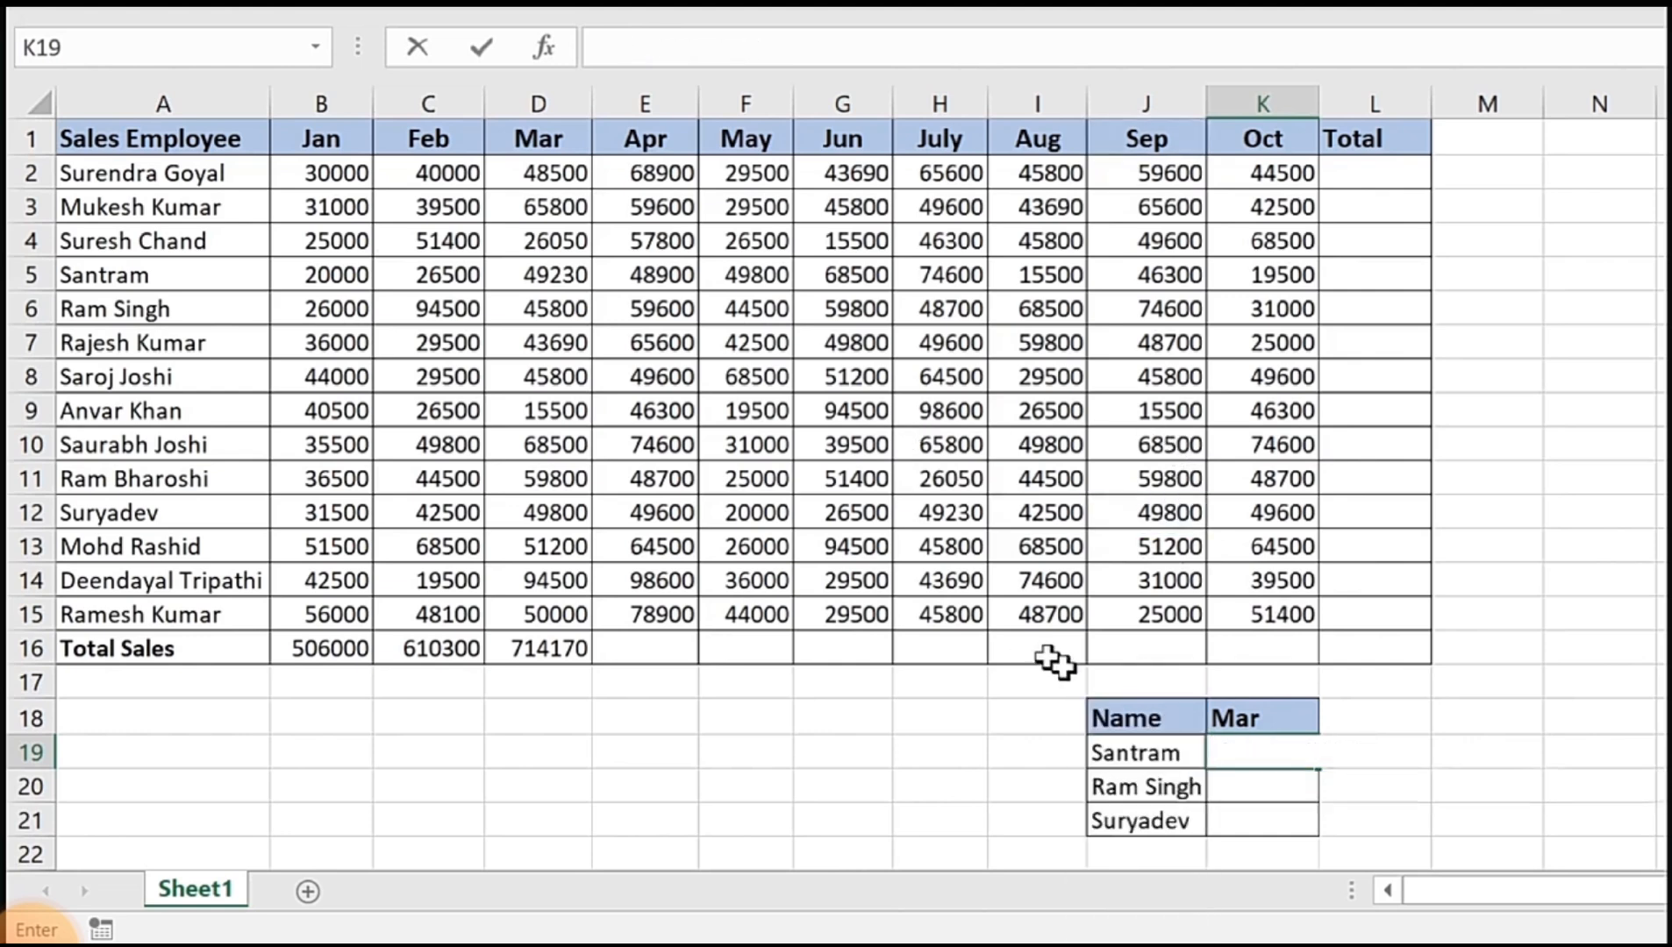
pyautogui.click(1071, 753)
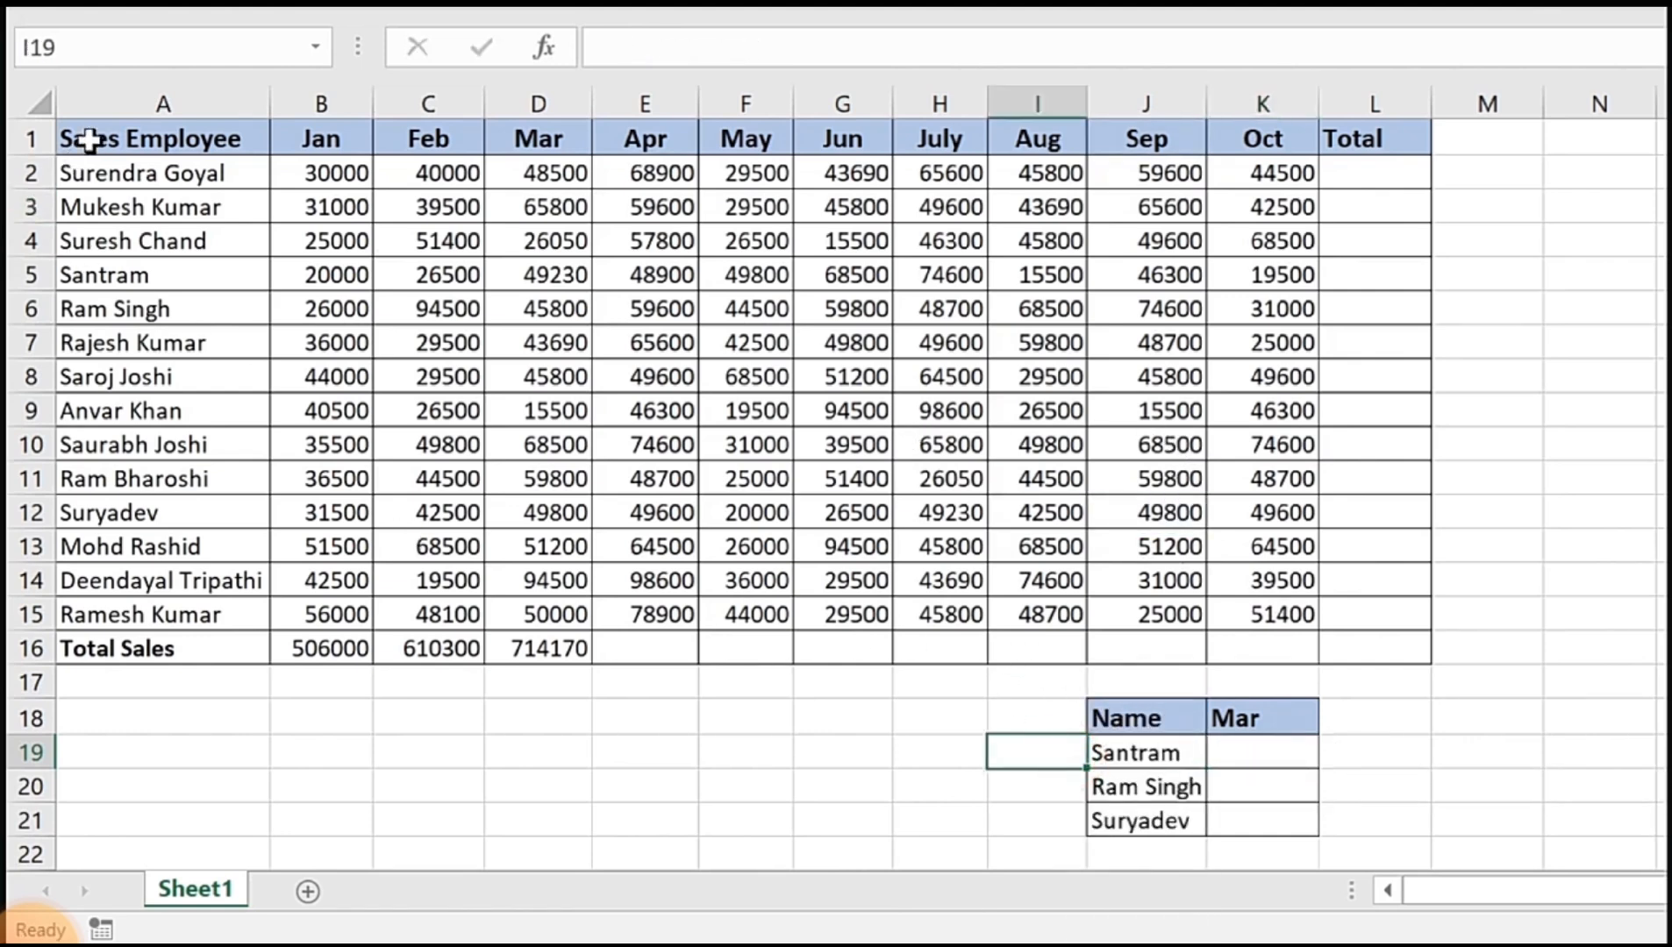
# Step: Define the named range Table for the sales data in A1:K15, including the headers and employee column
pyautogui.moveTo(82, 138); pyautogui.dragTo(1274, 605)
pyautogui.click(65, 47)
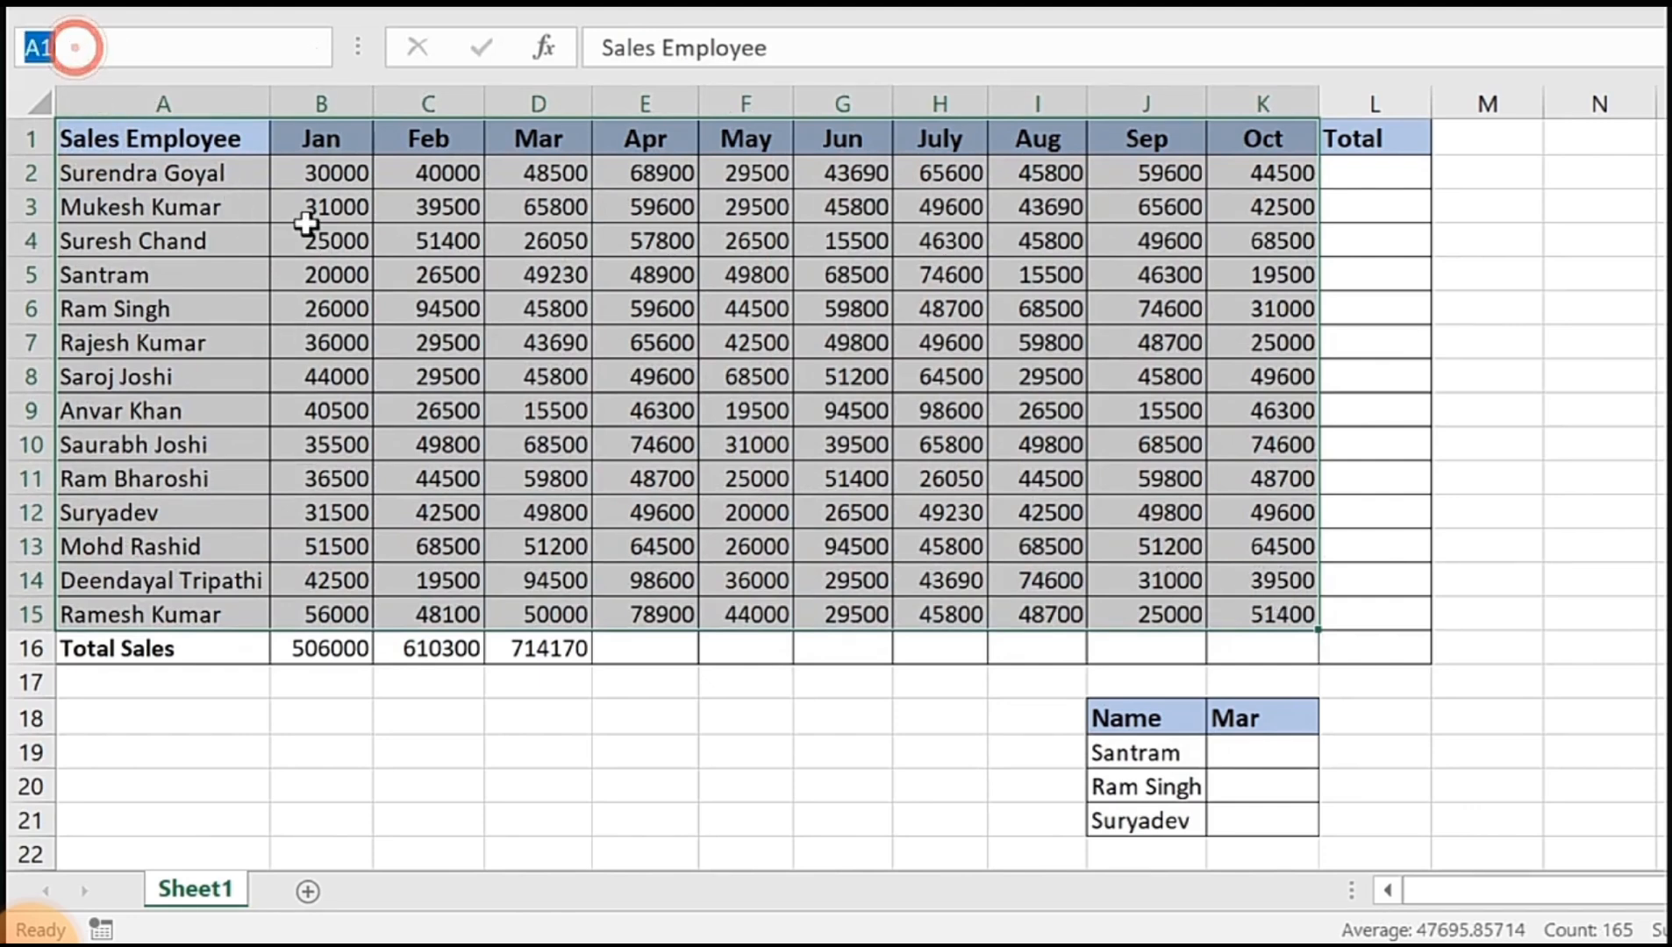
pyautogui.write('Ta')
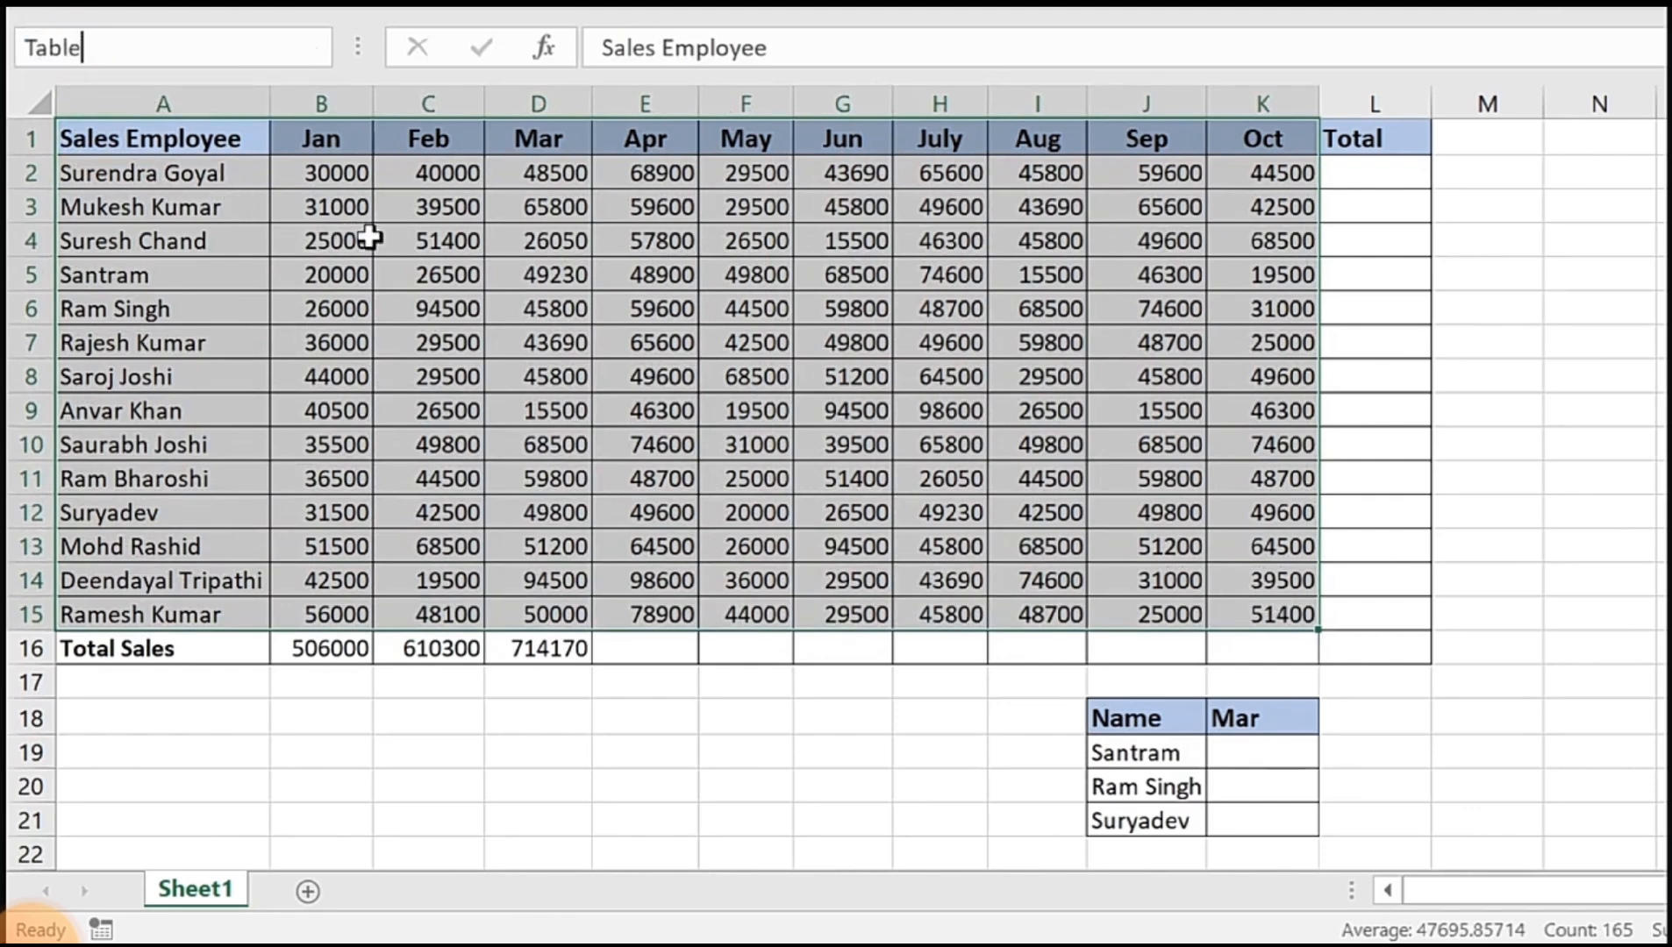
pyautogui.write('ble')
pyautogui.press('Return')
pyautogui.click(369, 237)
# Step: Look up the first listed employee's March sales in K19 with =VLOOKUP(J19,Table,4,0)
pyautogui.click(1248, 756)
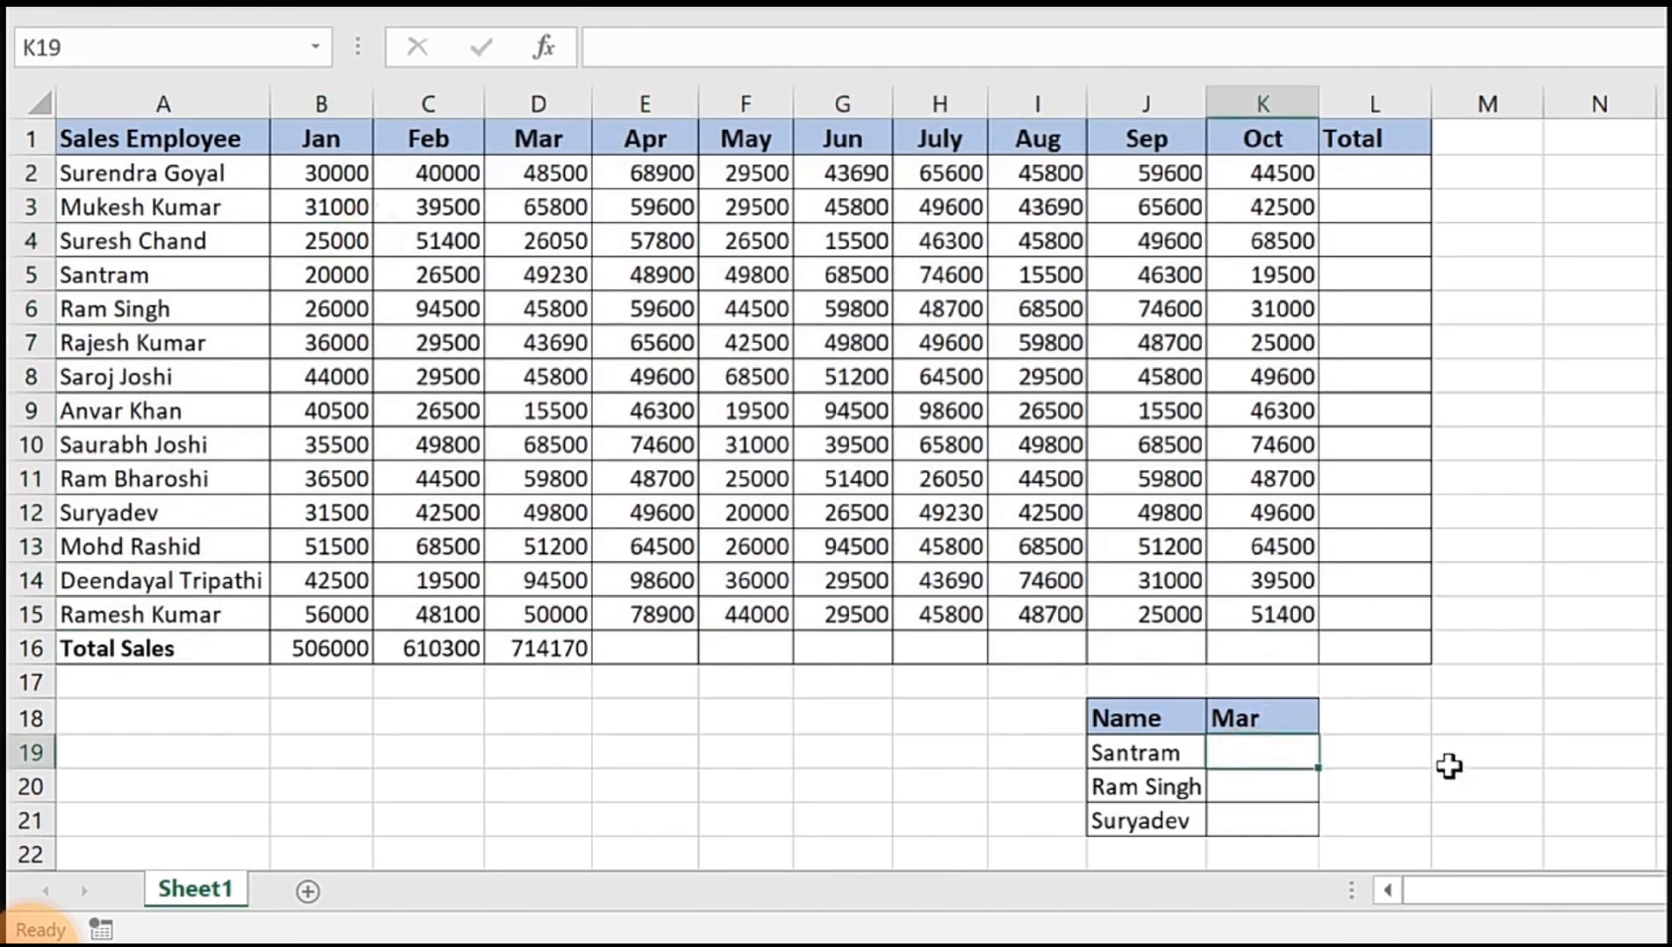
pyautogui.write('=vlookup')
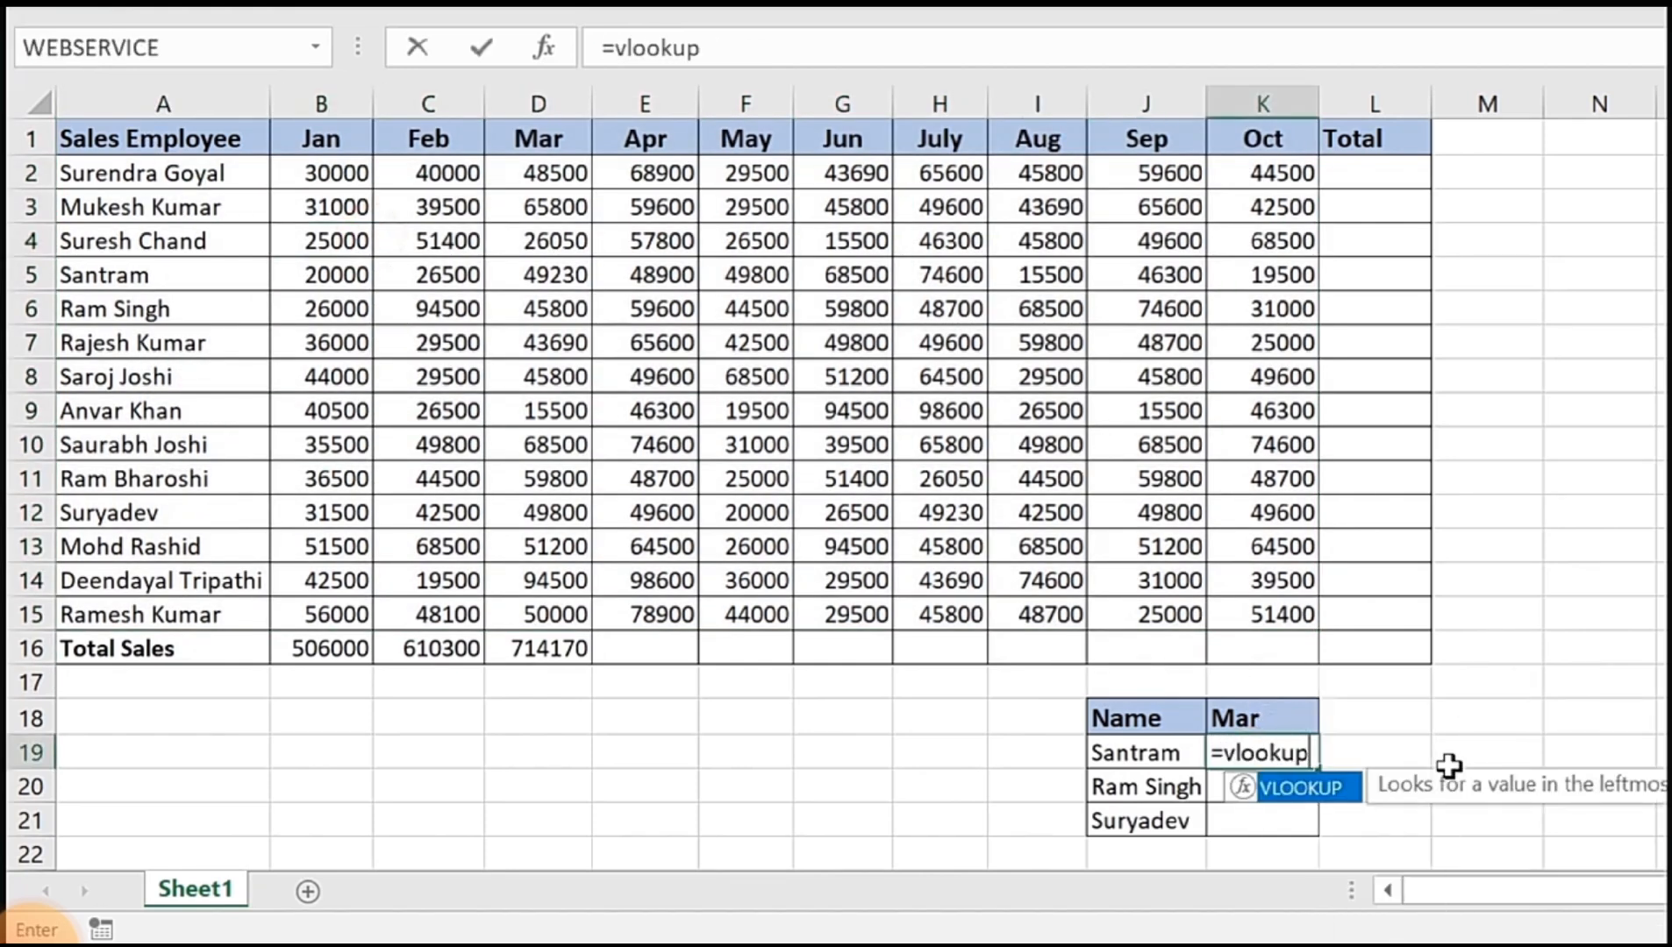
pyautogui.press('Tab')
pyautogui.press('Left')
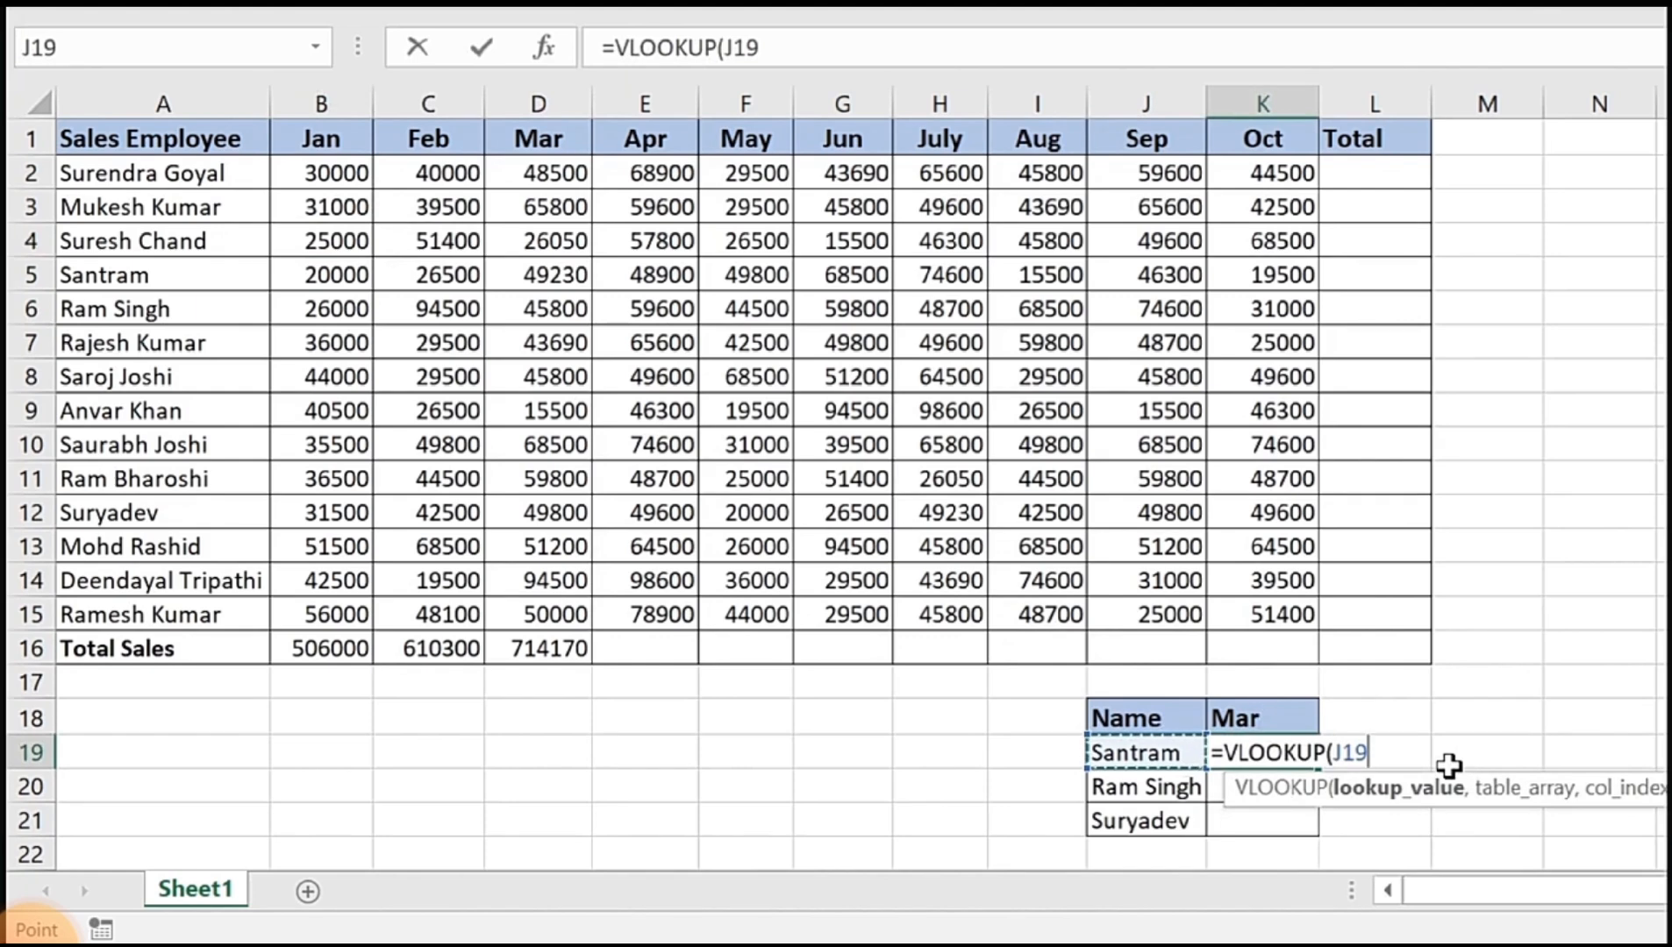
pyautogui.write(',')
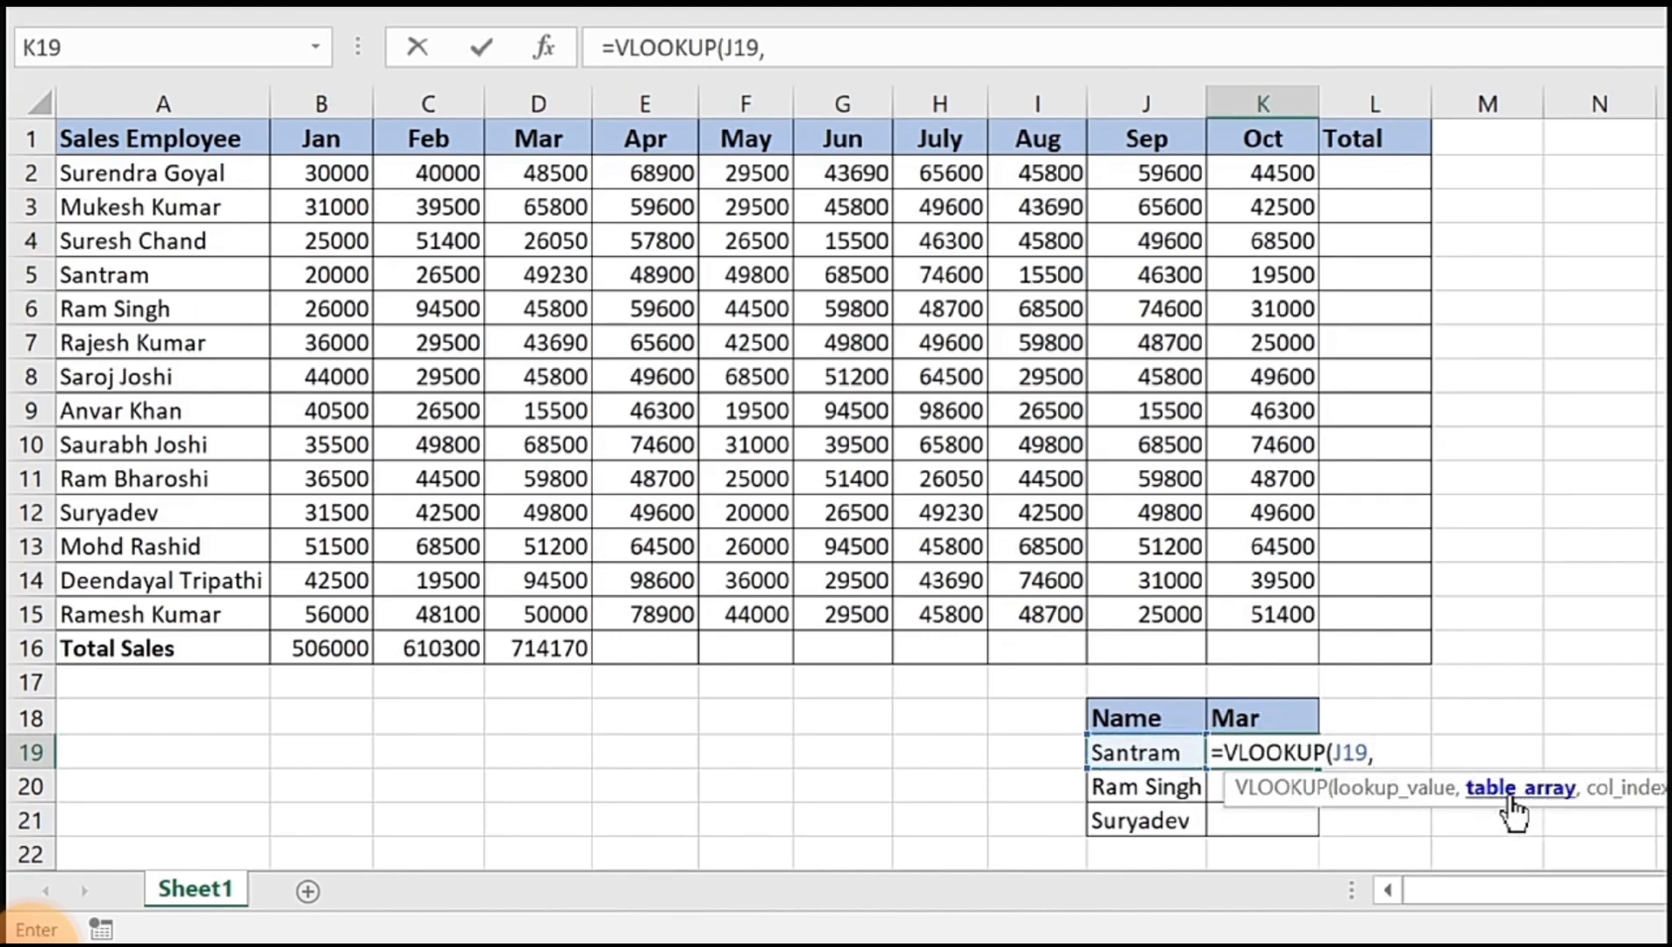
pyautogui.write('table')
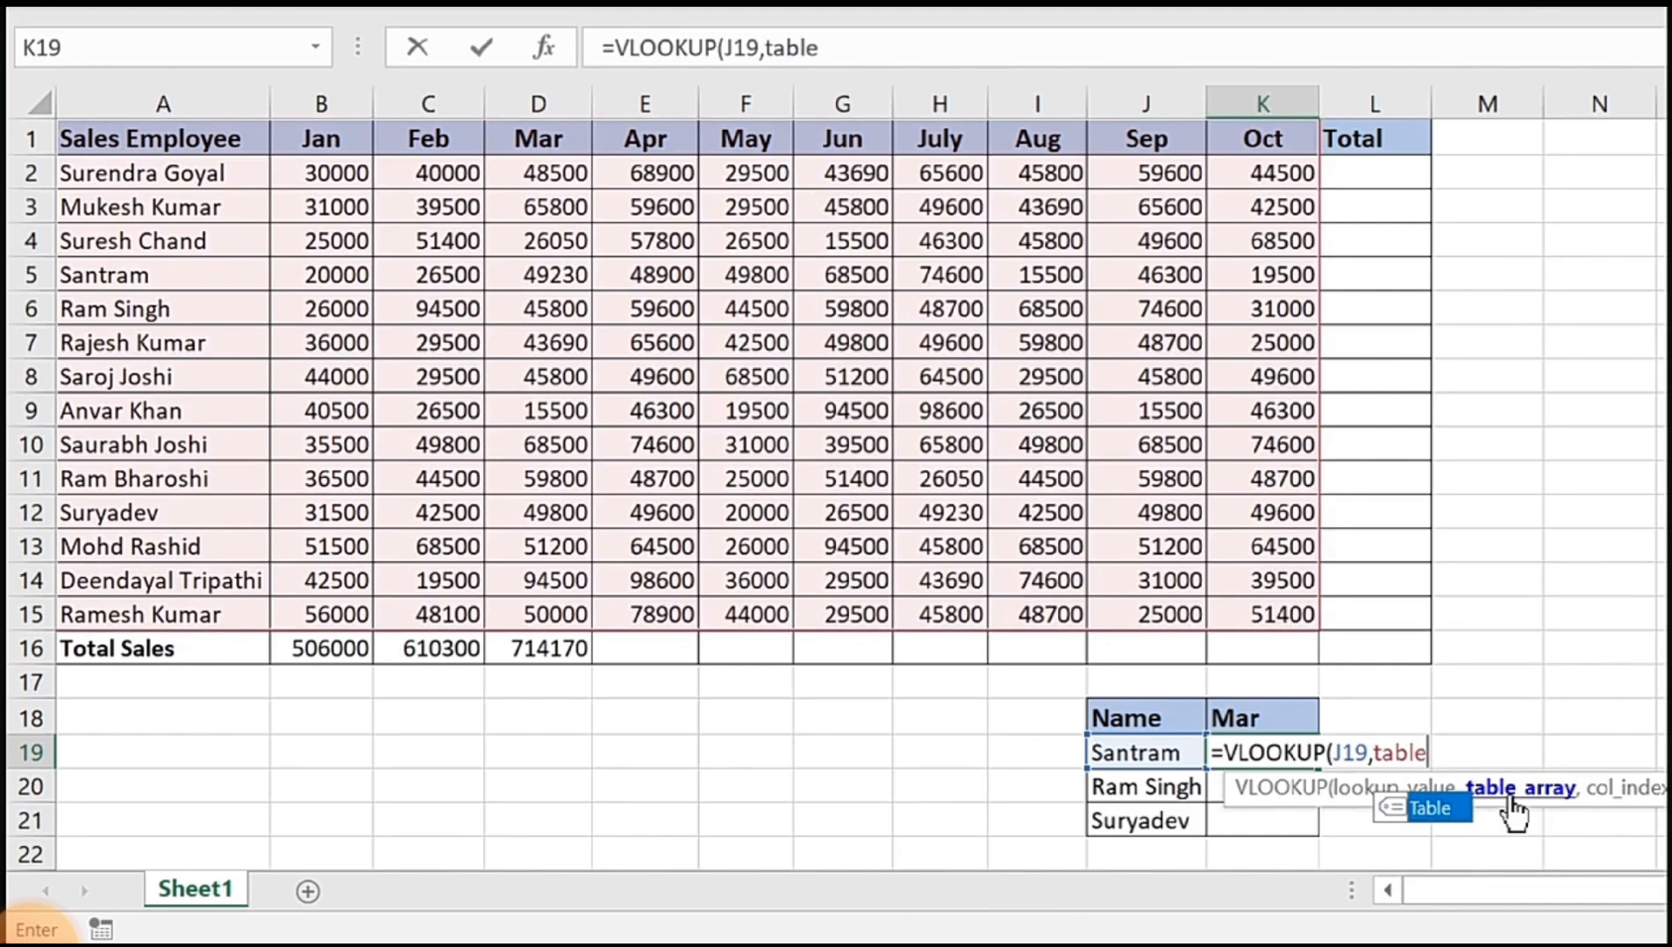
pyautogui.doubleClick(1448, 811)
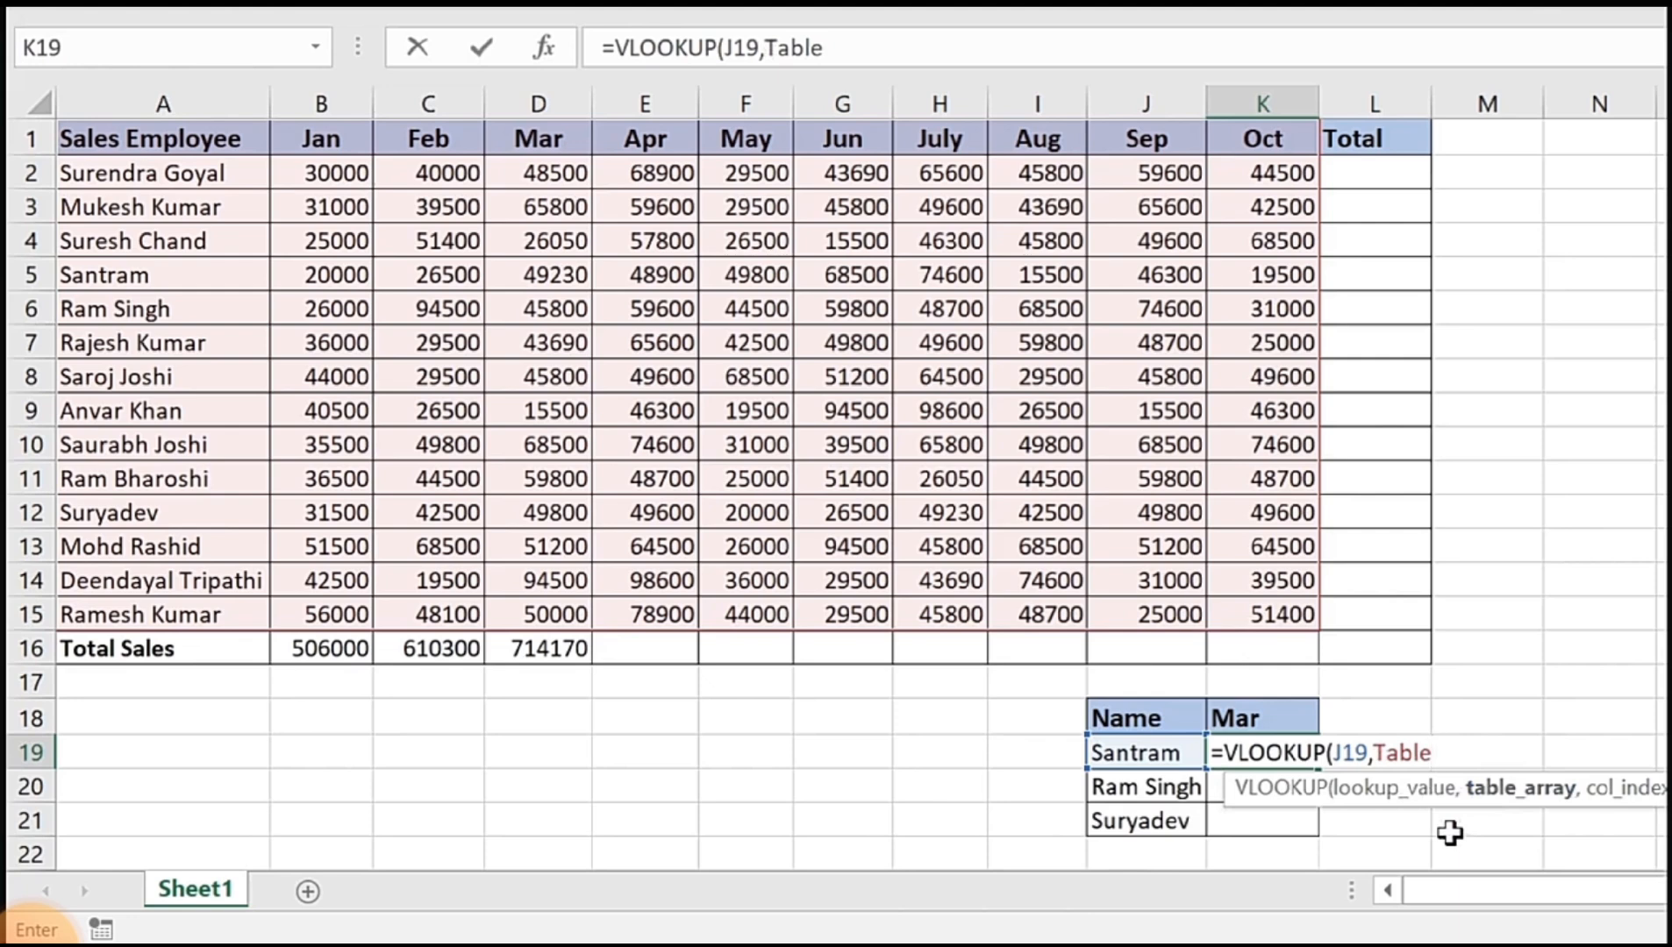
pyautogui.write(',4')
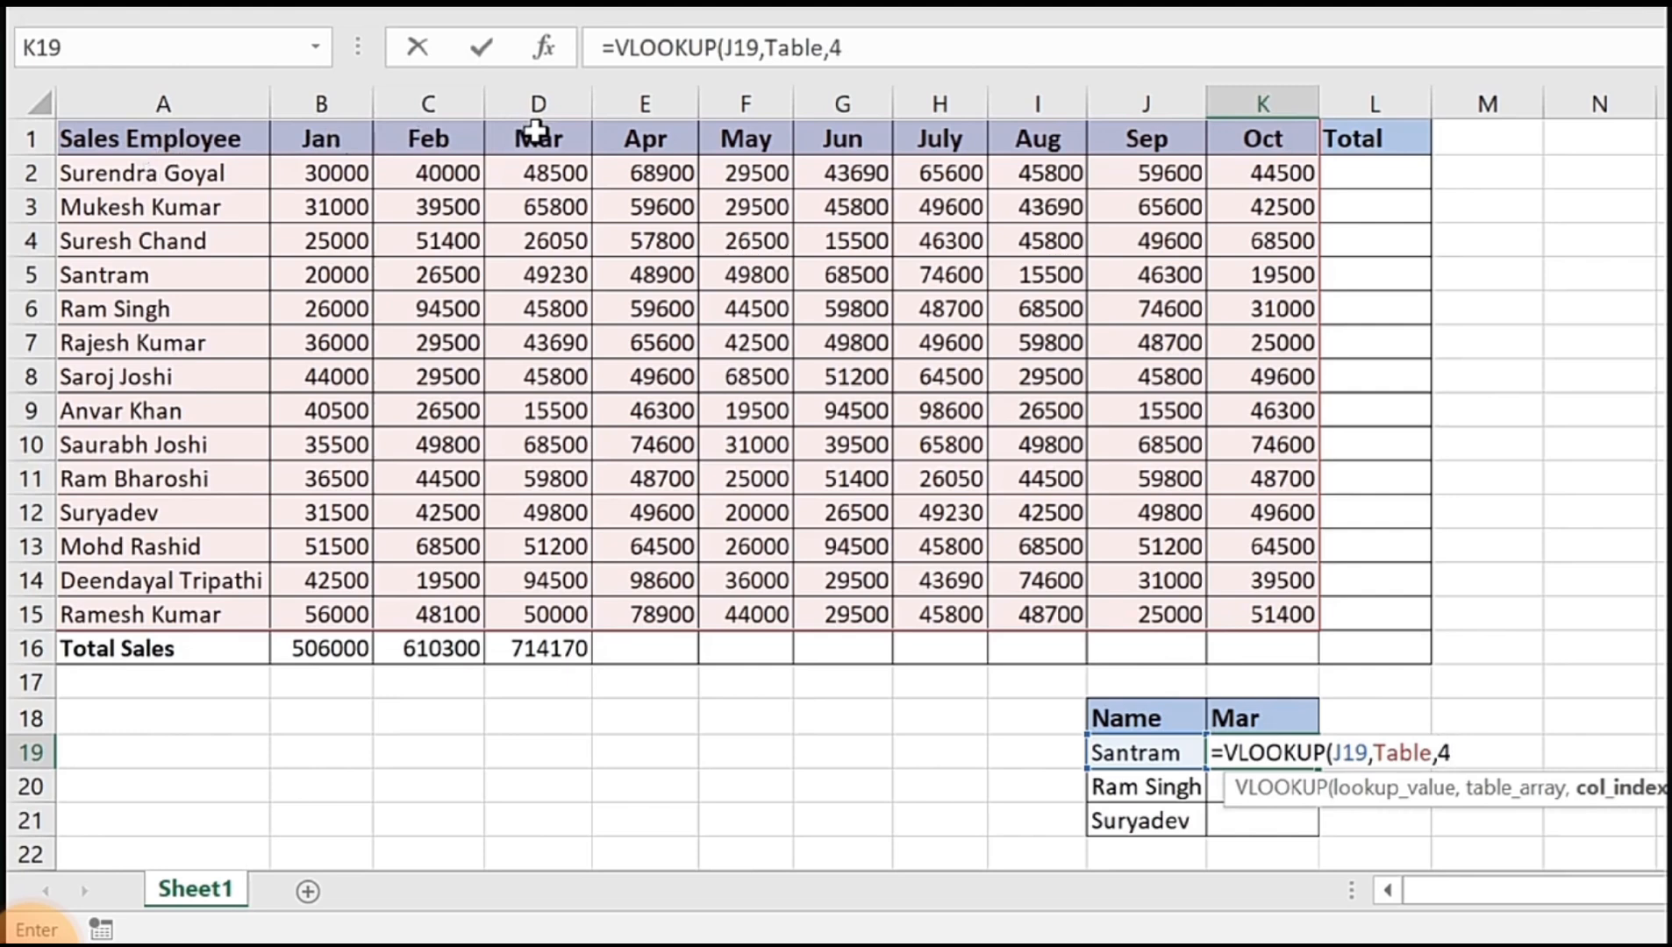
pyautogui.write(',')
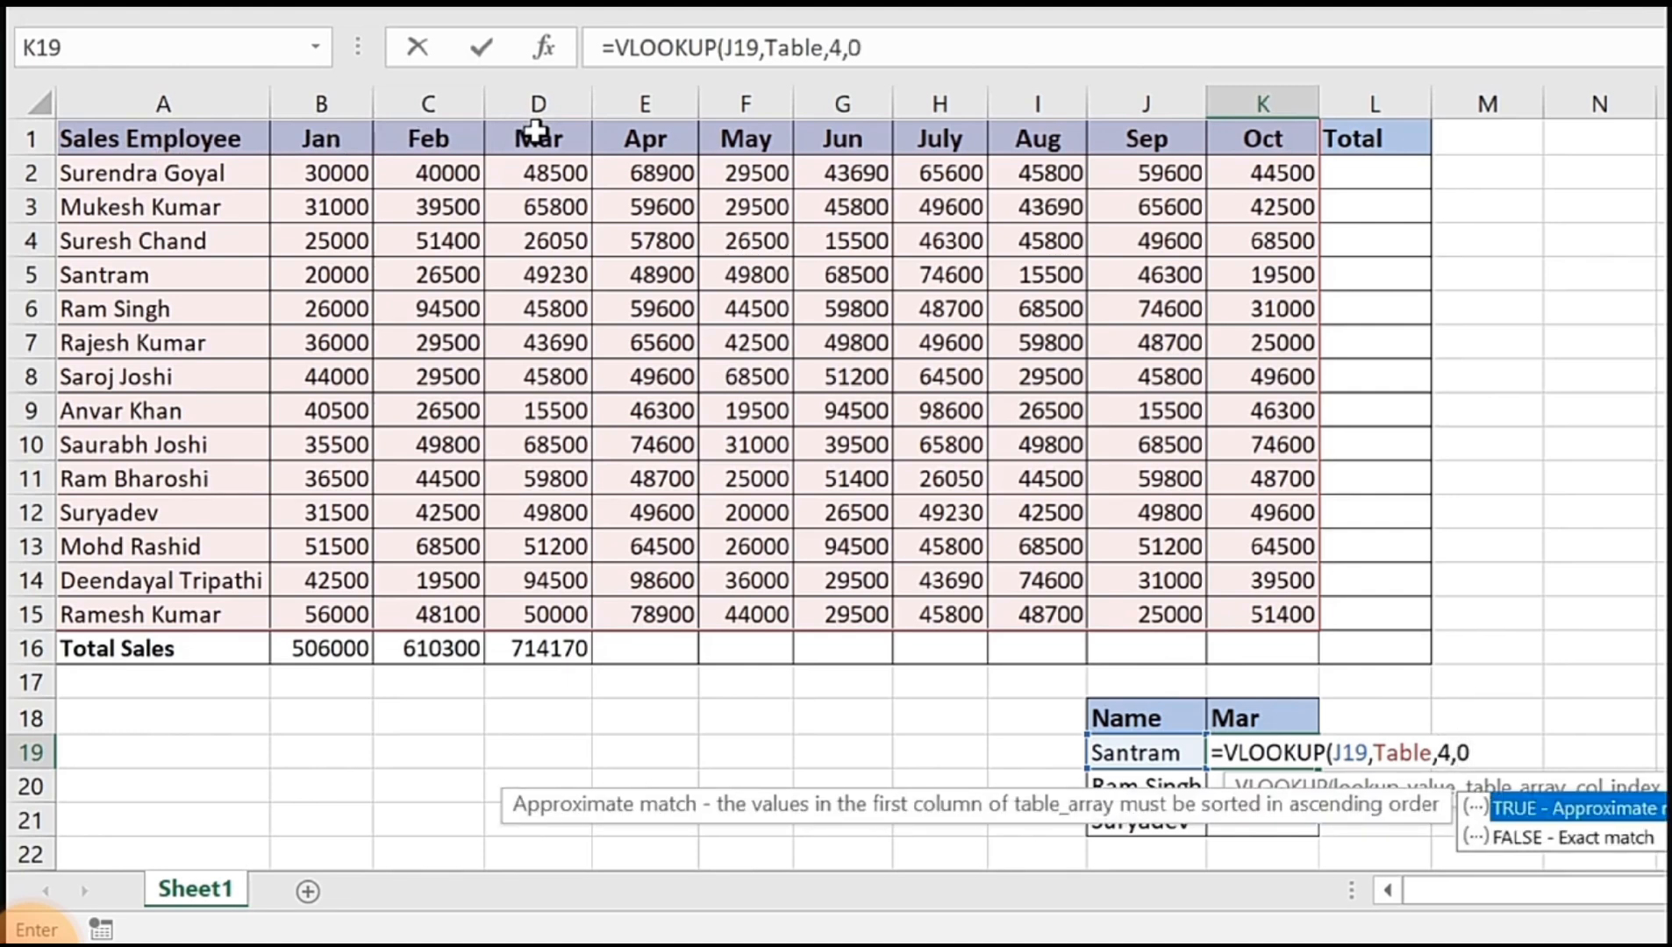
pyautogui.write('0)')
pyautogui.press('Return')
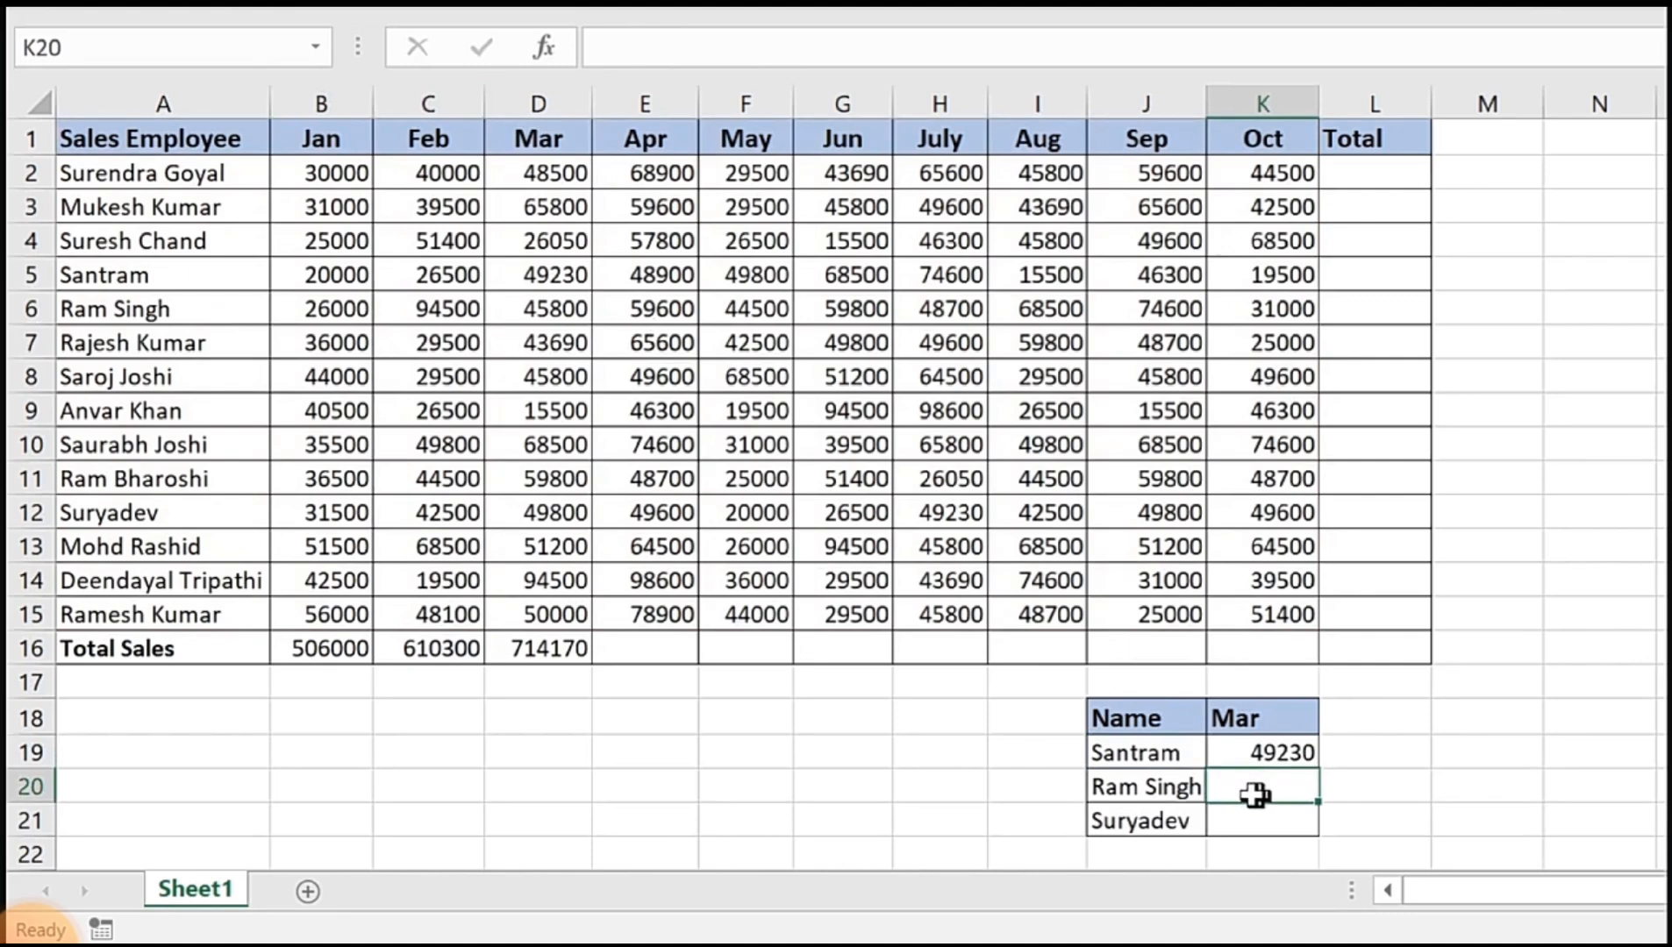
# Step: Copy the VLOOKUP formula from K19 down to K21 and check the formulas in the filled cells
pyautogui.click(1268, 752)
pyautogui.moveTo(1316, 769); pyautogui.dragTo(1324, 837)
pyautogui.click(1245, 821)
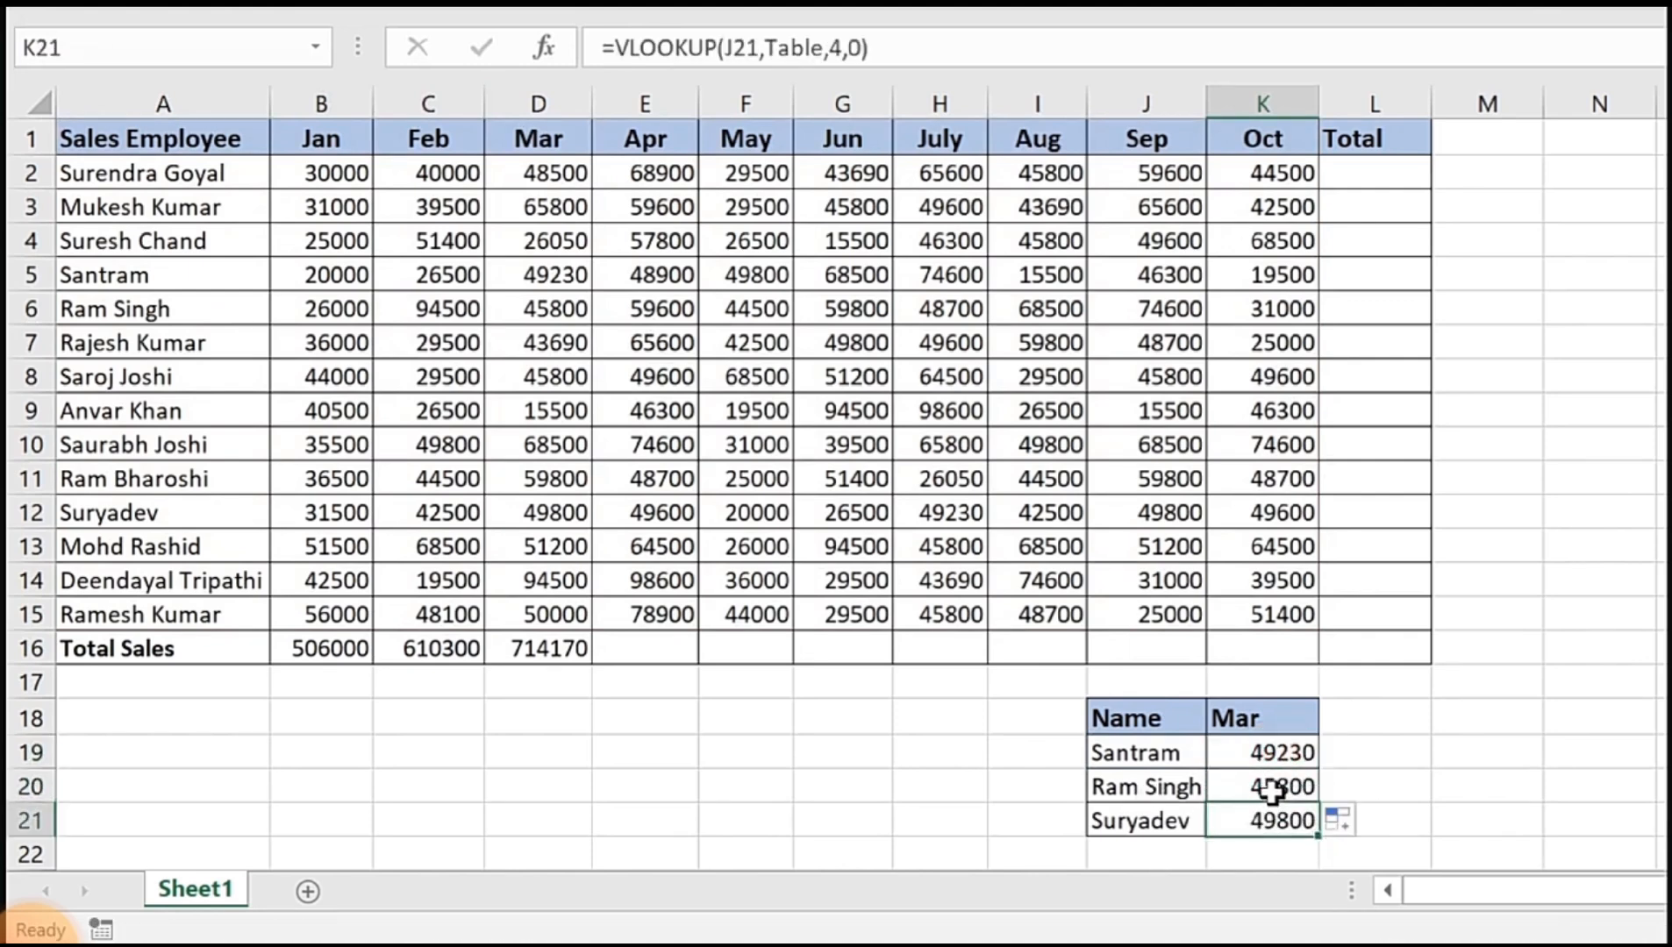
pyautogui.click(1279, 786)
pyautogui.click(1293, 758)
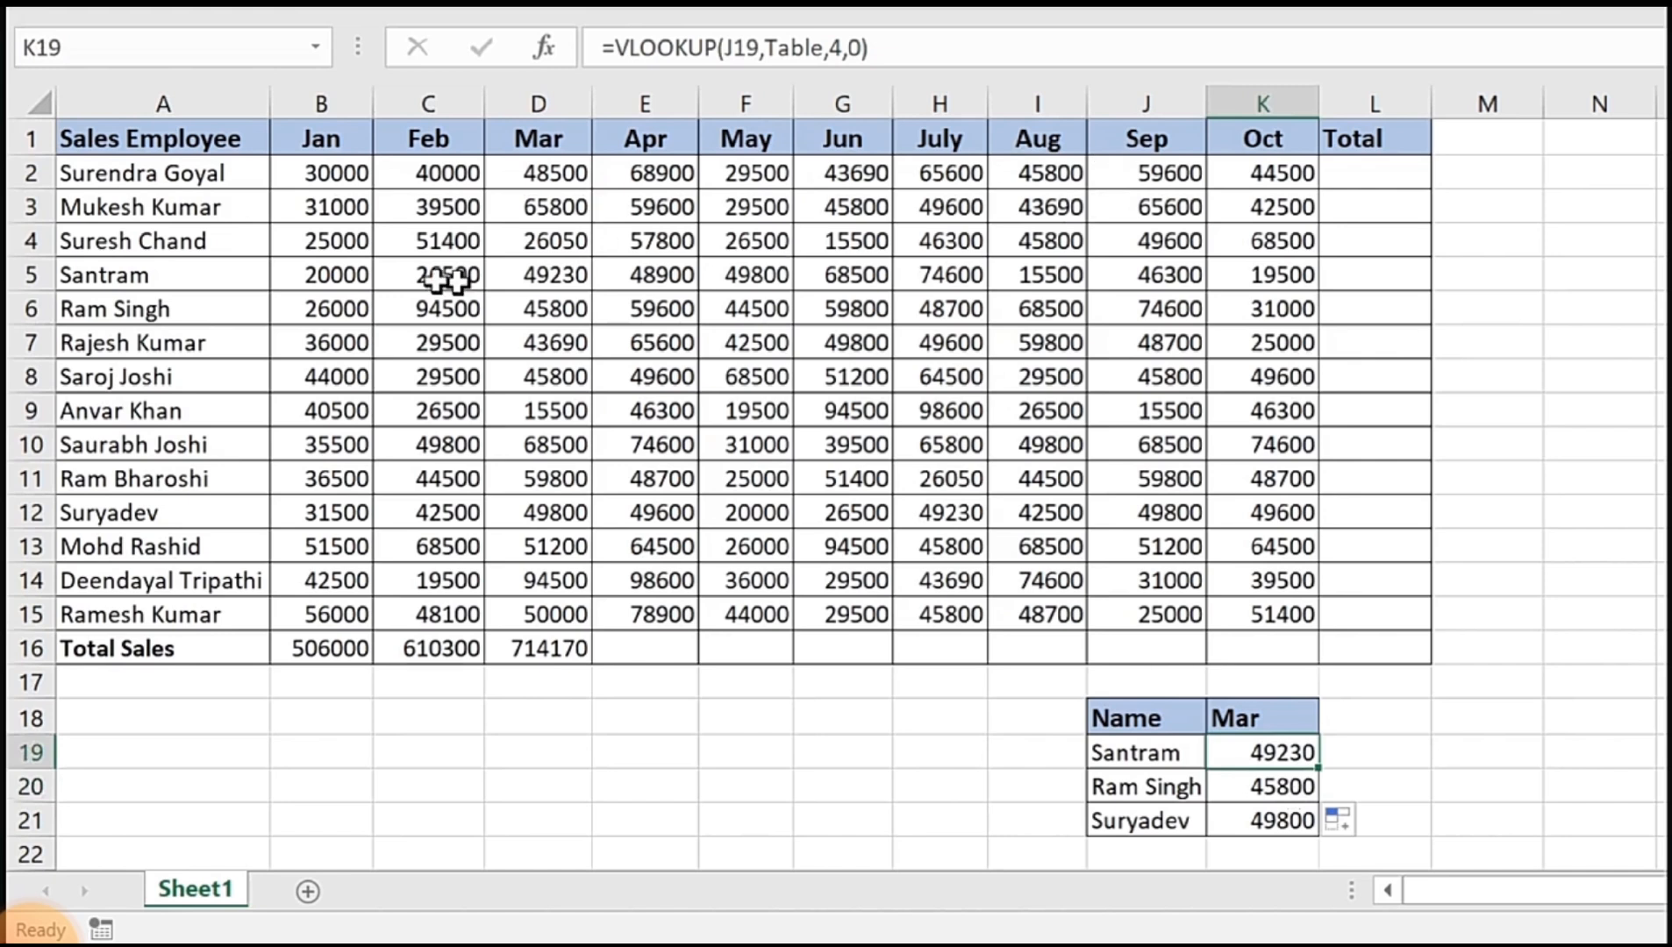
# Step: Total the first employee's January to October sales in L2 with SUM of that employee's named range
pyautogui.click(187, 177)
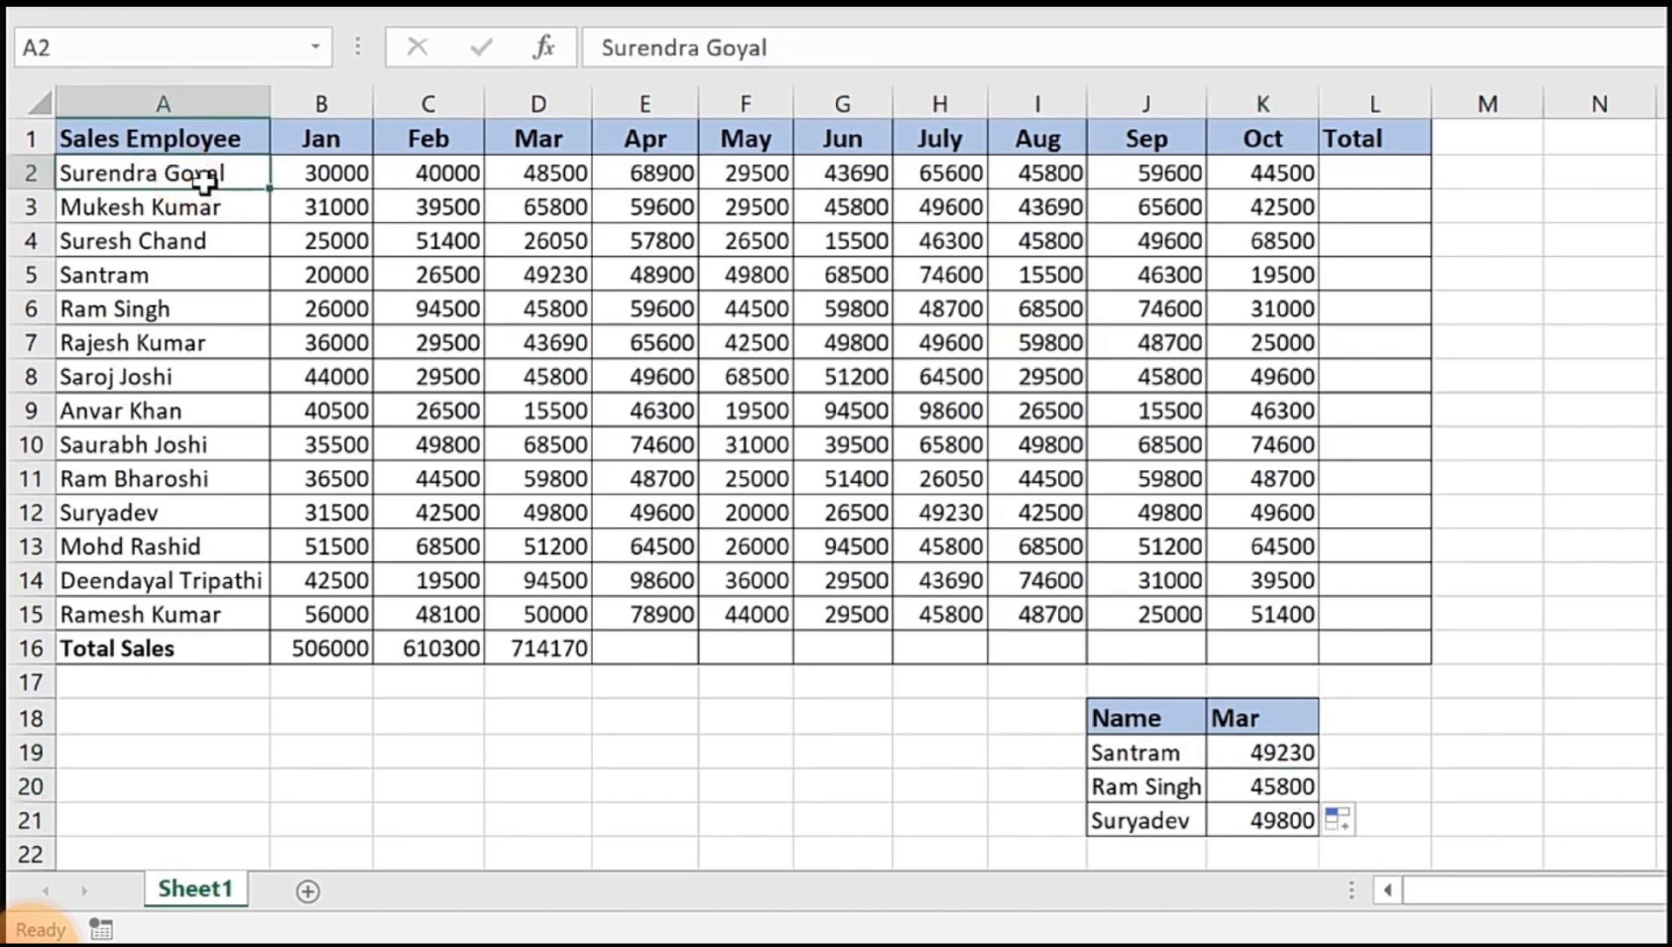
pyautogui.click(326, 173)
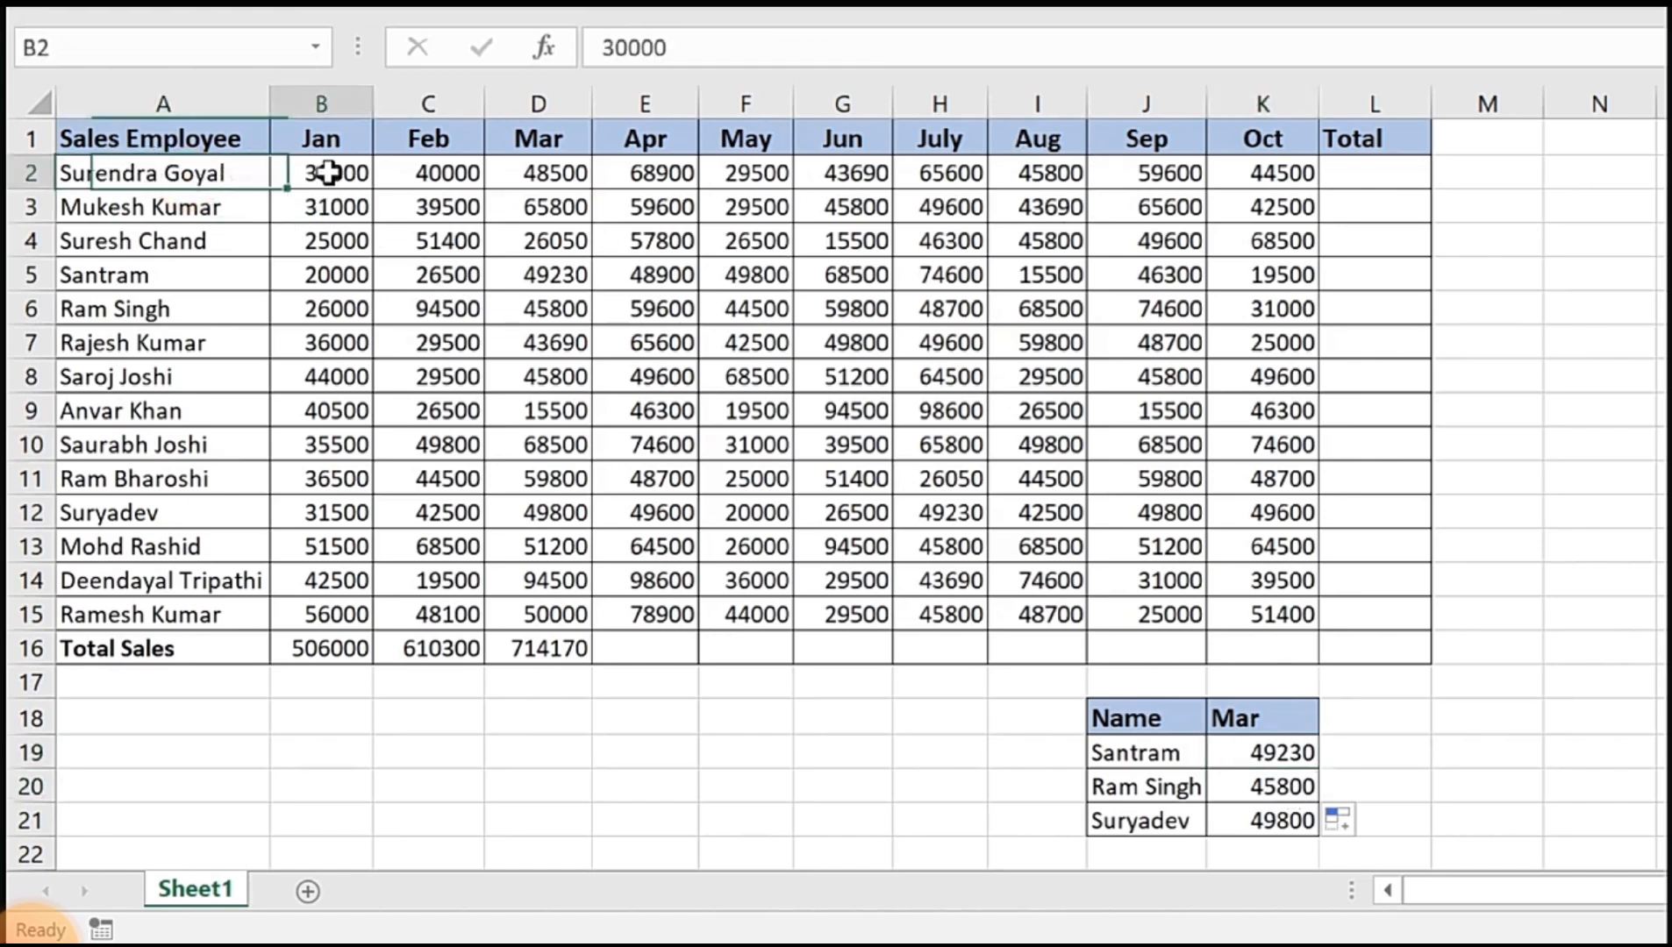
pyautogui.click(443, 180)
pyautogui.click(600, 178)
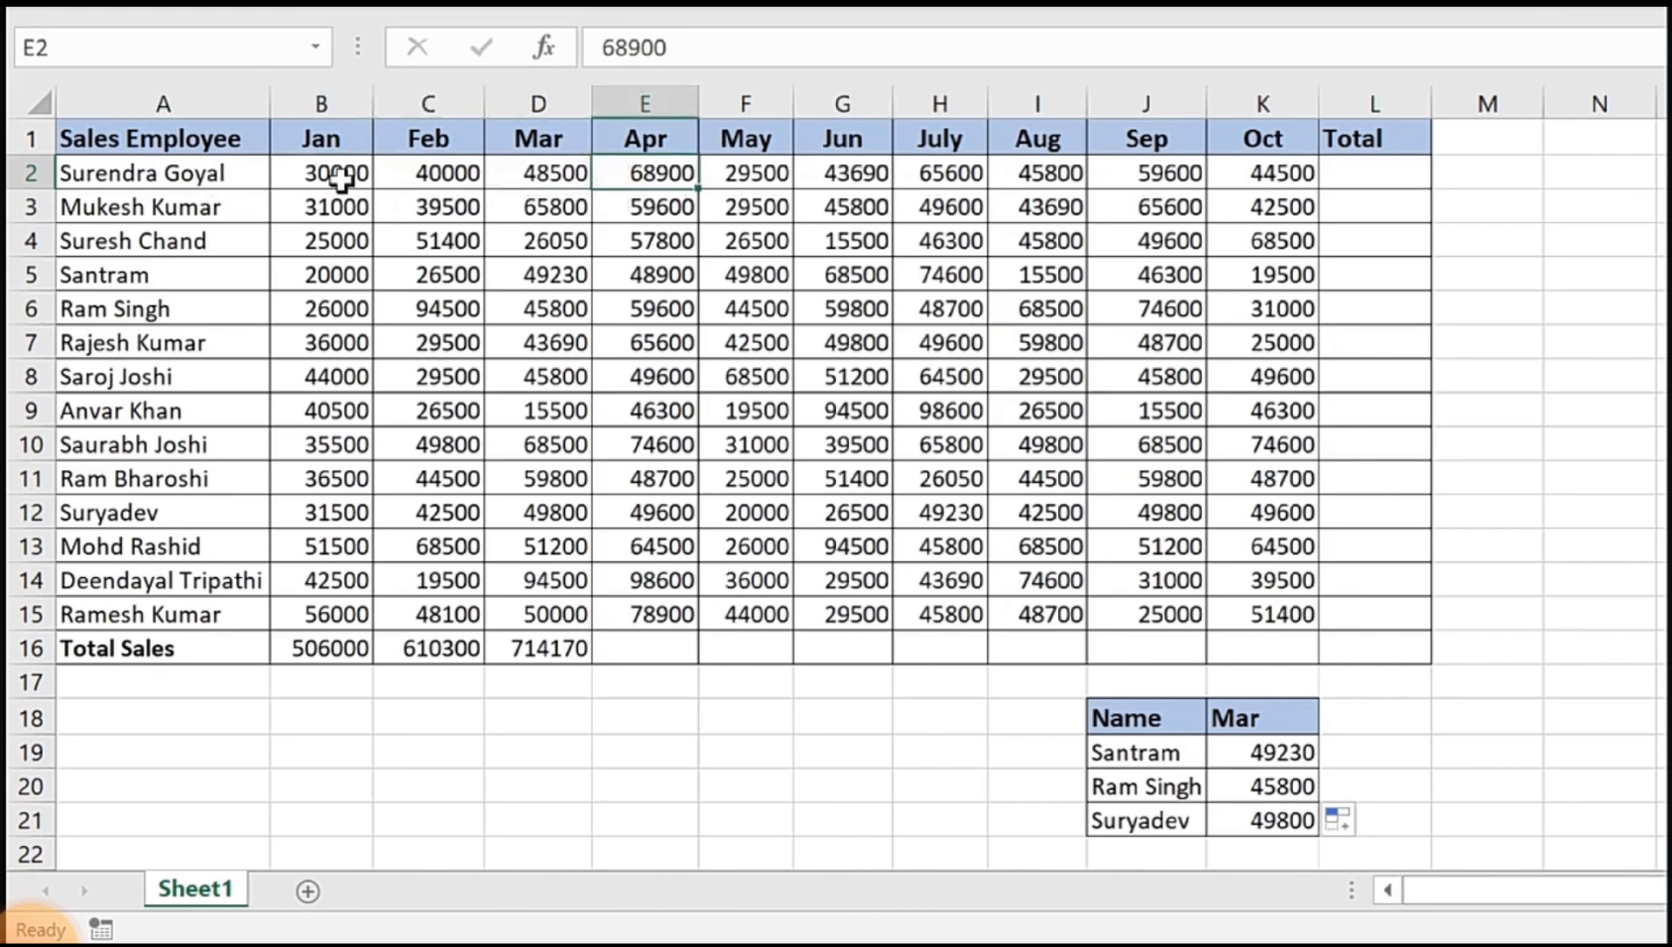
pyautogui.click(1376, 166)
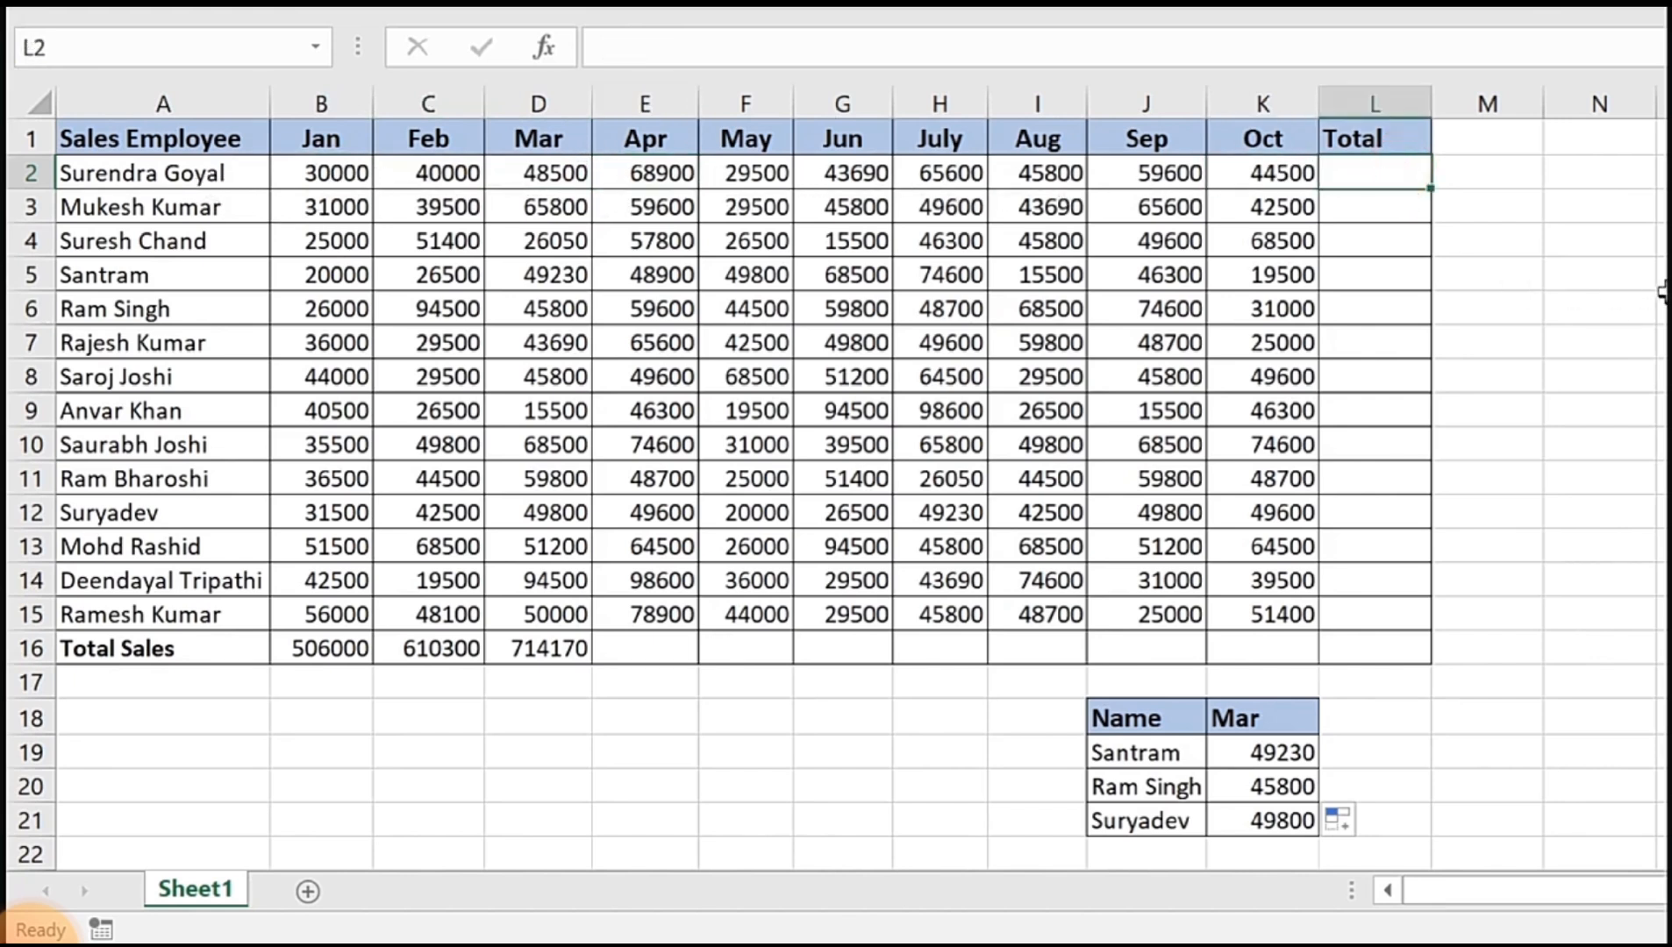
pyautogui.write('=sum')
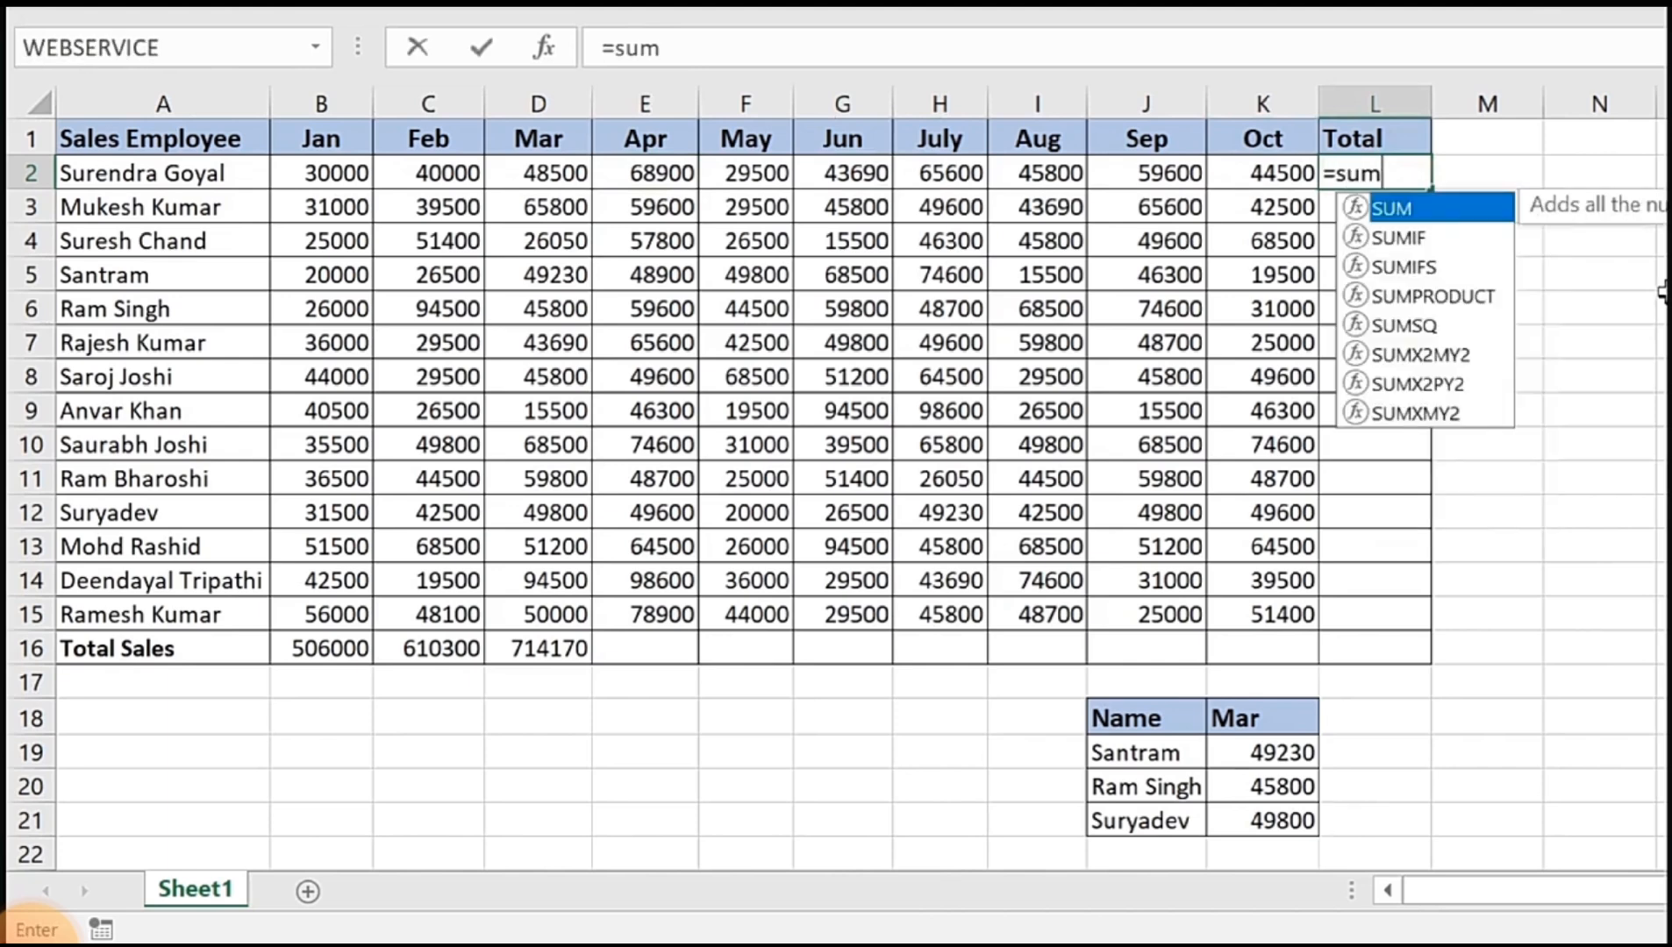
pyautogui.press('Tab')
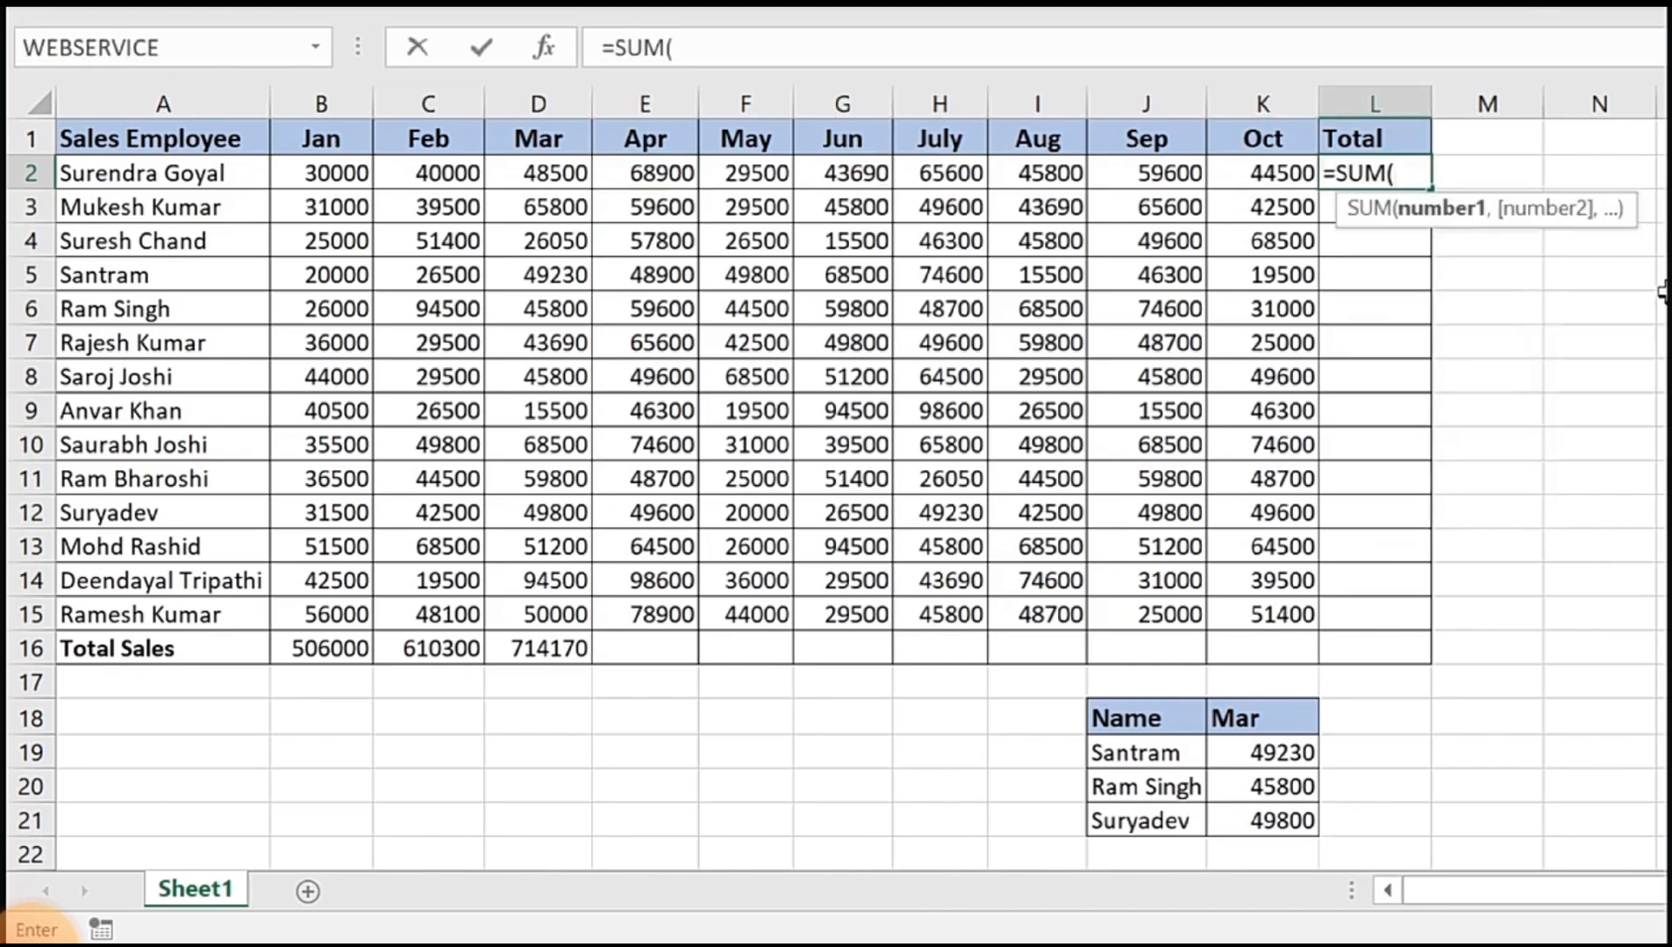
pyautogui.write('surendr')
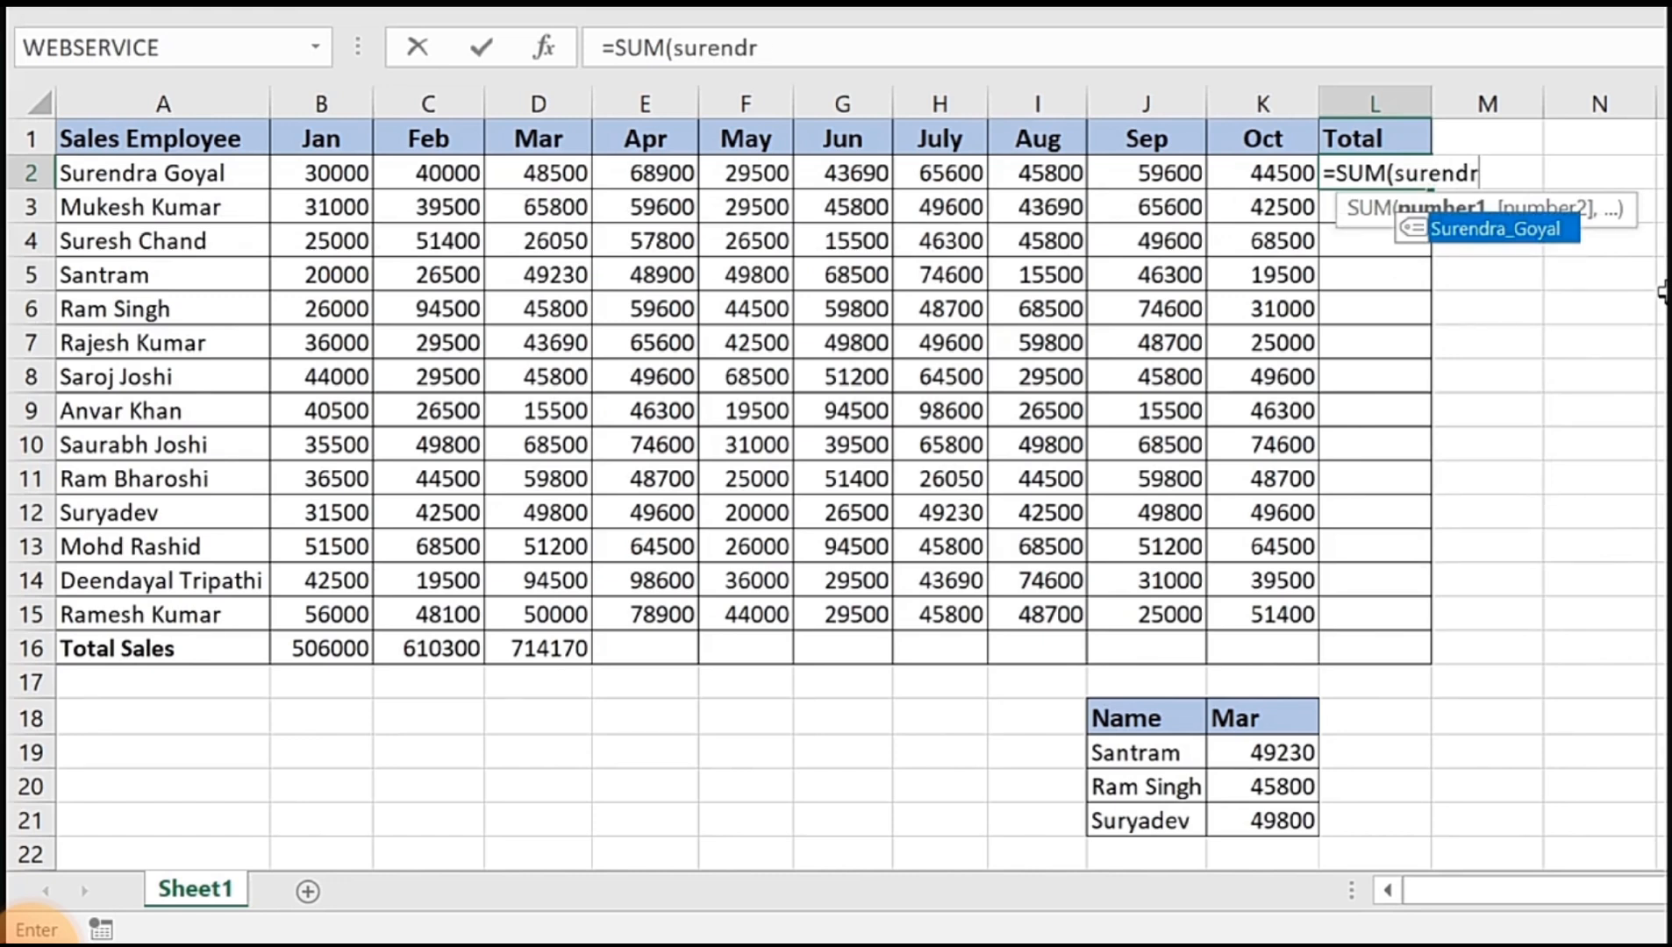
pyautogui.press('Tab')
pyautogui.write(')')
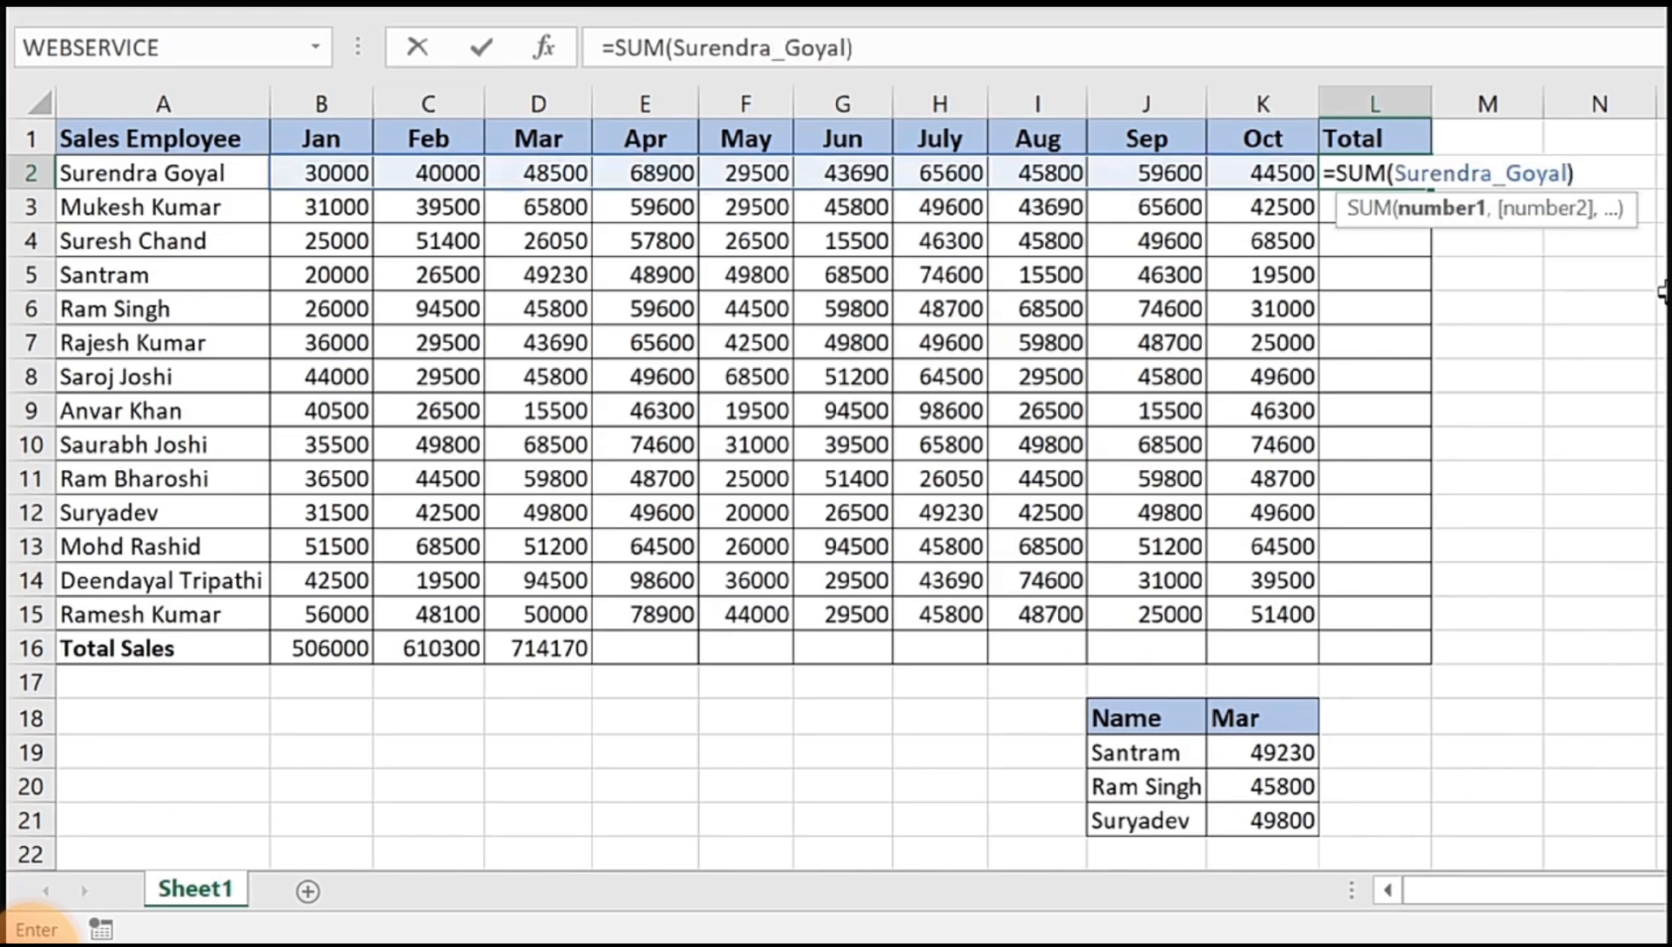
pyautogui.press('Return')
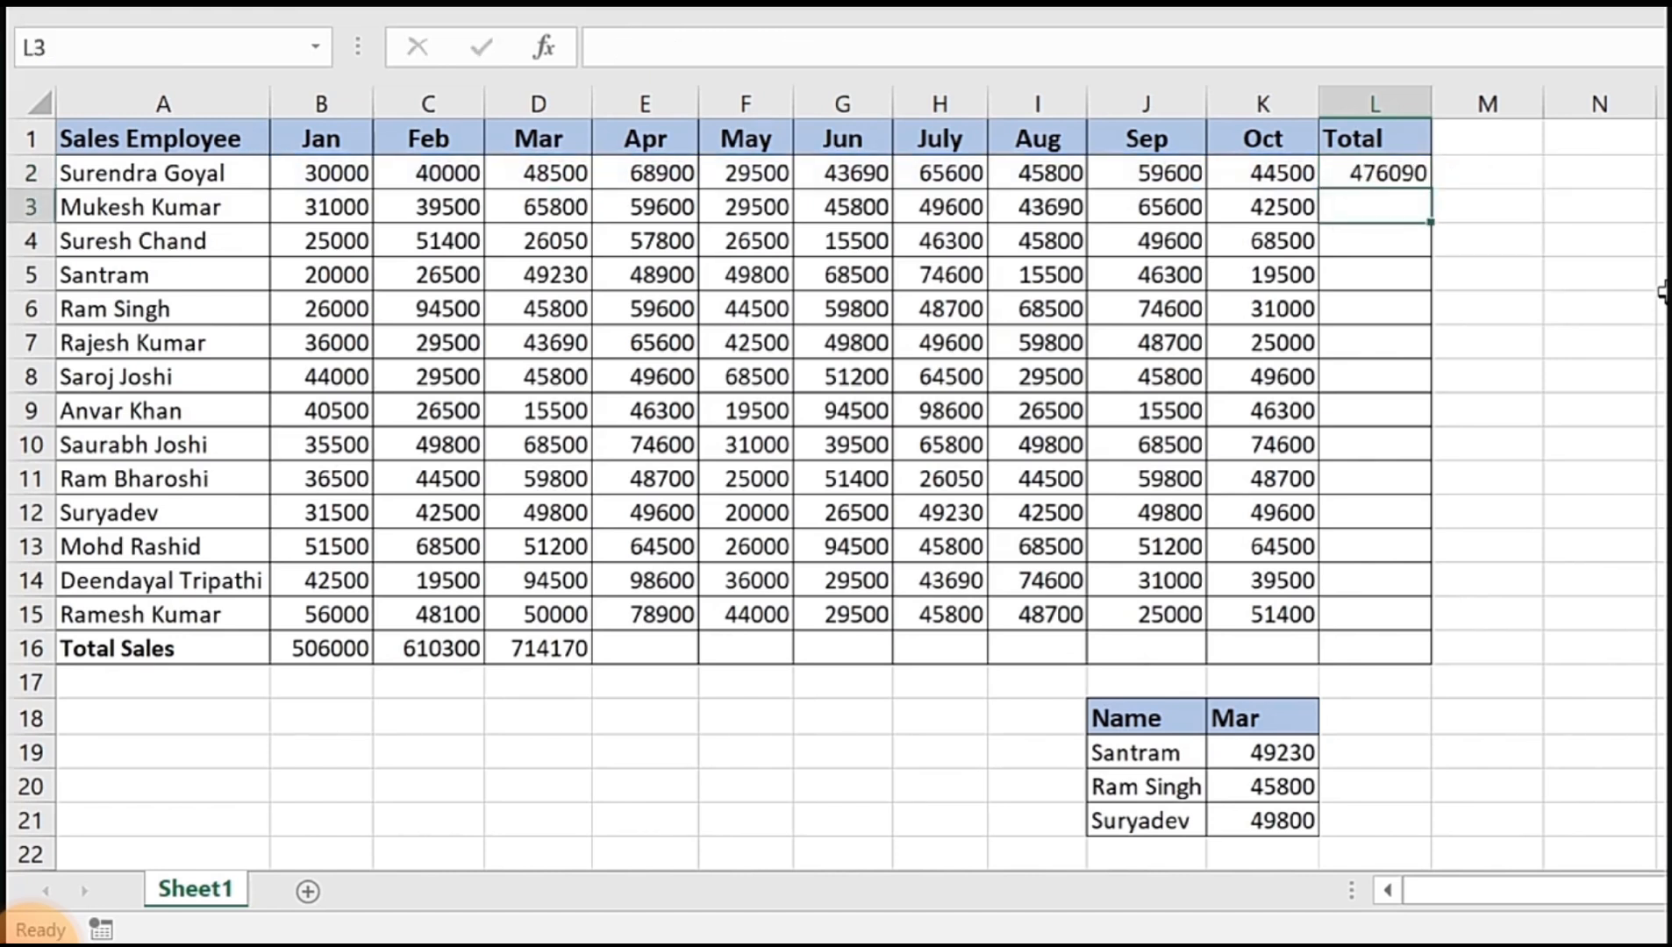
# Step: Copy the SUM formula from L2 down the Total column to L15
pyautogui.click(1368, 174)
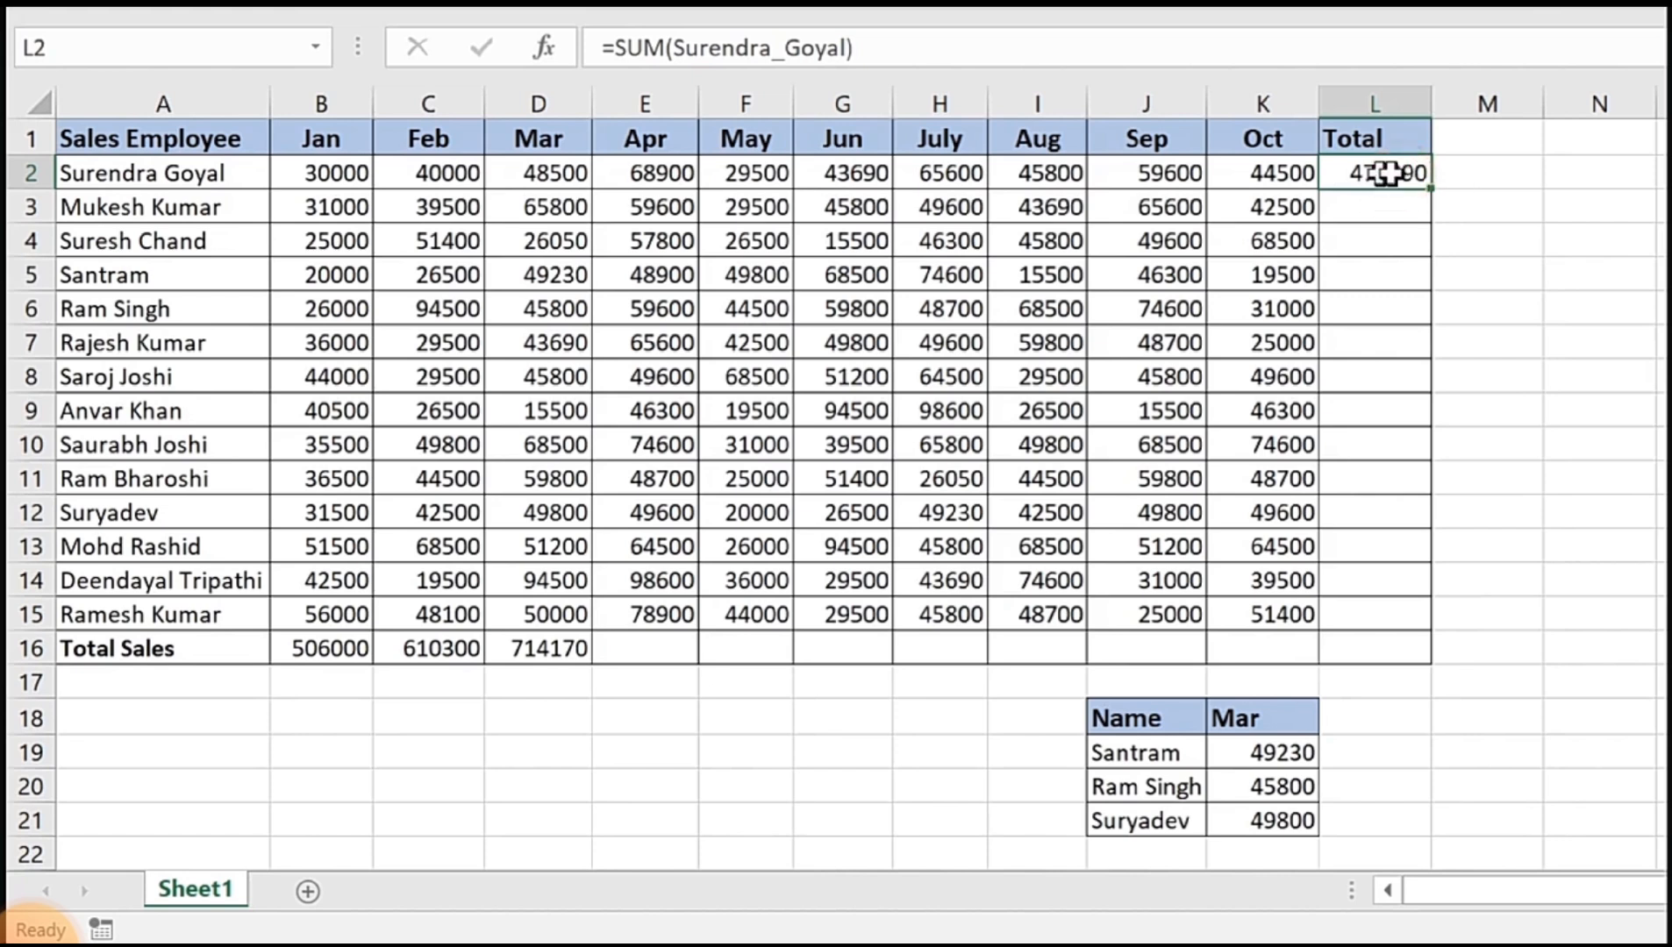
pyautogui.moveTo(1428, 194); pyautogui.dragTo(1426, 626)
pyautogui.click(1378, 412)
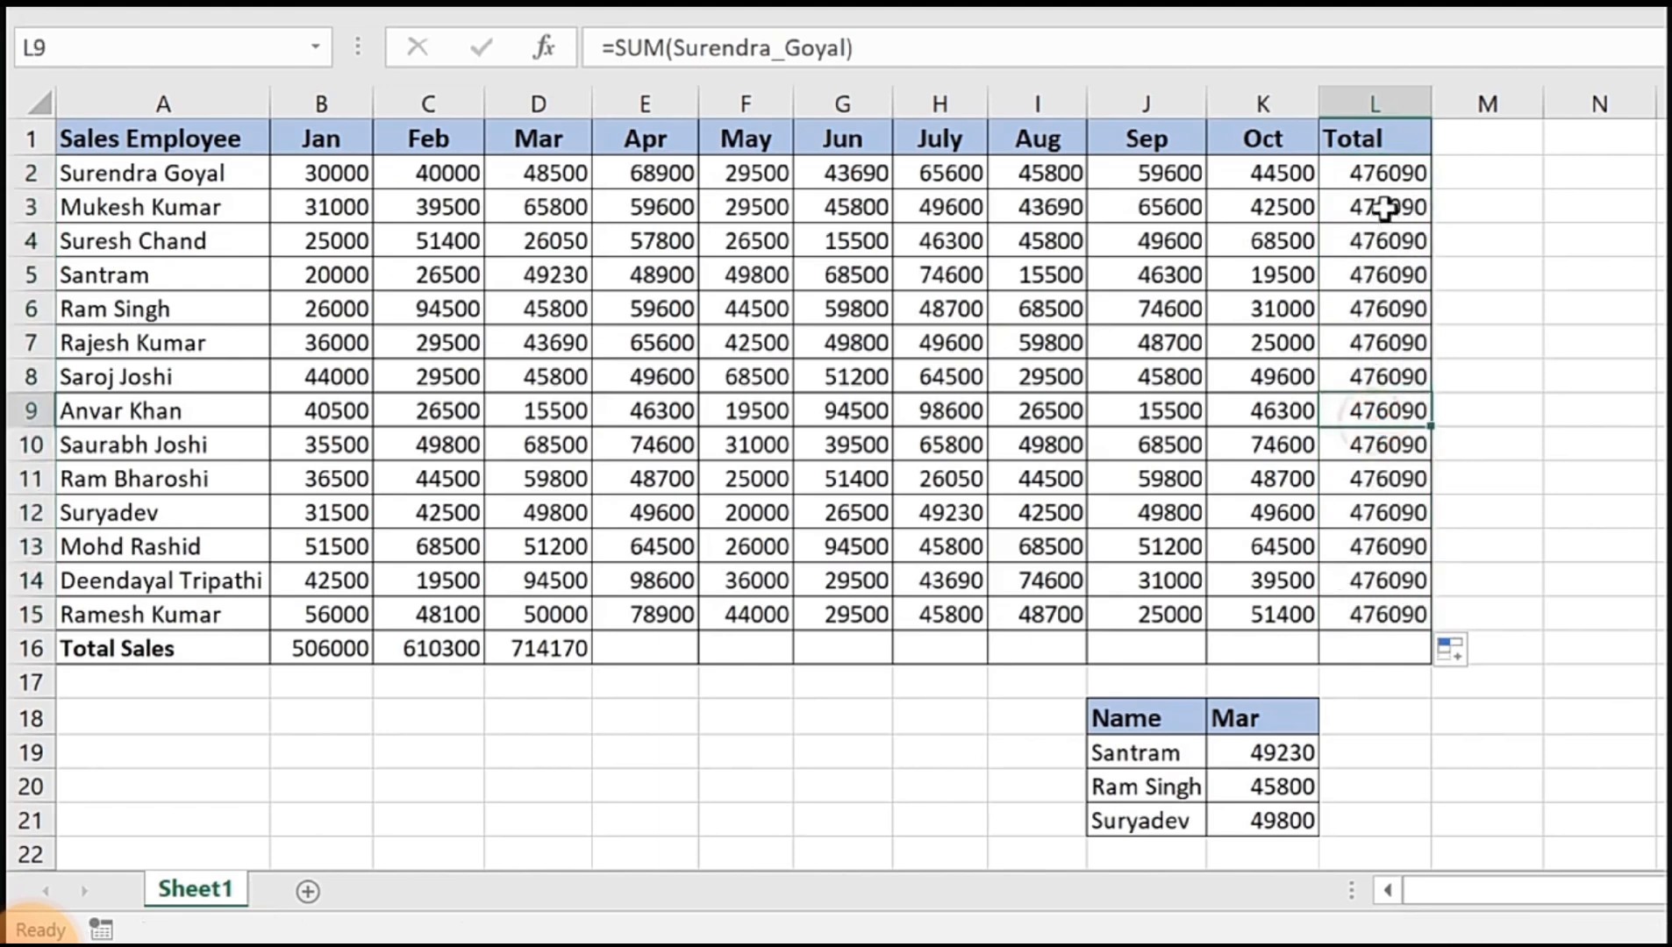
# Step: Replace the range name in L3's SUM formula with the named range of the employee in row 3
pyautogui.click(1388, 207)
pyautogui.doubleClick(1387, 207)
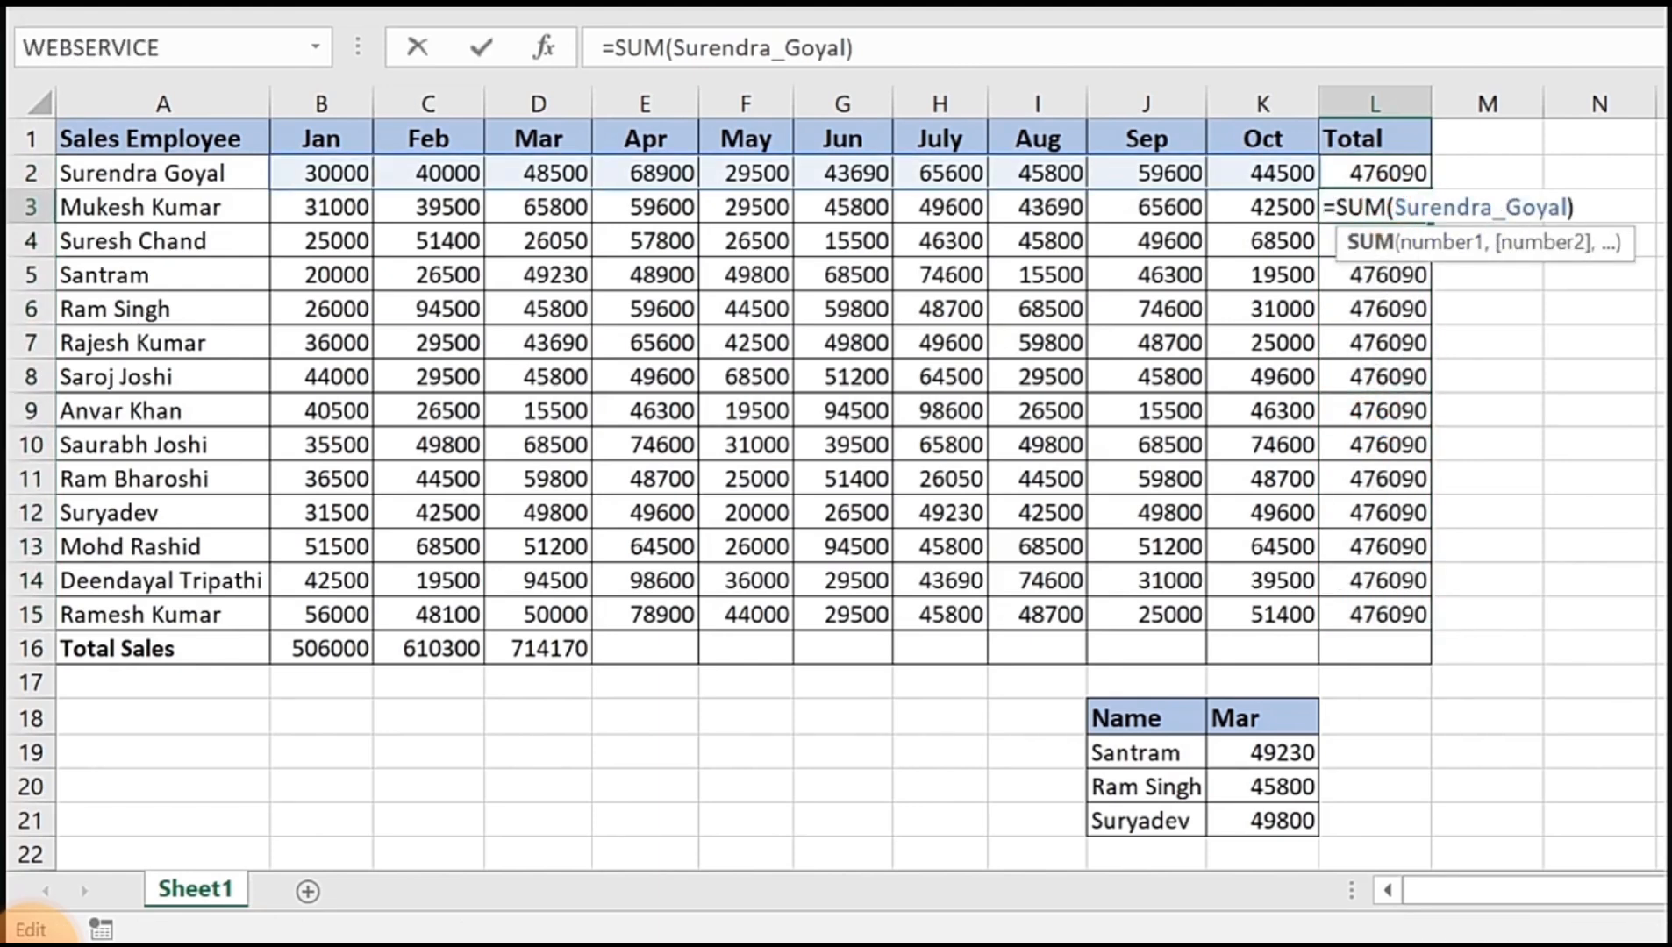
pyautogui.moveTo(1566, 207); pyautogui.dragTo(1396, 207)
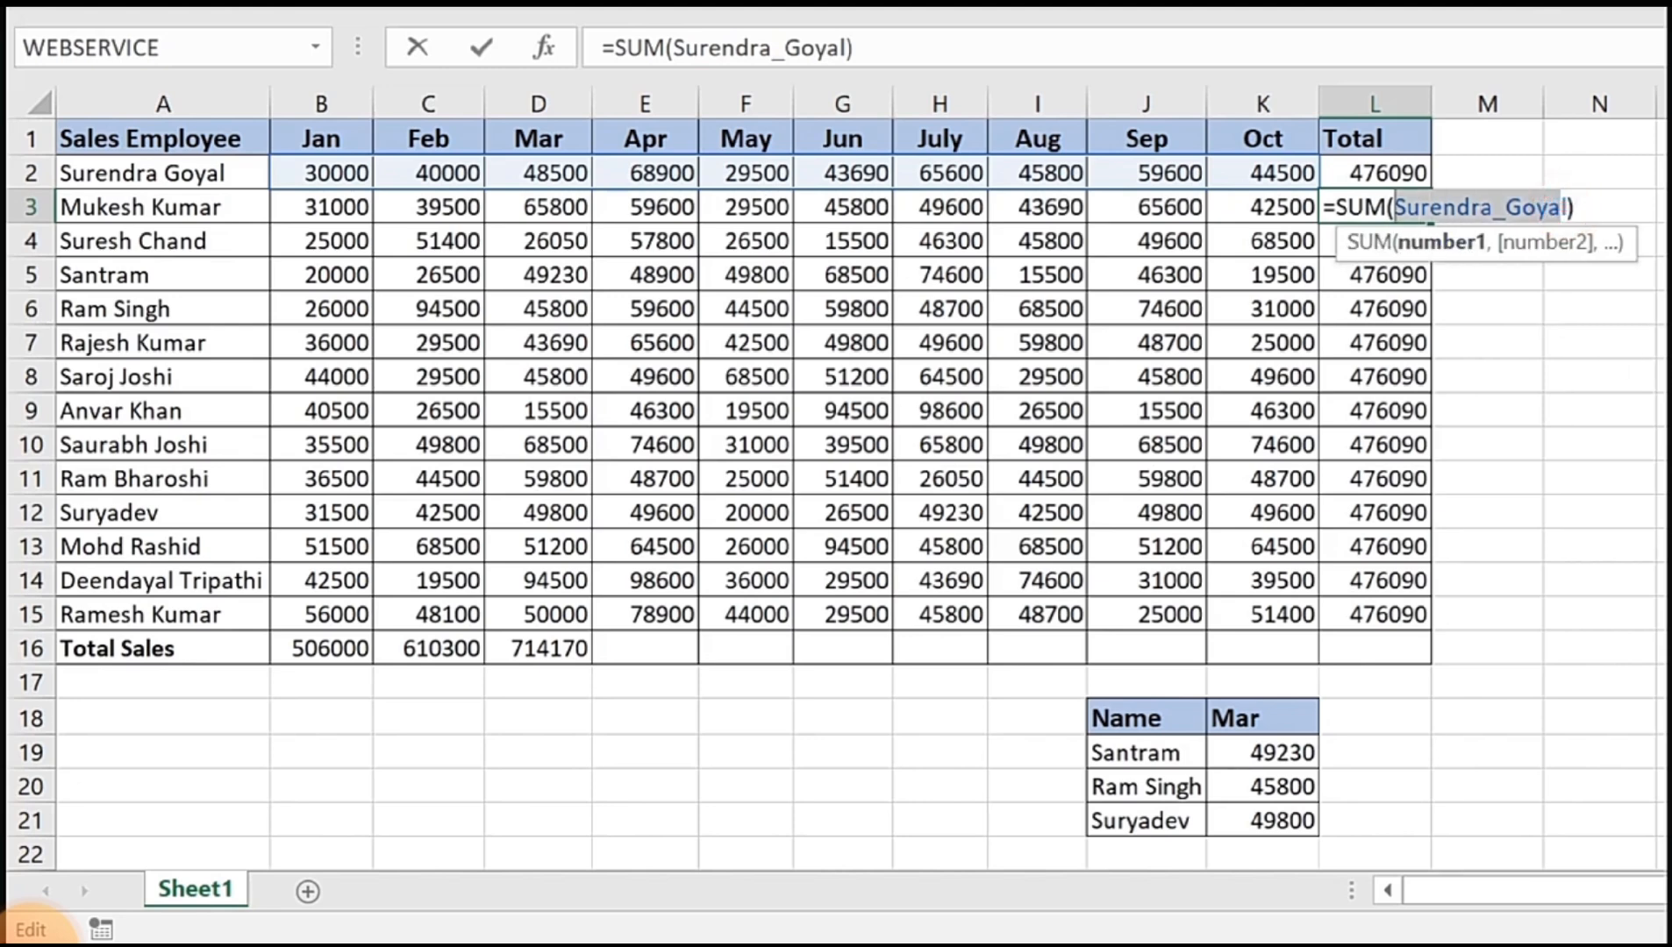
pyautogui.write('muke')
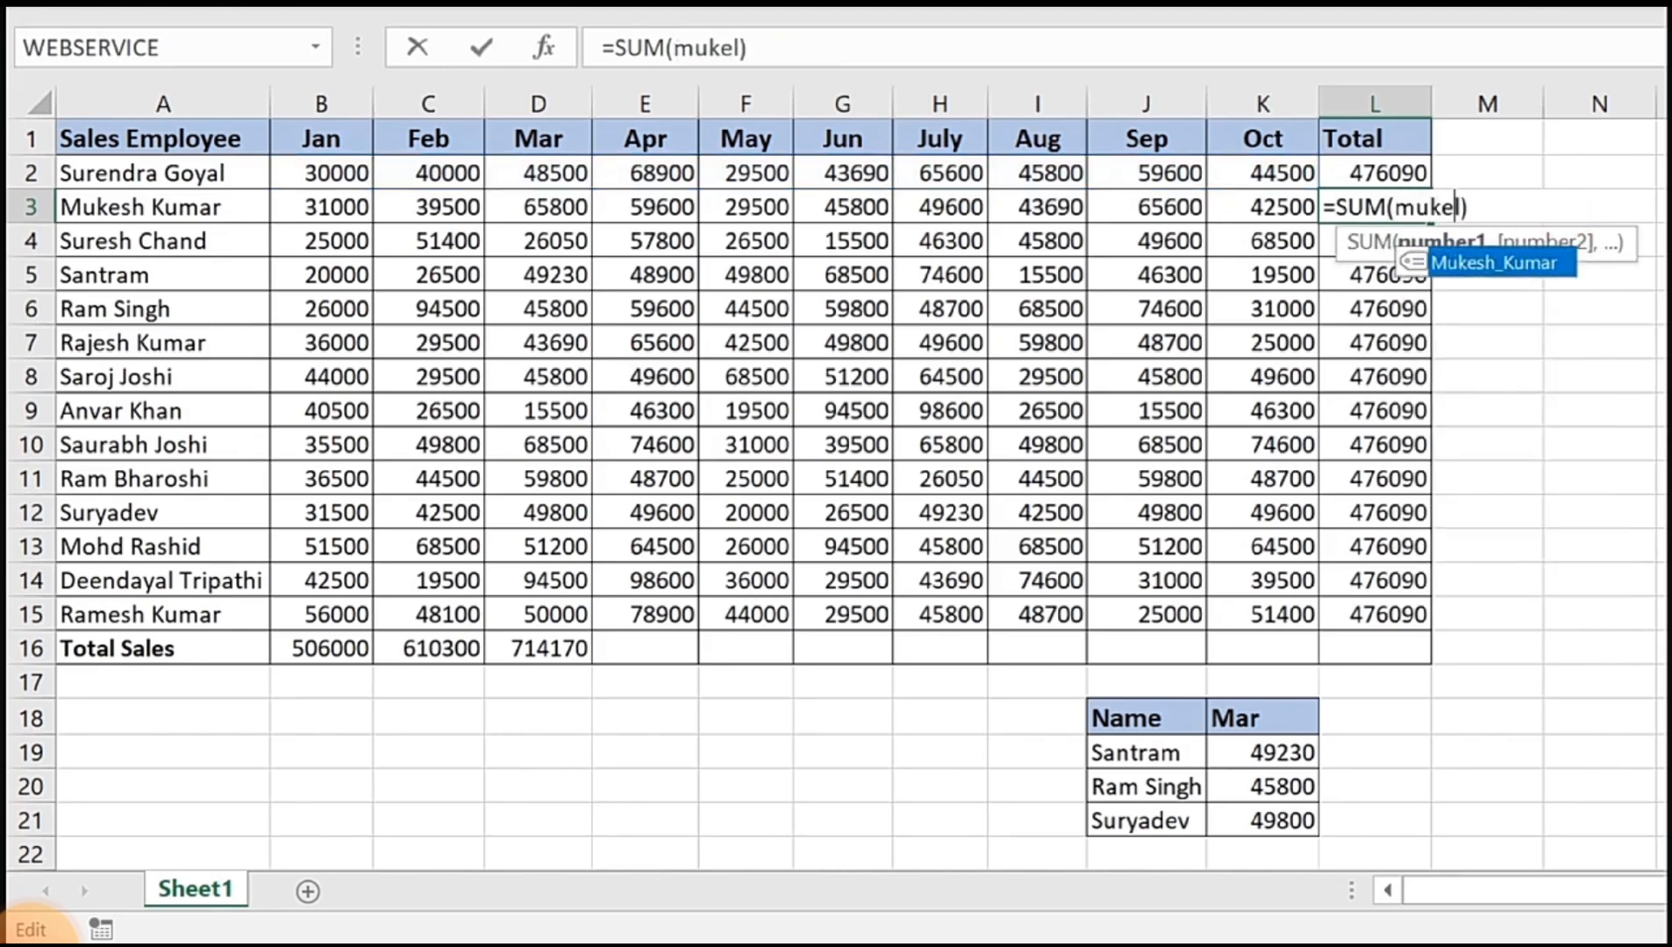
pyautogui.press('Tab')
pyautogui.press('Return')
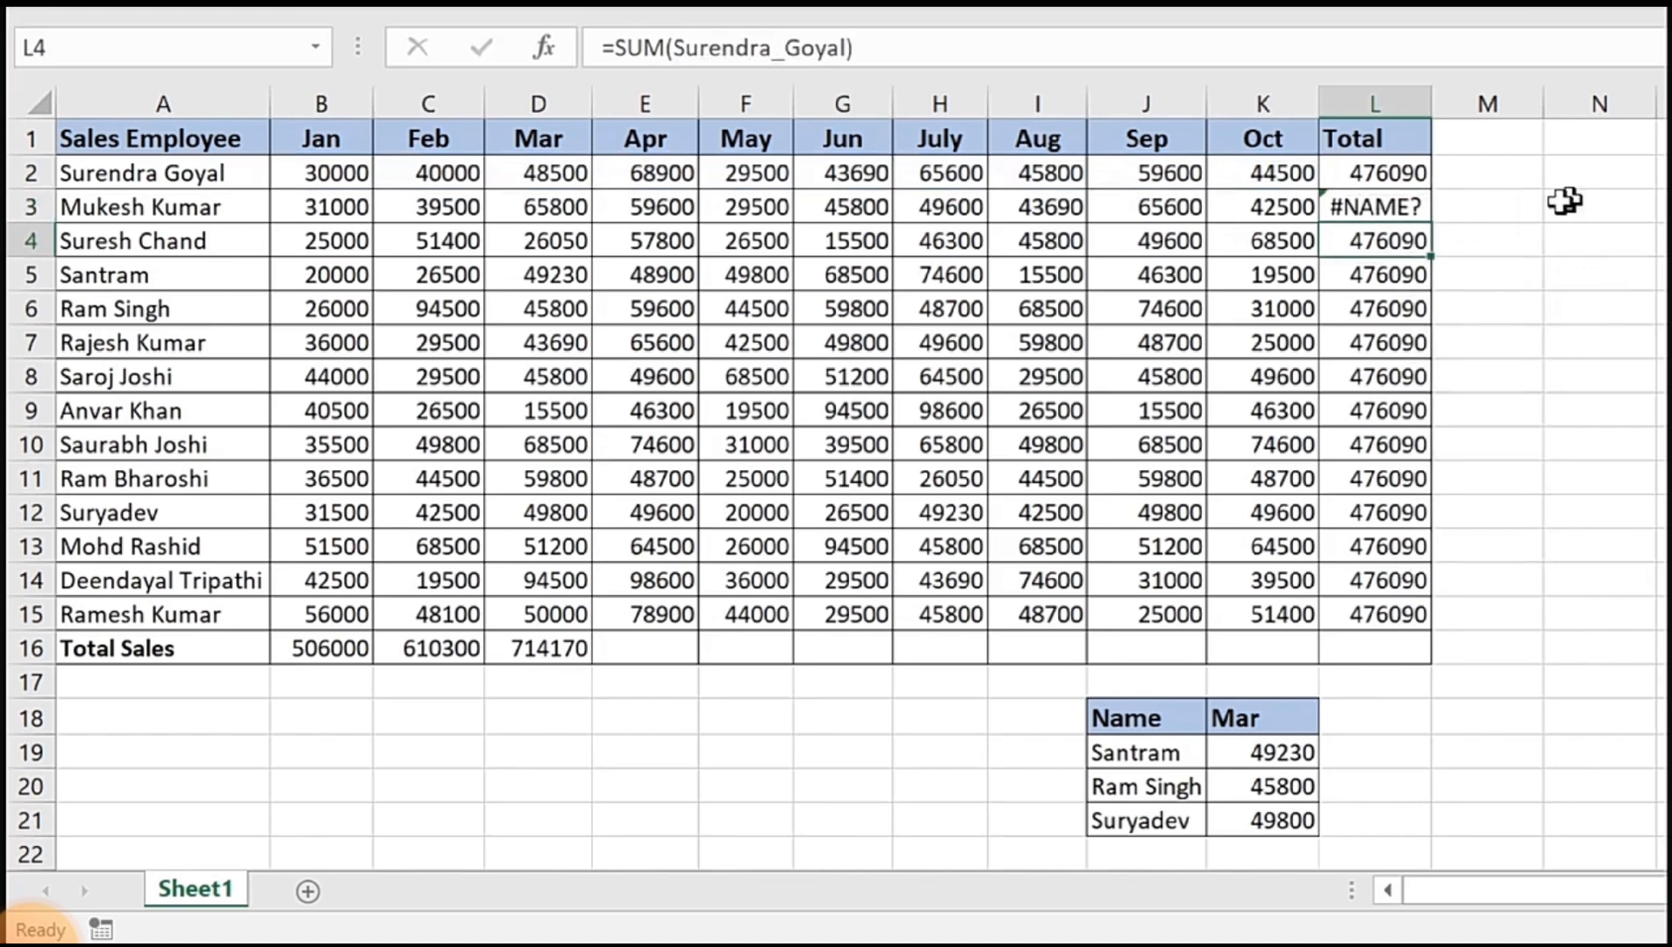
# Step: Remove the stray letter l from the end of the range name in L3's SUM formula
pyautogui.click(1380, 205)
pyautogui.doubleClick(1383, 207)
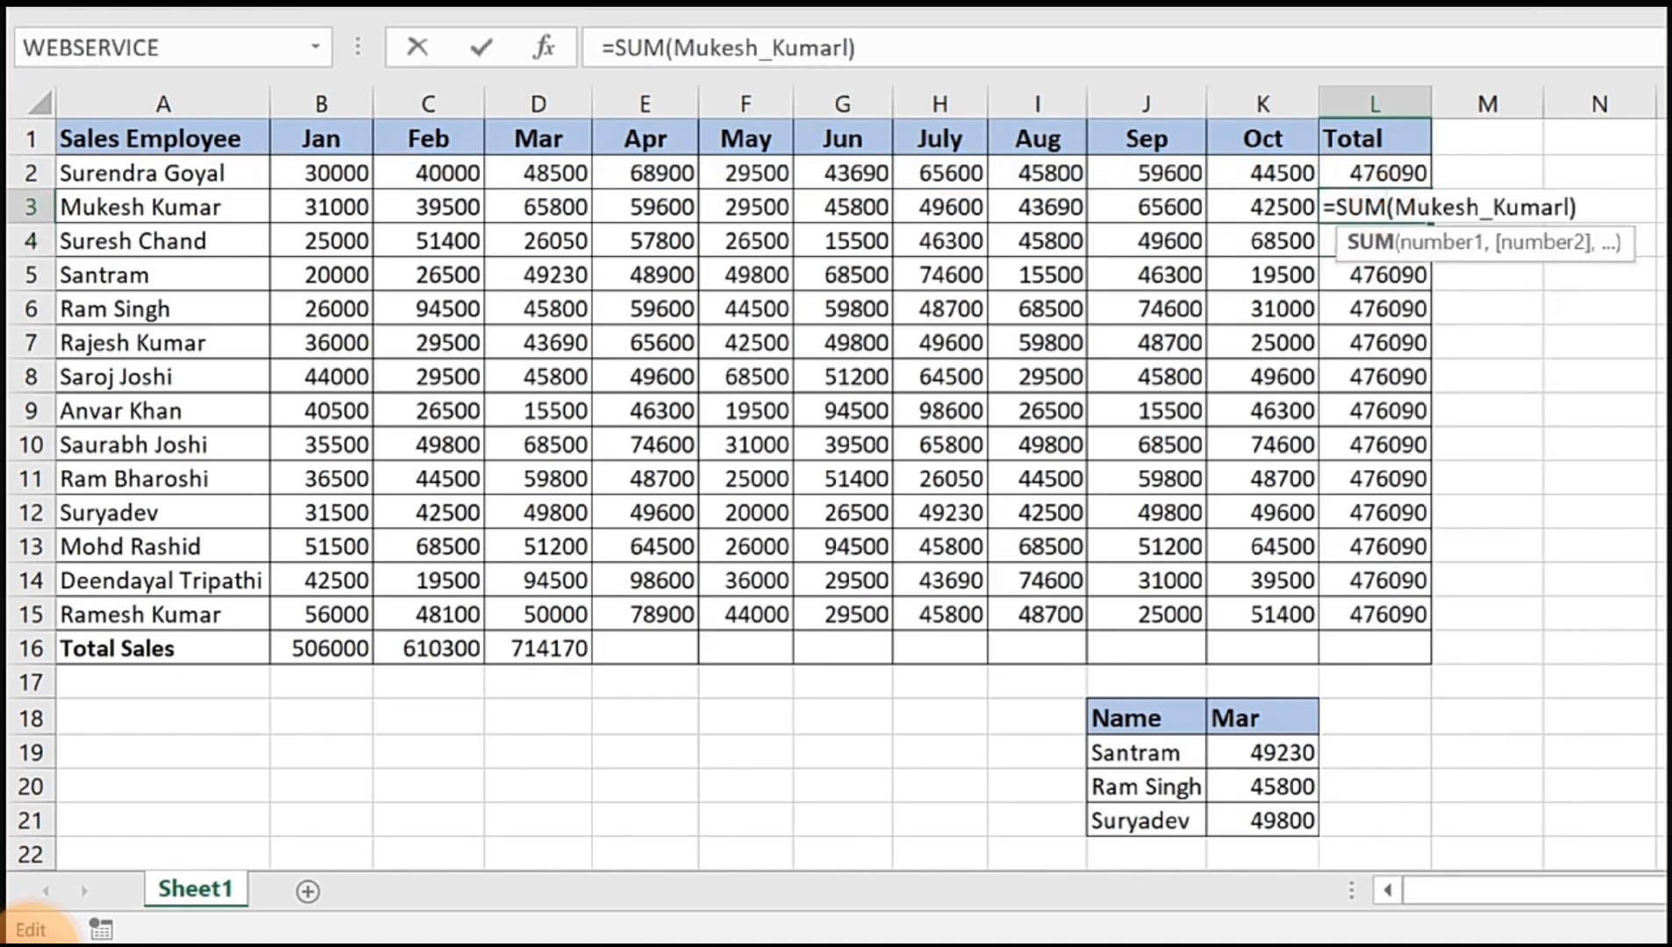
pyautogui.click(1571, 207)
pyautogui.press('BackSpace')
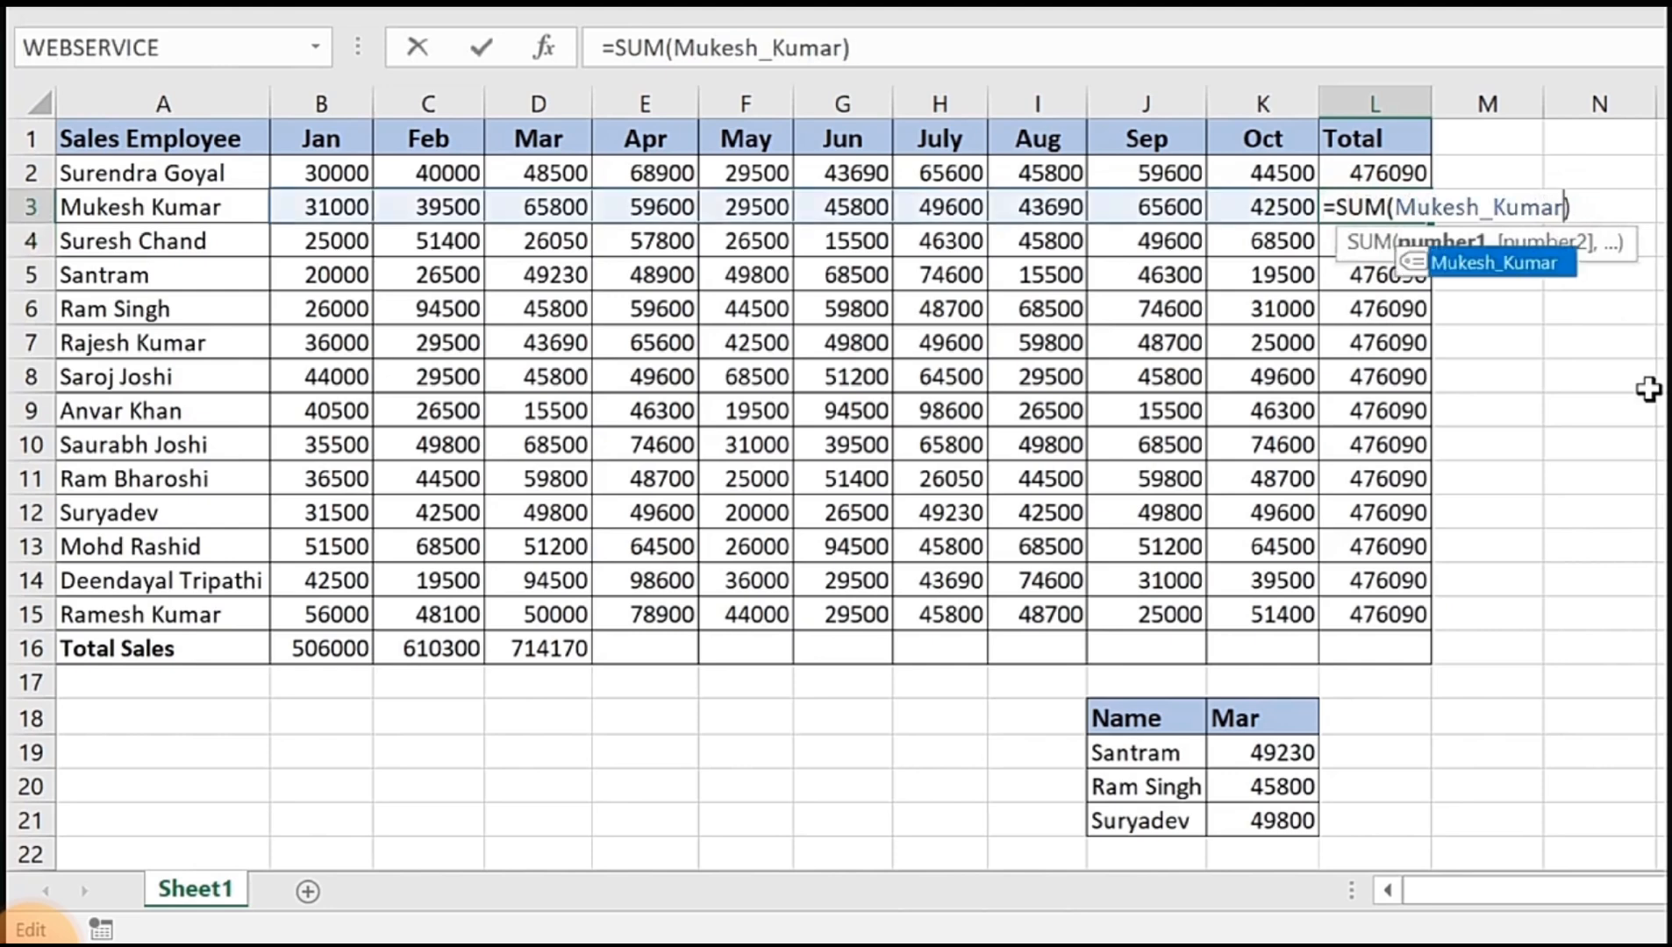
pyautogui.press('Return')
pyautogui.click(1393, 215)
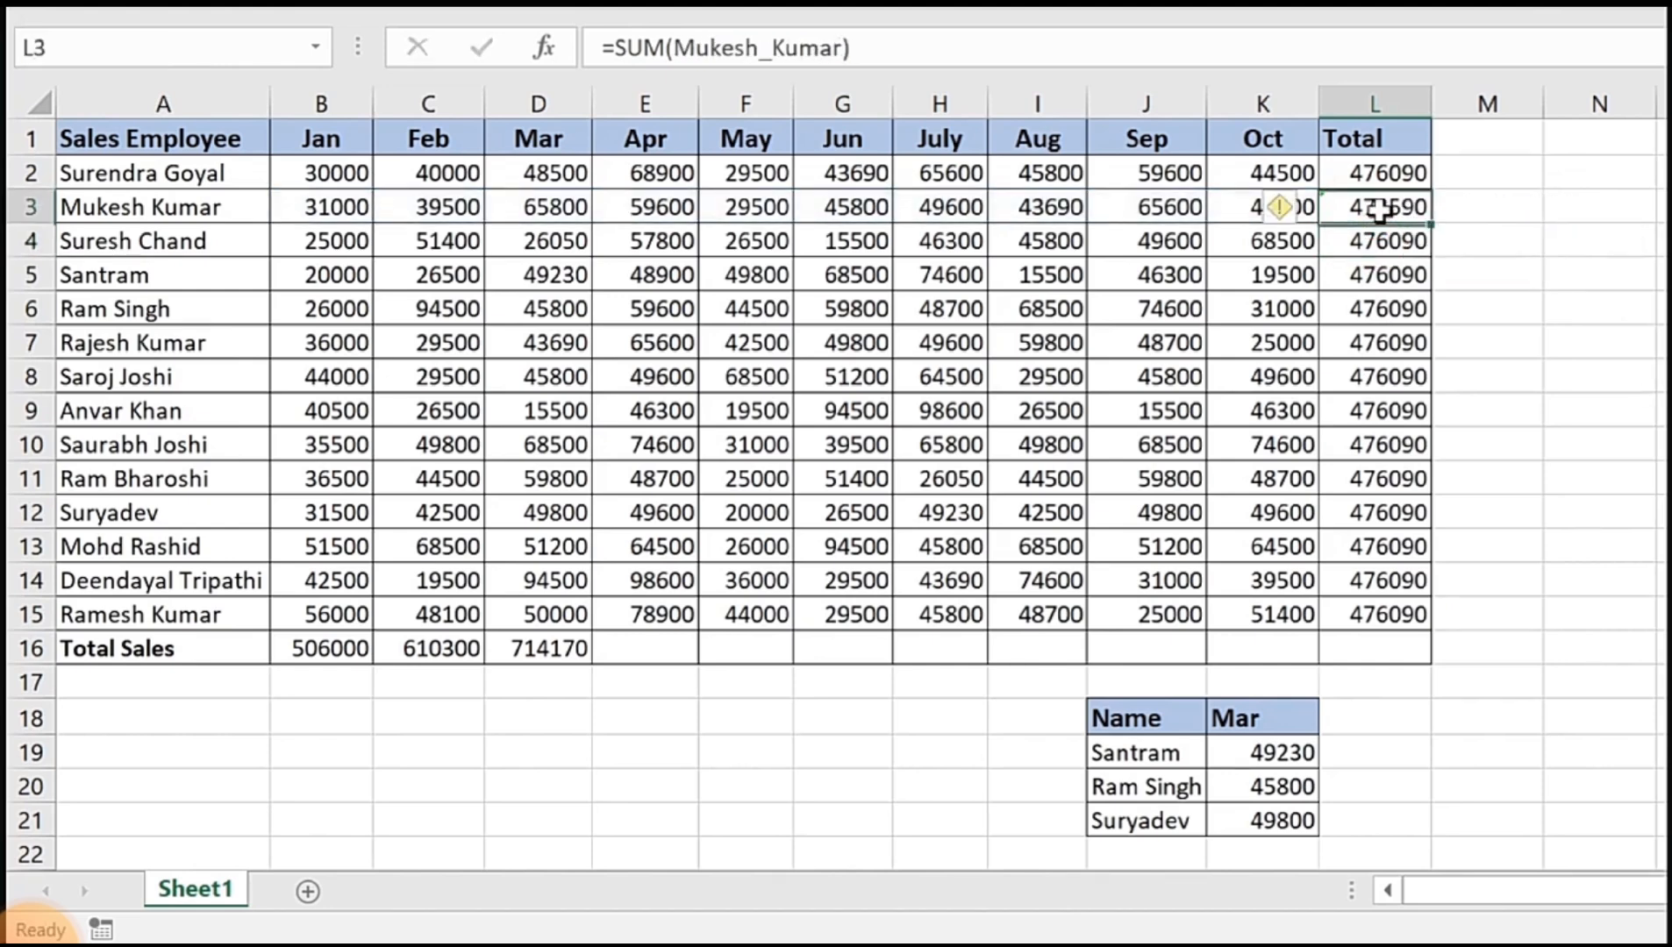
# Step: Replace the range name in L4's SUM formula with the named range of the employee in row 4
pyautogui.doubleClick(1406, 243)
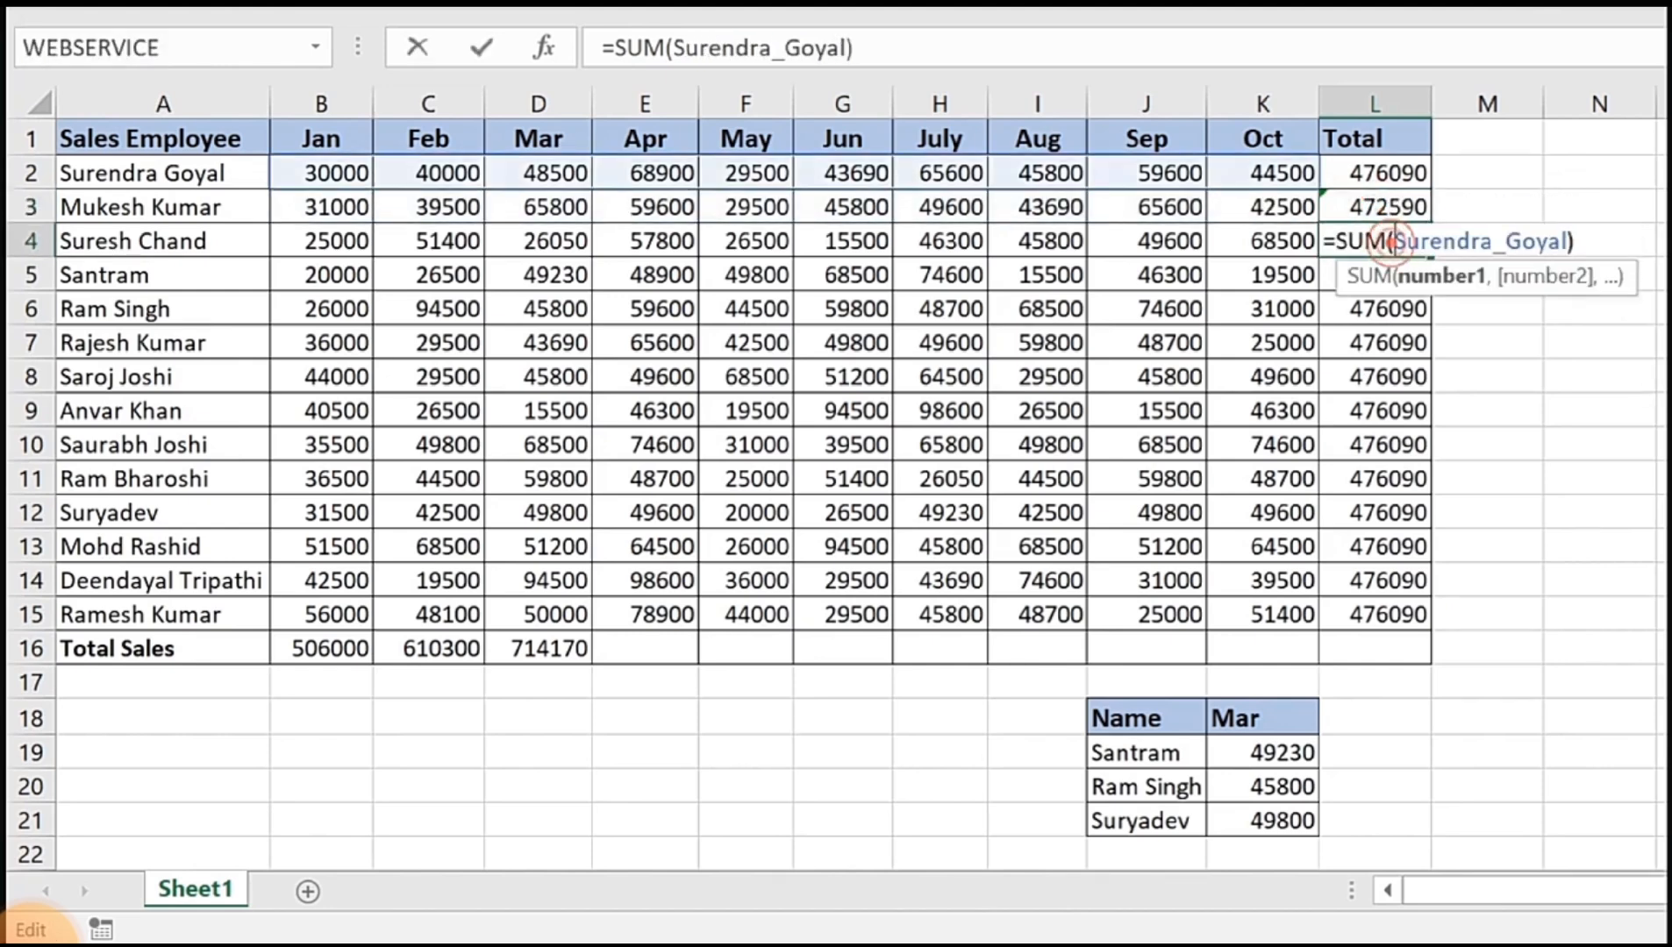
pyautogui.moveTo(1565, 241); pyautogui.dragTo(1406, 241)
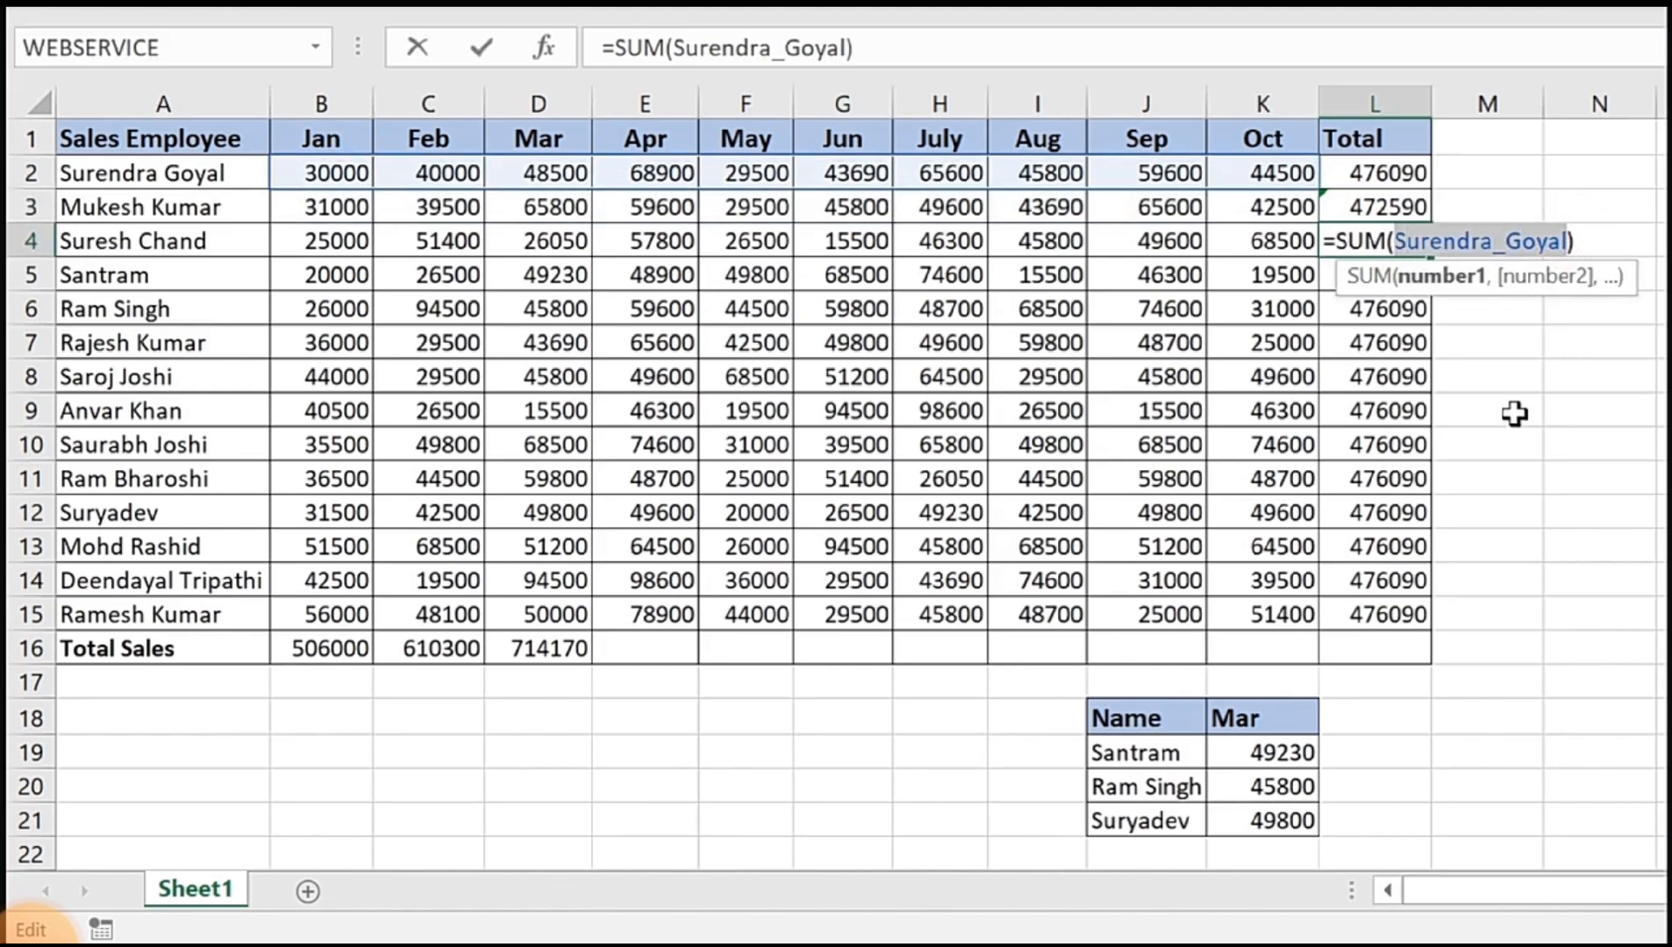
pyautogui.write('ser')
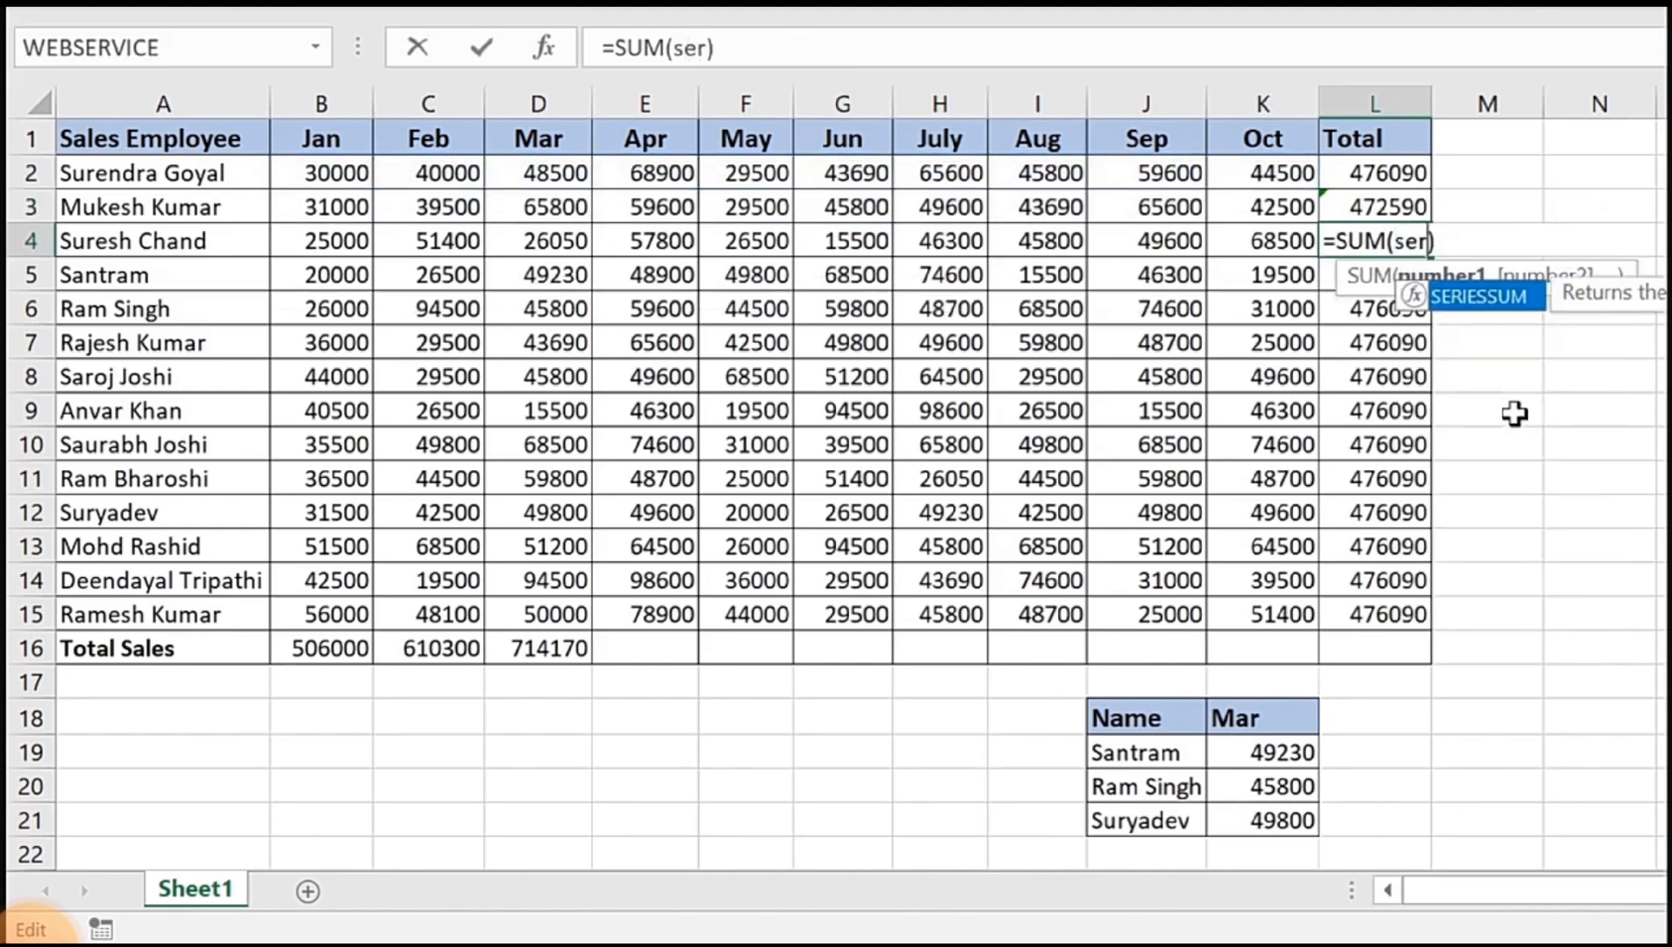
pyautogui.press('BackSpace')
pyautogui.press('BackSpace')
pyautogui.press('BackSpace')
pyautogui.write('suresh')
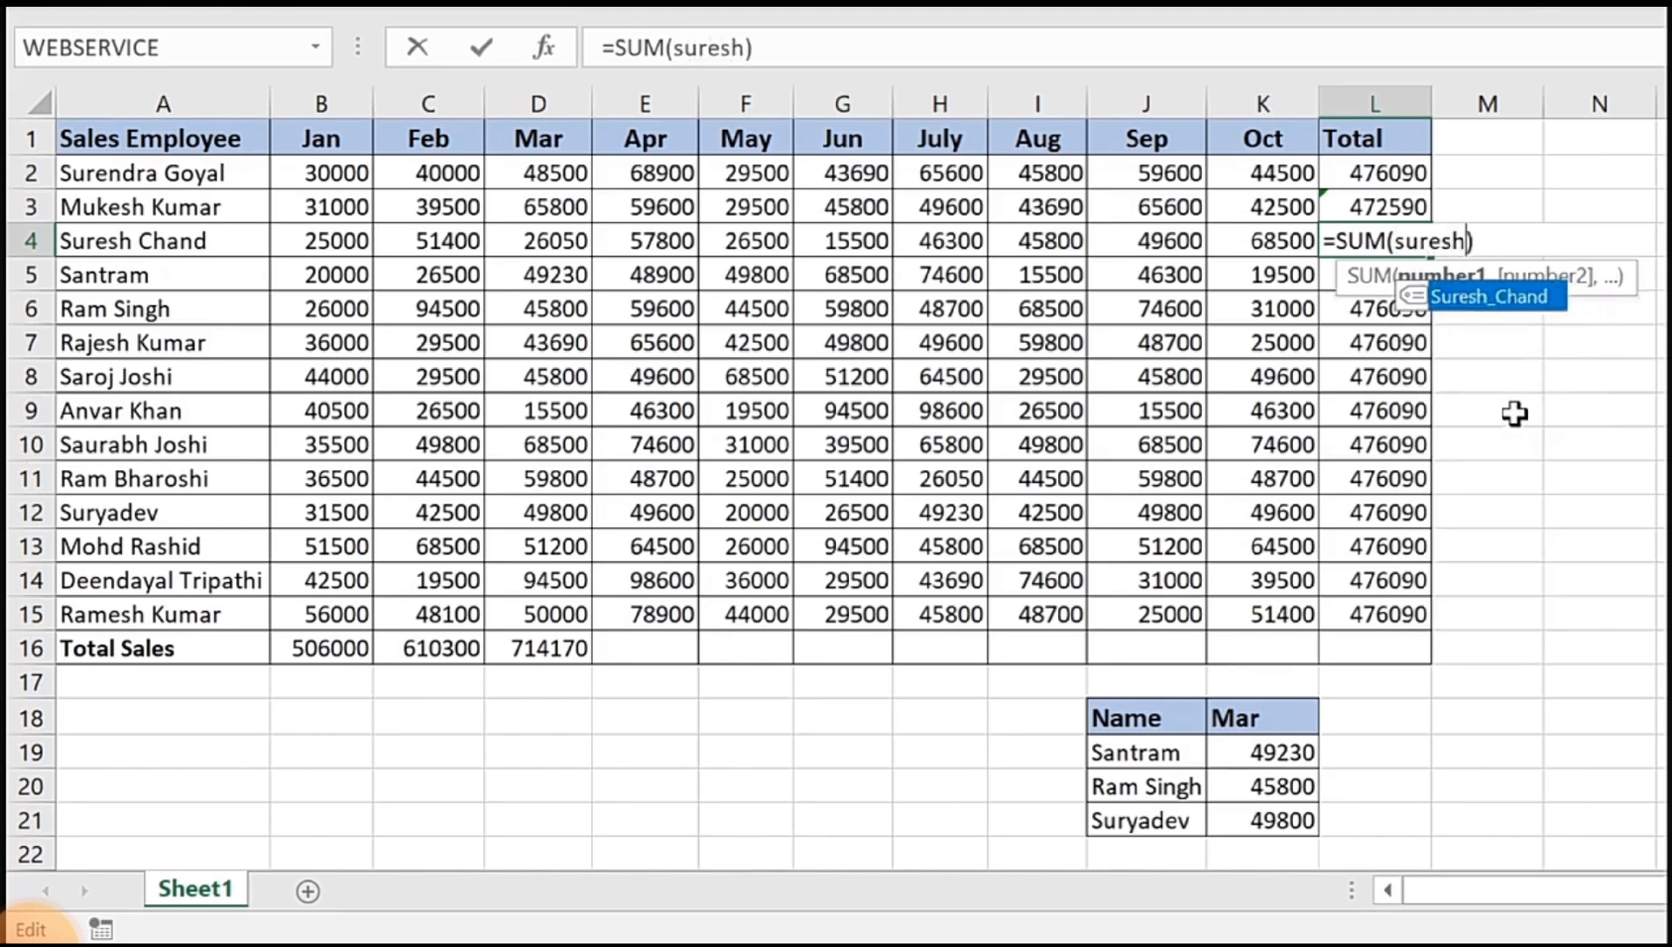
pyautogui.press('Tab')
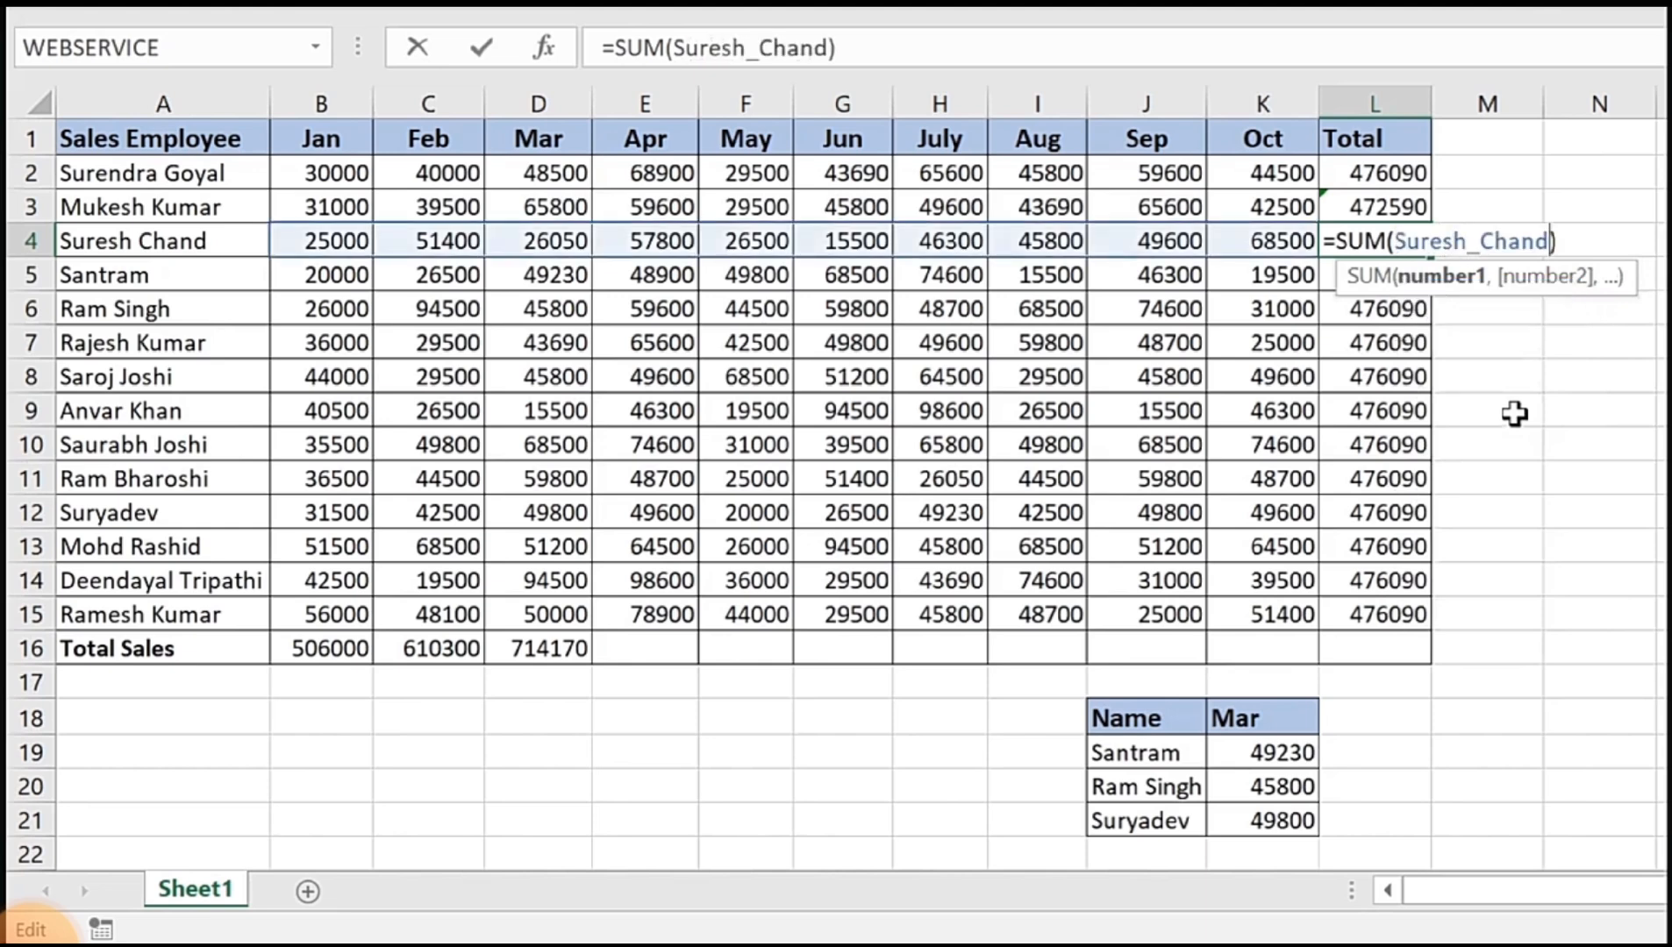
pyautogui.write(')')
pyautogui.press('Return')
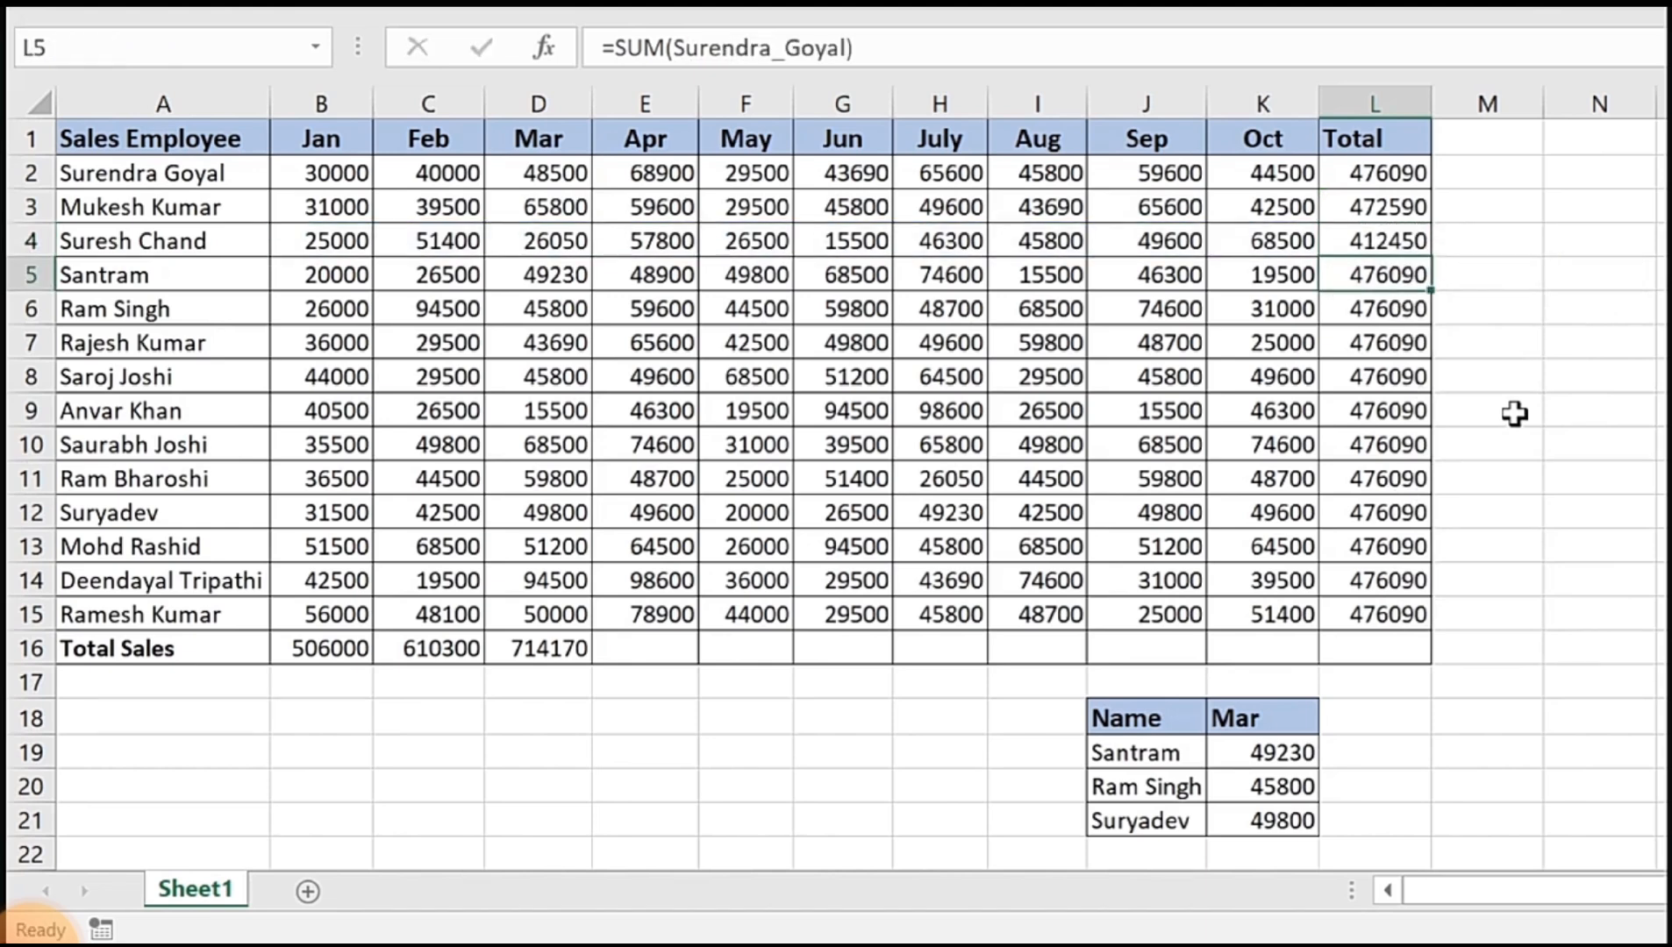
pyautogui.click(1392, 242)
pyautogui.click(1389, 278)
pyautogui.click(1394, 237)
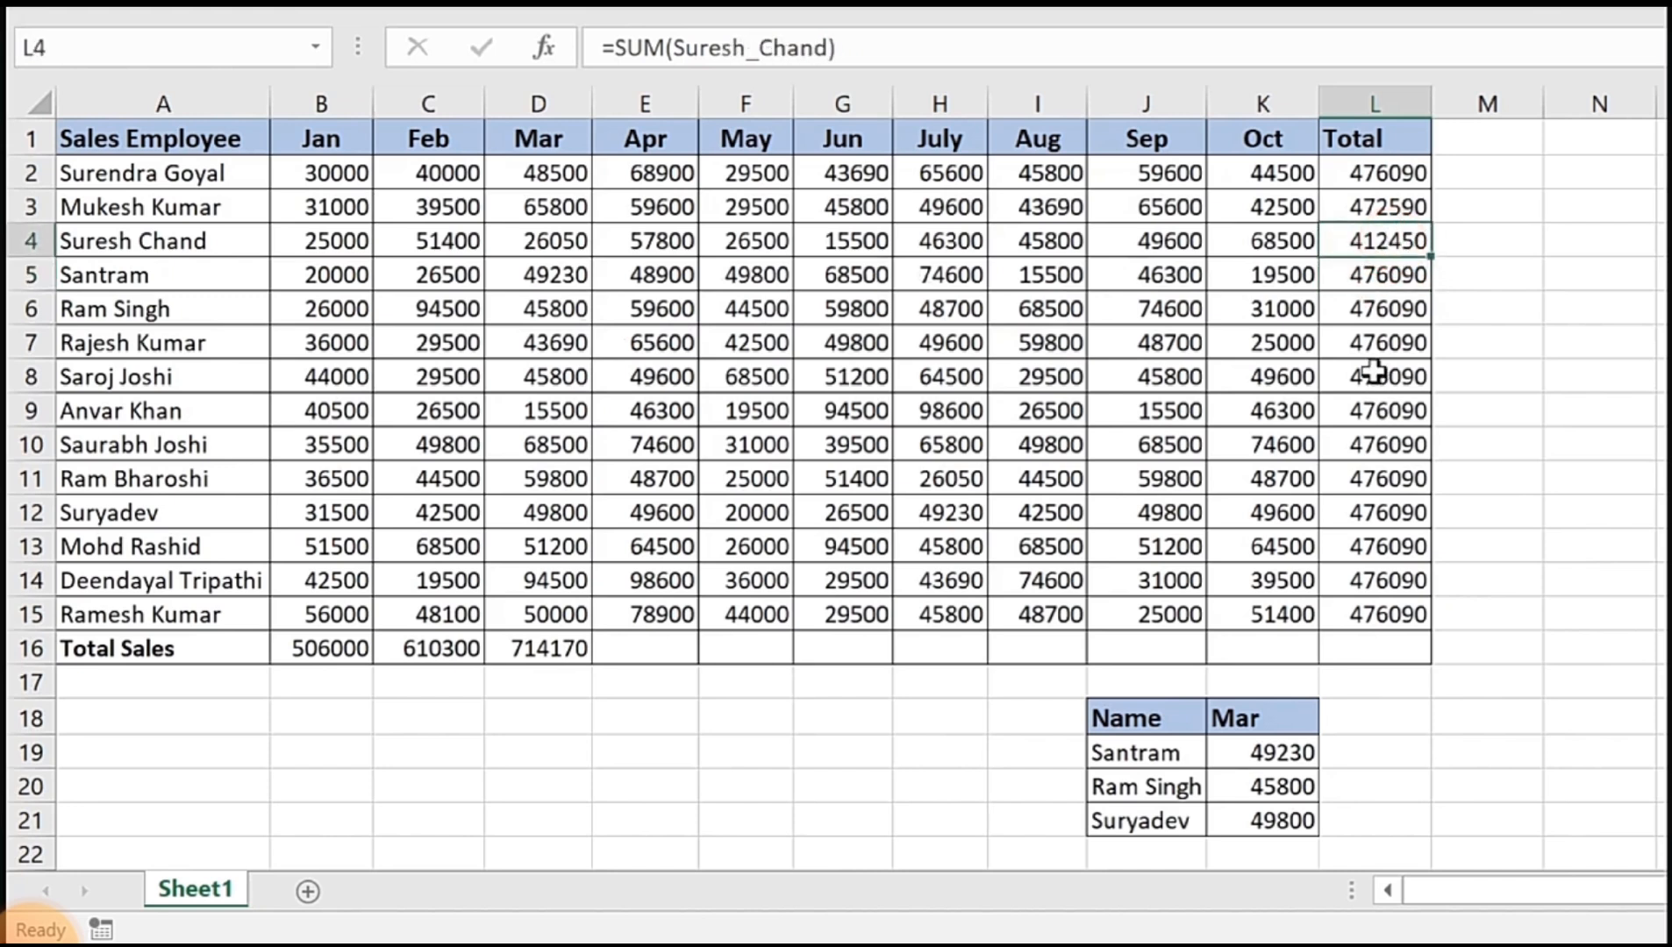
pyautogui.click(1377, 338)
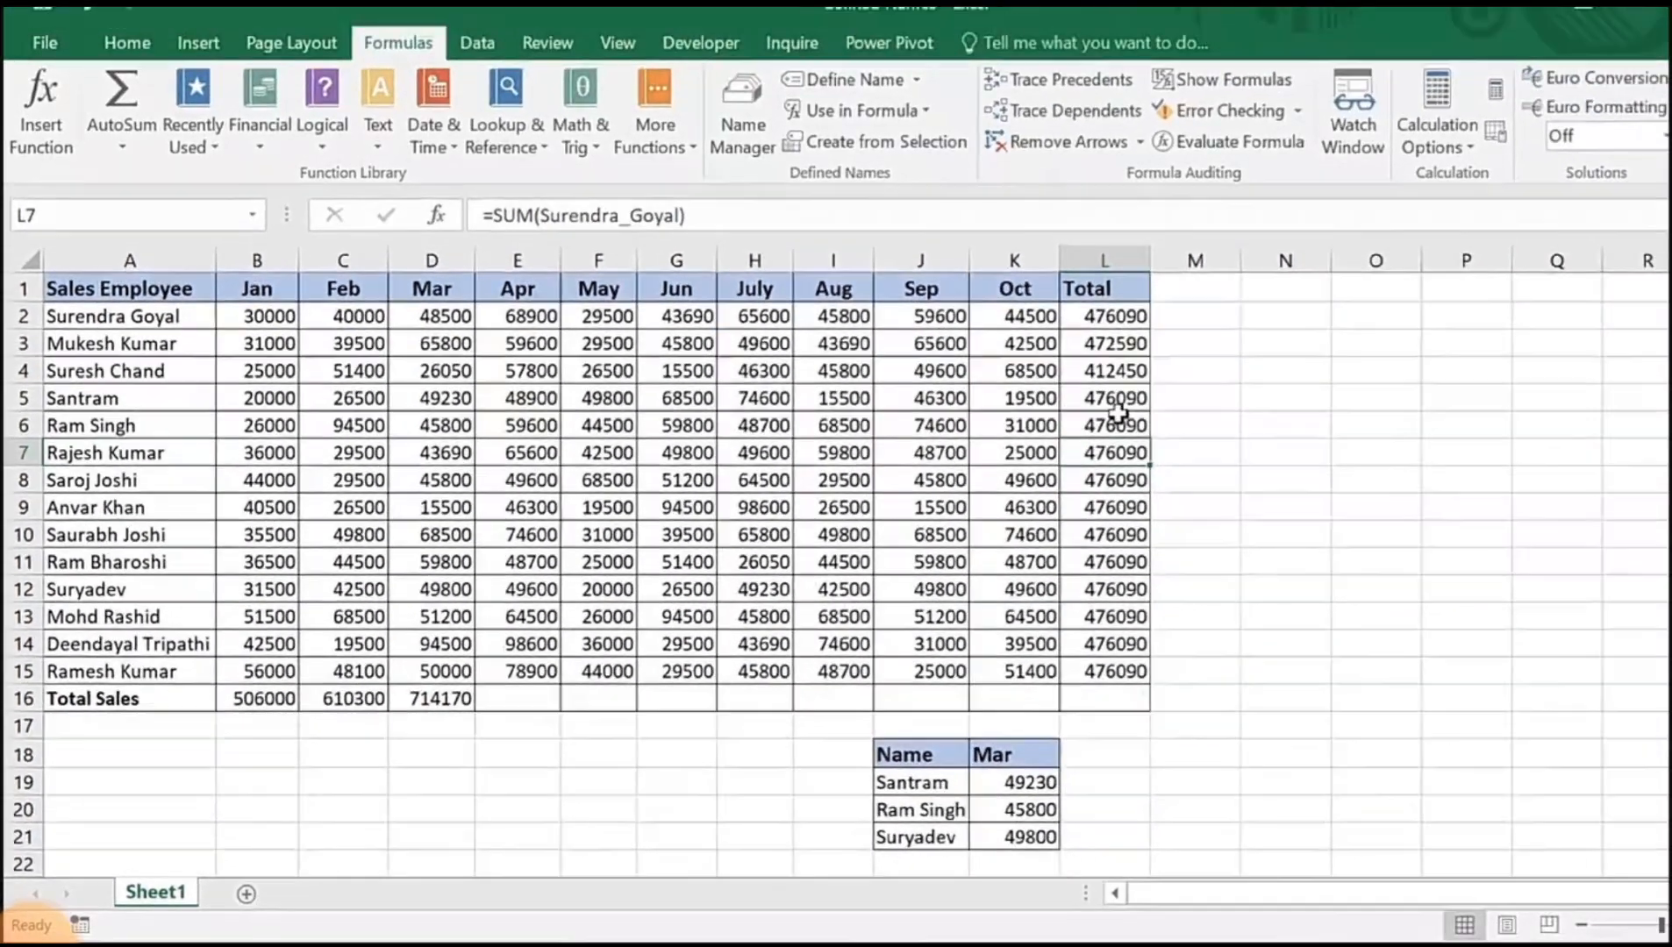
pyautogui.click(1378, 308)
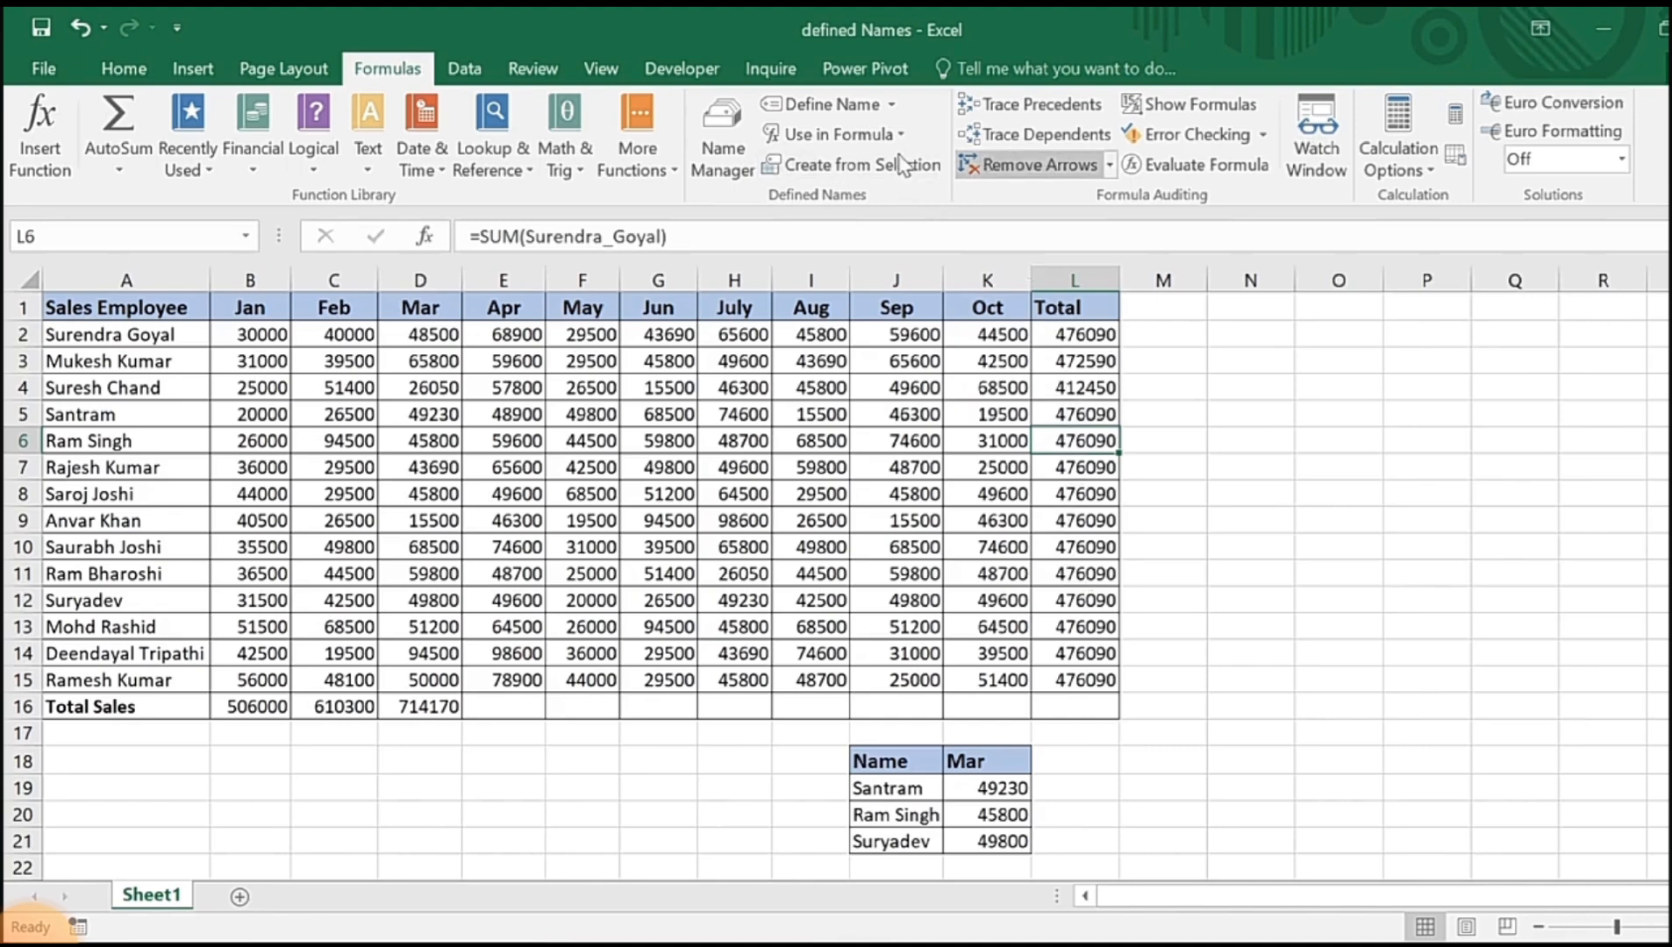
# Step: Delete all defined names from the workbook with the Name Manager, including Table, and check the formulas in the Total column
pyautogui.click(723, 136)
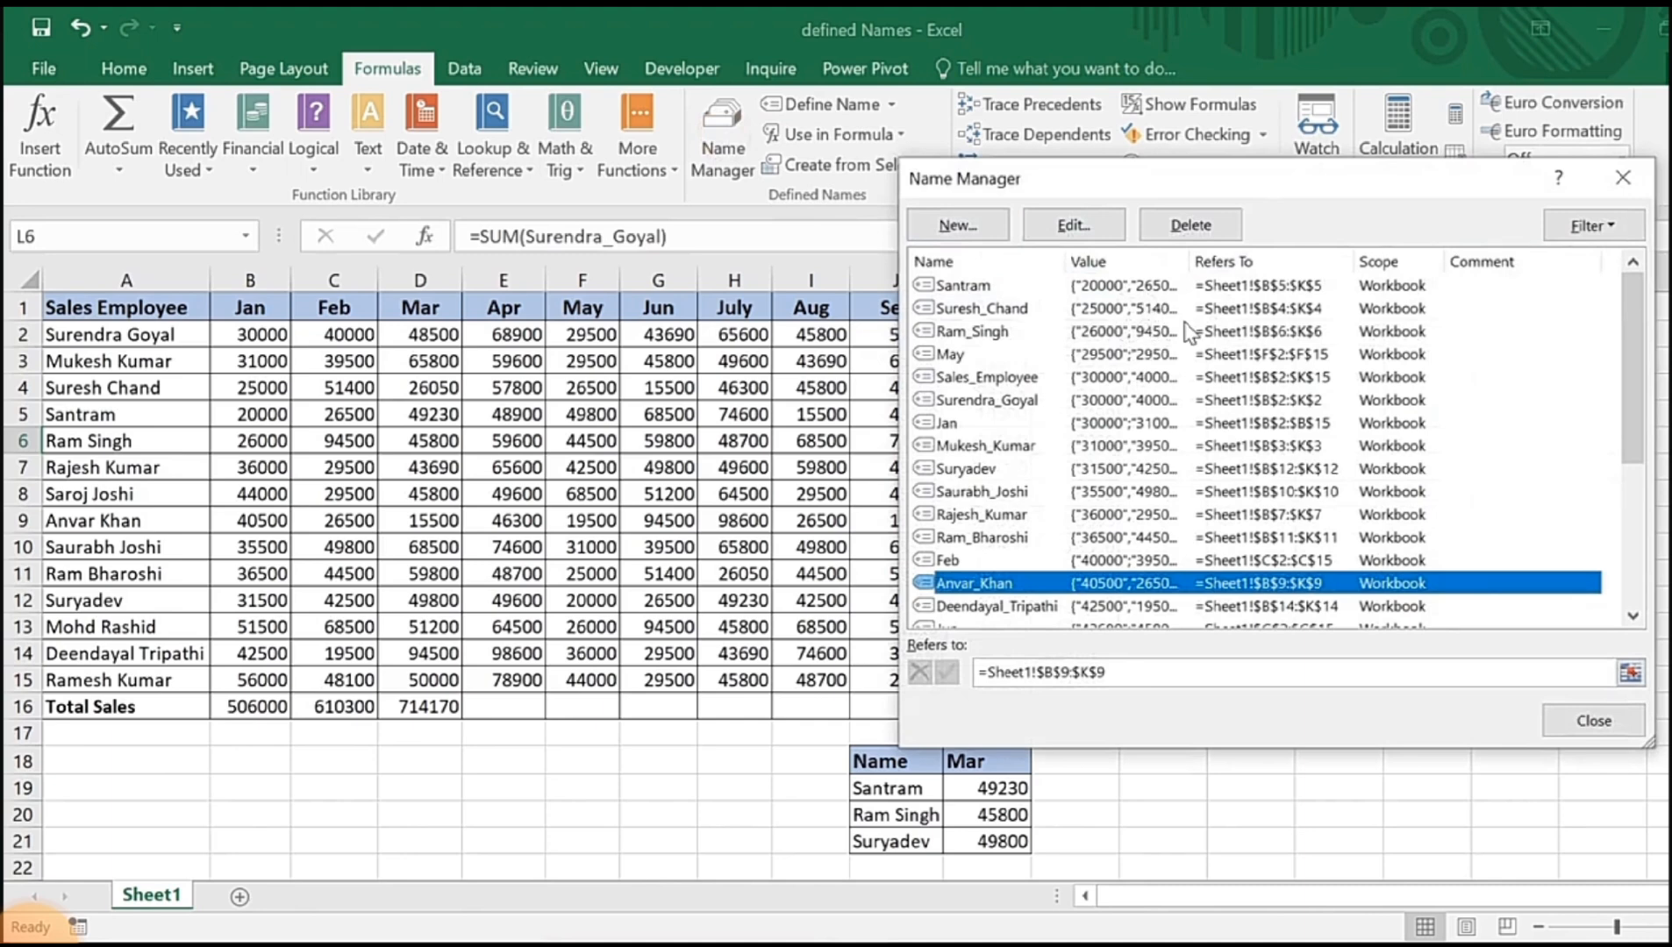
pyautogui.click(1167, 287)
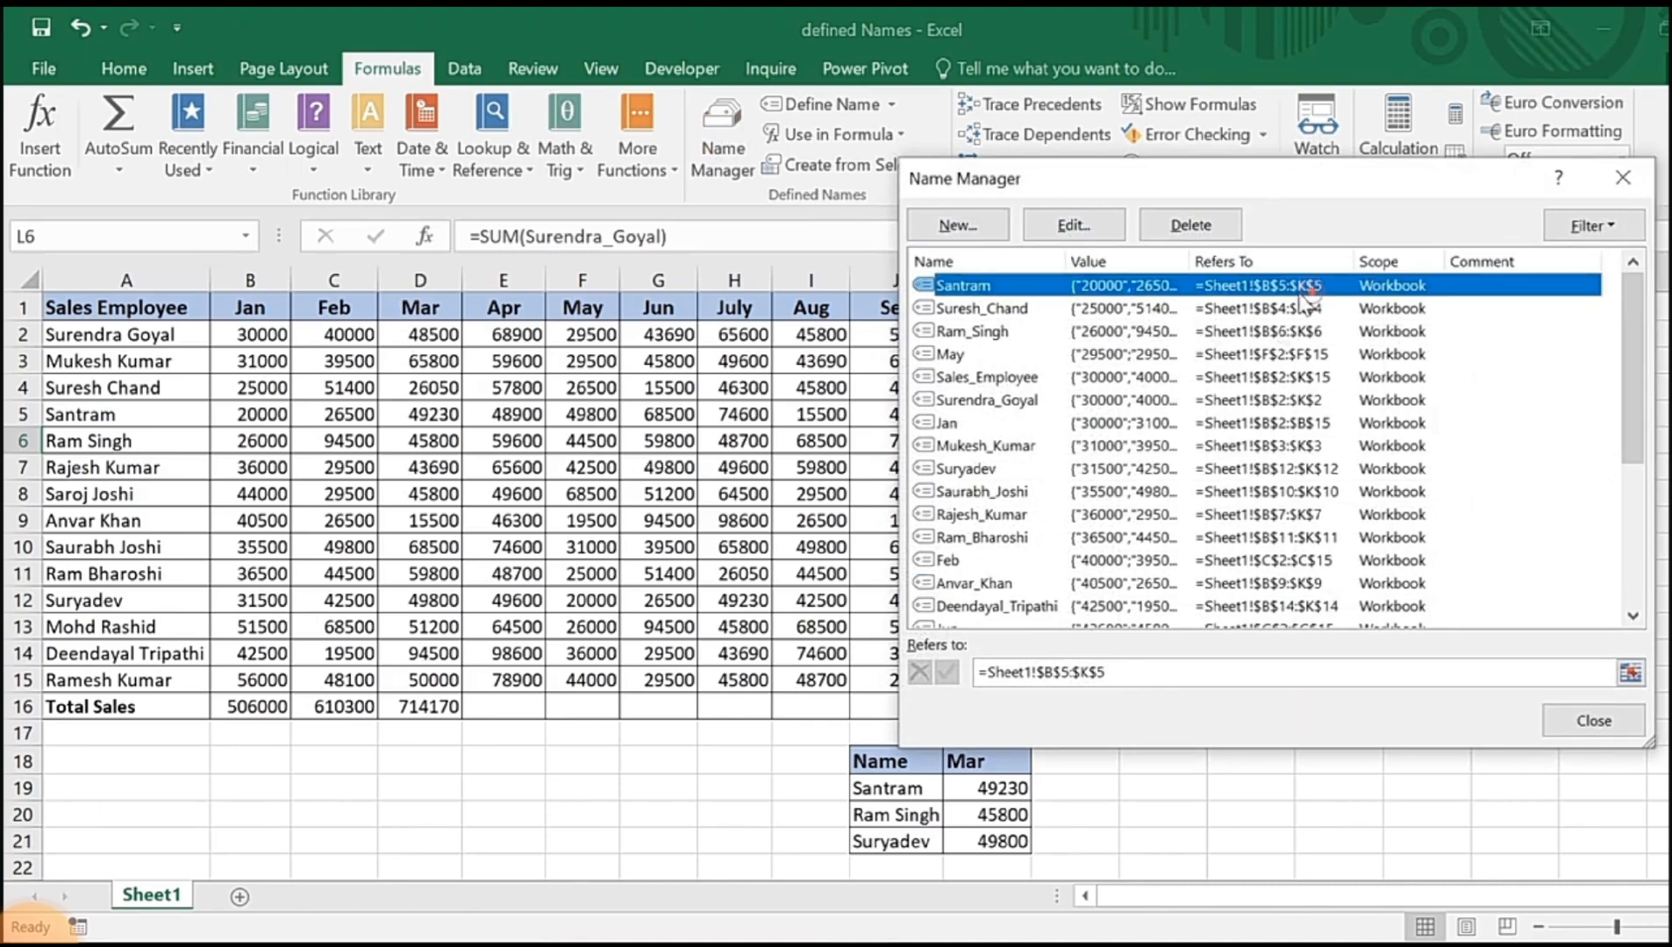
pyautogui.click(1228, 308)
pyautogui.click(1232, 354)
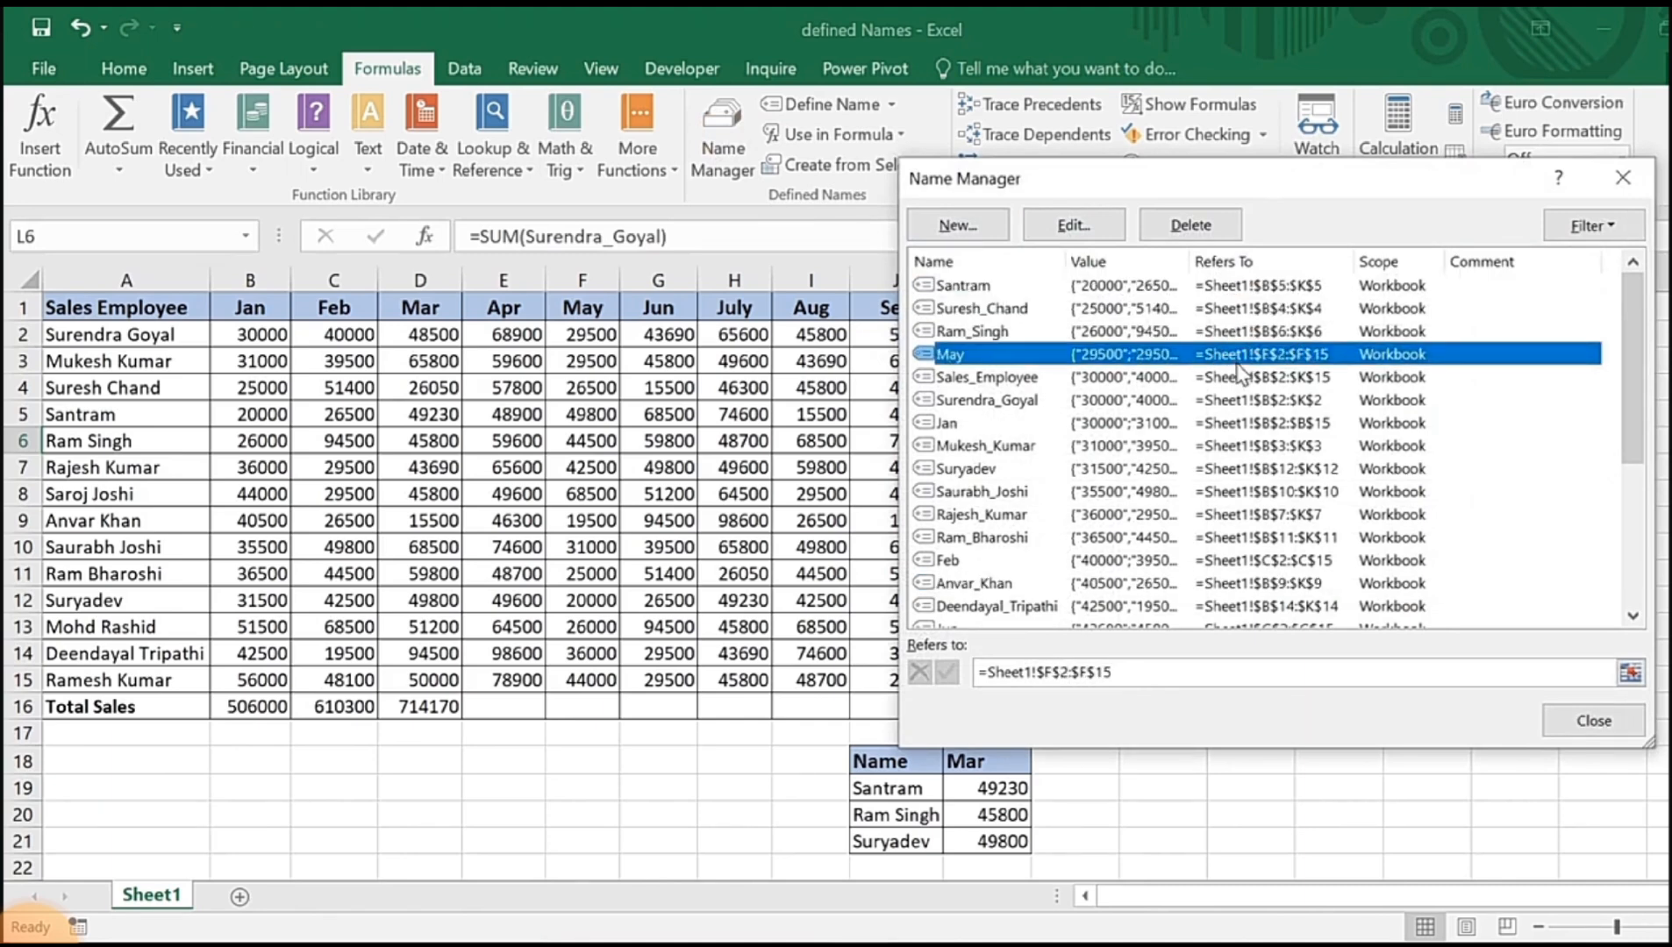
pyautogui.click(1229, 308)
pyautogui.click(1227, 285)
pyautogui.keyDown('ctrl'); pyautogui.click(1229, 308); pyautogui.keyUp('ctrl')
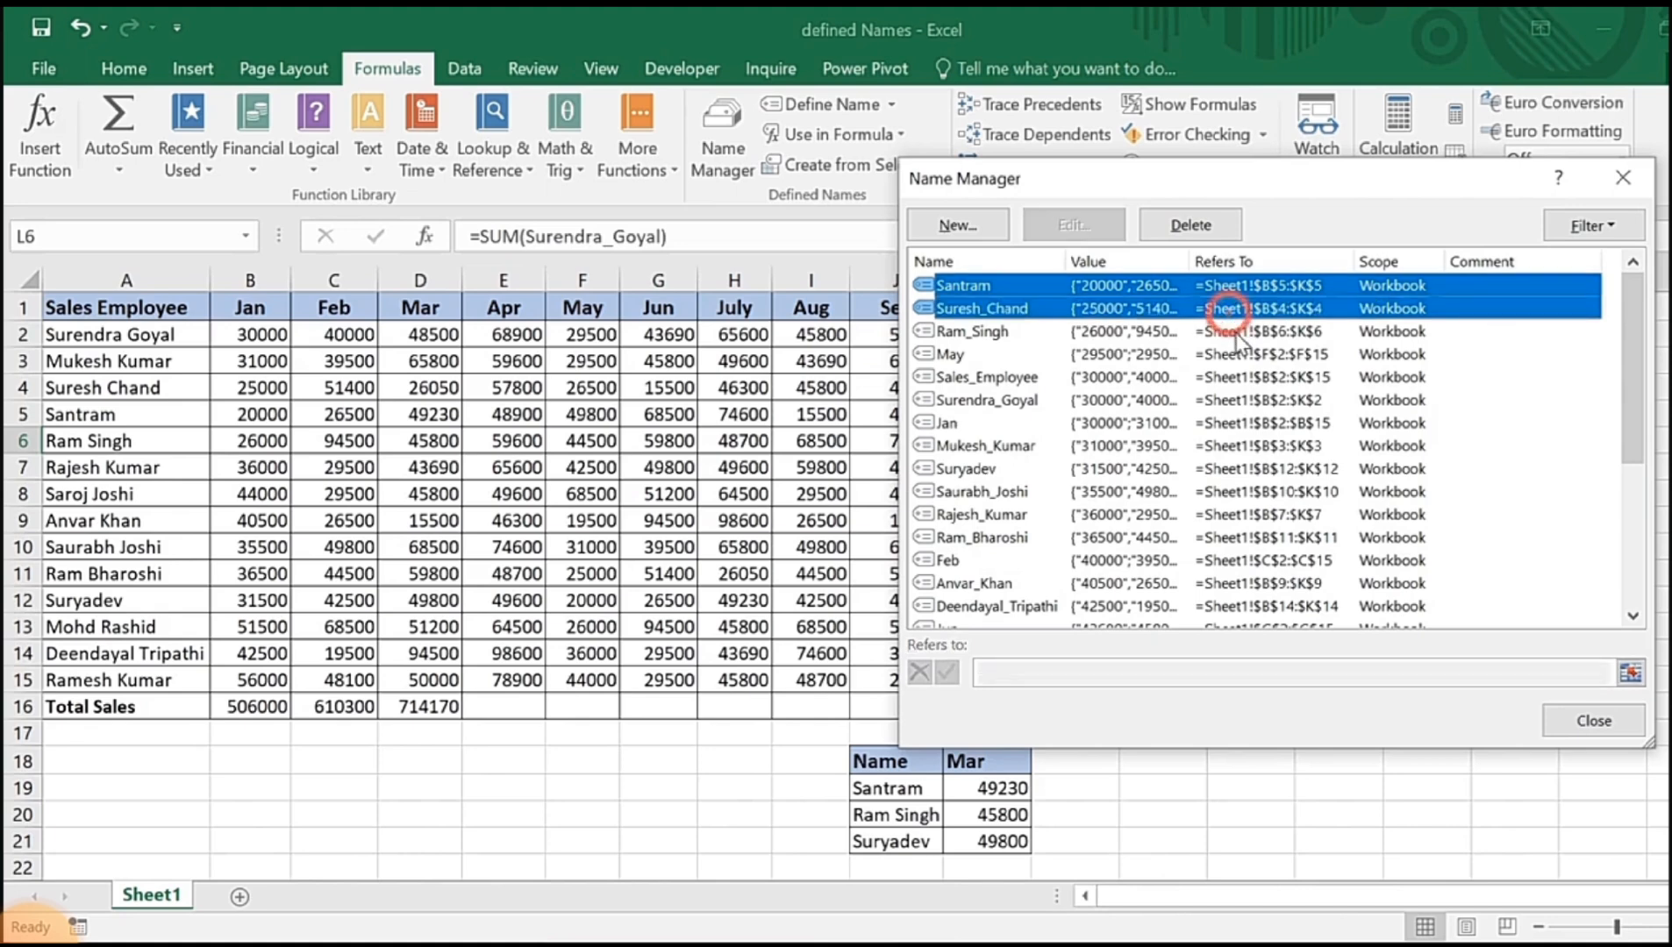
pyautogui.keyDown('ctrl'); pyautogui.click(1235, 331); pyautogui.keyUp('ctrl')
pyautogui.keyDown('ctrl'); pyautogui.click(1239, 353); pyautogui.keyUp('ctrl')
pyautogui.keyDown('ctrl'); pyautogui.click(1241, 377); pyautogui.keyUp('ctrl')
pyautogui.keyDown('ctrl'); pyautogui.click(1243, 400); pyautogui.keyUp('ctrl')
pyautogui.keyDown('ctrl'); pyautogui.click(1245, 423); pyautogui.keyUp('ctrl')
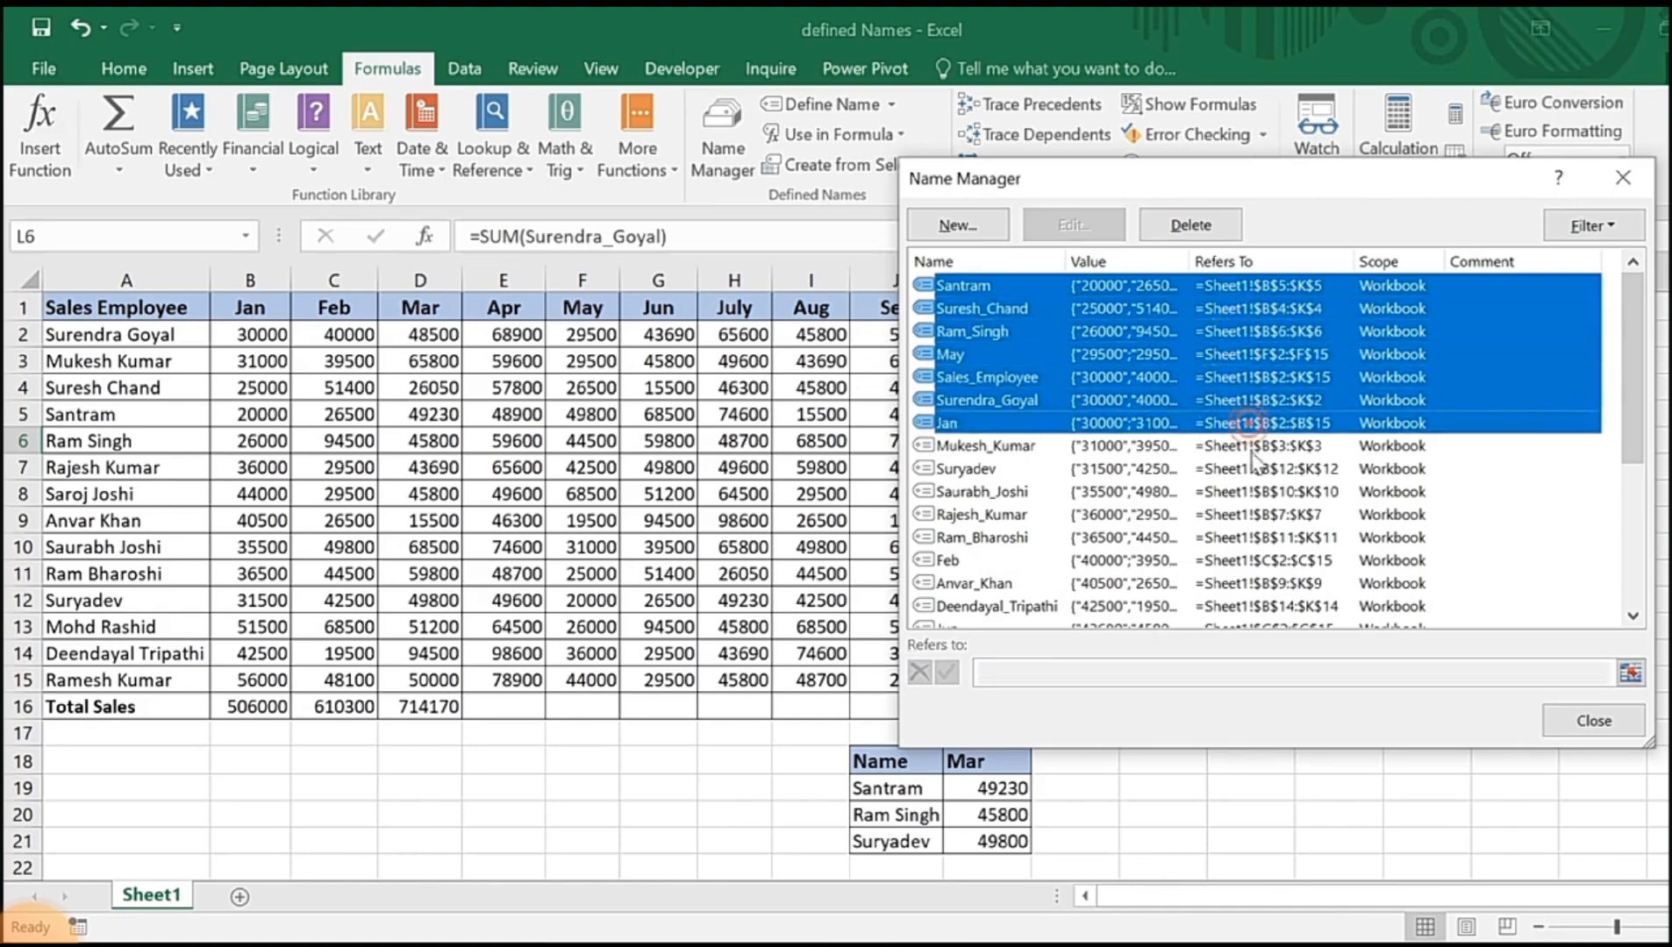
pyautogui.keyDown('ctrl'); pyautogui.click(1248, 446); pyautogui.keyUp('ctrl')
pyautogui.keyDown('ctrl'); pyautogui.click(1250, 468); pyautogui.keyUp('ctrl')
pyautogui.keyDown('ctrl'); pyautogui.click(1254, 490); pyautogui.keyUp('ctrl')
pyautogui.keyDown('ctrl'); pyautogui.click(1256, 514); pyautogui.keyUp('ctrl')
pyautogui.keyDown('ctrl'); pyautogui.click(1228, 537); pyautogui.keyUp('ctrl')
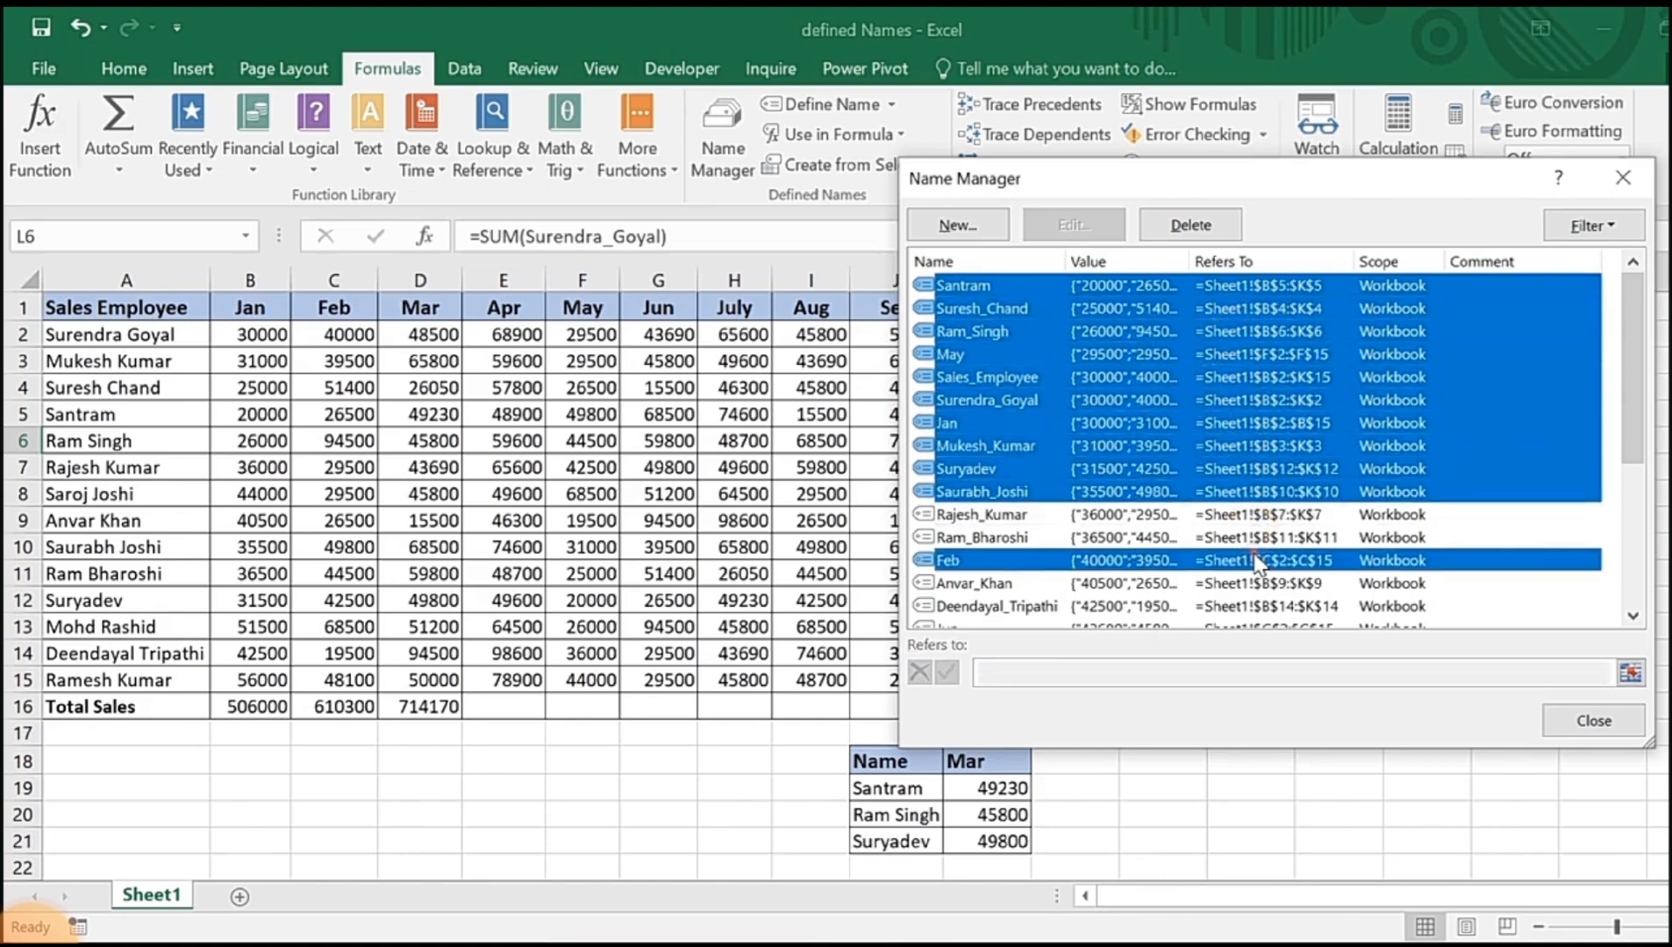
pyautogui.keyDown('ctrl'); pyautogui.click(1193, 559); pyautogui.keyUp('ctrl')
pyautogui.scroll(-4, 1208, 508)
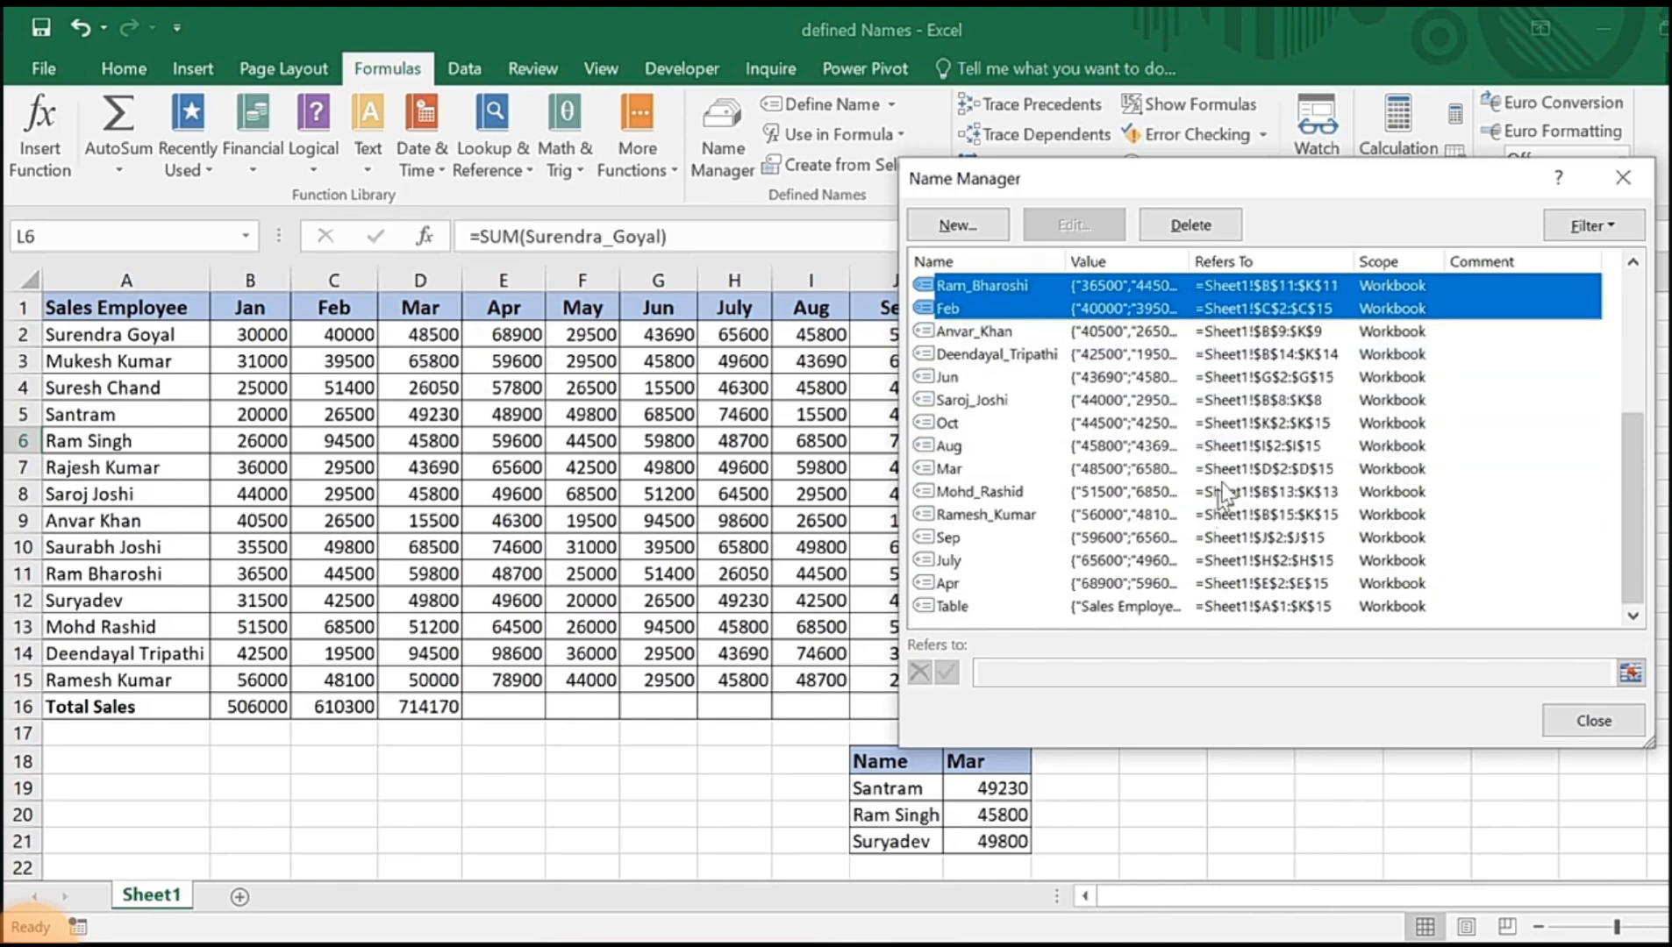
pyautogui.keyDown('ctrl'); pyautogui.click(1250, 312); pyautogui.keyUp('ctrl')
pyautogui.keyDown('ctrl'); pyautogui.click(1245, 331); pyautogui.keyUp('ctrl')
pyautogui.keyDown('ctrl'); pyautogui.click(1246, 331); pyautogui.keyUp('ctrl')
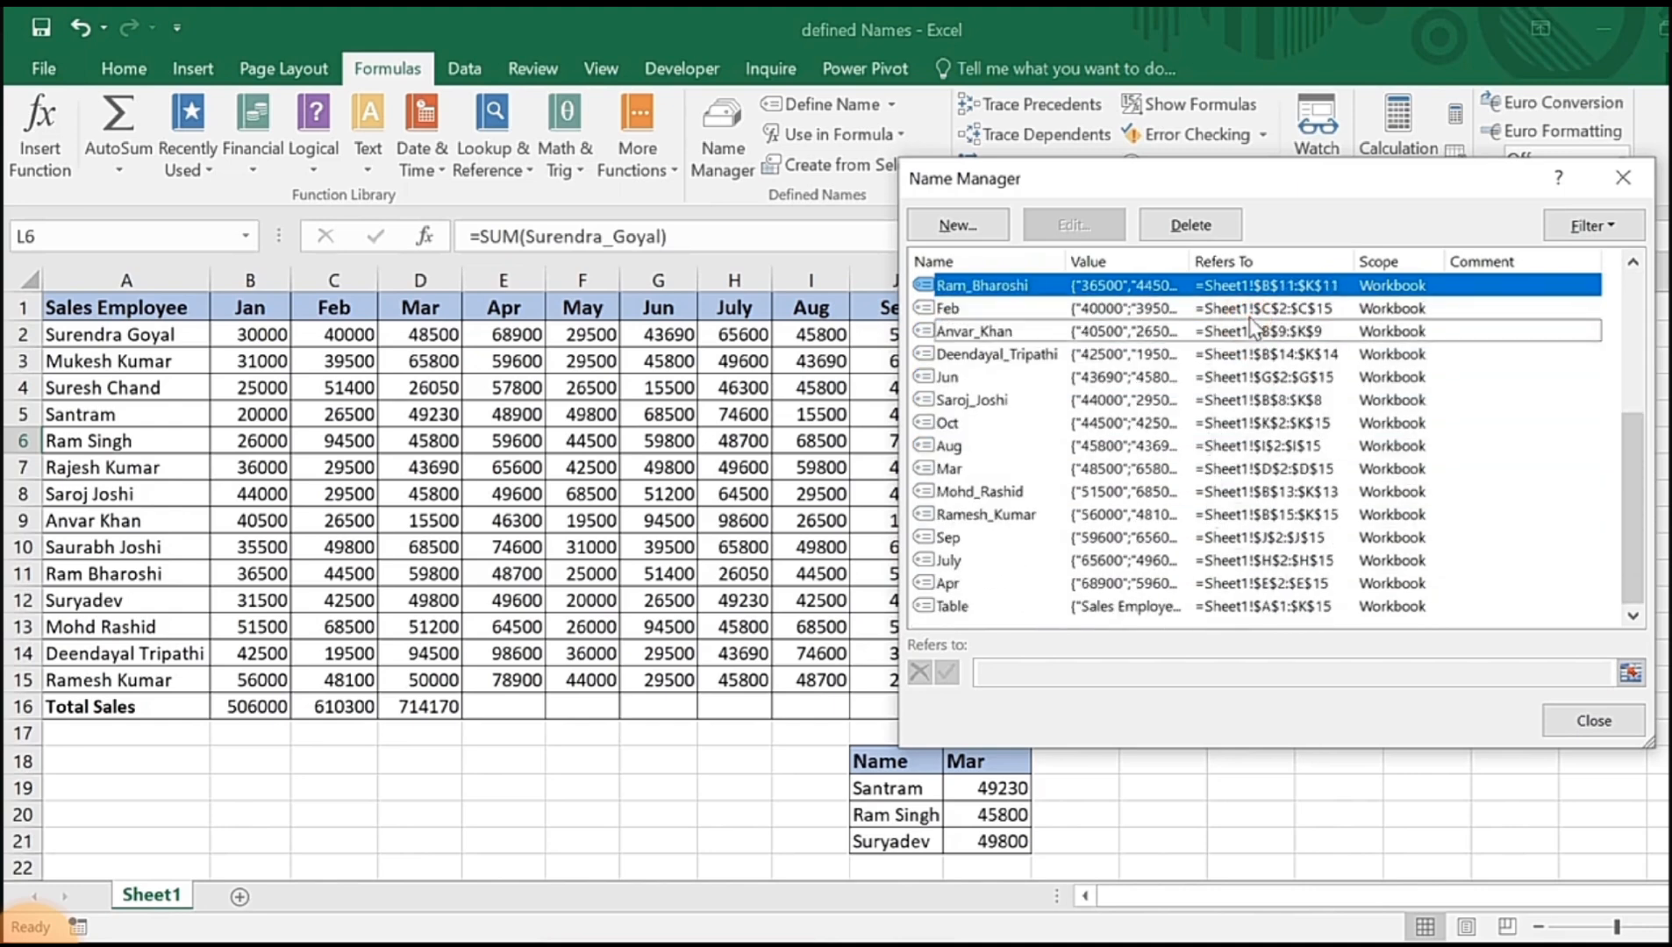
pyautogui.keyDown('ctrl'); pyautogui.click(1246, 308); pyautogui.keyUp('ctrl')
pyautogui.keyDown('ctrl'); pyautogui.click(1246, 331); pyautogui.keyUp('ctrl')
pyautogui.keyDown('ctrl'); pyautogui.click(1253, 356); pyautogui.keyUp('ctrl')
pyautogui.keyDown('ctrl'); pyautogui.click(1247, 380); pyautogui.keyUp('ctrl')
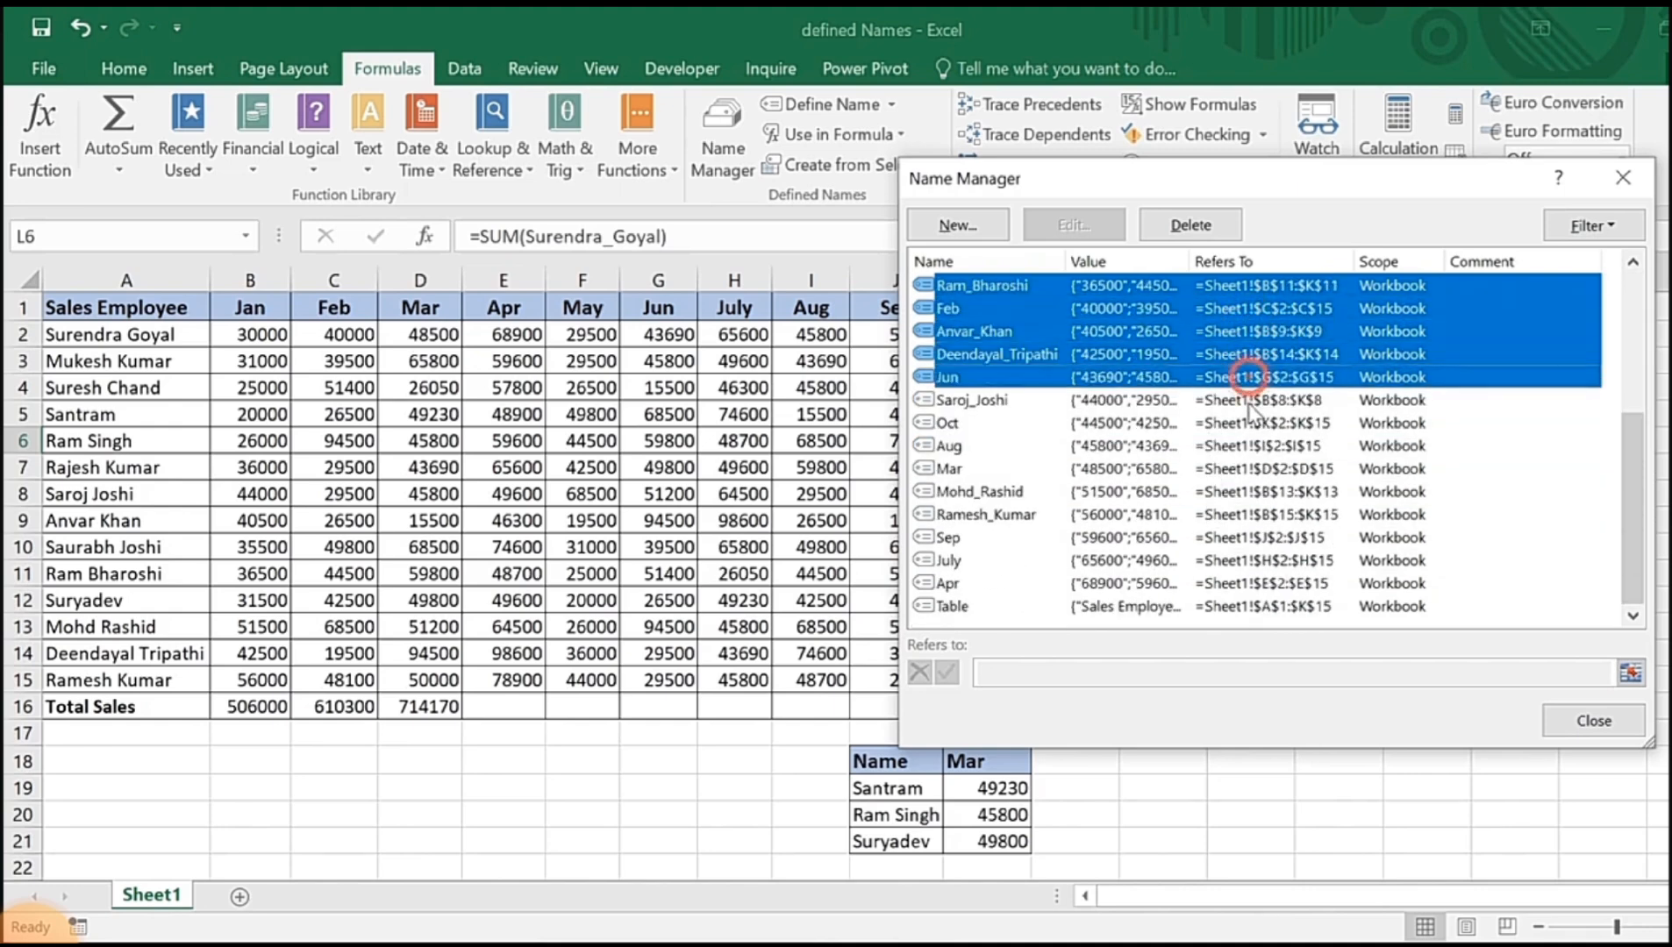
pyautogui.keyDown('ctrl'); pyautogui.click(1246, 402); pyautogui.keyUp('ctrl')
pyautogui.keyDown('ctrl'); pyautogui.click(1247, 427); pyautogui.keyUp('ctrl')
pyautogui.keyDown('ctrl'); pyautogui.click(1247, 450); pyautogui.keyUp('ctrl')
pyautogui.keyDown('ctrl'); pyautogui.click(1246, 470); pyautogui.keyUp('ctrl')
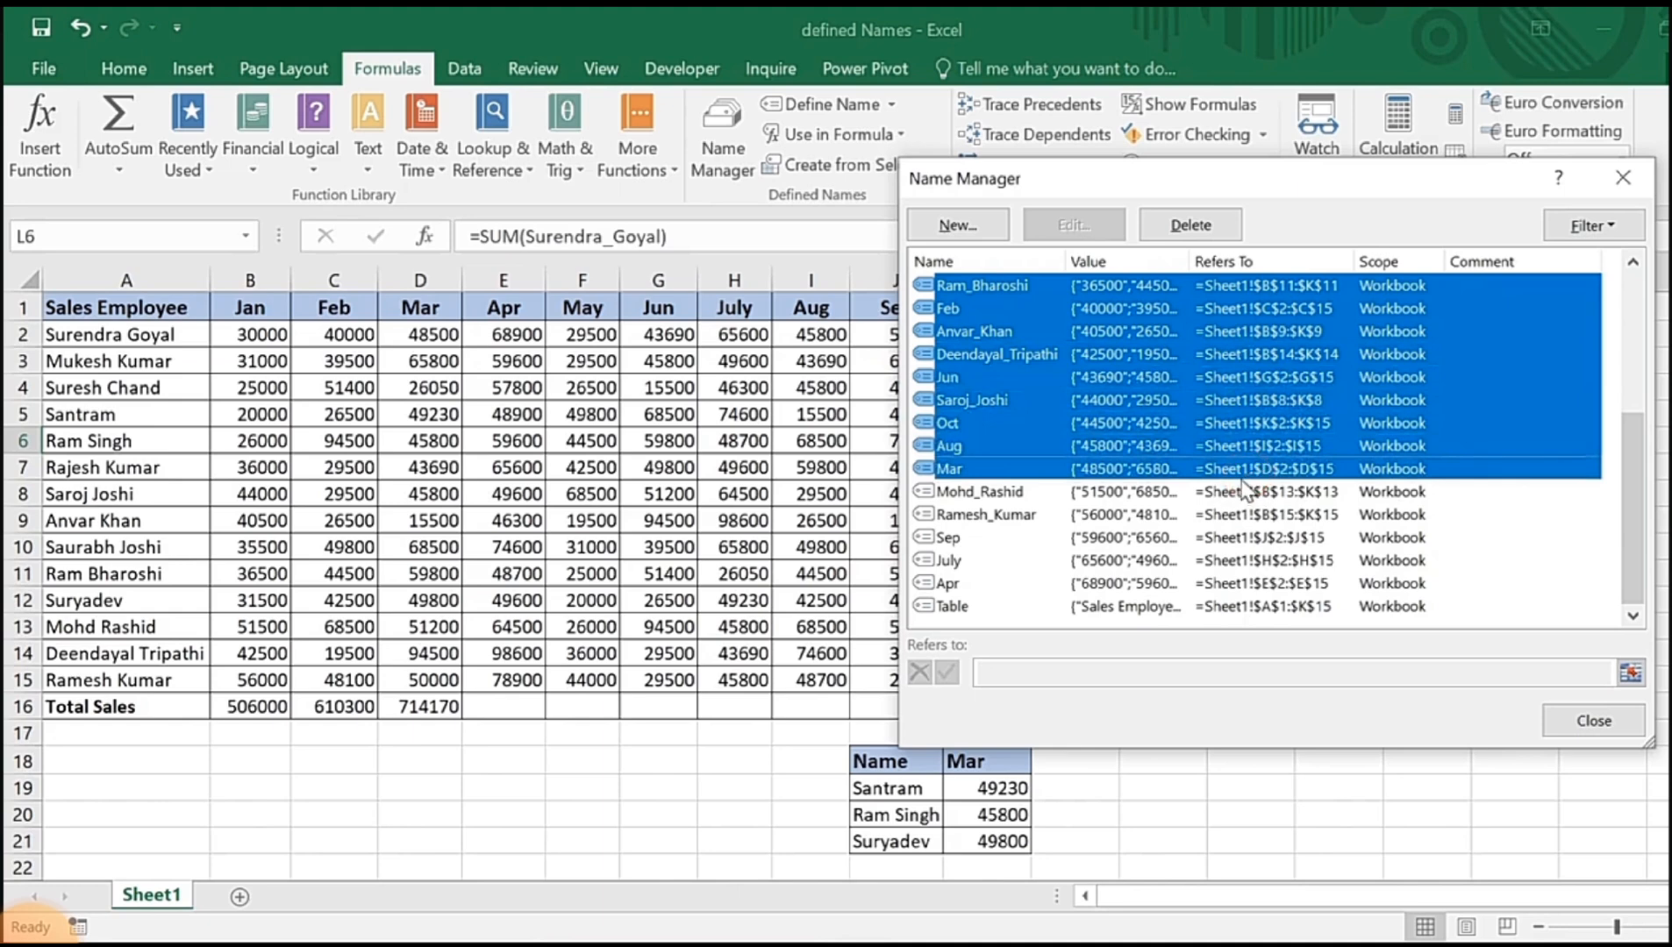
pyautogui.keyDown('ctrl'); pyautogui.click(1247, 493); pyautogui.keyUp('ctrl')
pyautogui.keyDown('ctrl'); pyautogui.click(1247, 516); pyautogui.keyUp('ctrl')
pyautogui.keyDown('ctrl'); pyautogui.click(1248, 538); pyautogui.keyUp('ctrl')
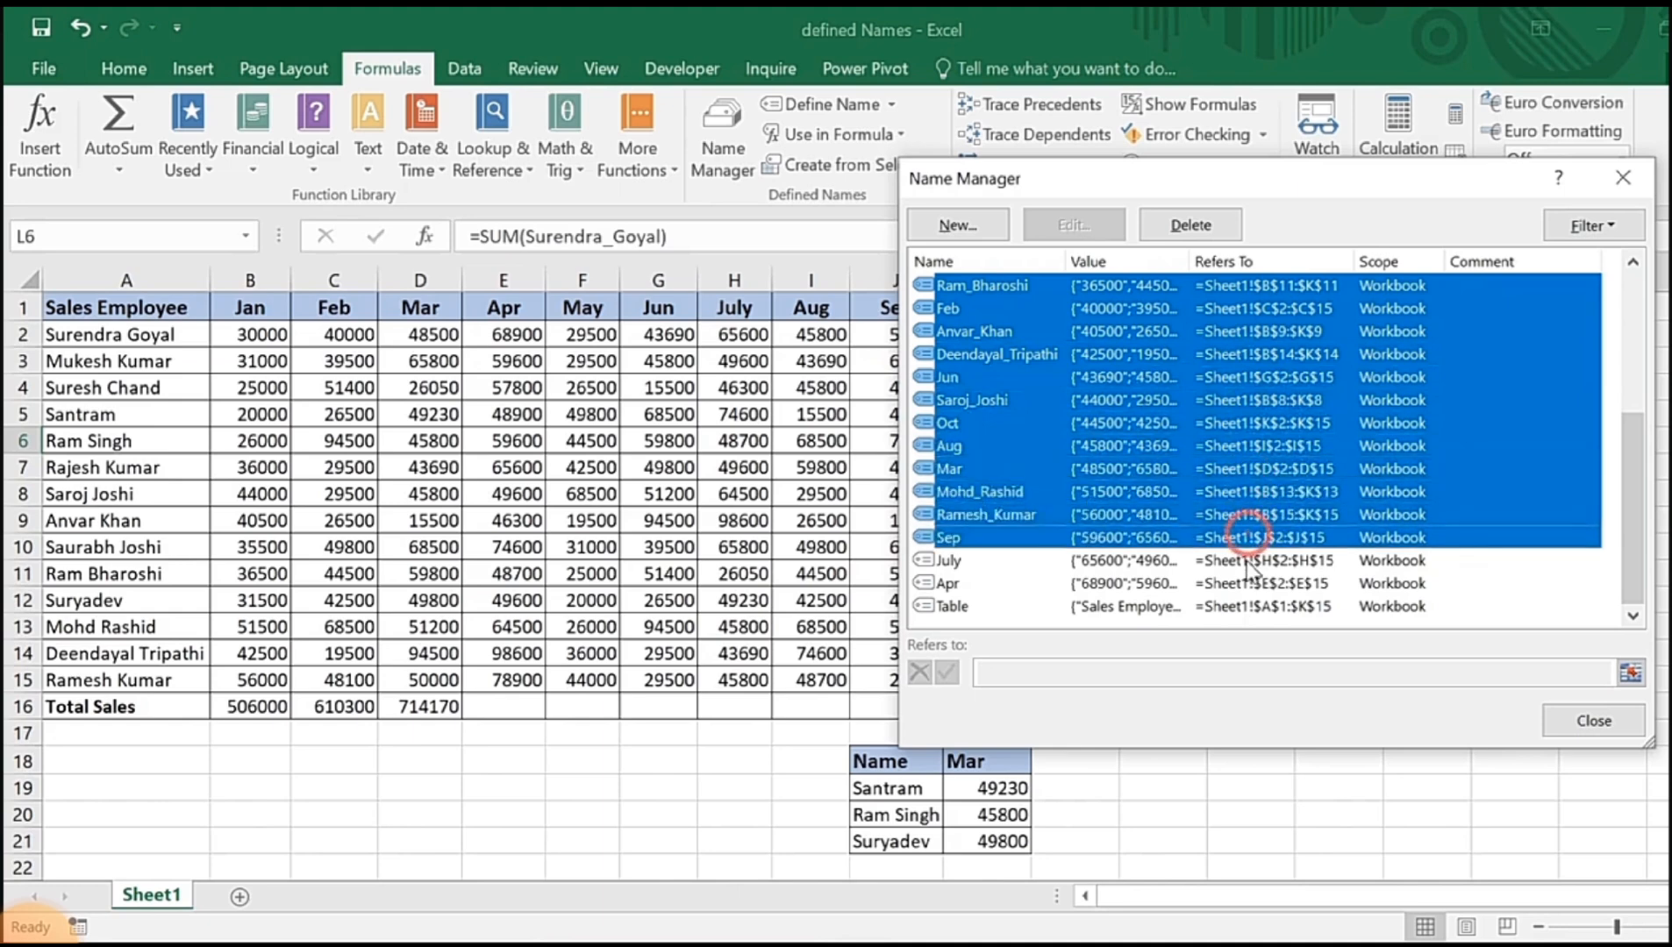
pyautogui.keyDown('ctrl'); pyautogui.click(1247, 562); pyautogui.keyUp('ctrl')
pyautogui.keyDown('ctrl'); pyautogui.click(1248, 585); pyautogui.keyUp('ctrl')
pyautogui.keyDown('ctrl'); pyautogui.click(1248, 605); pyautogui.keyUp('ctrl')
pyautogui.scroll(4, 1215, 465)
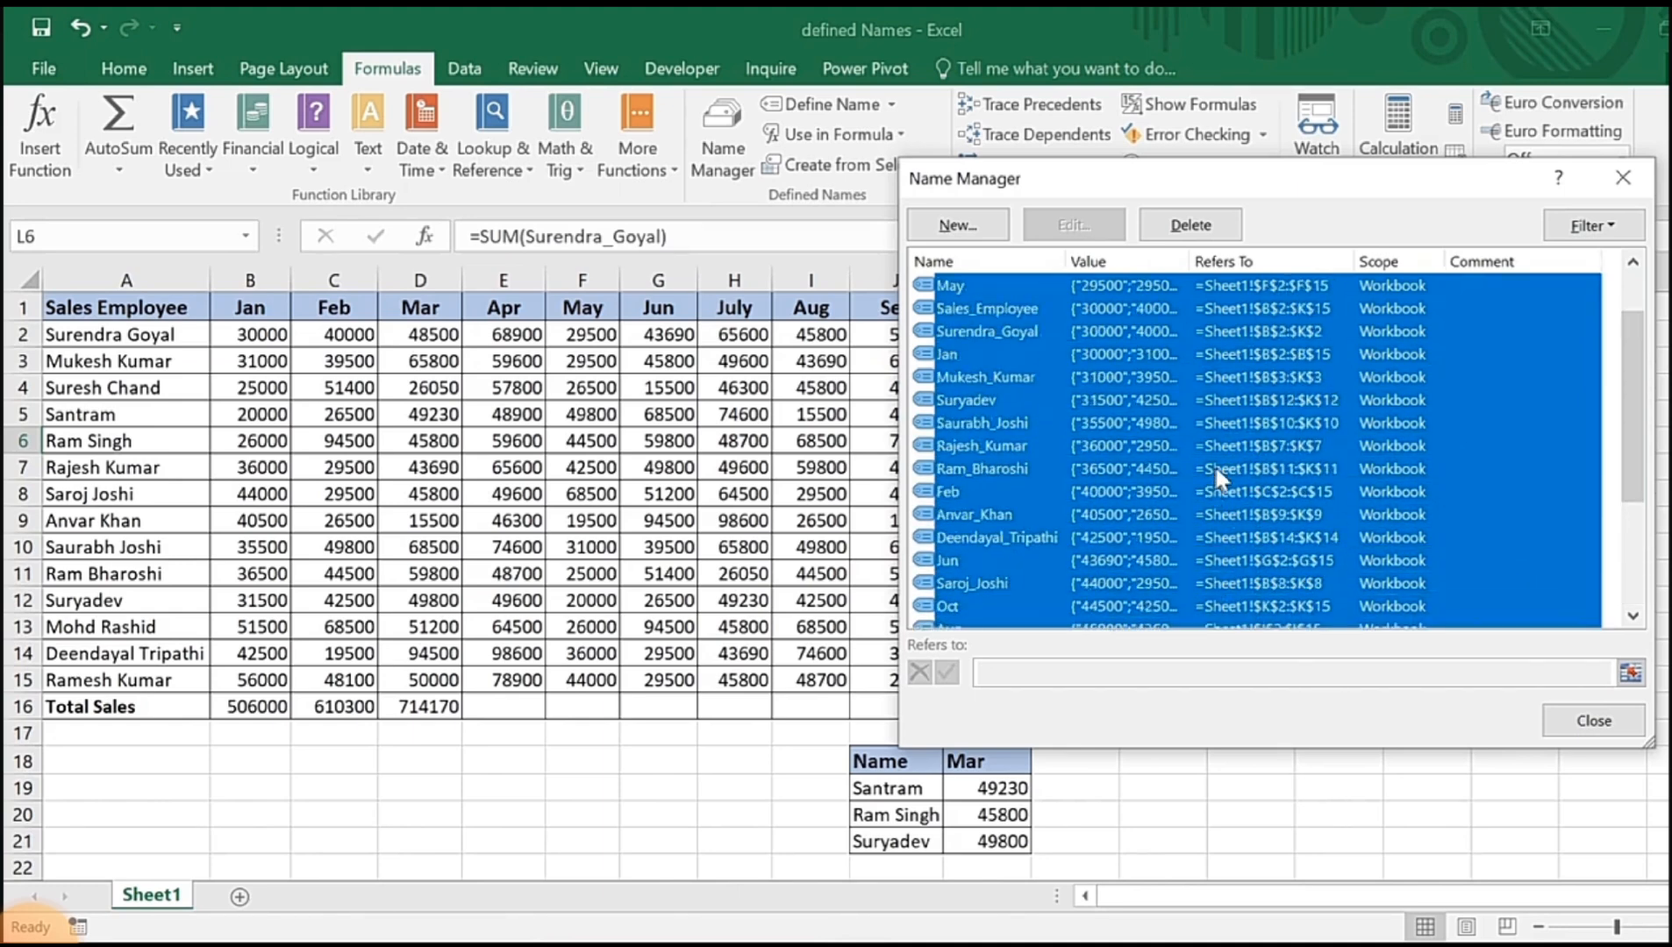
pyautogui.click(1190, 224)
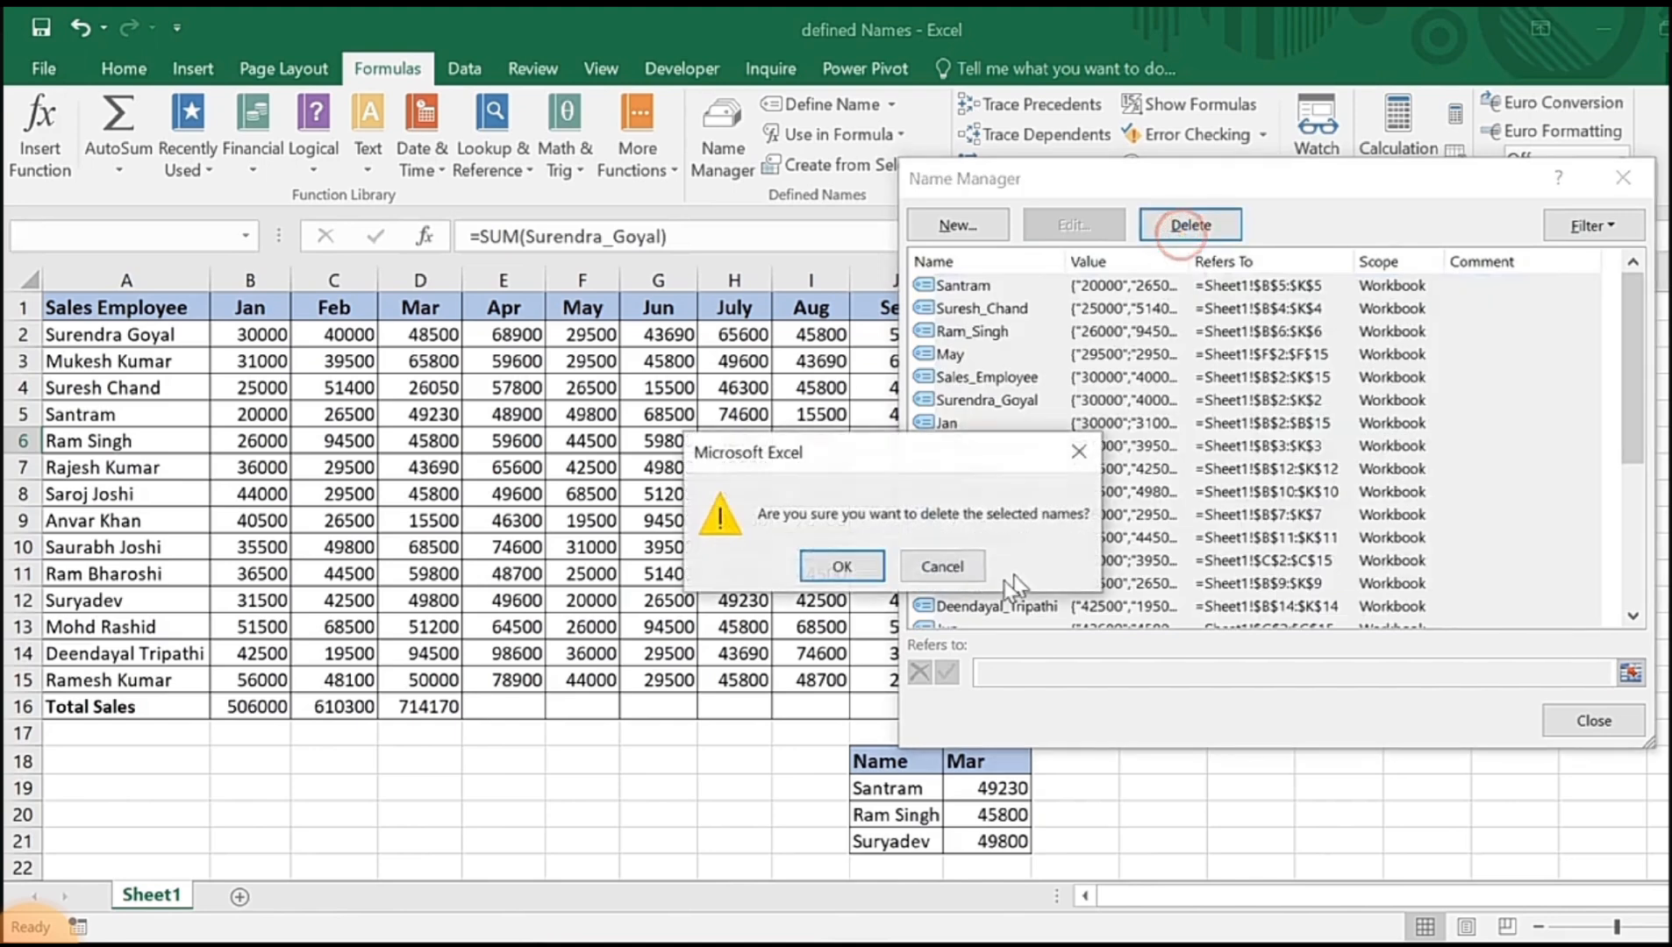
pyautogui.click(861, 575)
pyautogui.click(1594, 720)
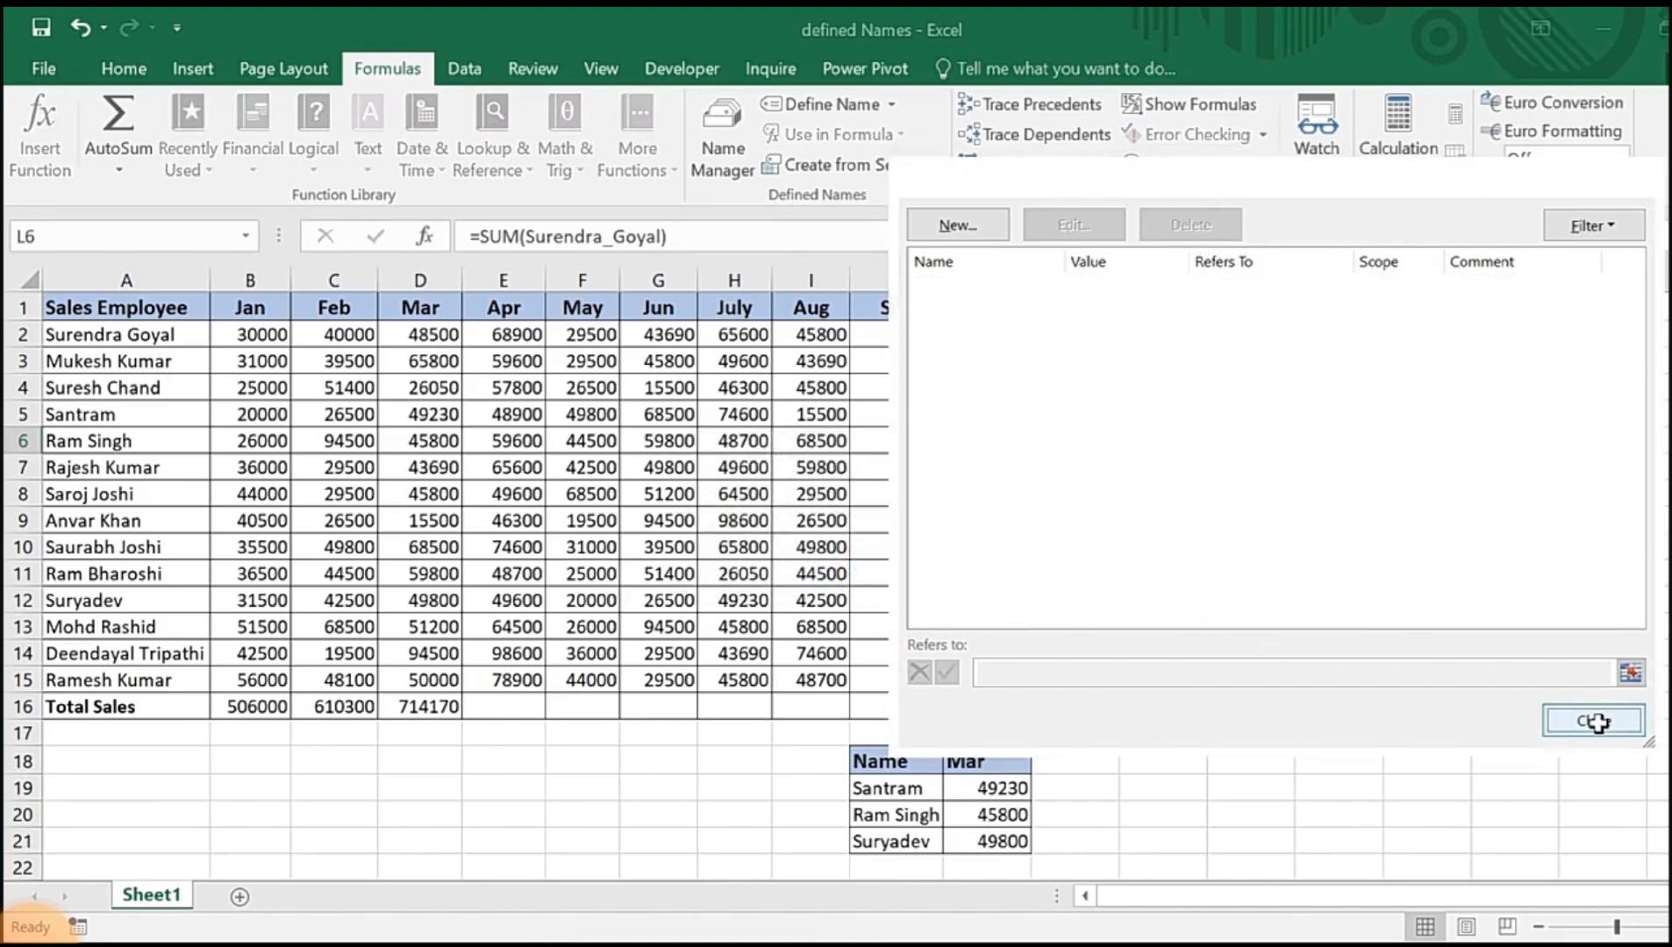
pyautogui.moveTo(1077, 334); pyautogui.dragTo(1079, 668)
pyautogui.click(1074, 521)
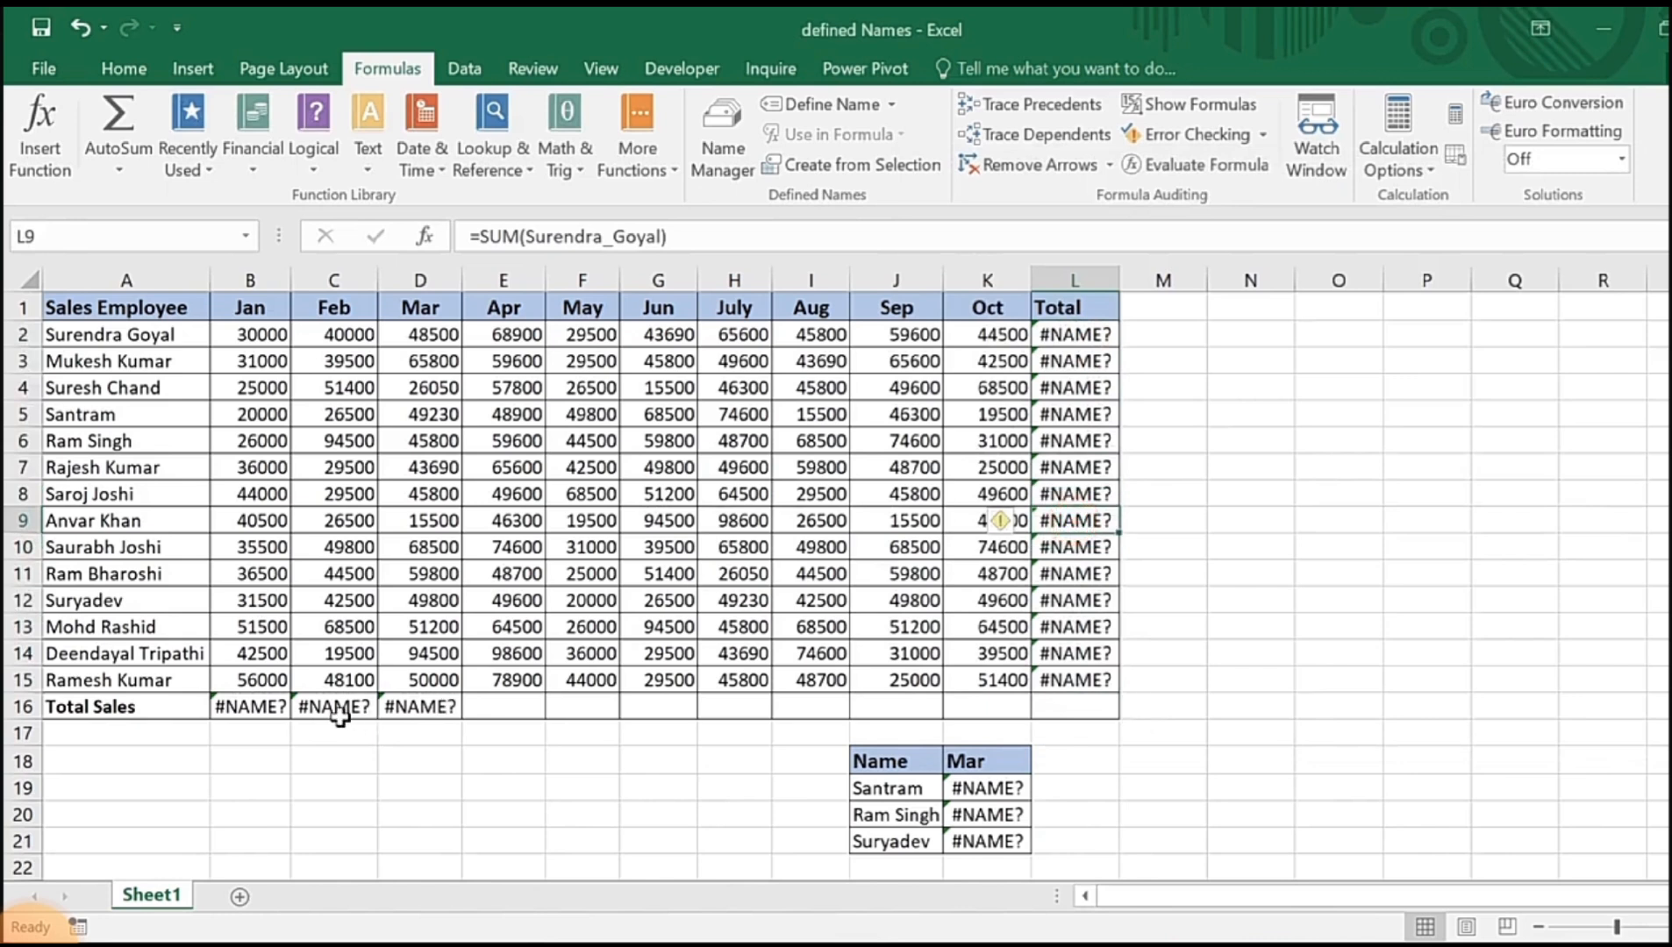